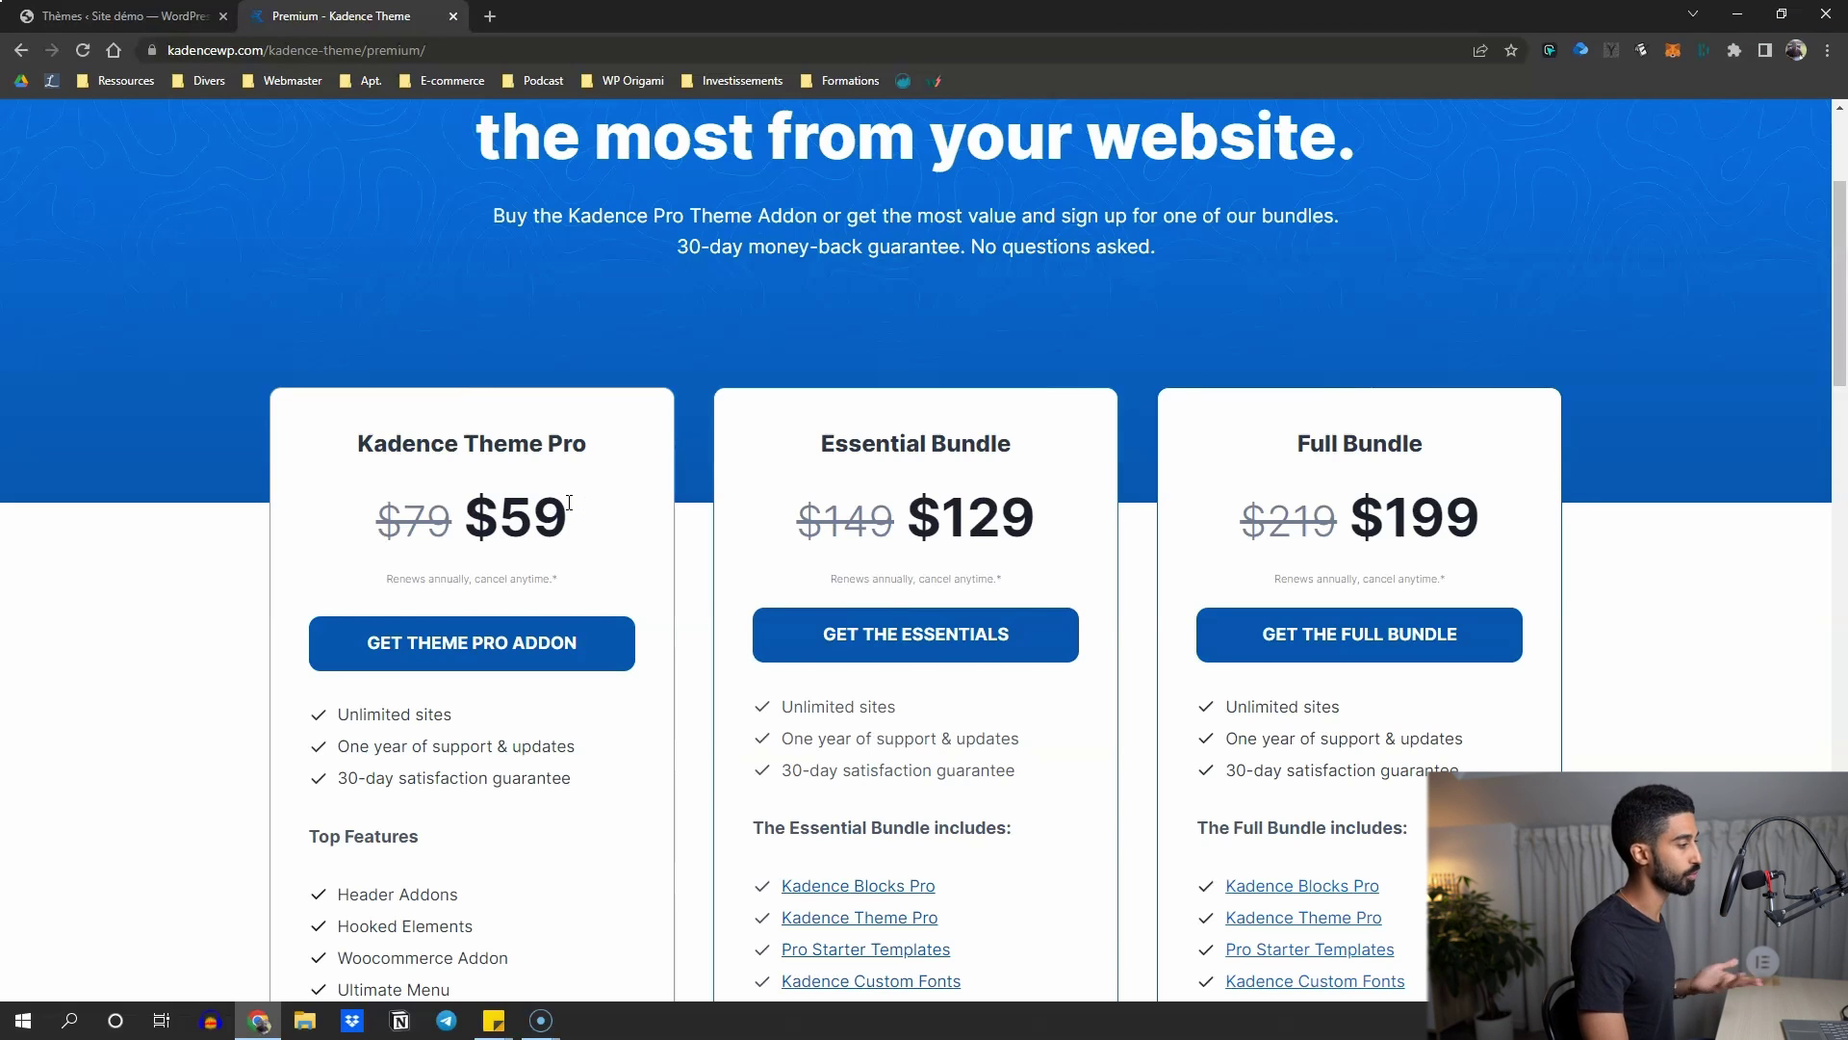
Review the prices and included features of the Kadence Theme Pro, Essential Bundle and Full Bundle plans
scroll(568, 501, down, 3)
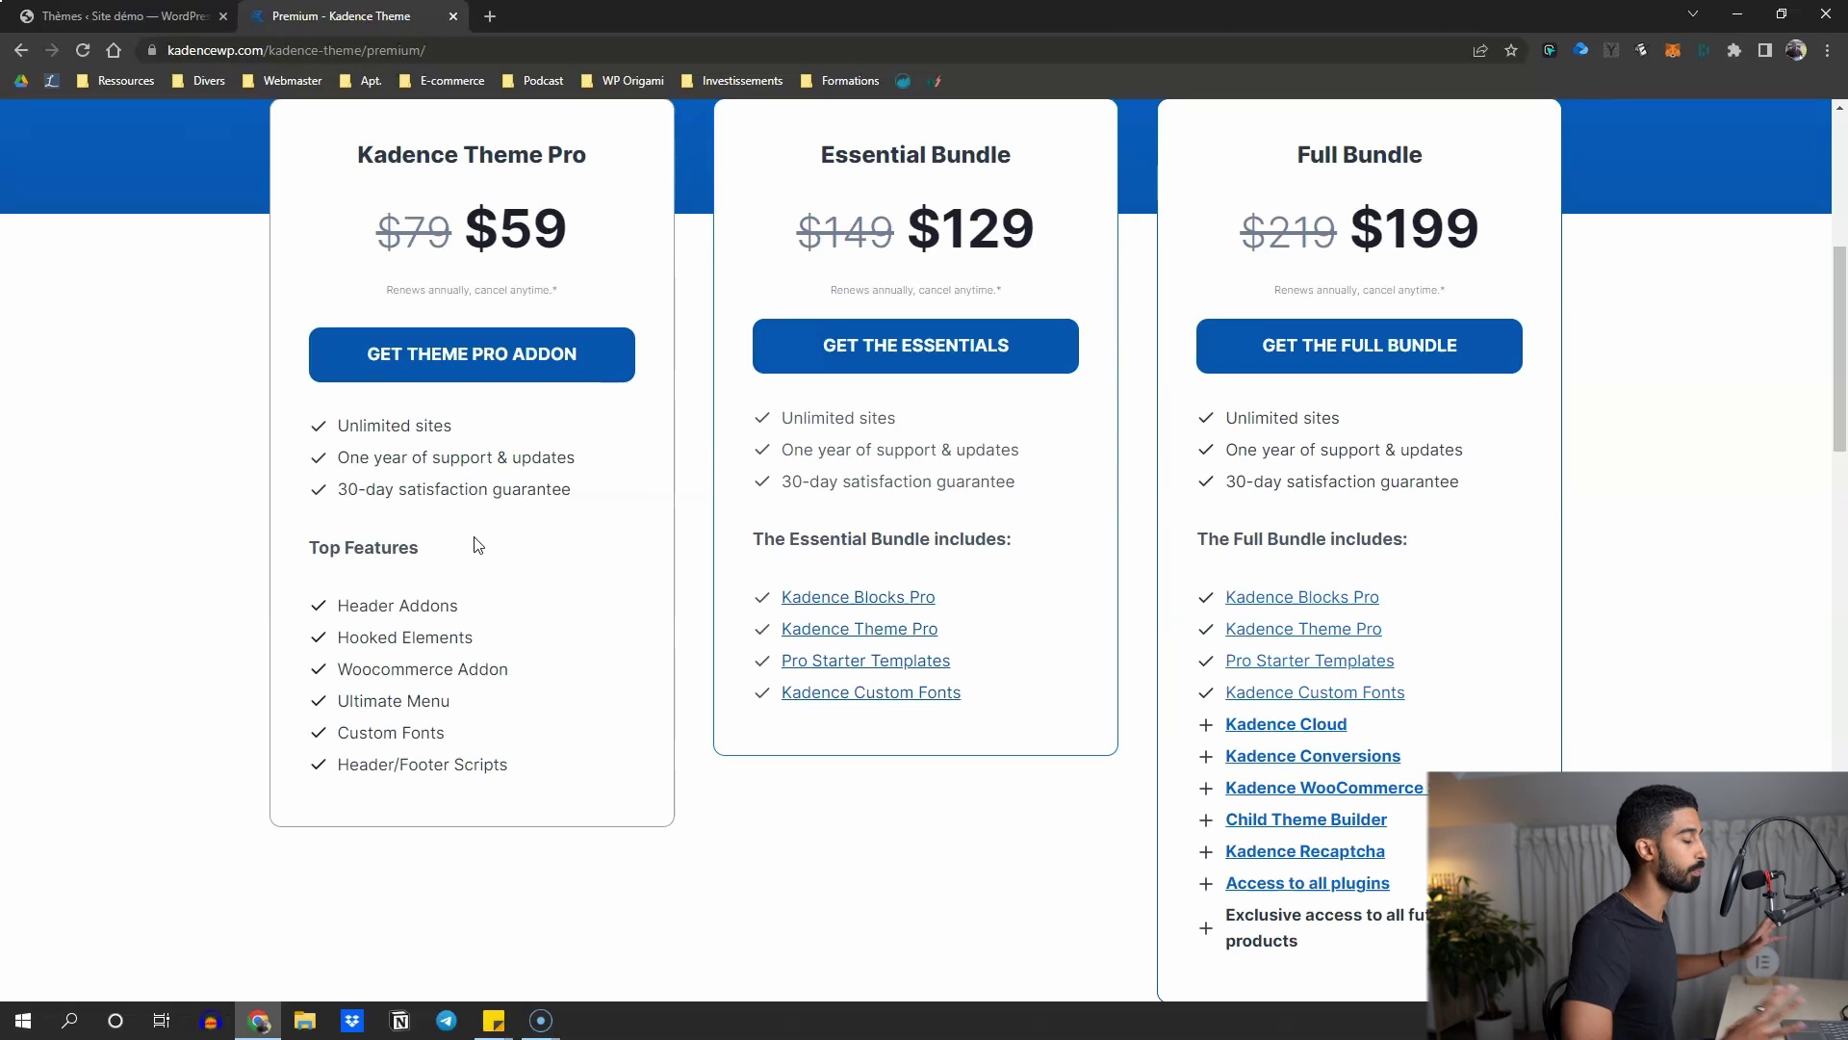
click(404, 526)
scroll(402, 528, up, 2)
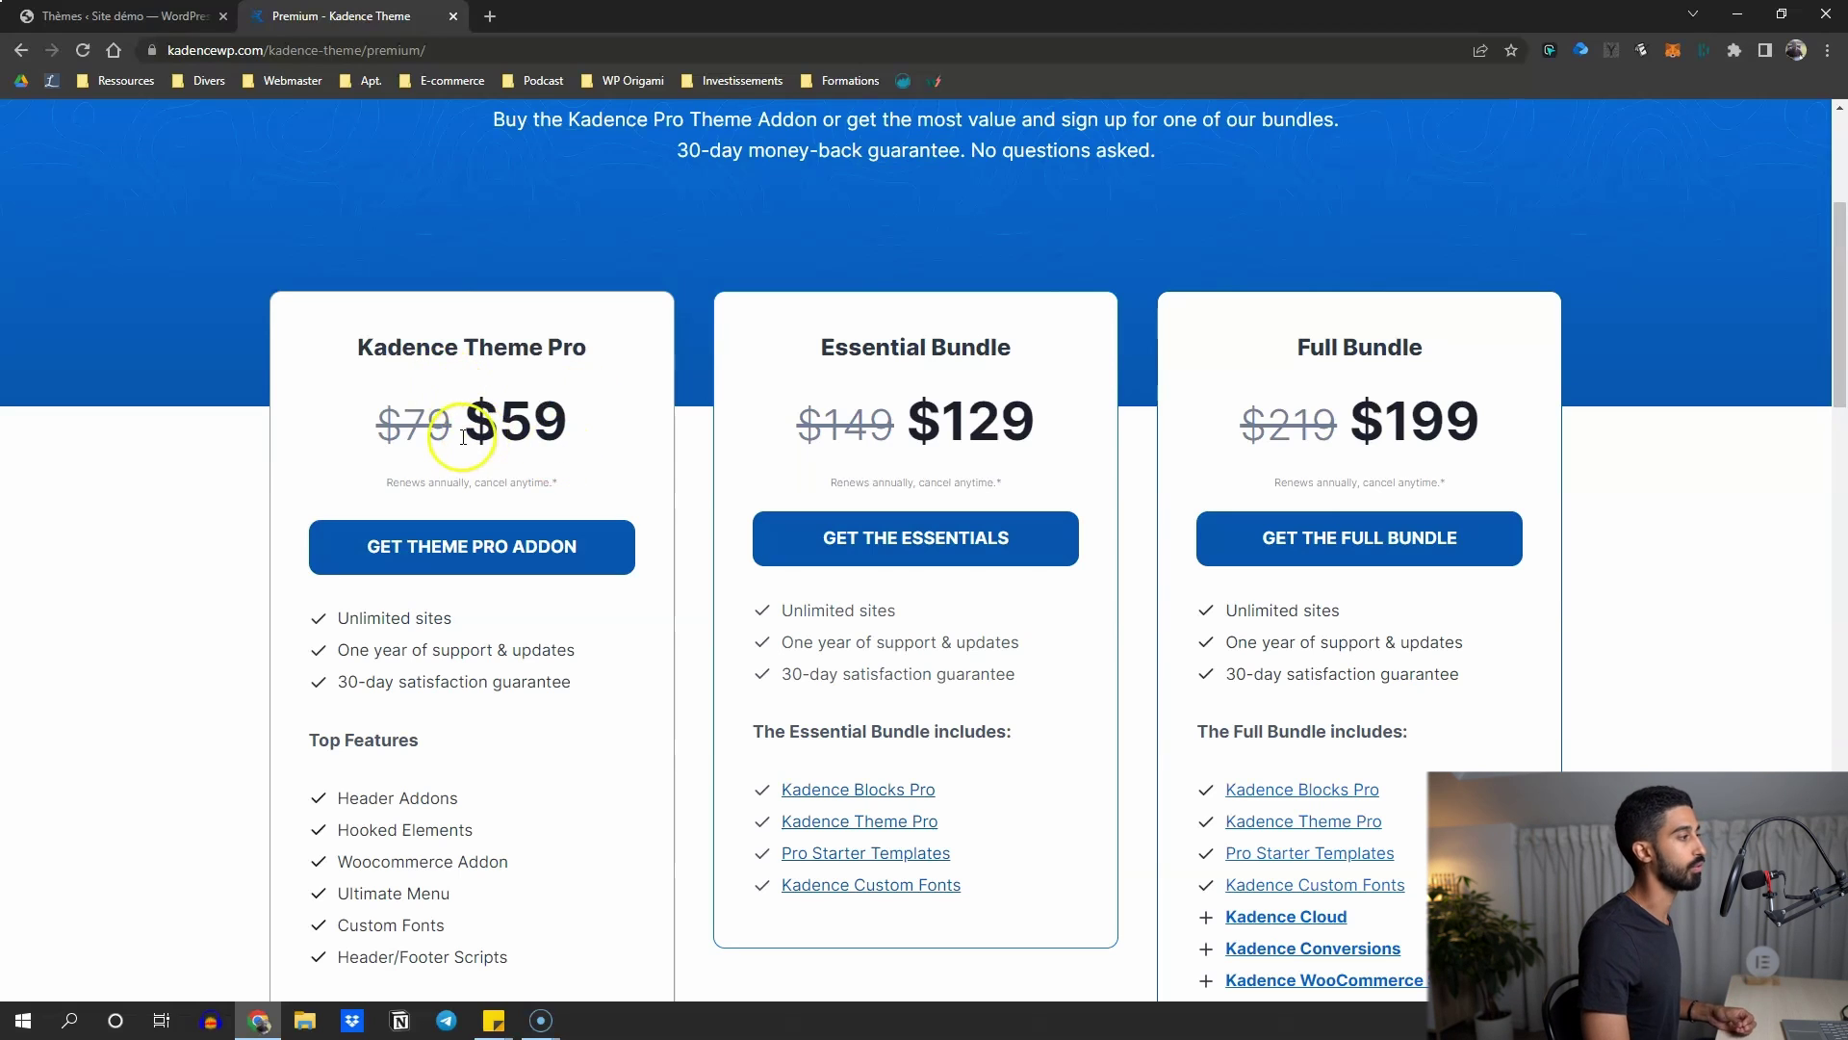
scroll(424, 429, down, 4)
drag(327, 412, 441, 569)
scroll(445, 566, down, 3)
click(355, 458)
scroll(540, 549, down, 4)
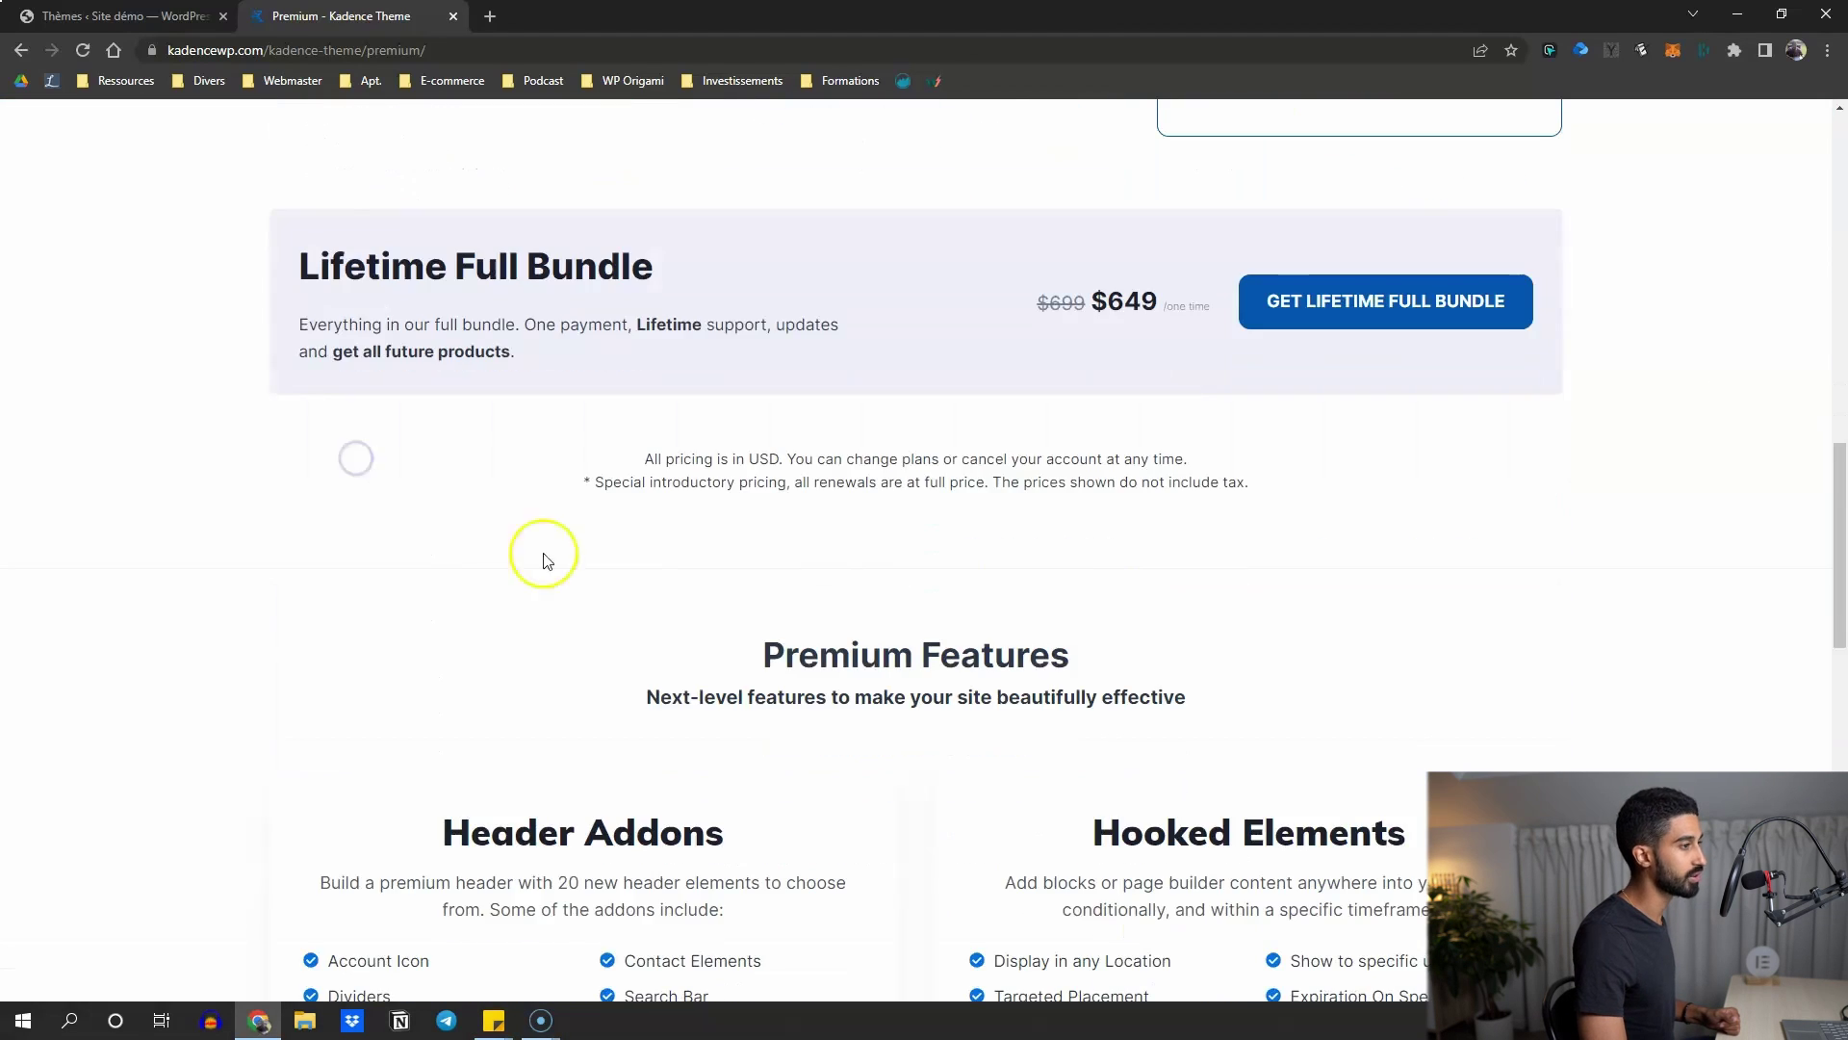
scroll(516, 528, up, 8)
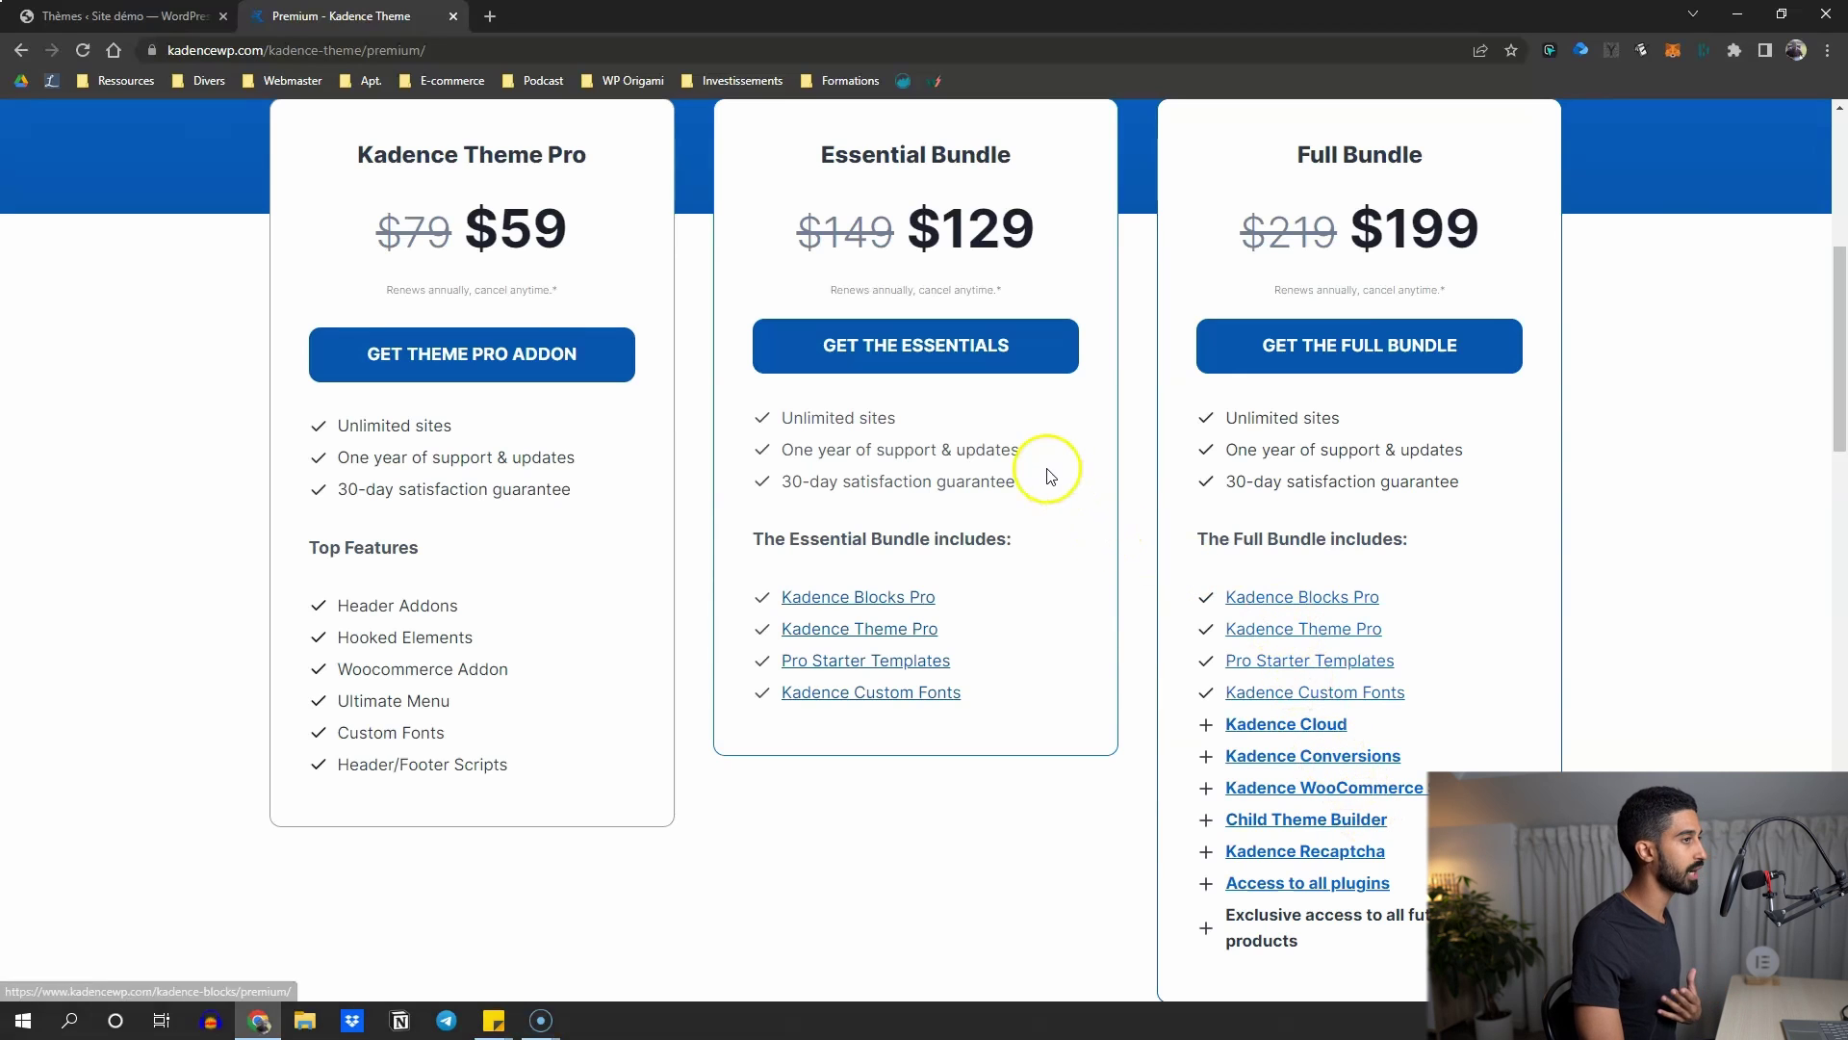
Compare the Lifetime Full Bundle's one-time offer with the annual plans and the Full Bundle's extras
scroll(1040, 476, down, 5)
drag(323, 655, 706, 608)
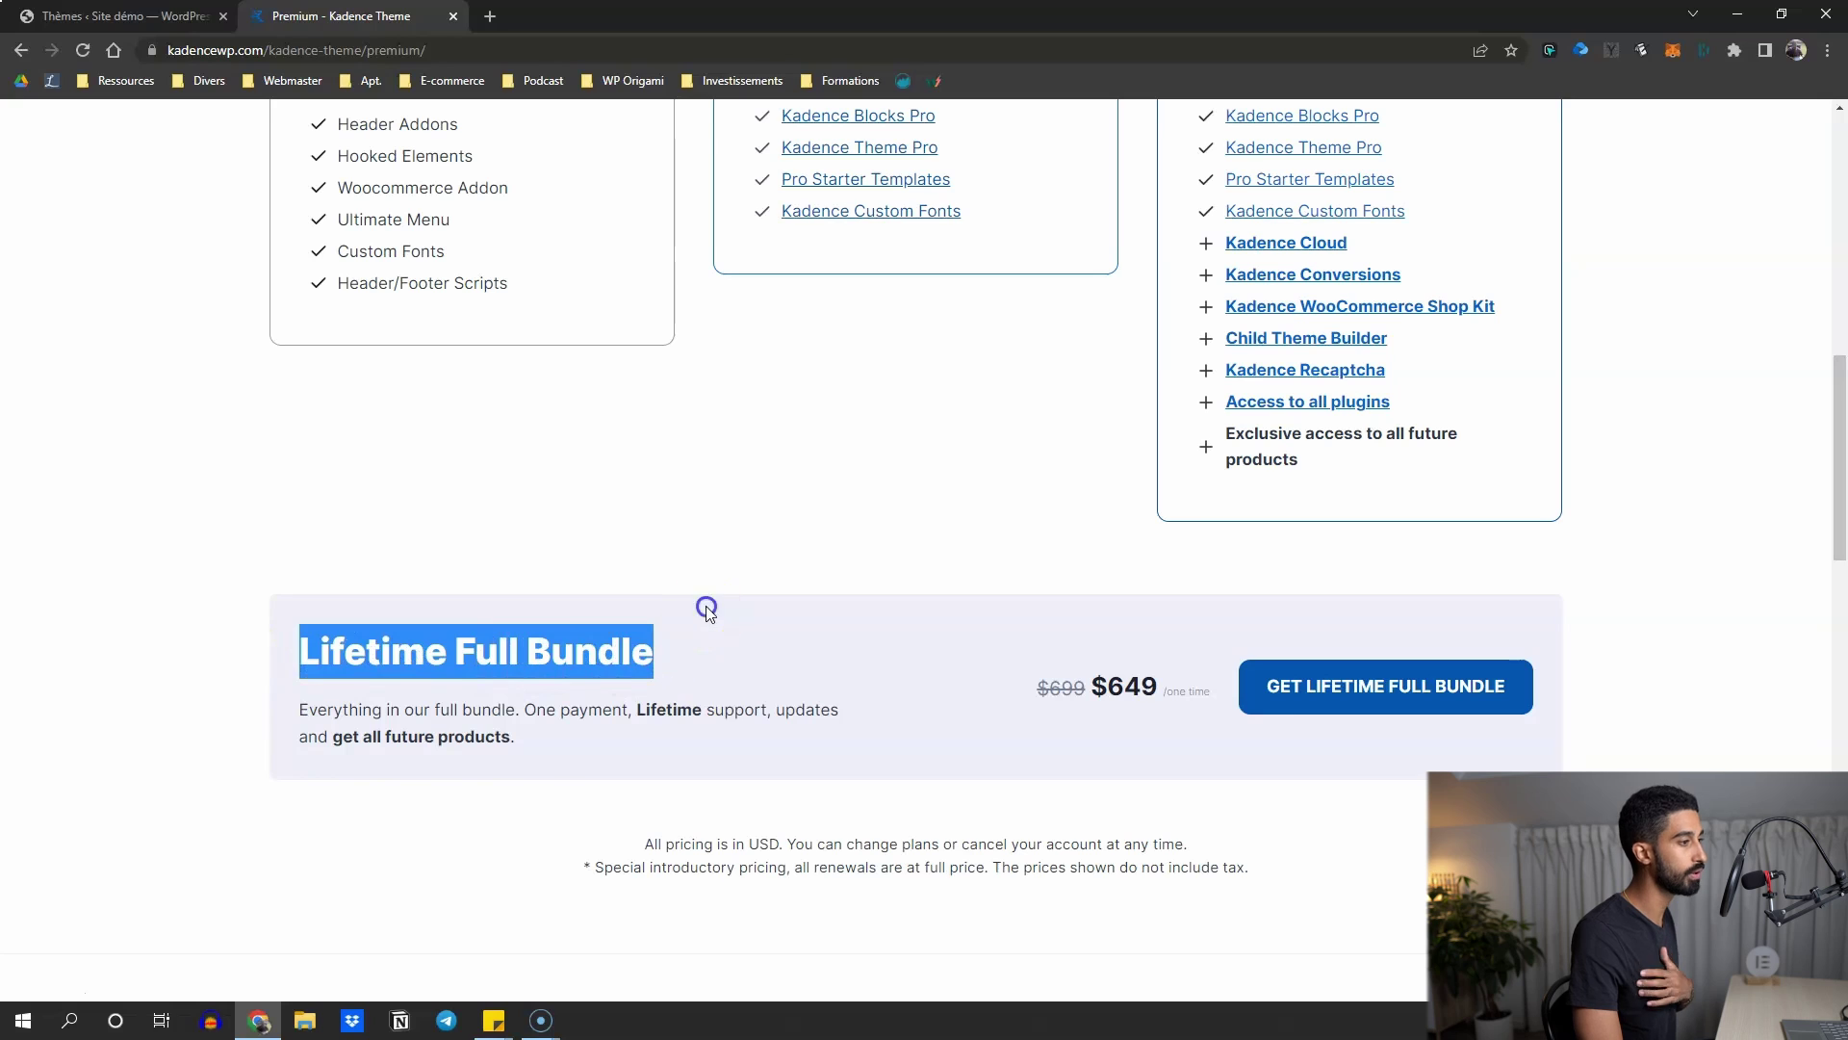
click(706, 608)
scroll(707, 606, up, 1)
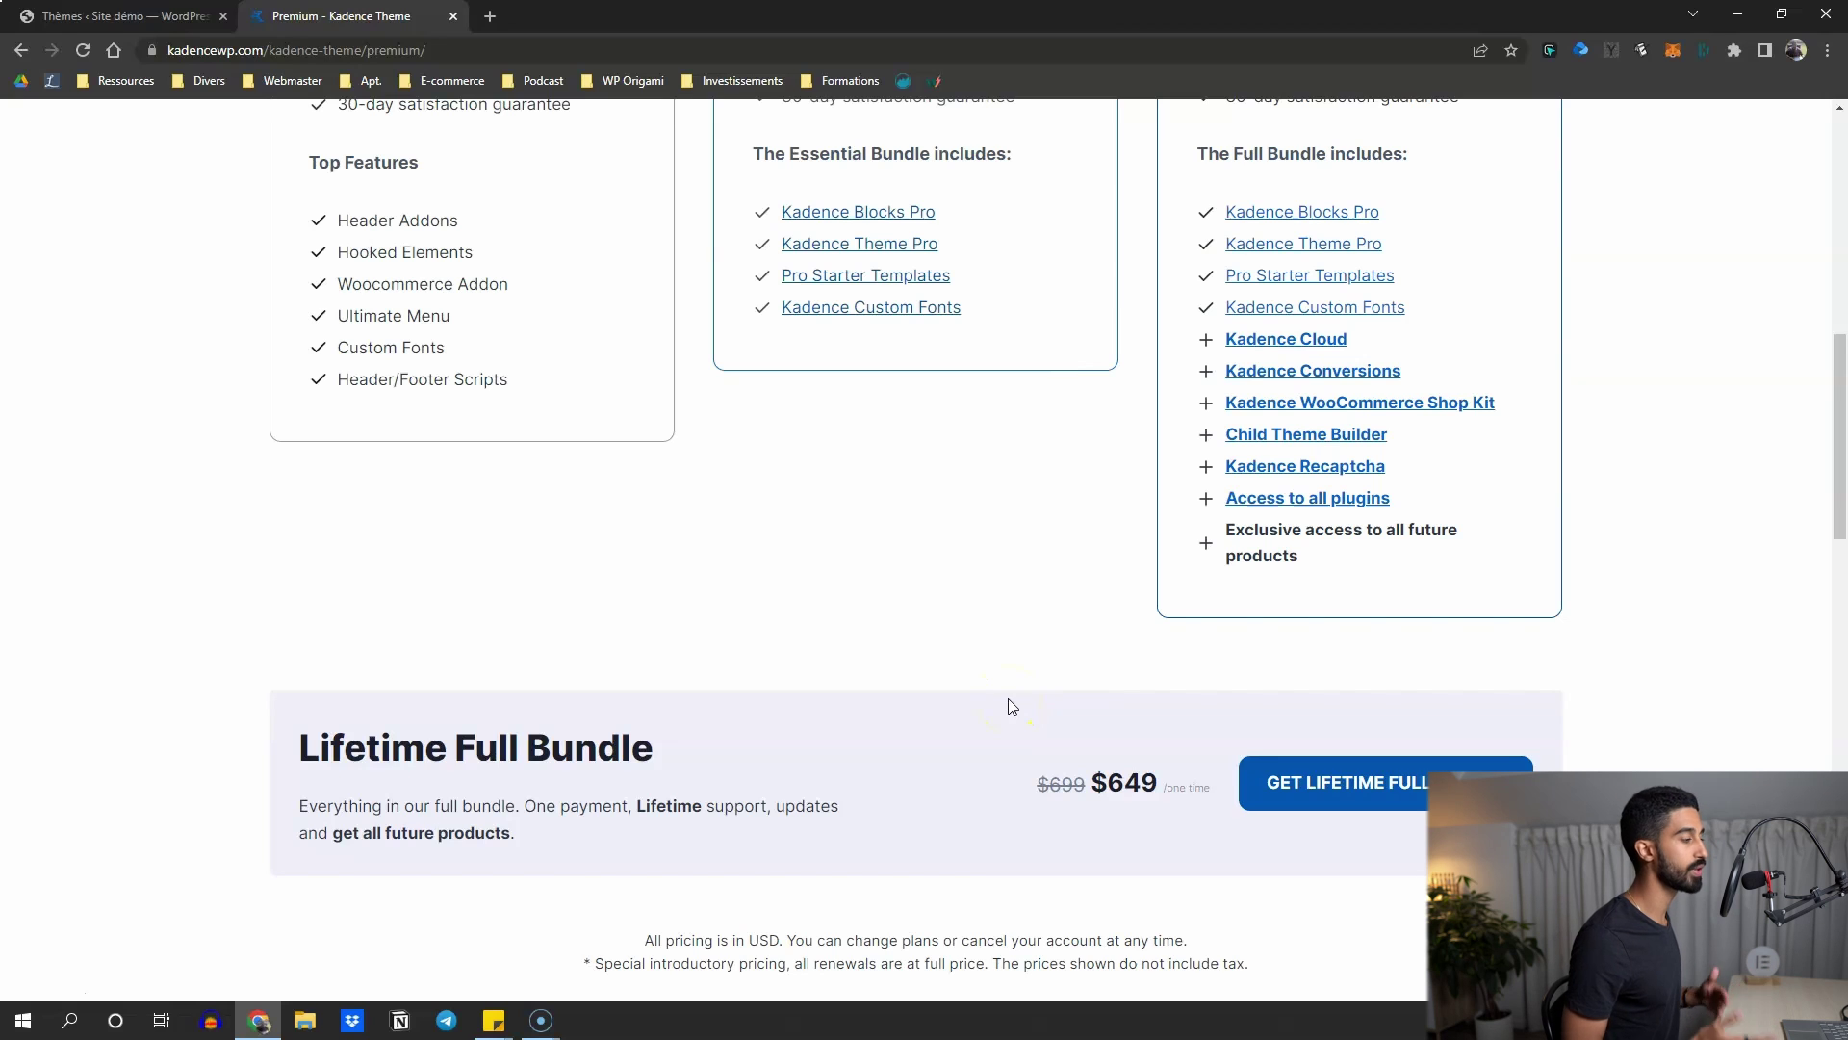
scroll(1192, 290, up, 1)
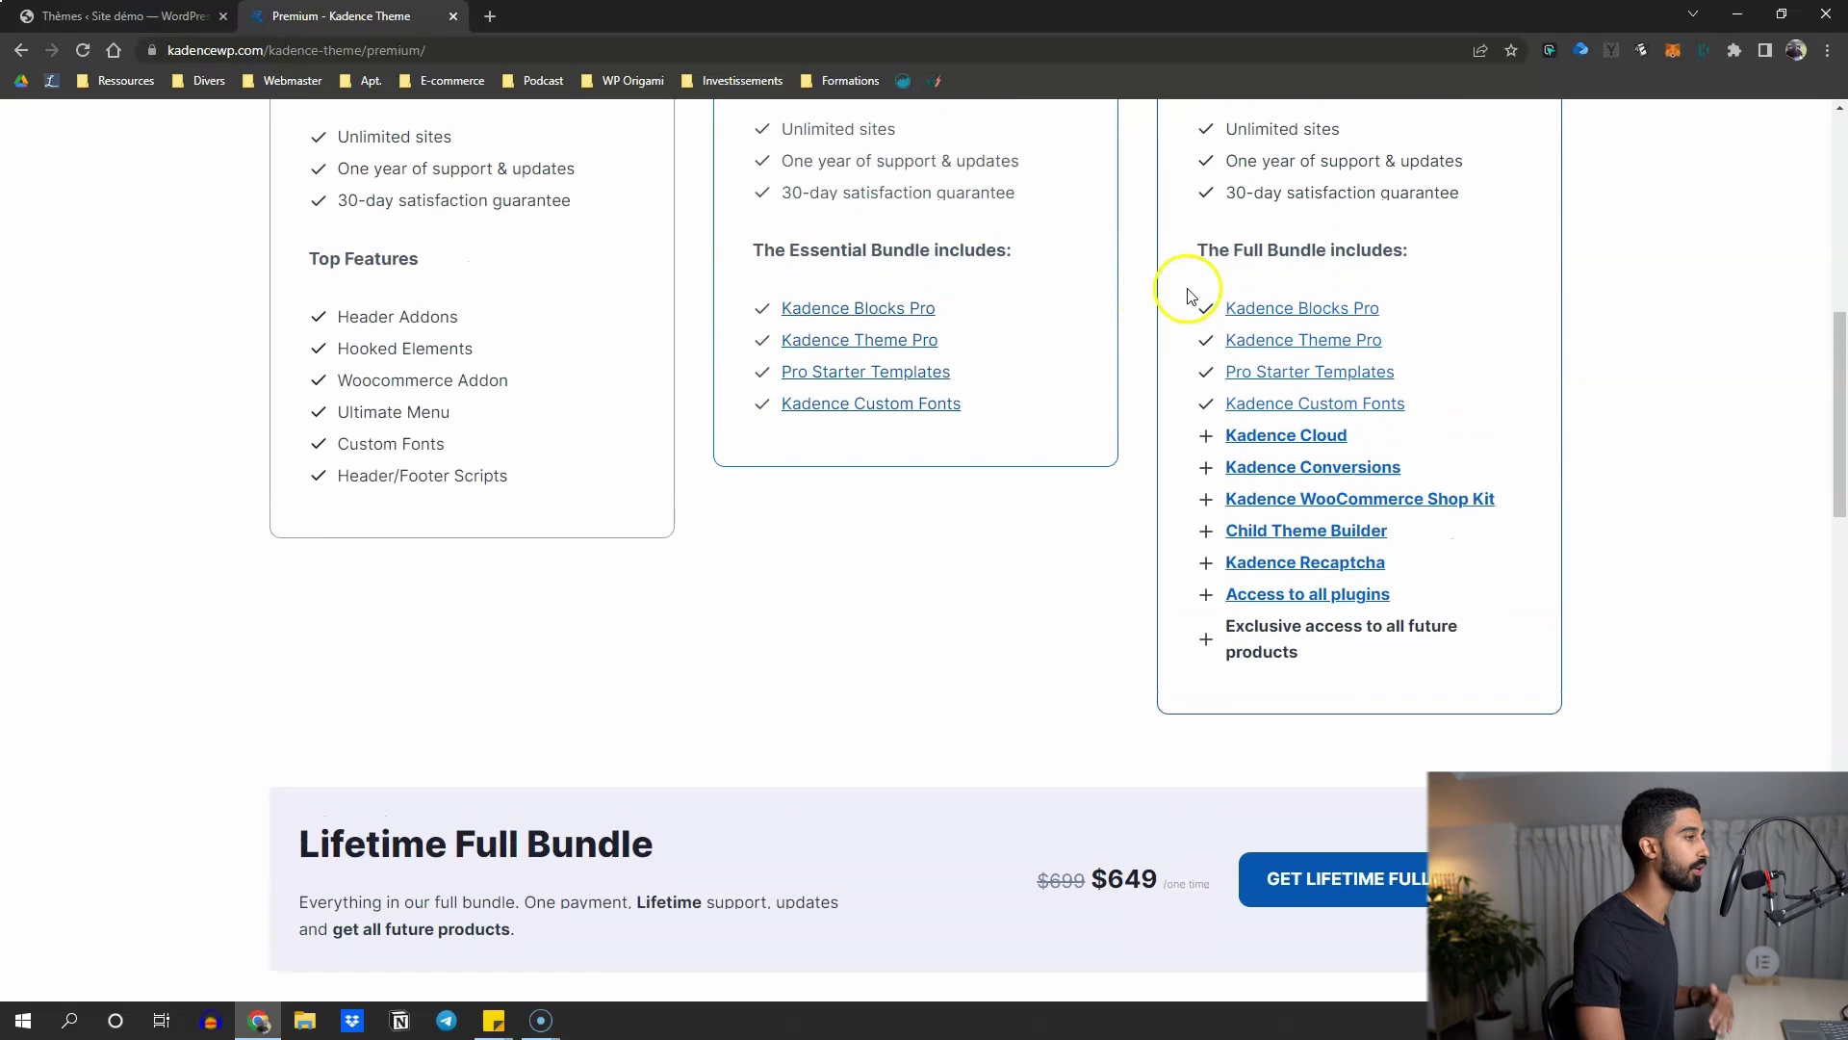
scroll(1194, 332, up, 1)
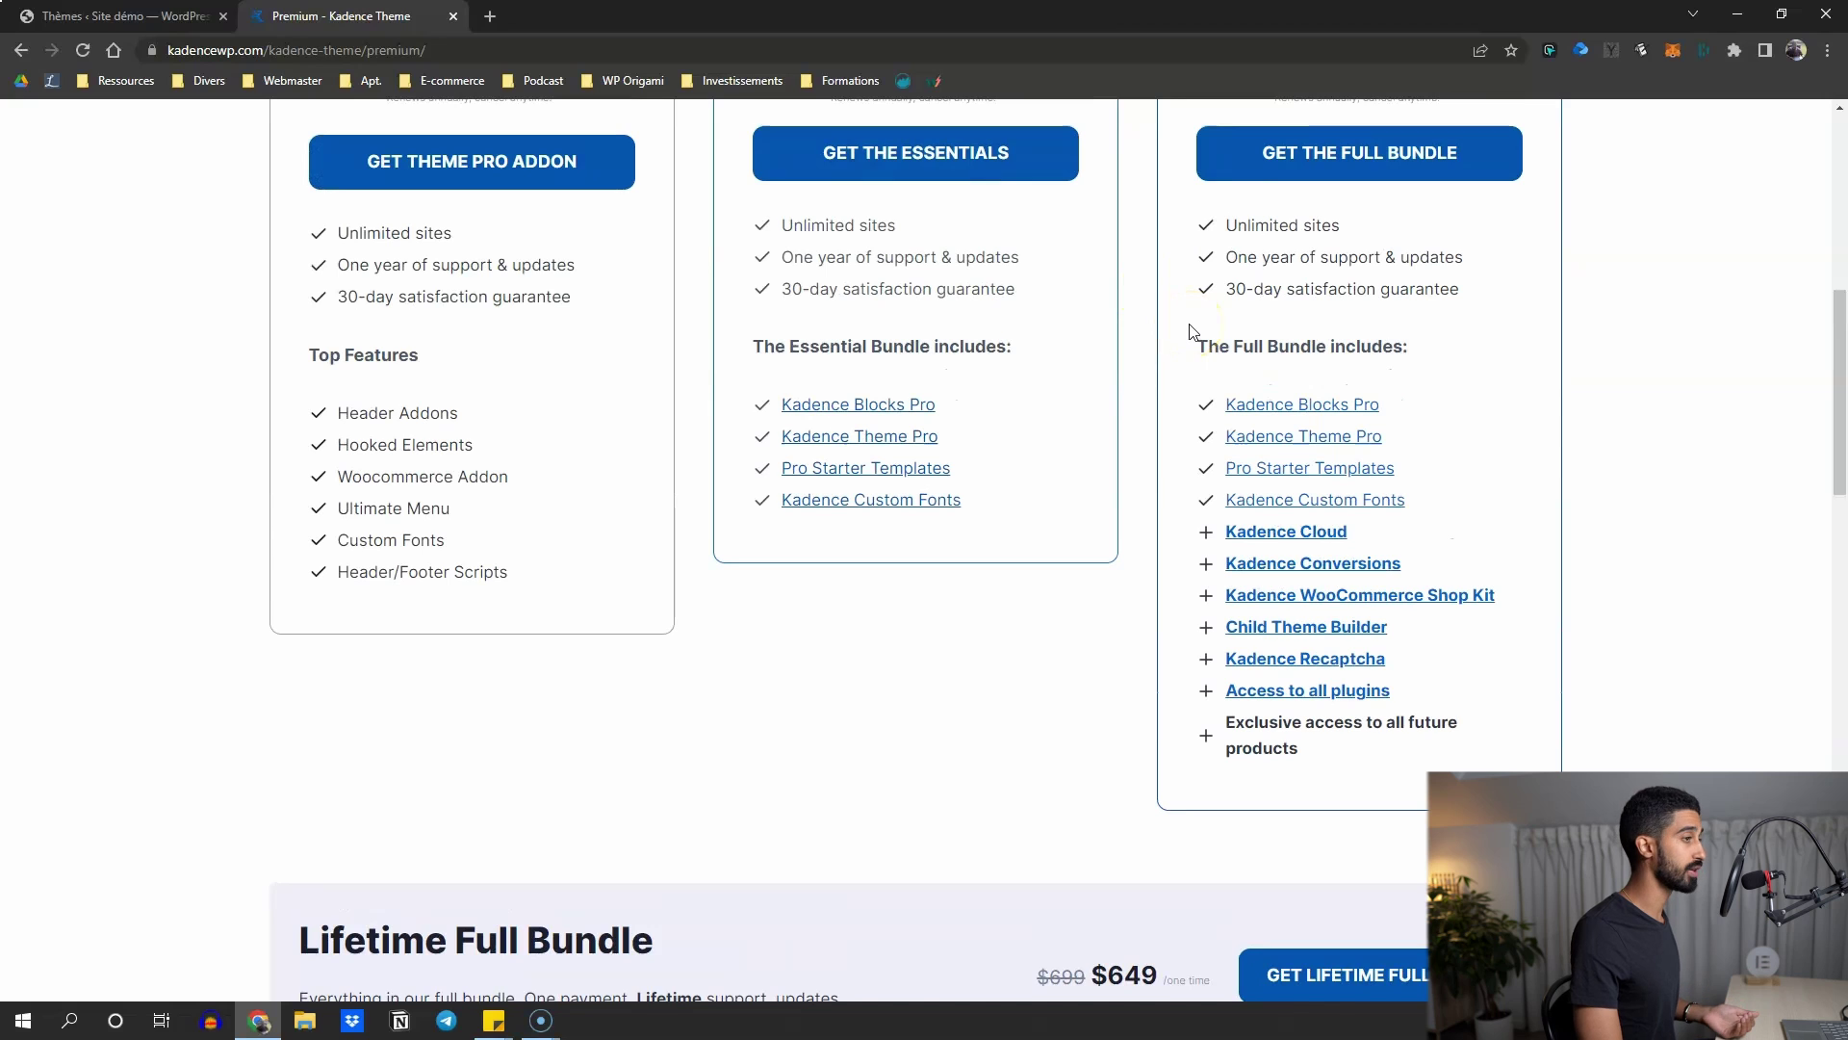
scroll(1192, 332, up, 4)
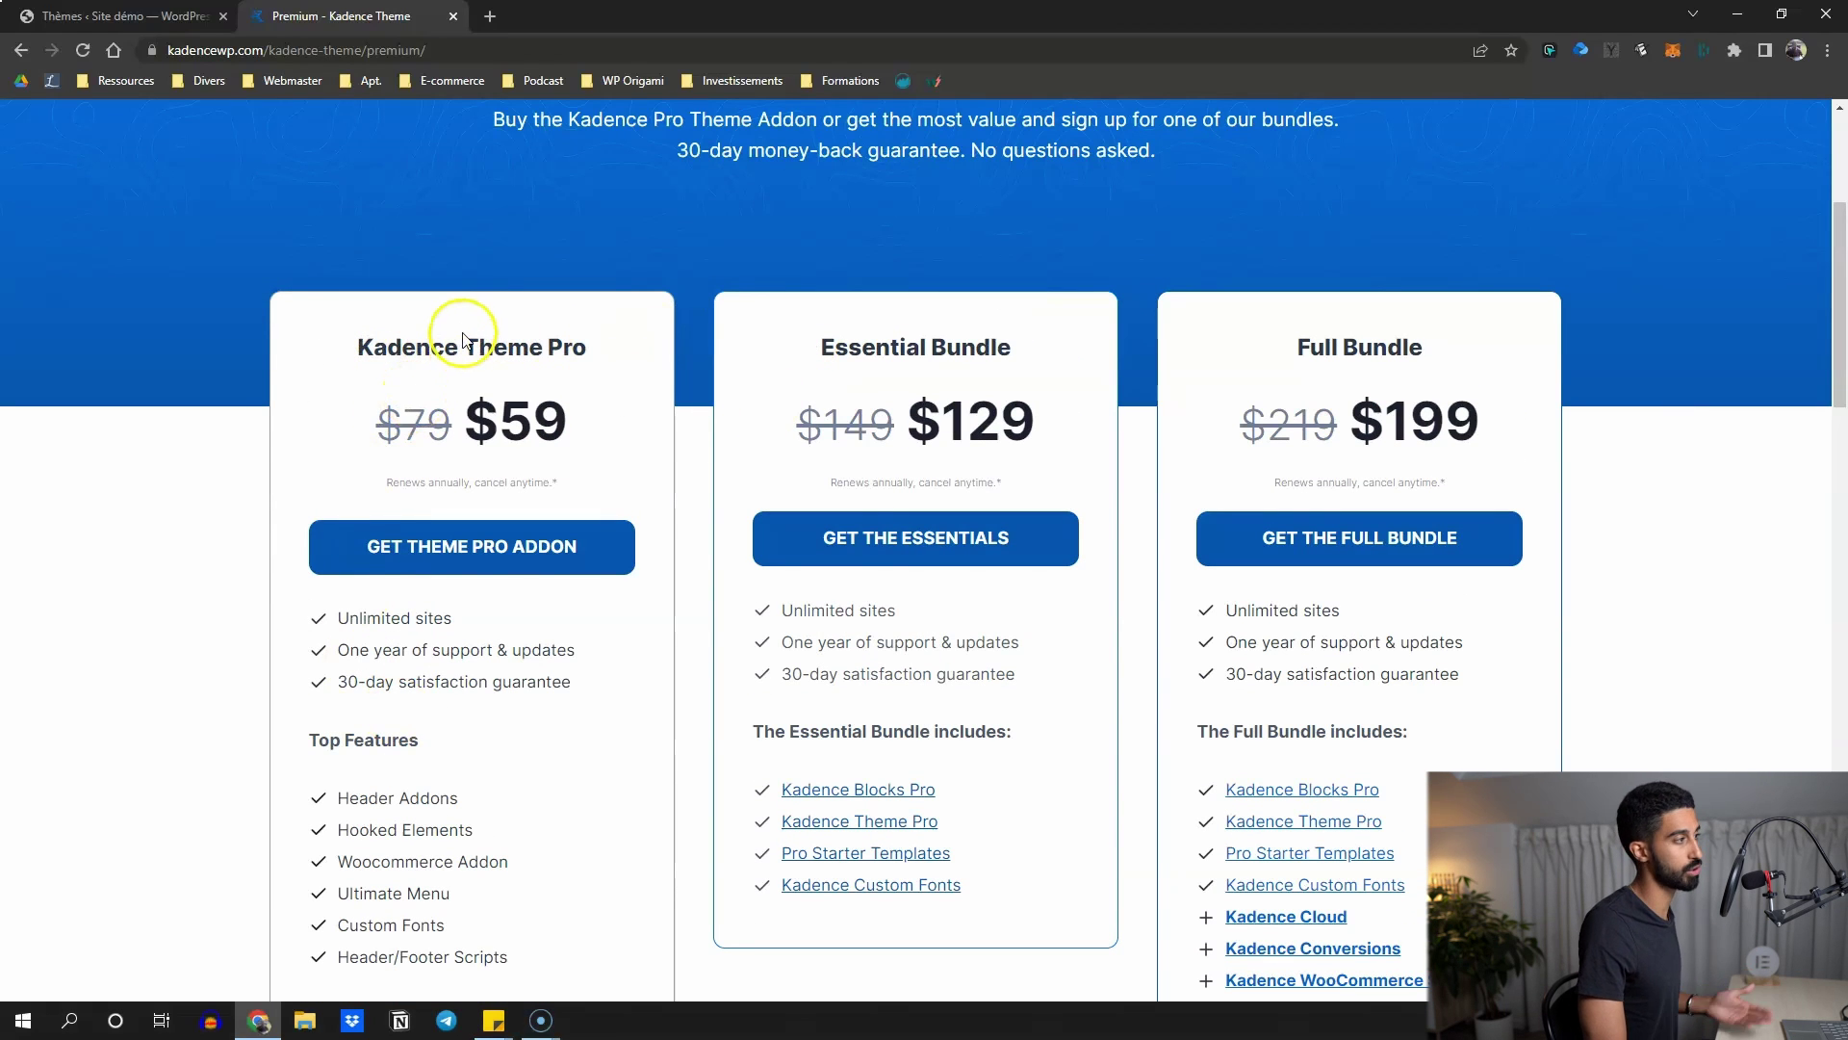
scroll(1106, 693, down, 7)
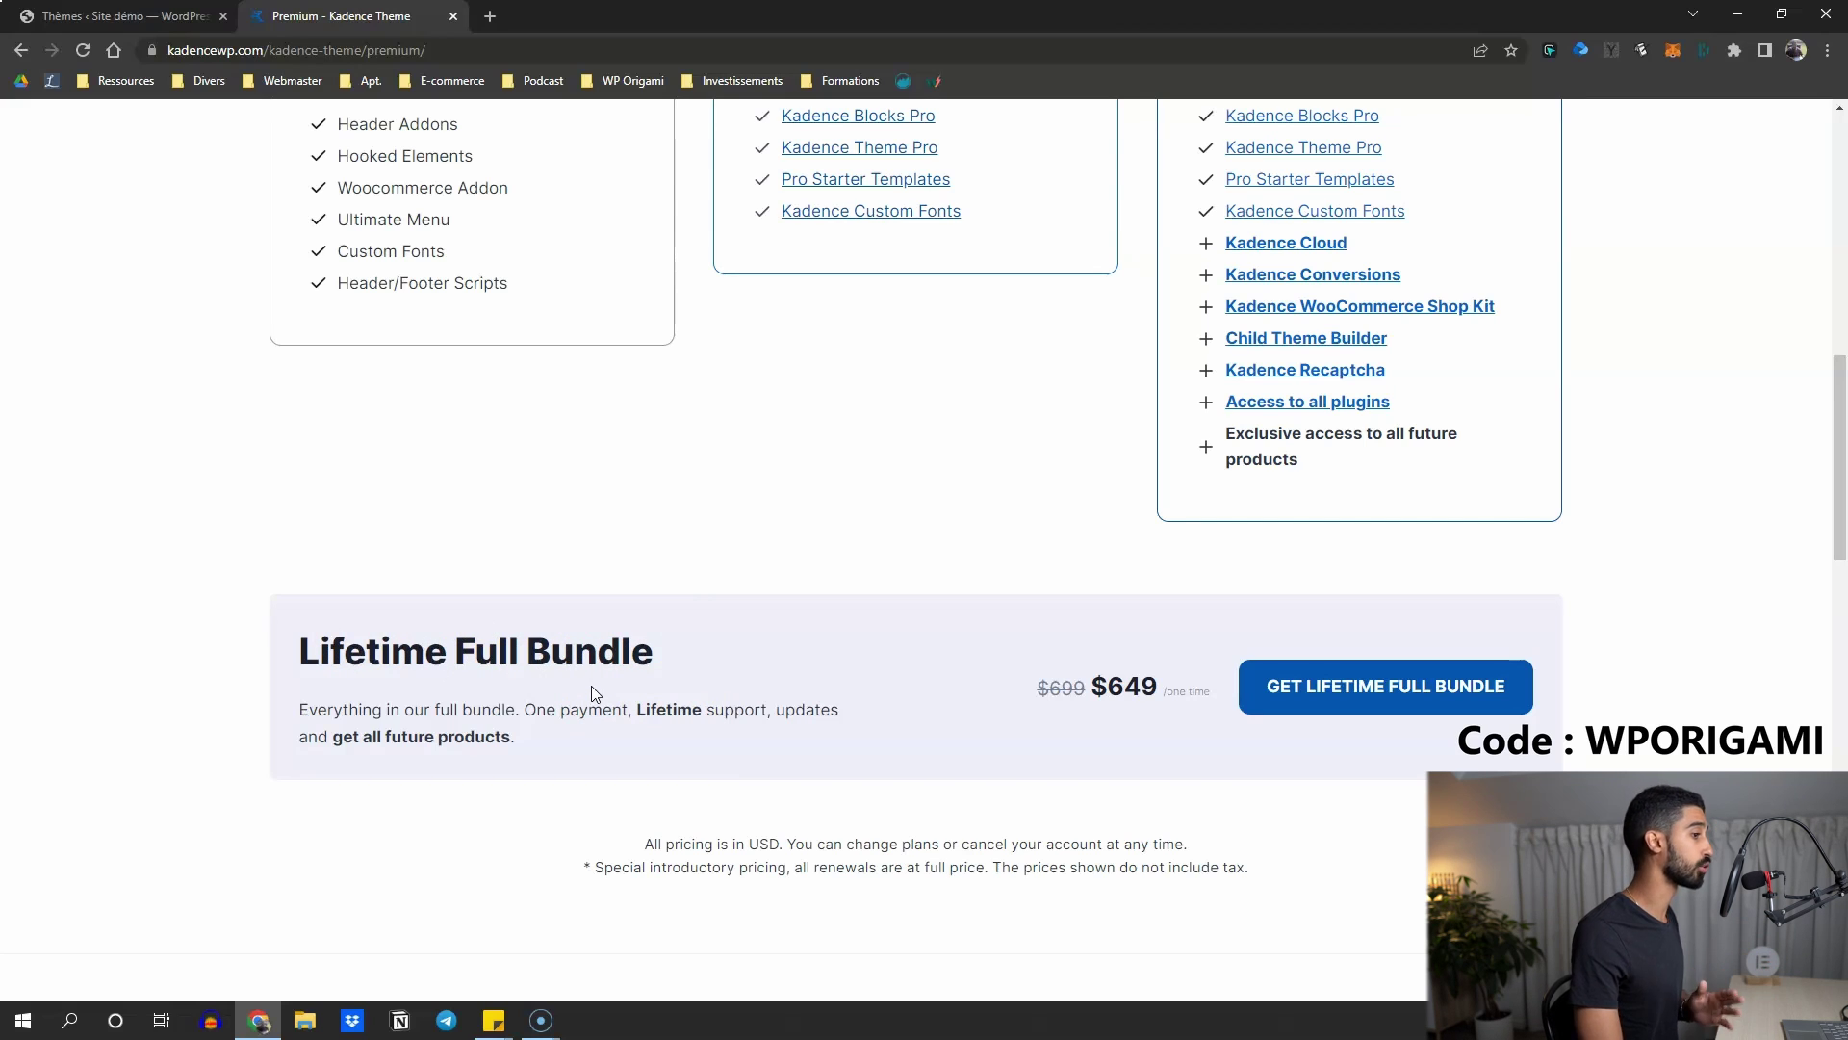
scroll(592, 693, up, 6)
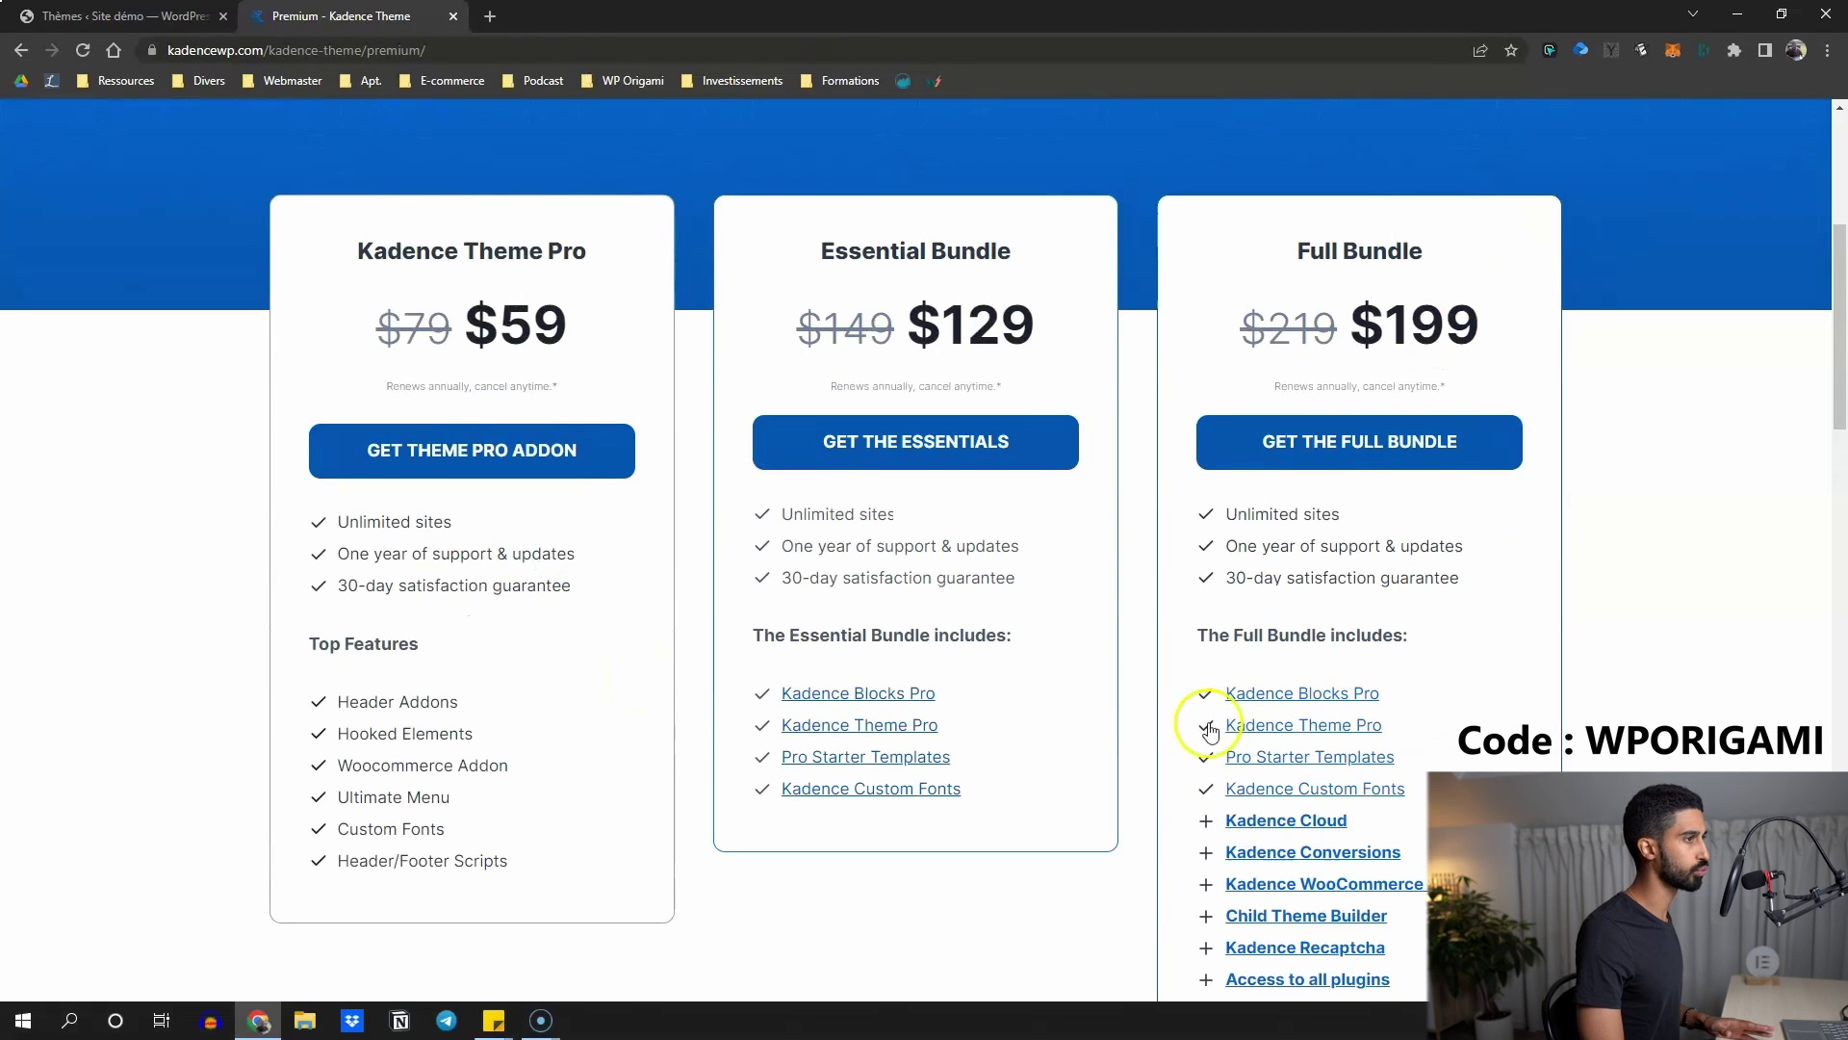
scroll(854, 742, down, 4)
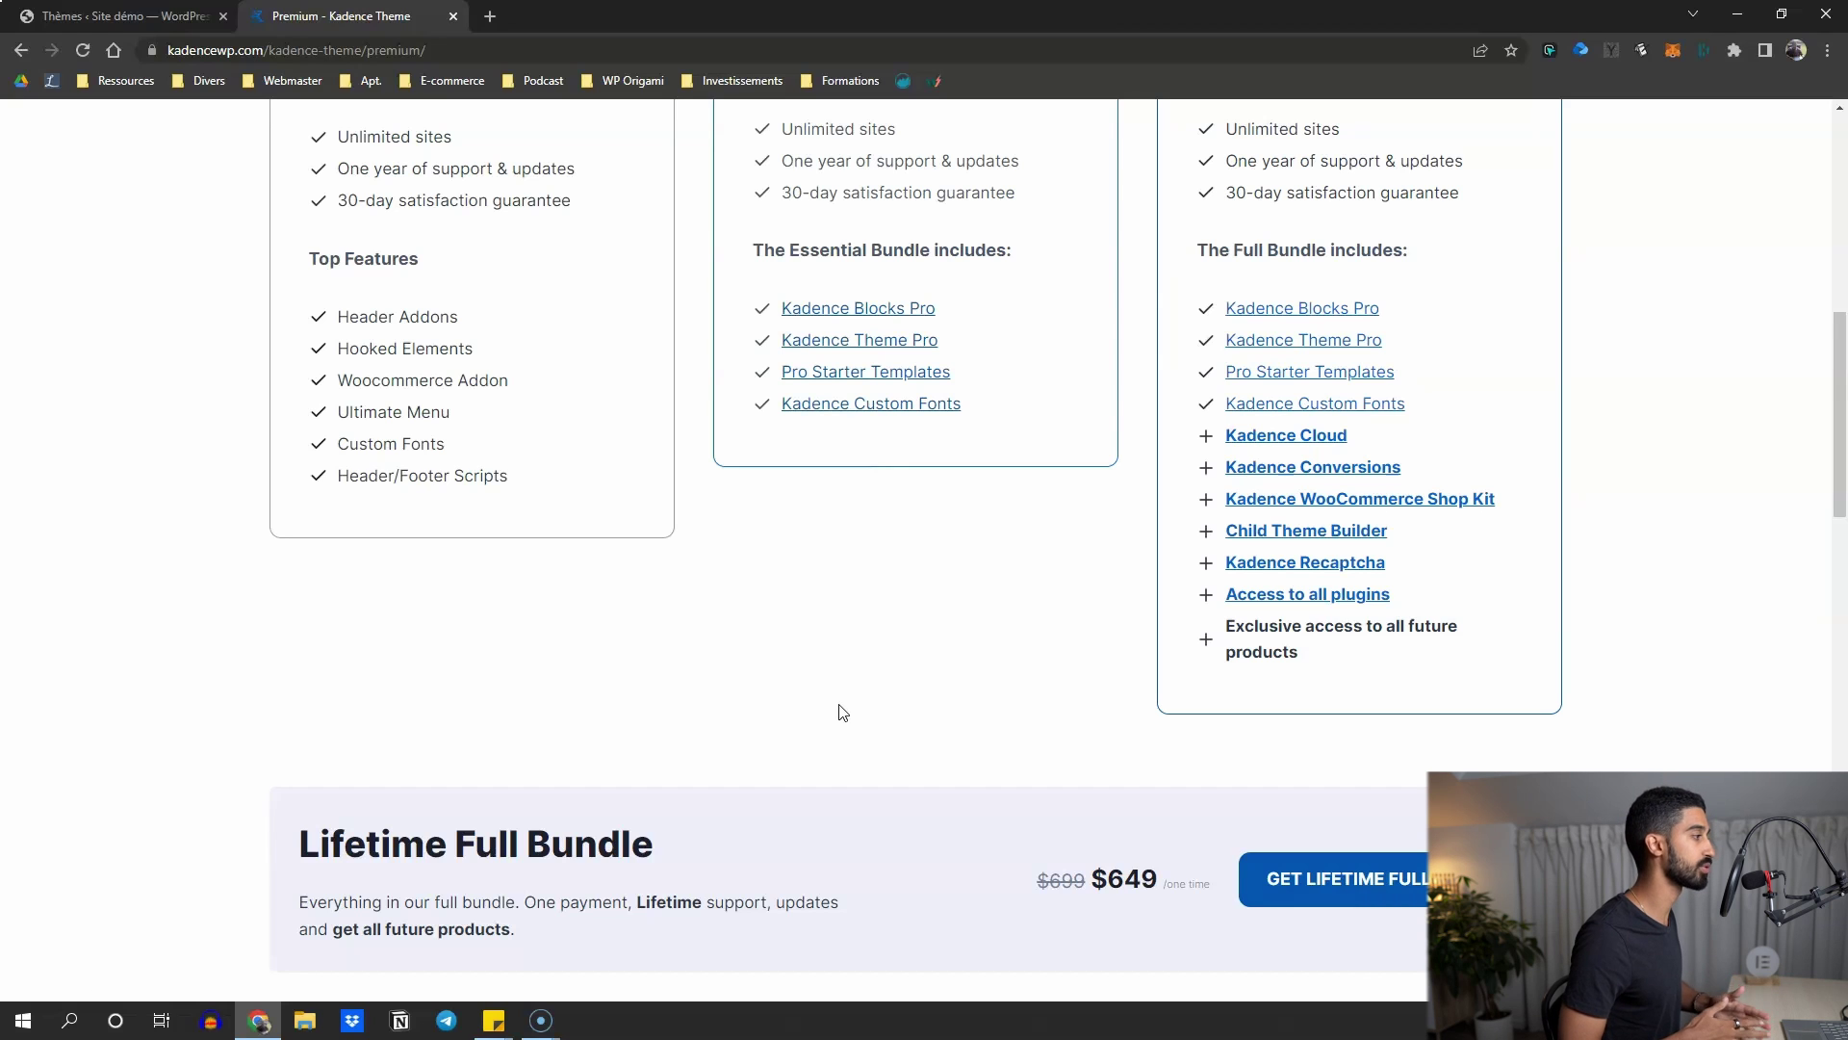
scroll(875, 665, up, 1)
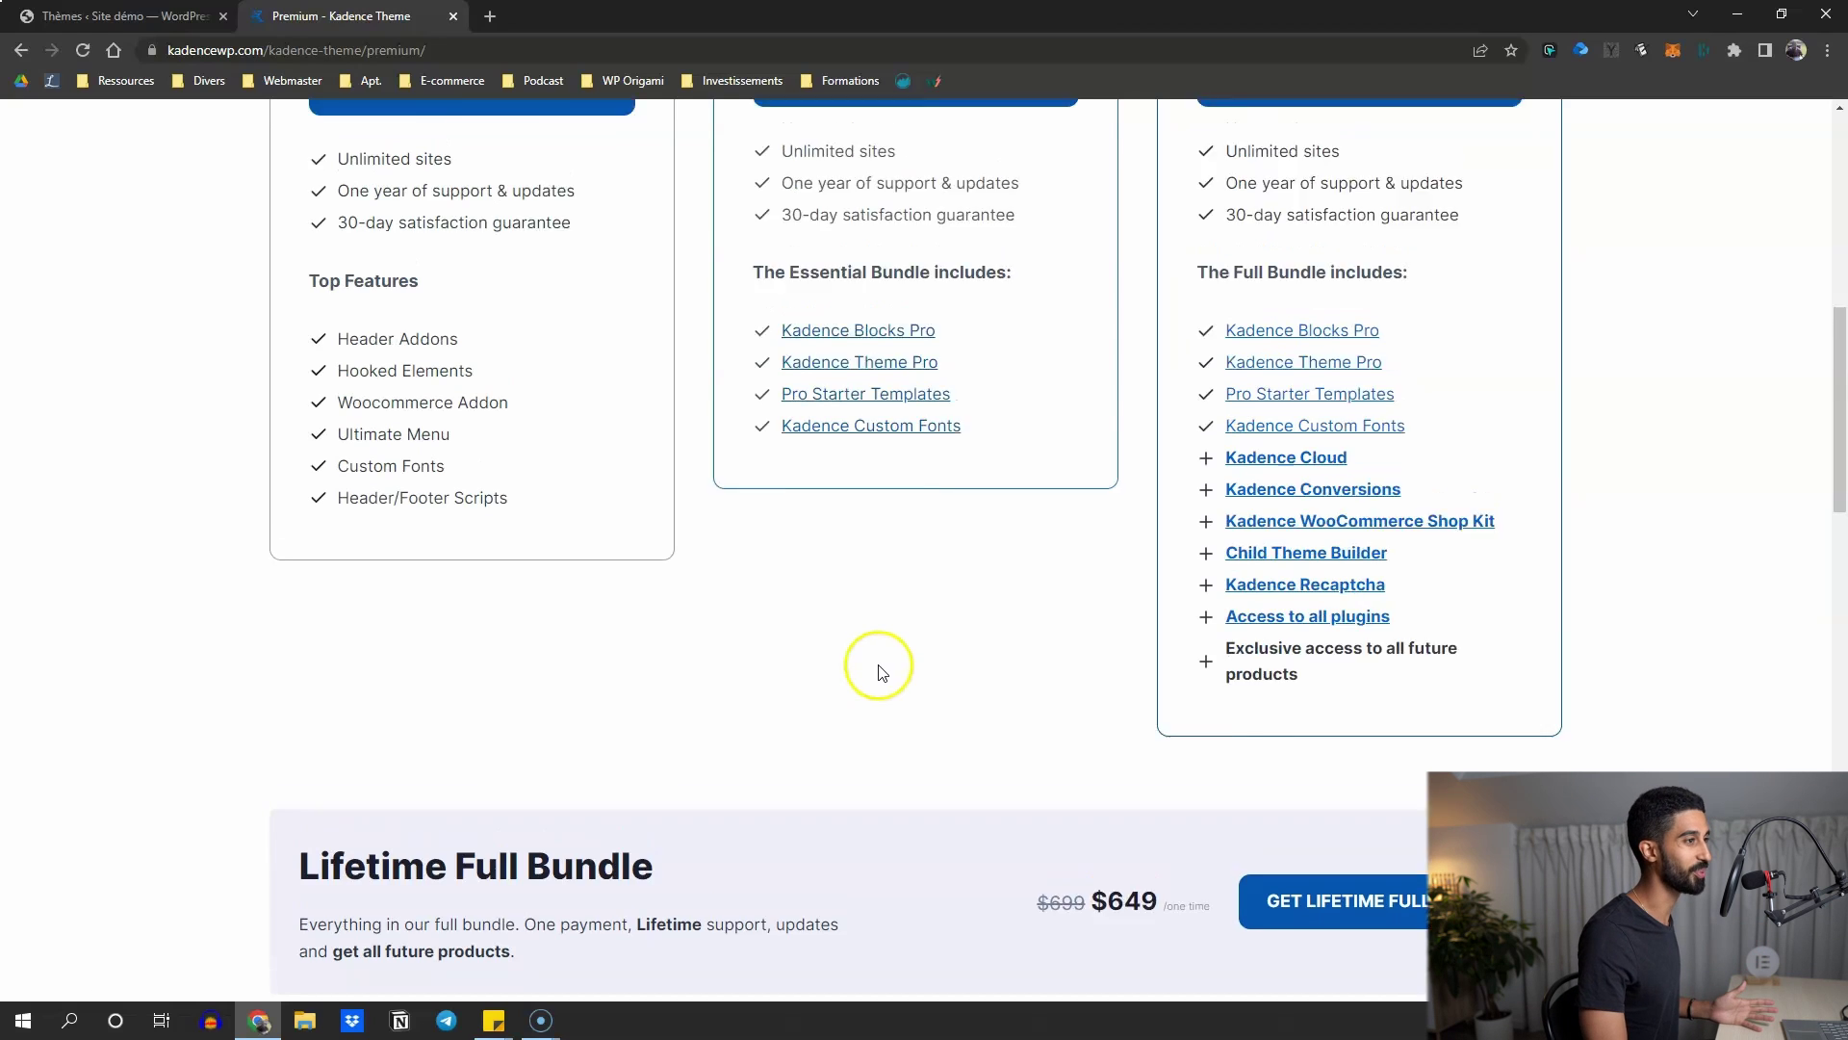
scroll(1044, 487, down, 2)
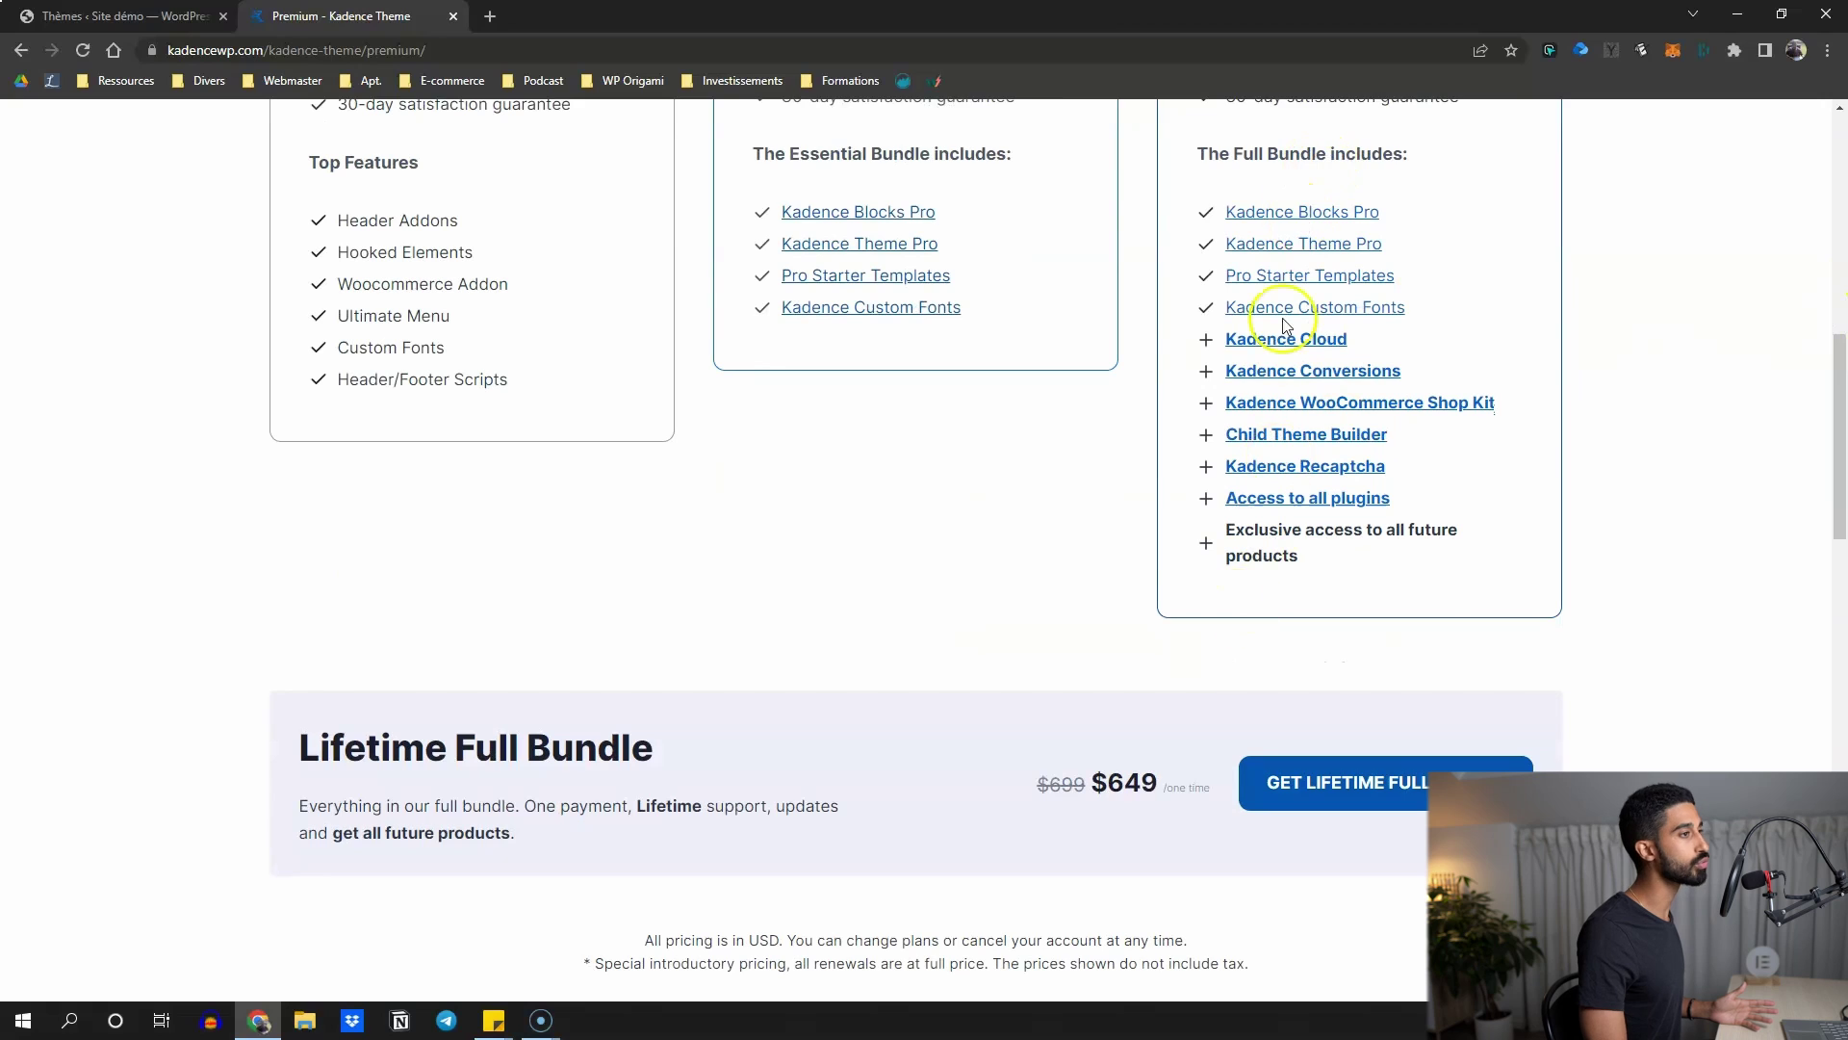
scroll(1210, 497, down, 2)
scroll(1210, 497, down, 3)
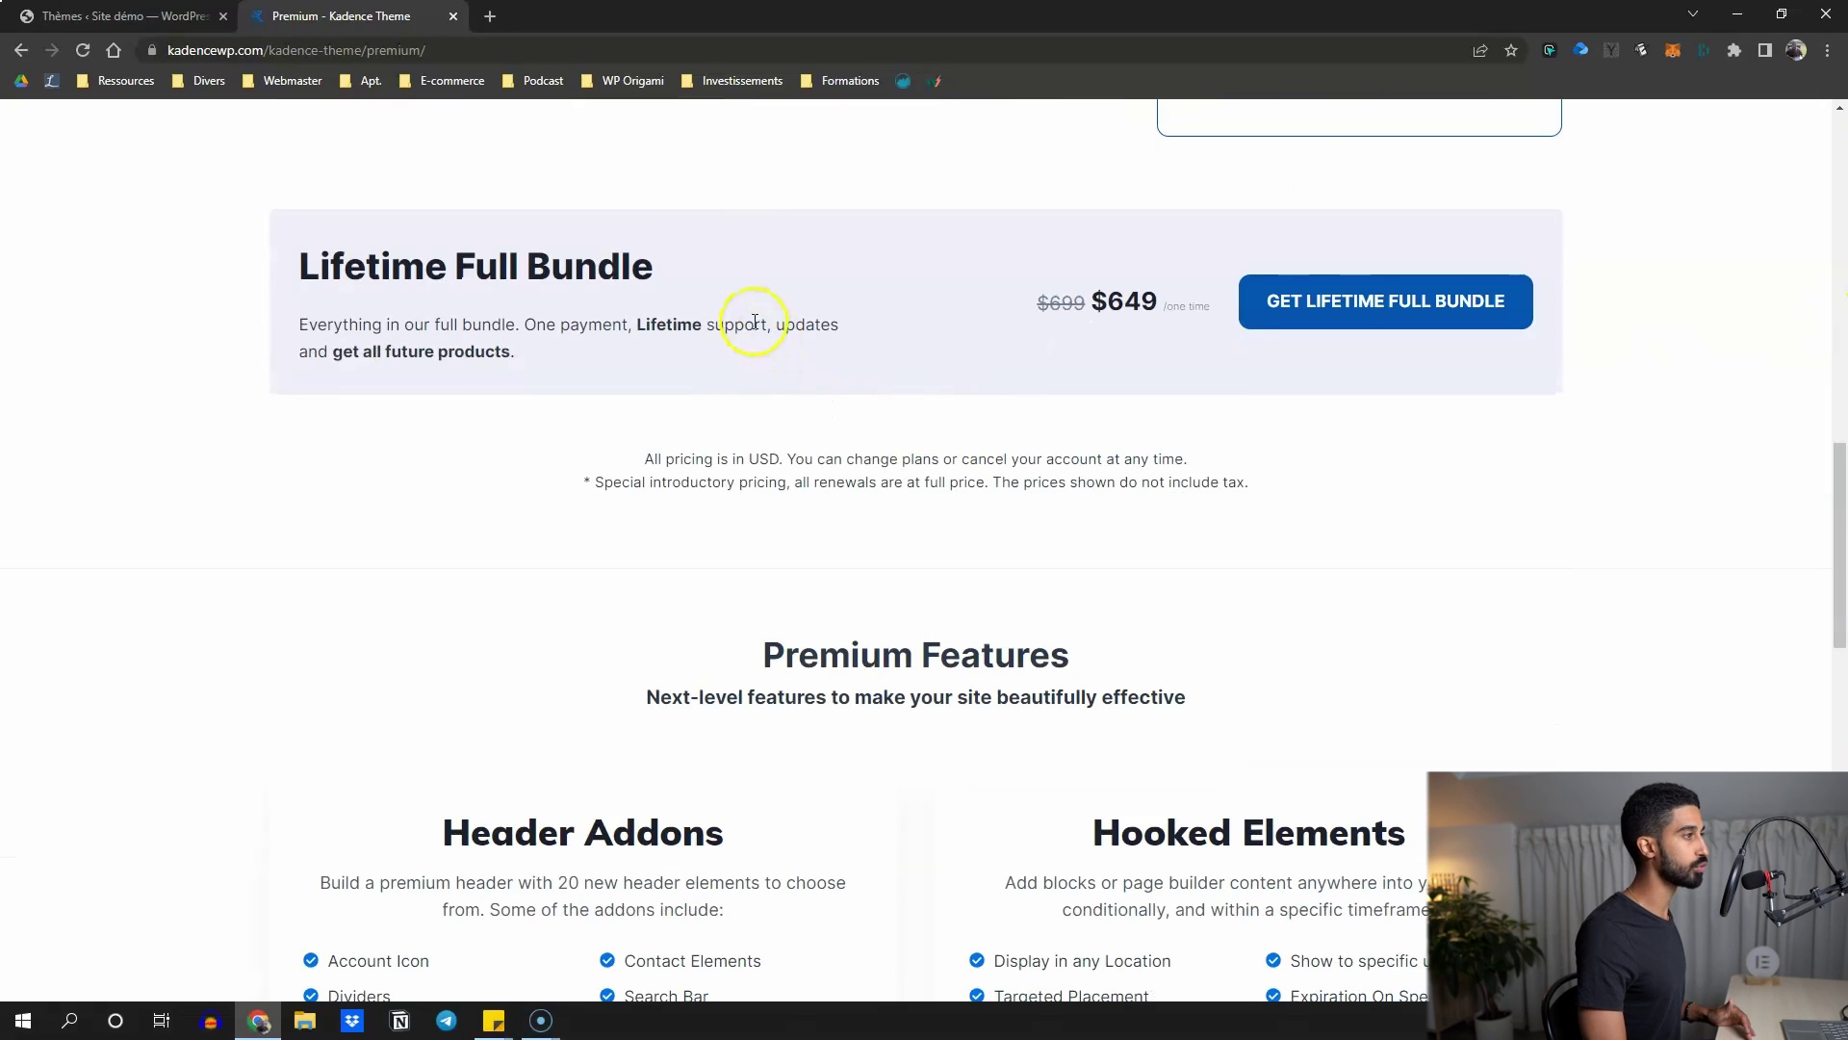
drag(448, 265, 782, 267)
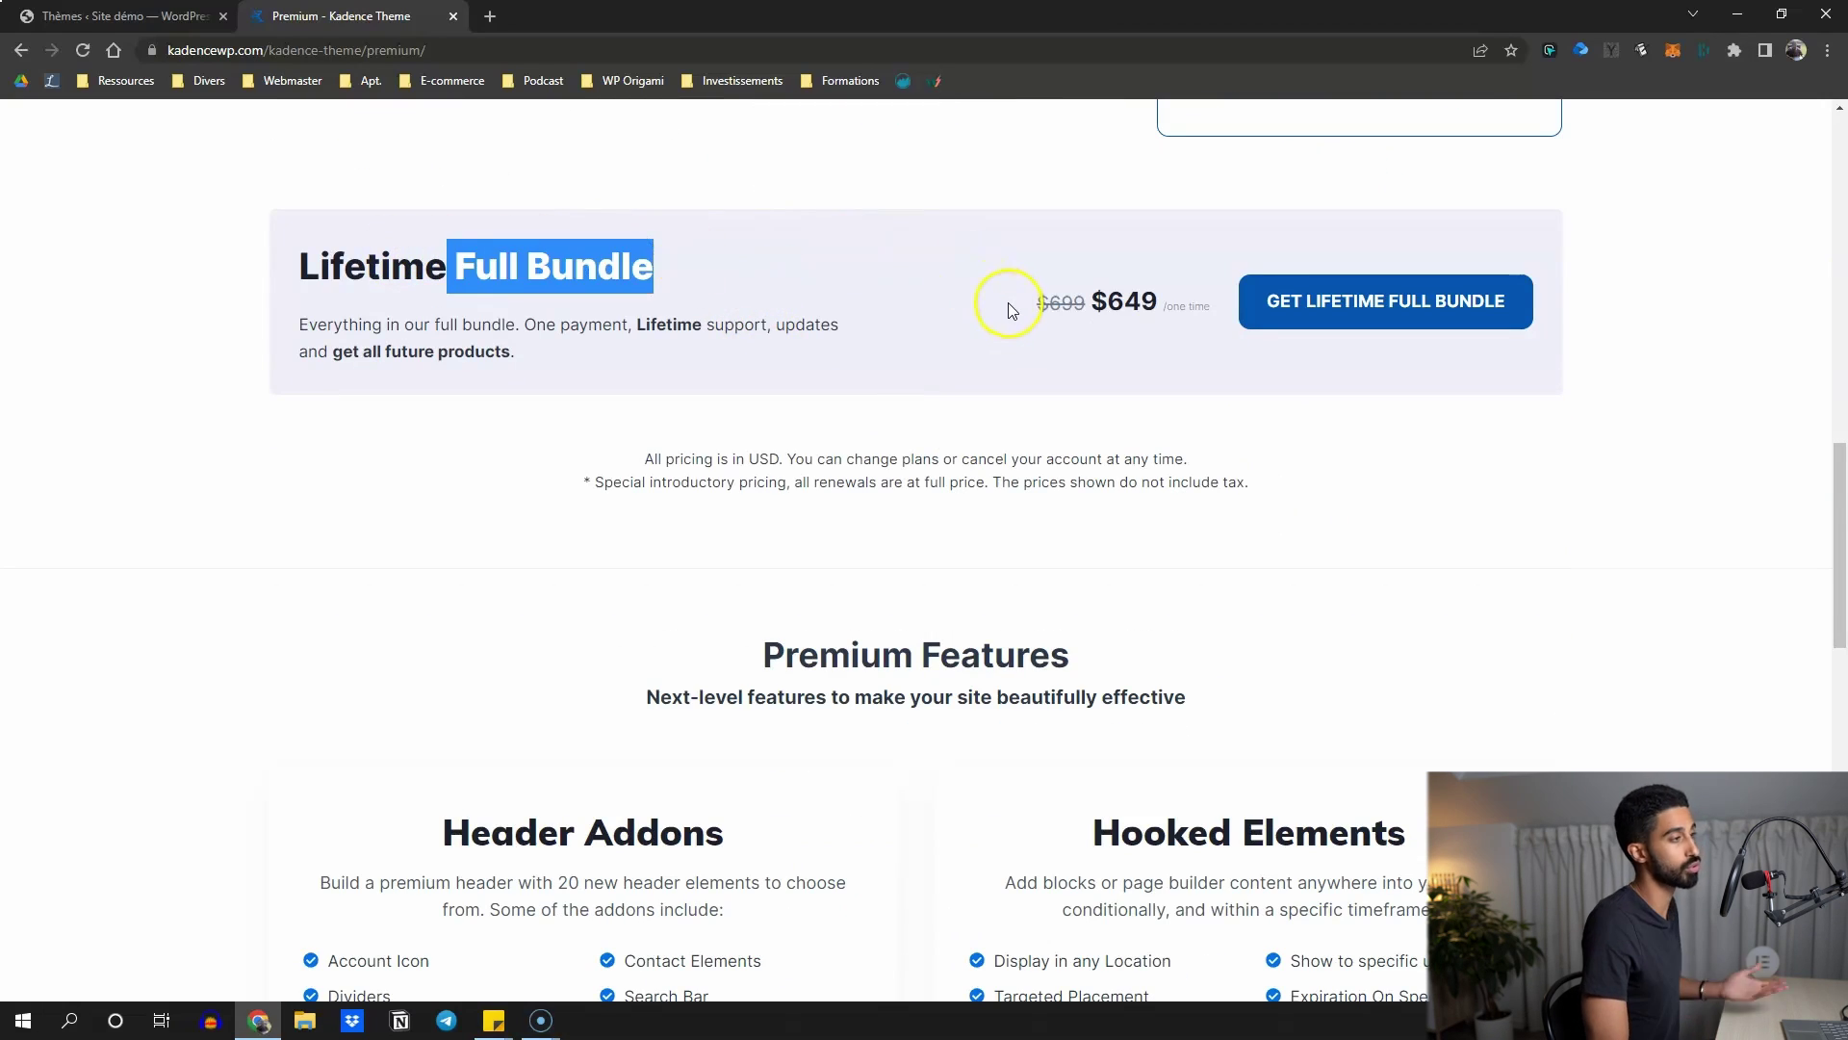
Read through the Premium Features section, from Header Addons and Hooked Elements to Header/Footer Scripts and WooCommerce Addon
scroll(986, 301, down, 1)
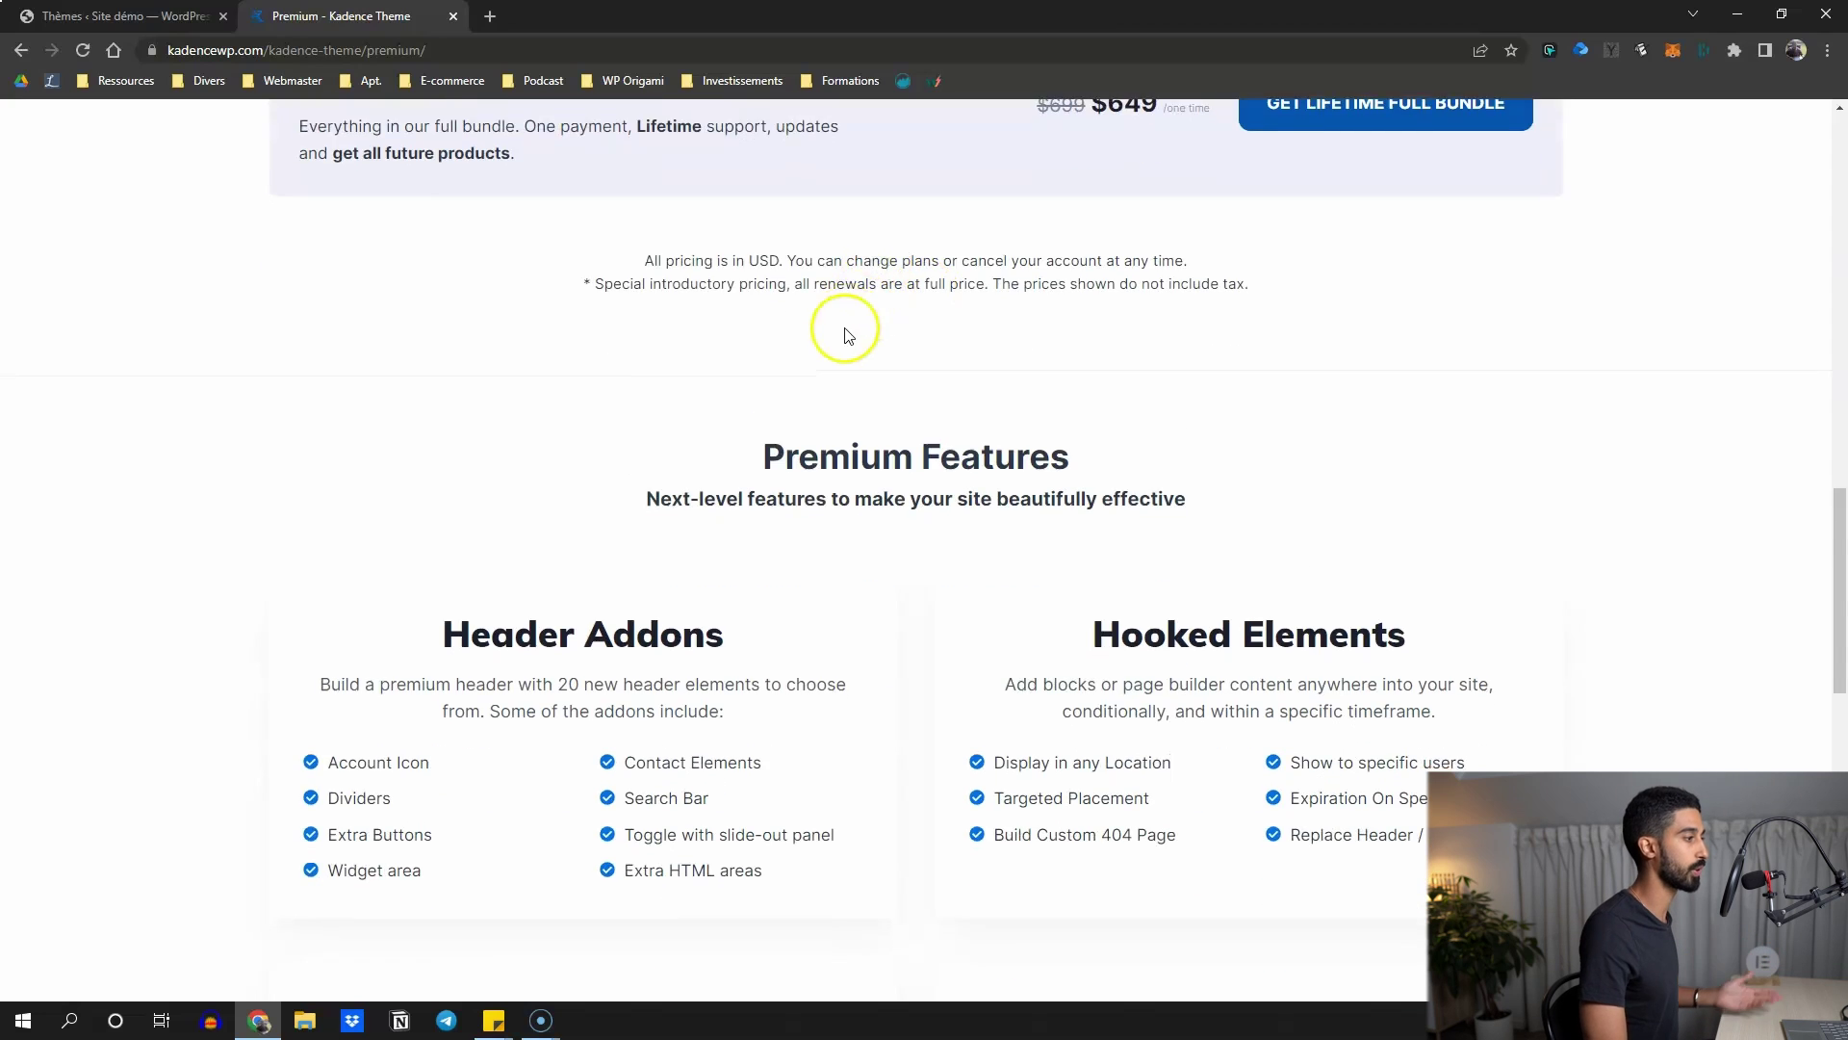
scroll(846, 330, down, 4)
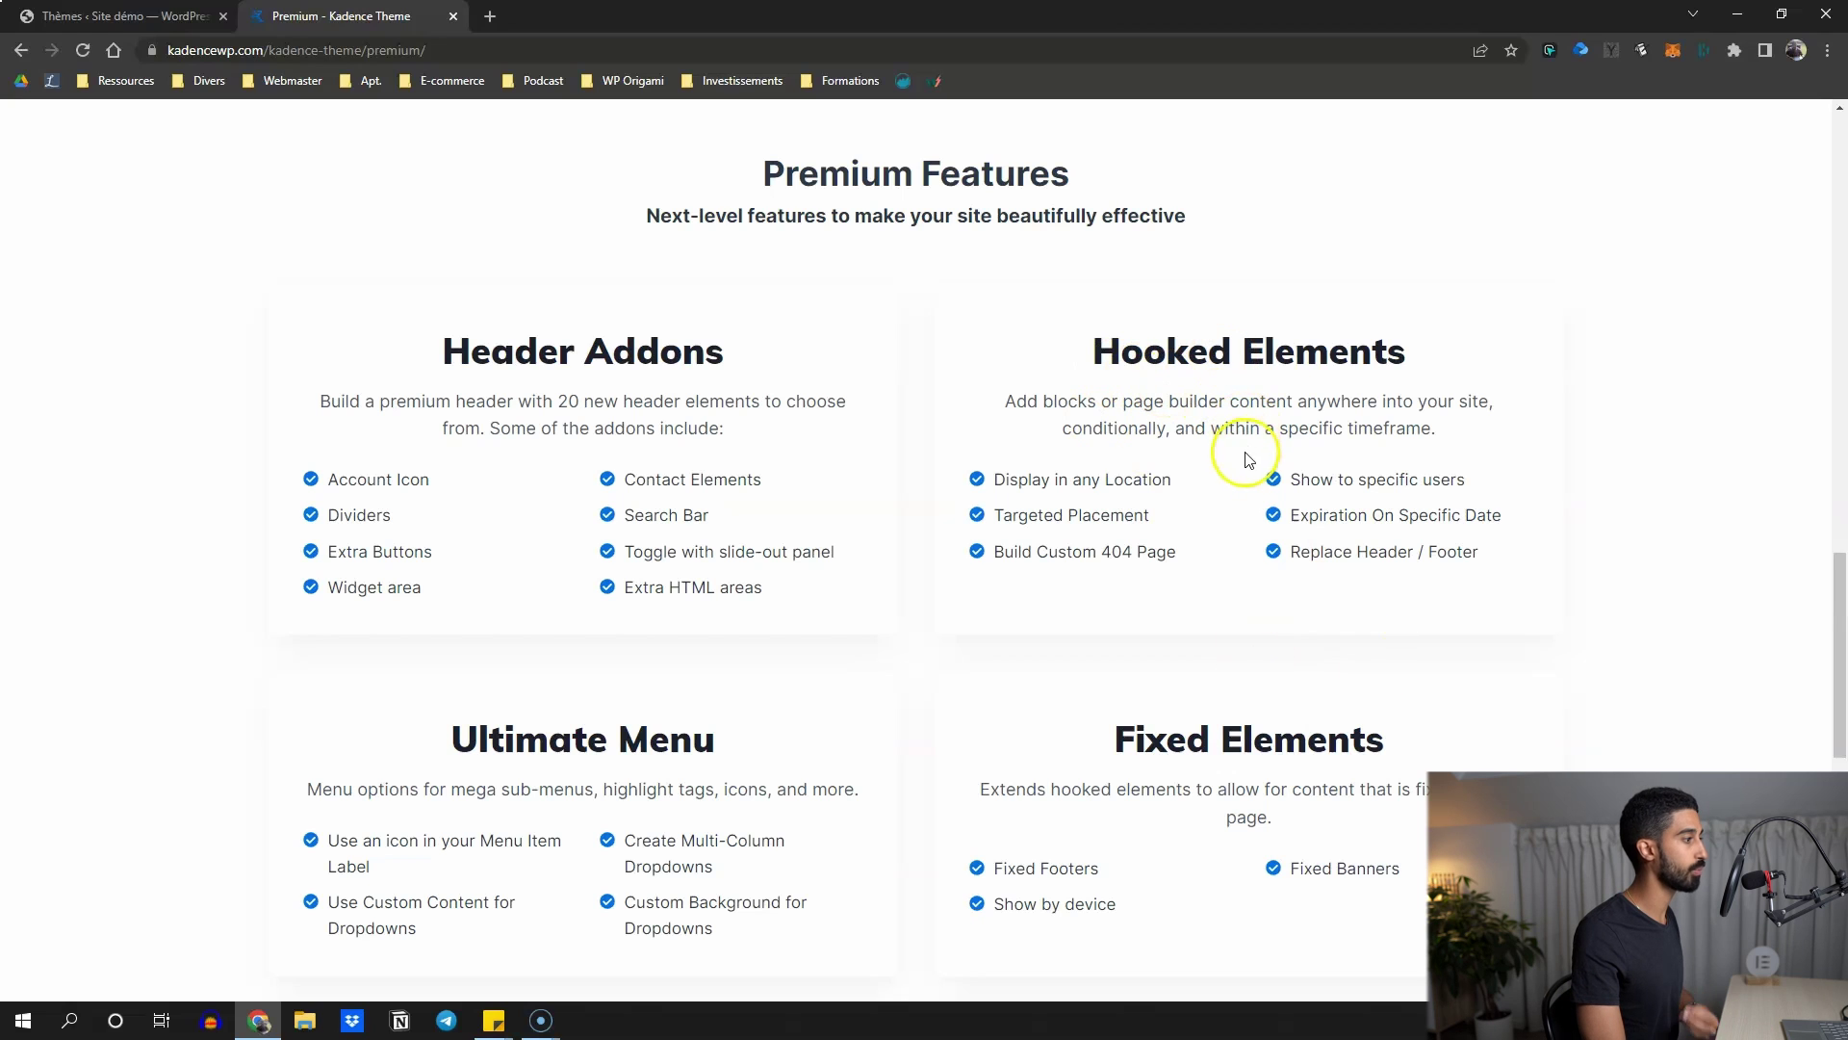
scroll(924, 338, down, 3)
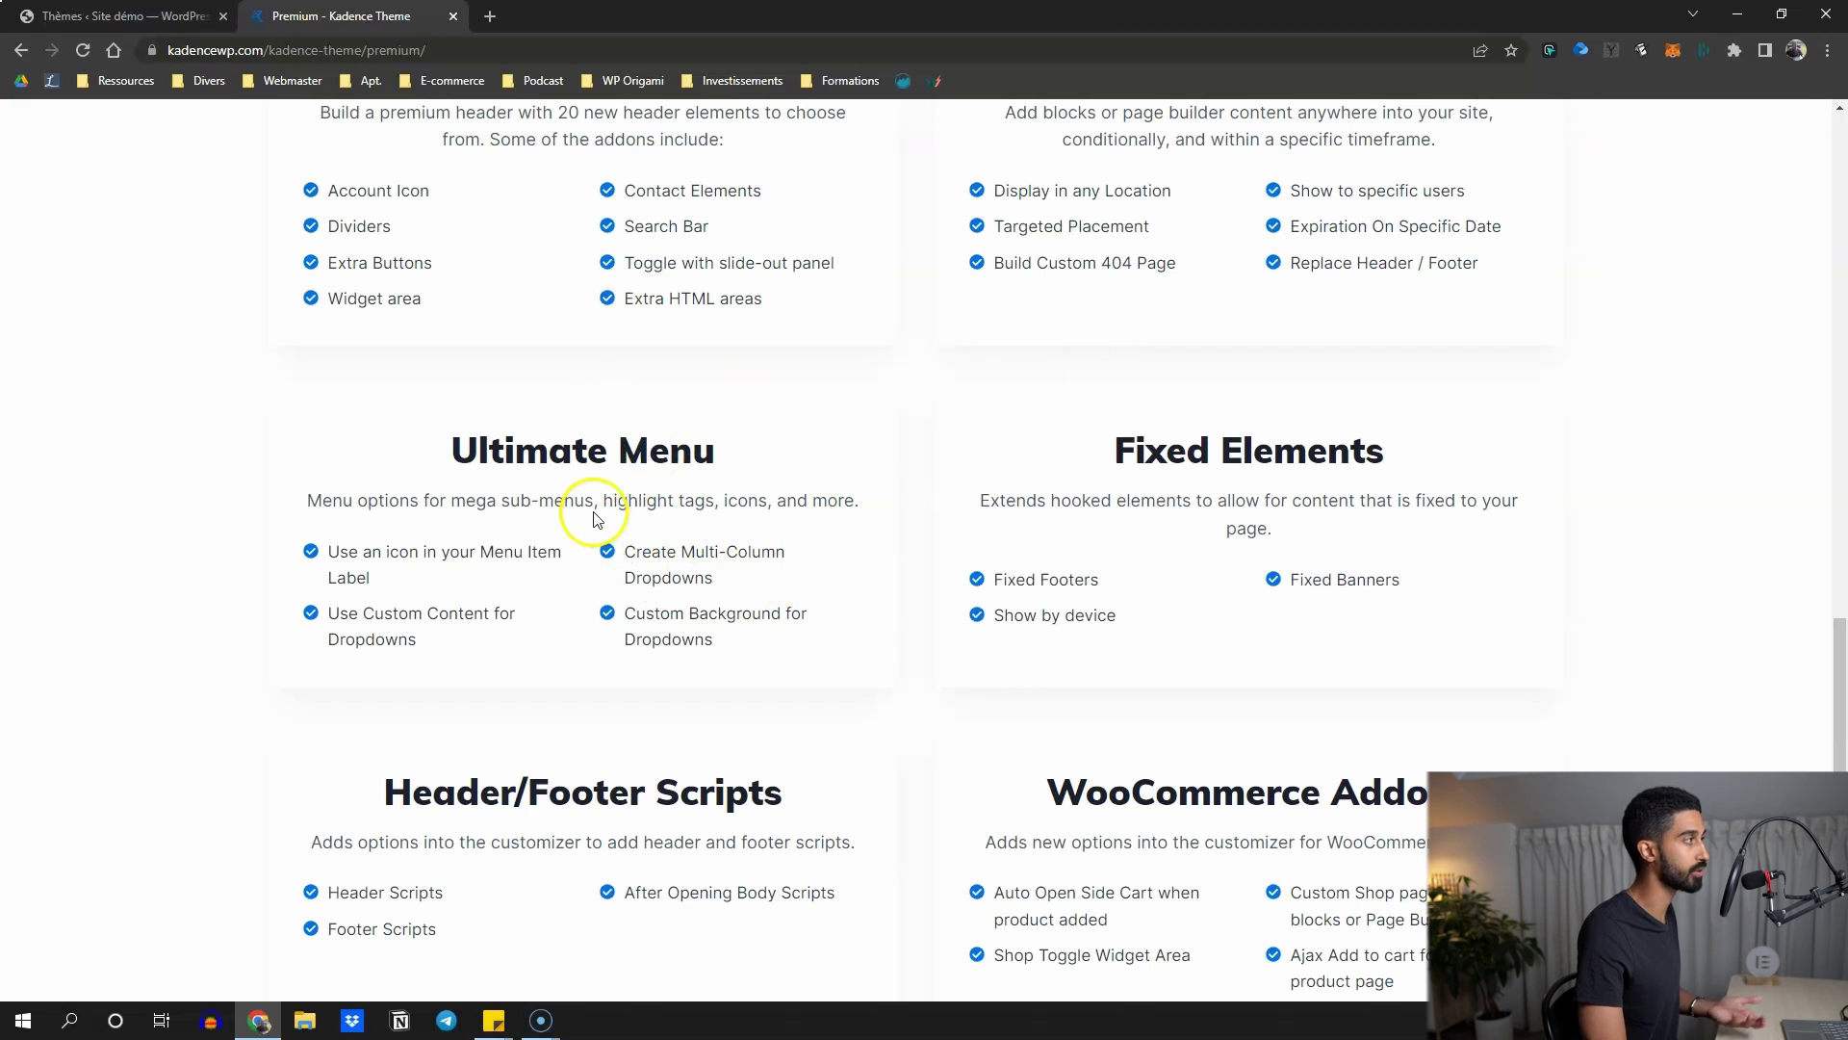
scroll(1195, 332, down, 2)
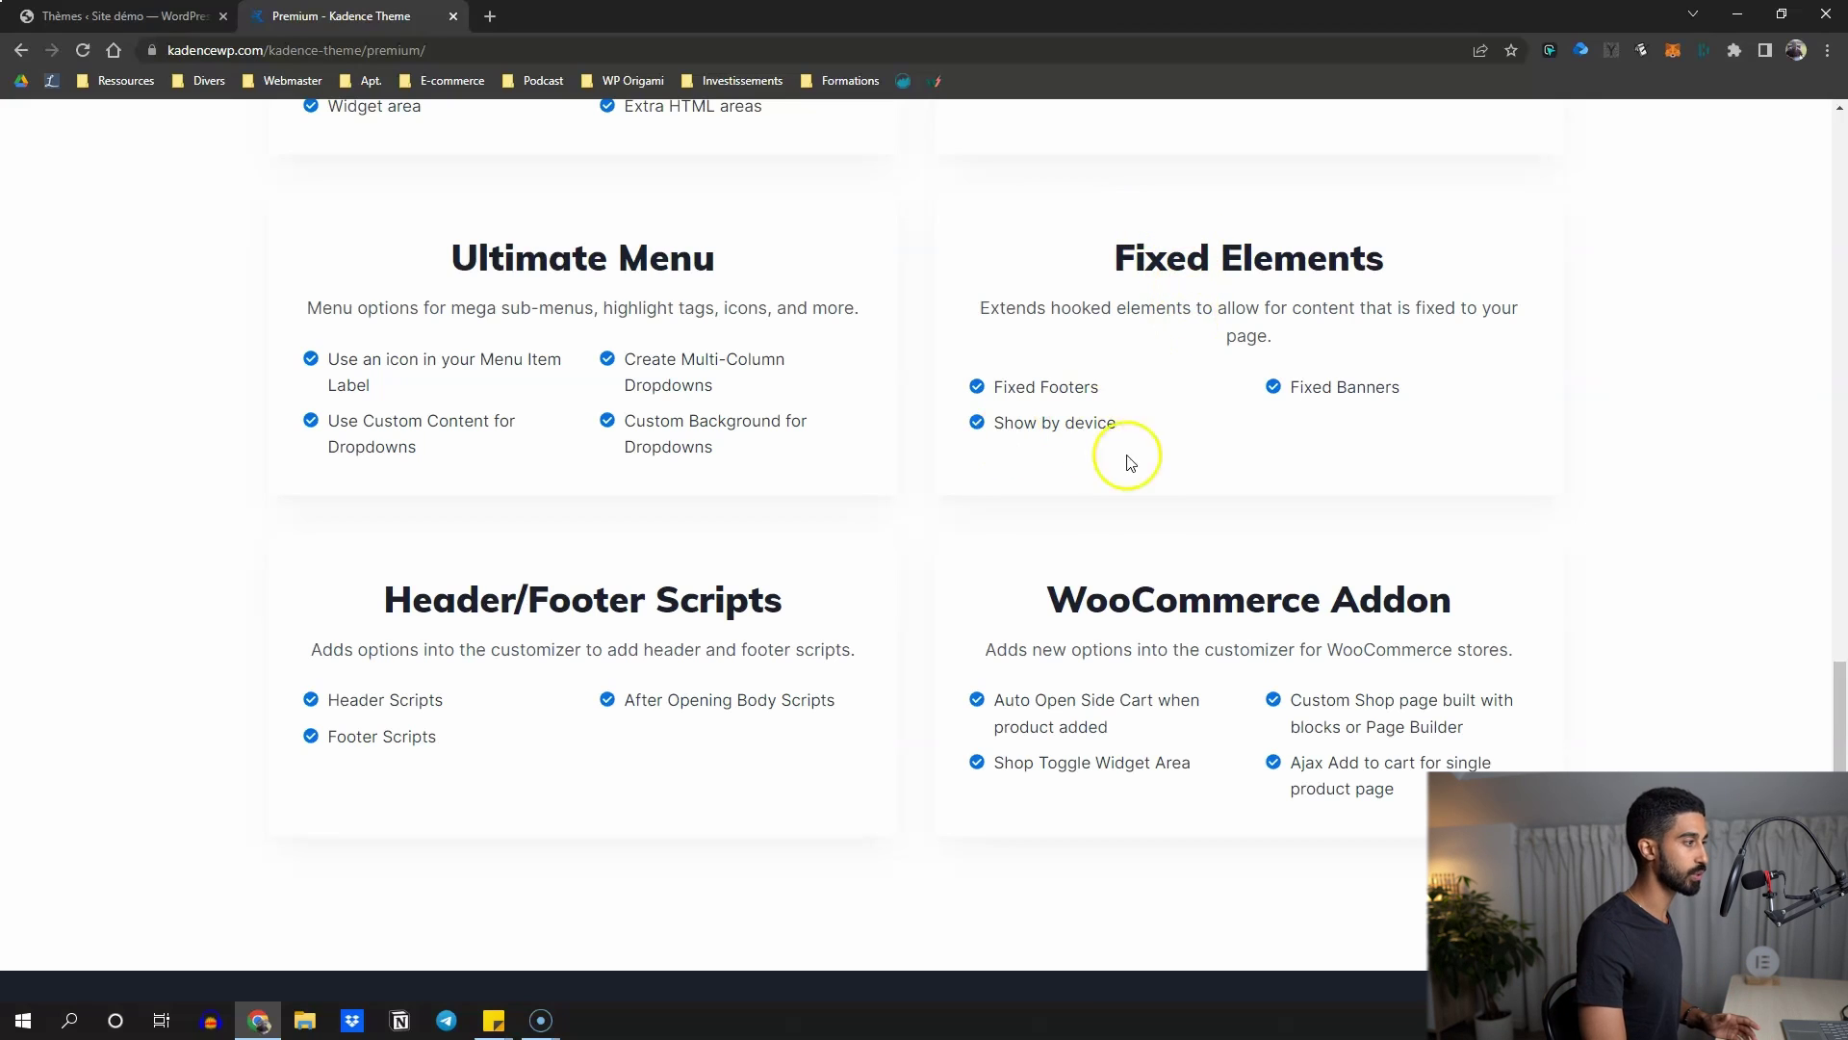
scroll(1194, 603, down, 1)
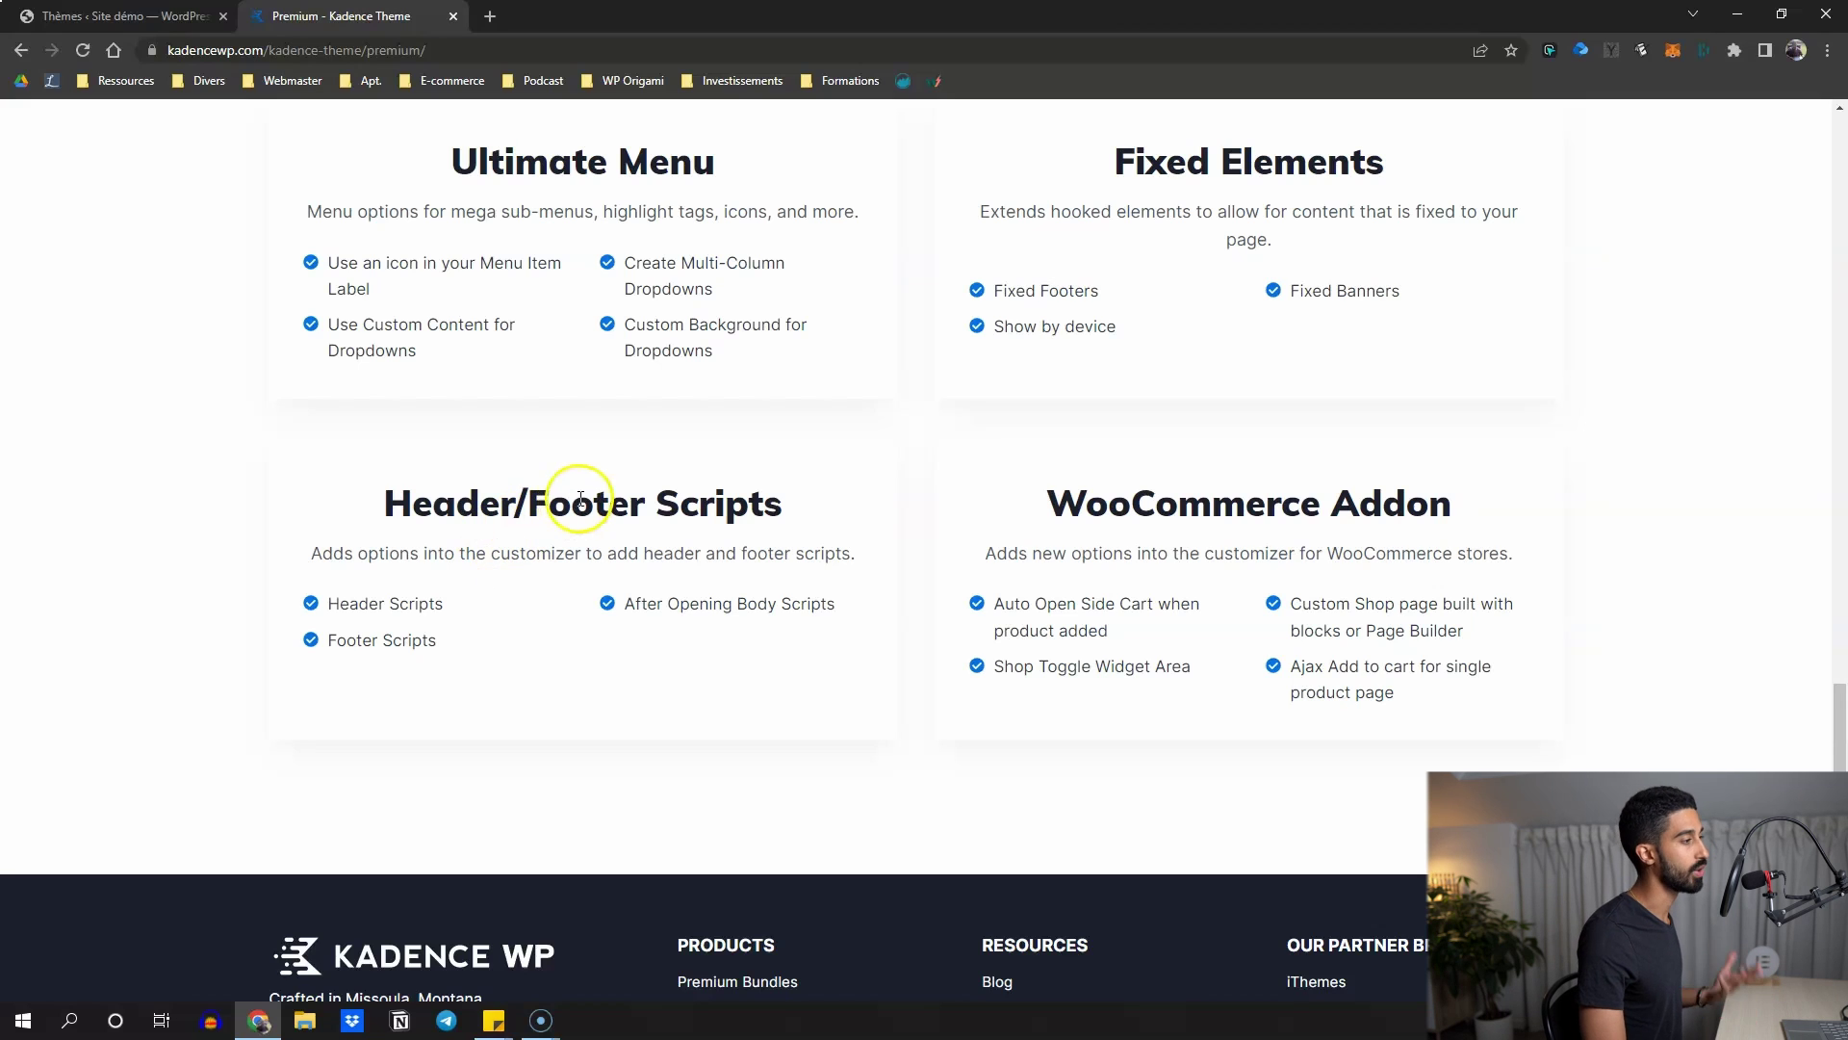
scroll(530, 545, up, 15)
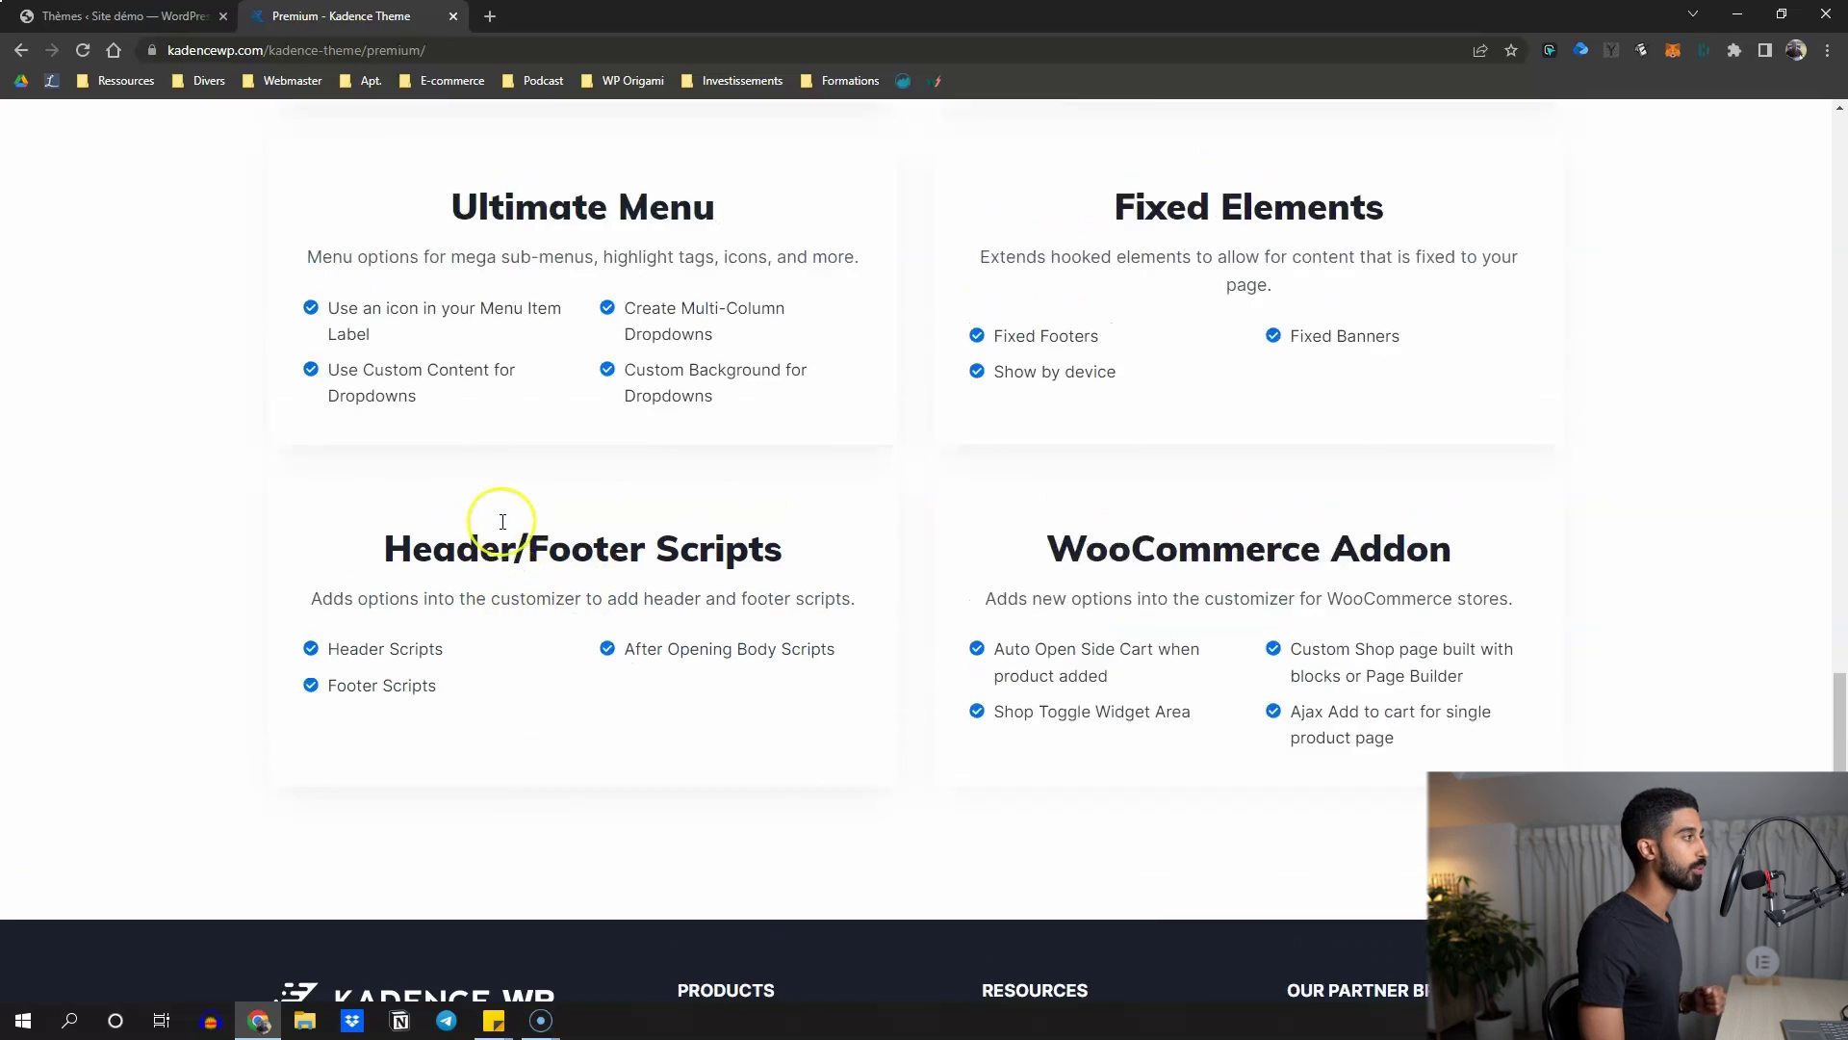
scroll(500, 522, up, 10)
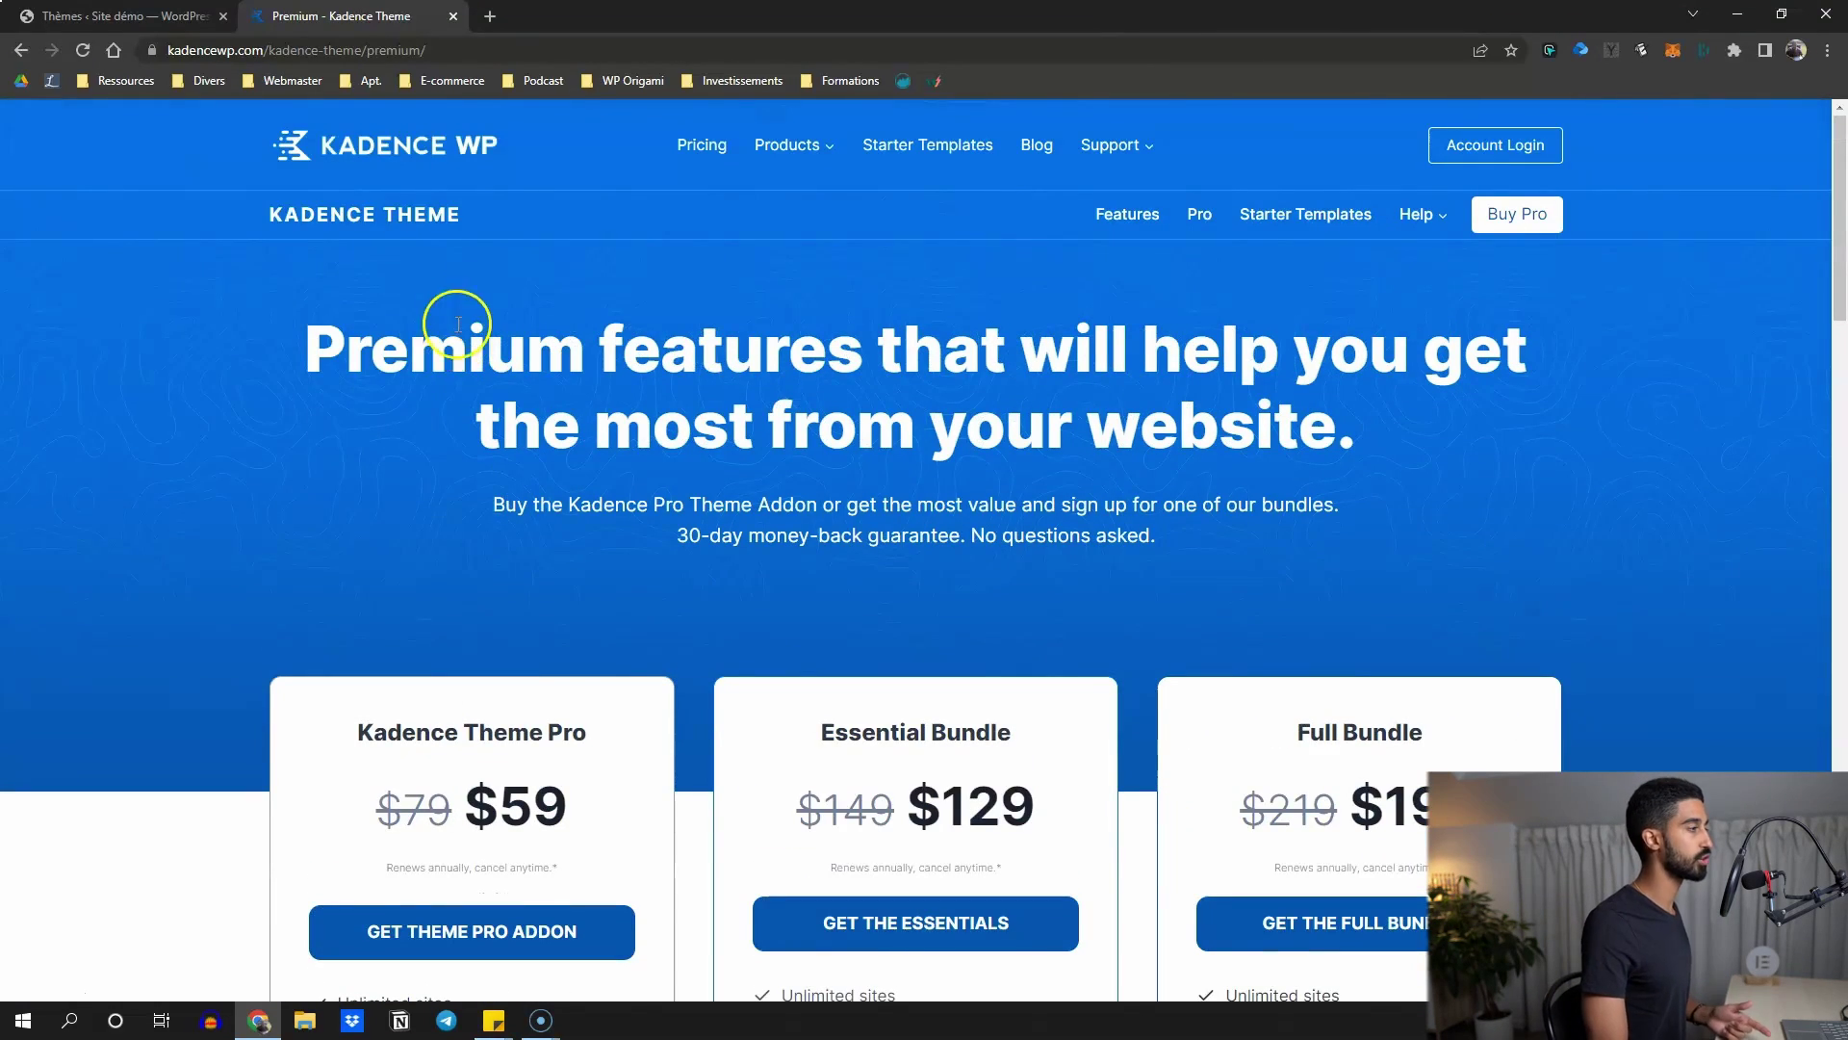
Close the Kadence pricing page and activate the Kadence Pro plugin among the site's installed extensions
click(453, 16)
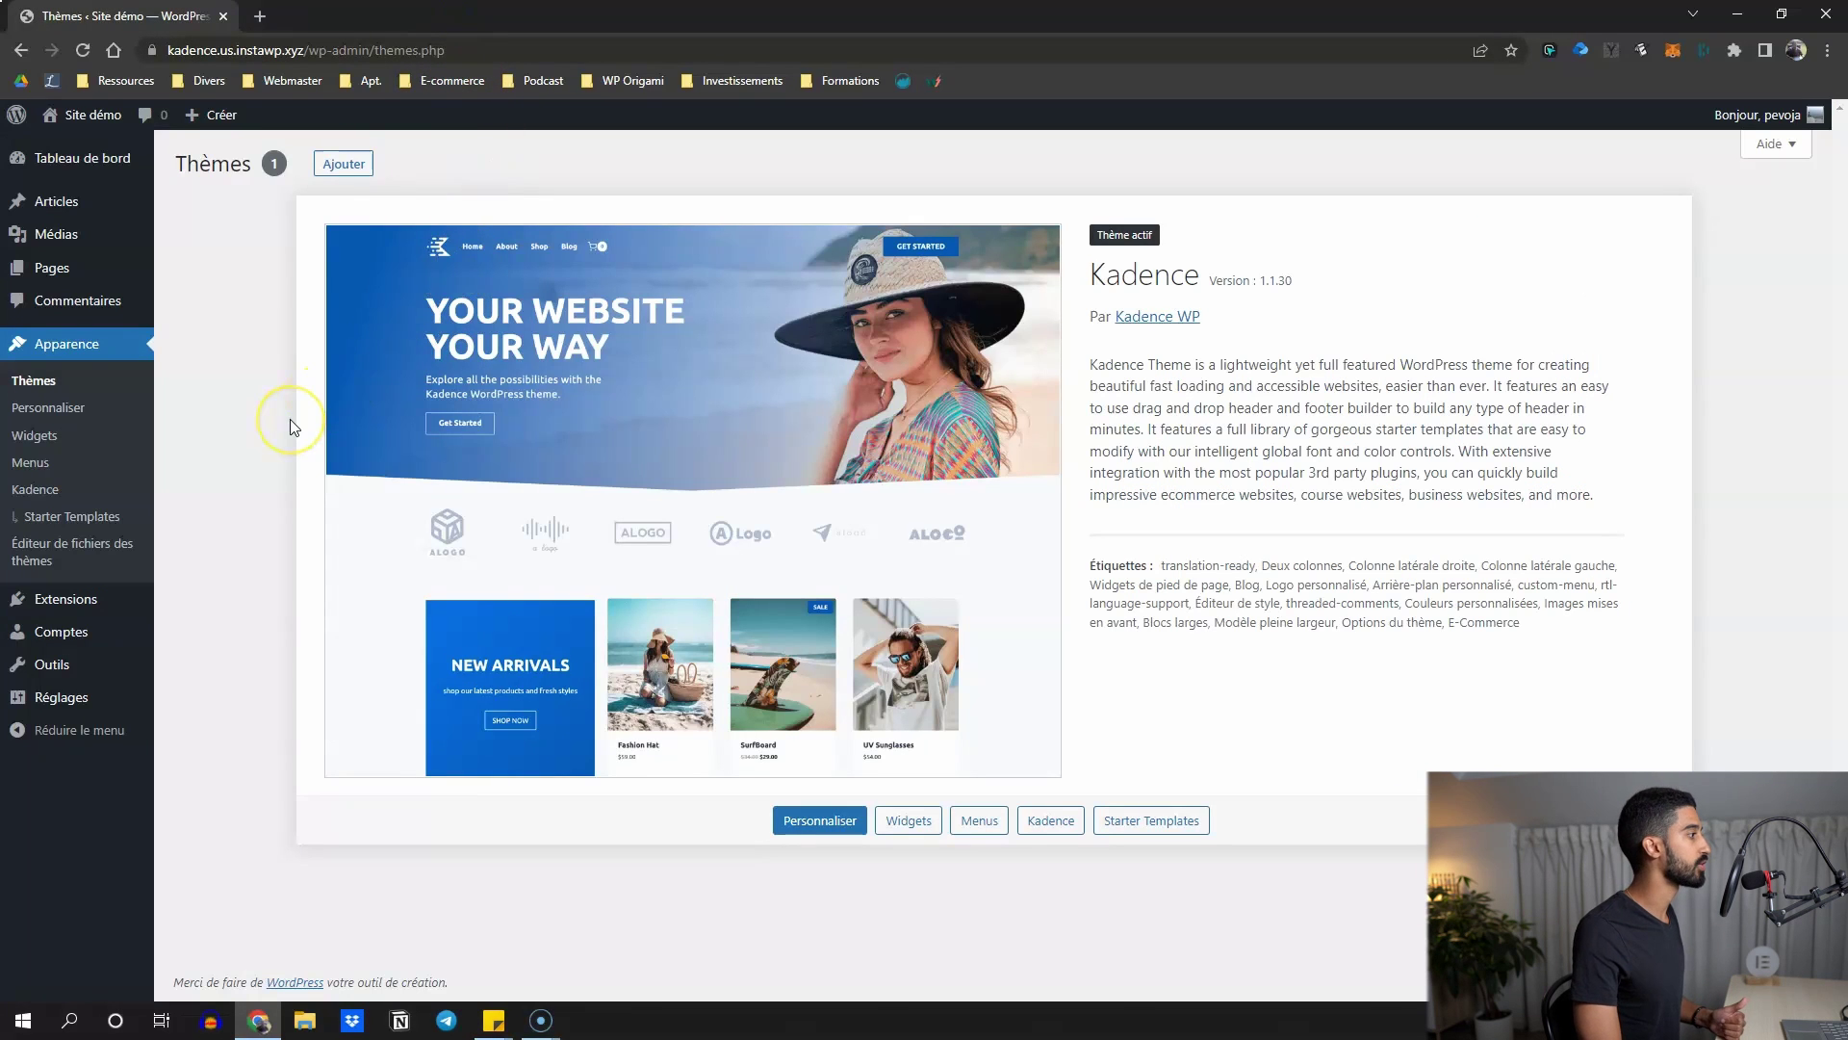
mouse_move(93, 601)
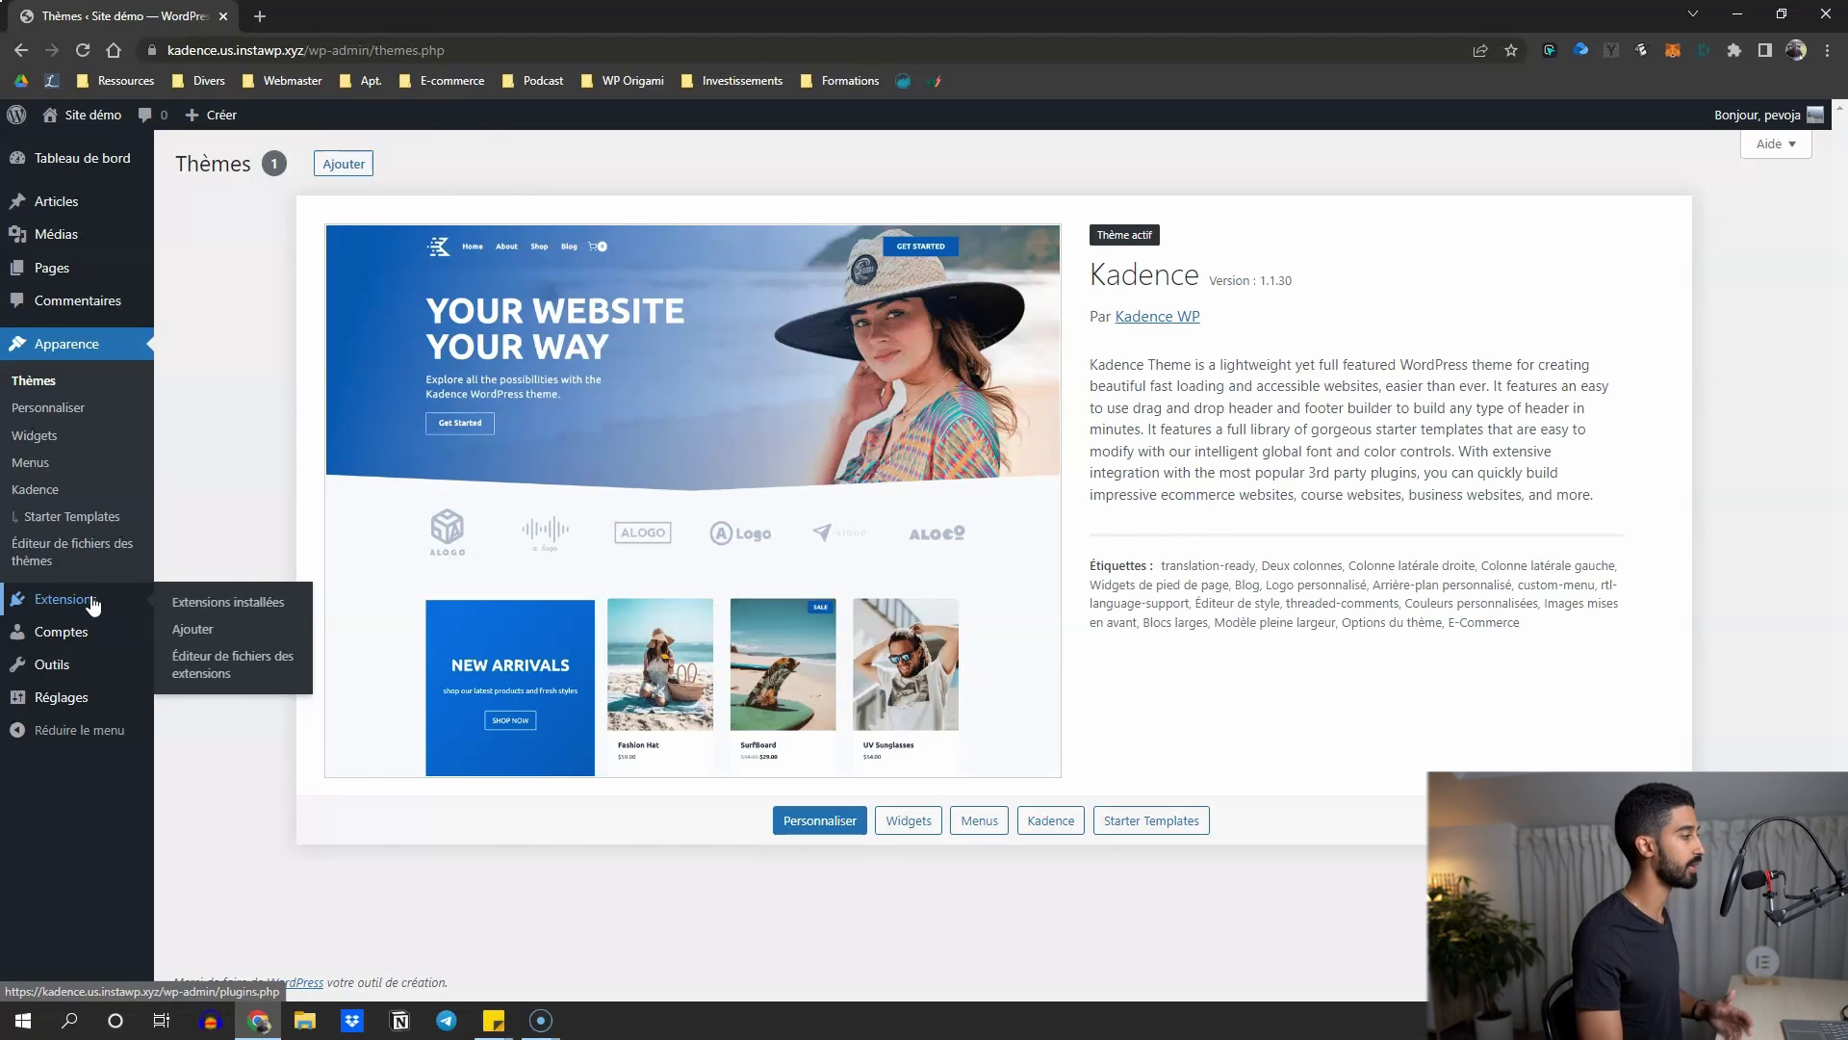
click(93, 601)
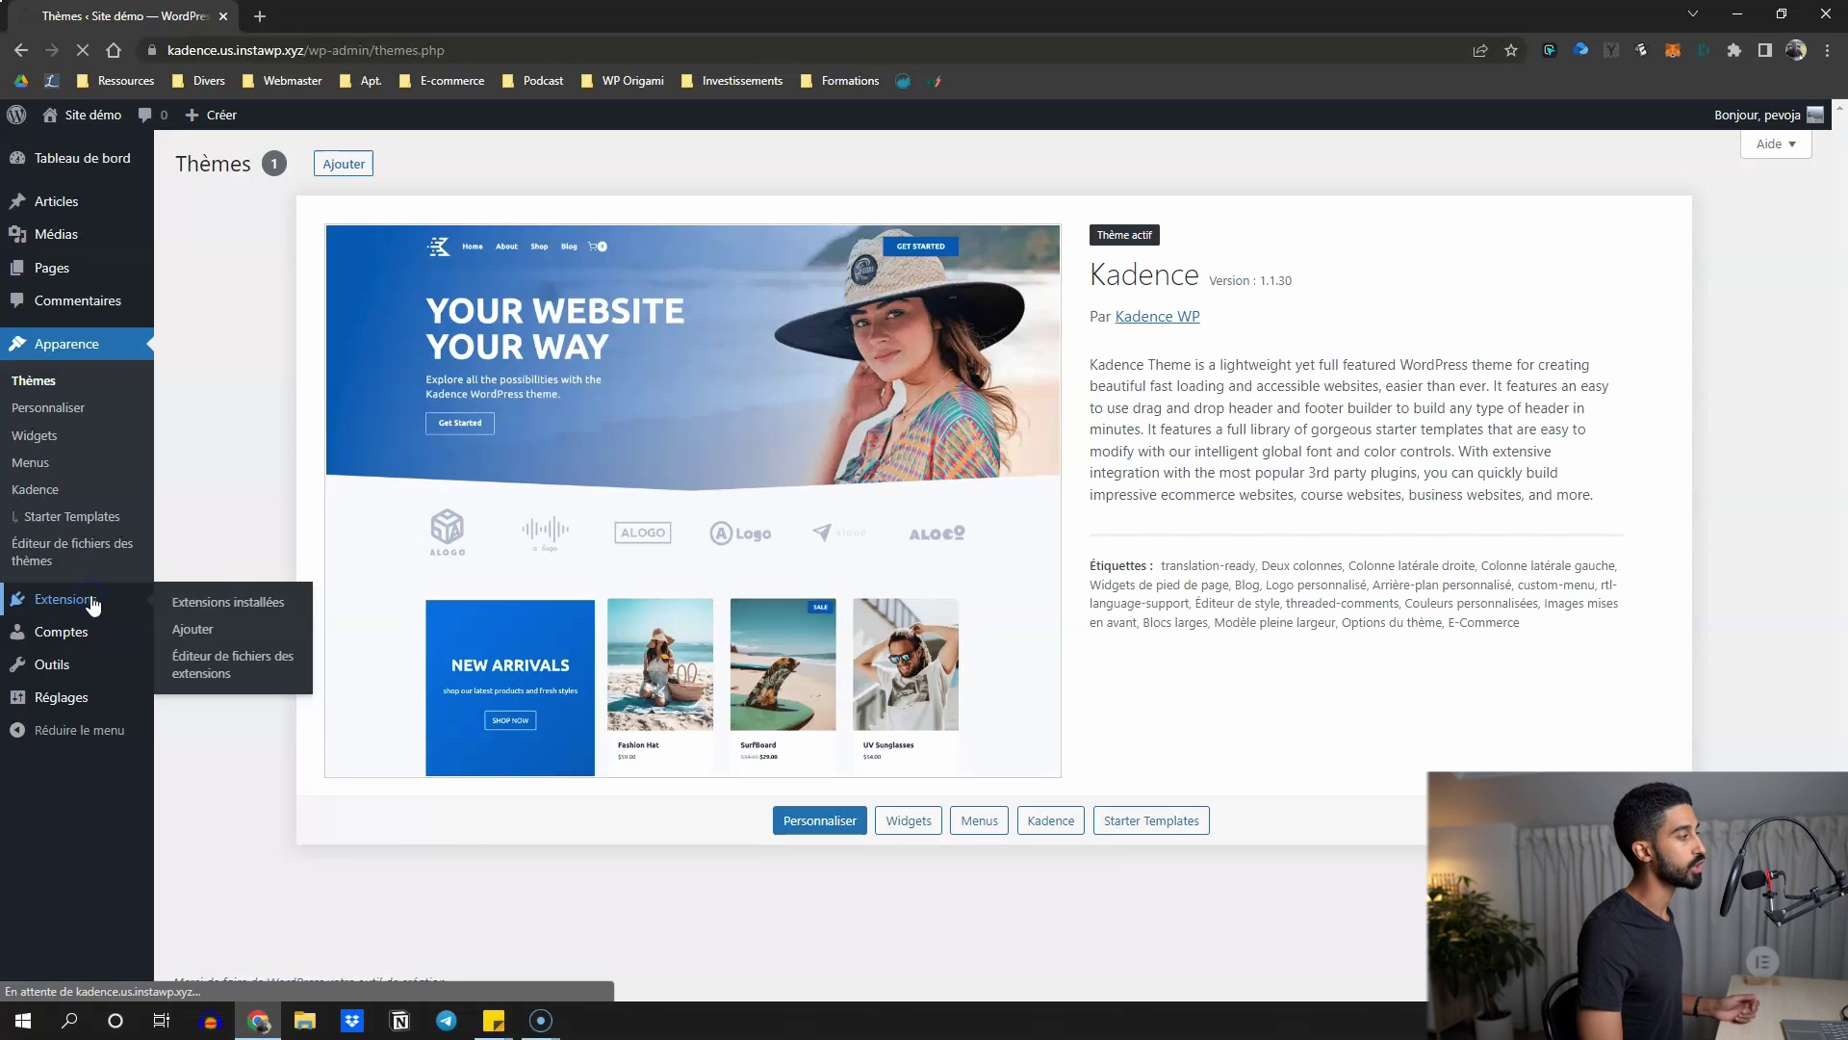
click(231, 403)
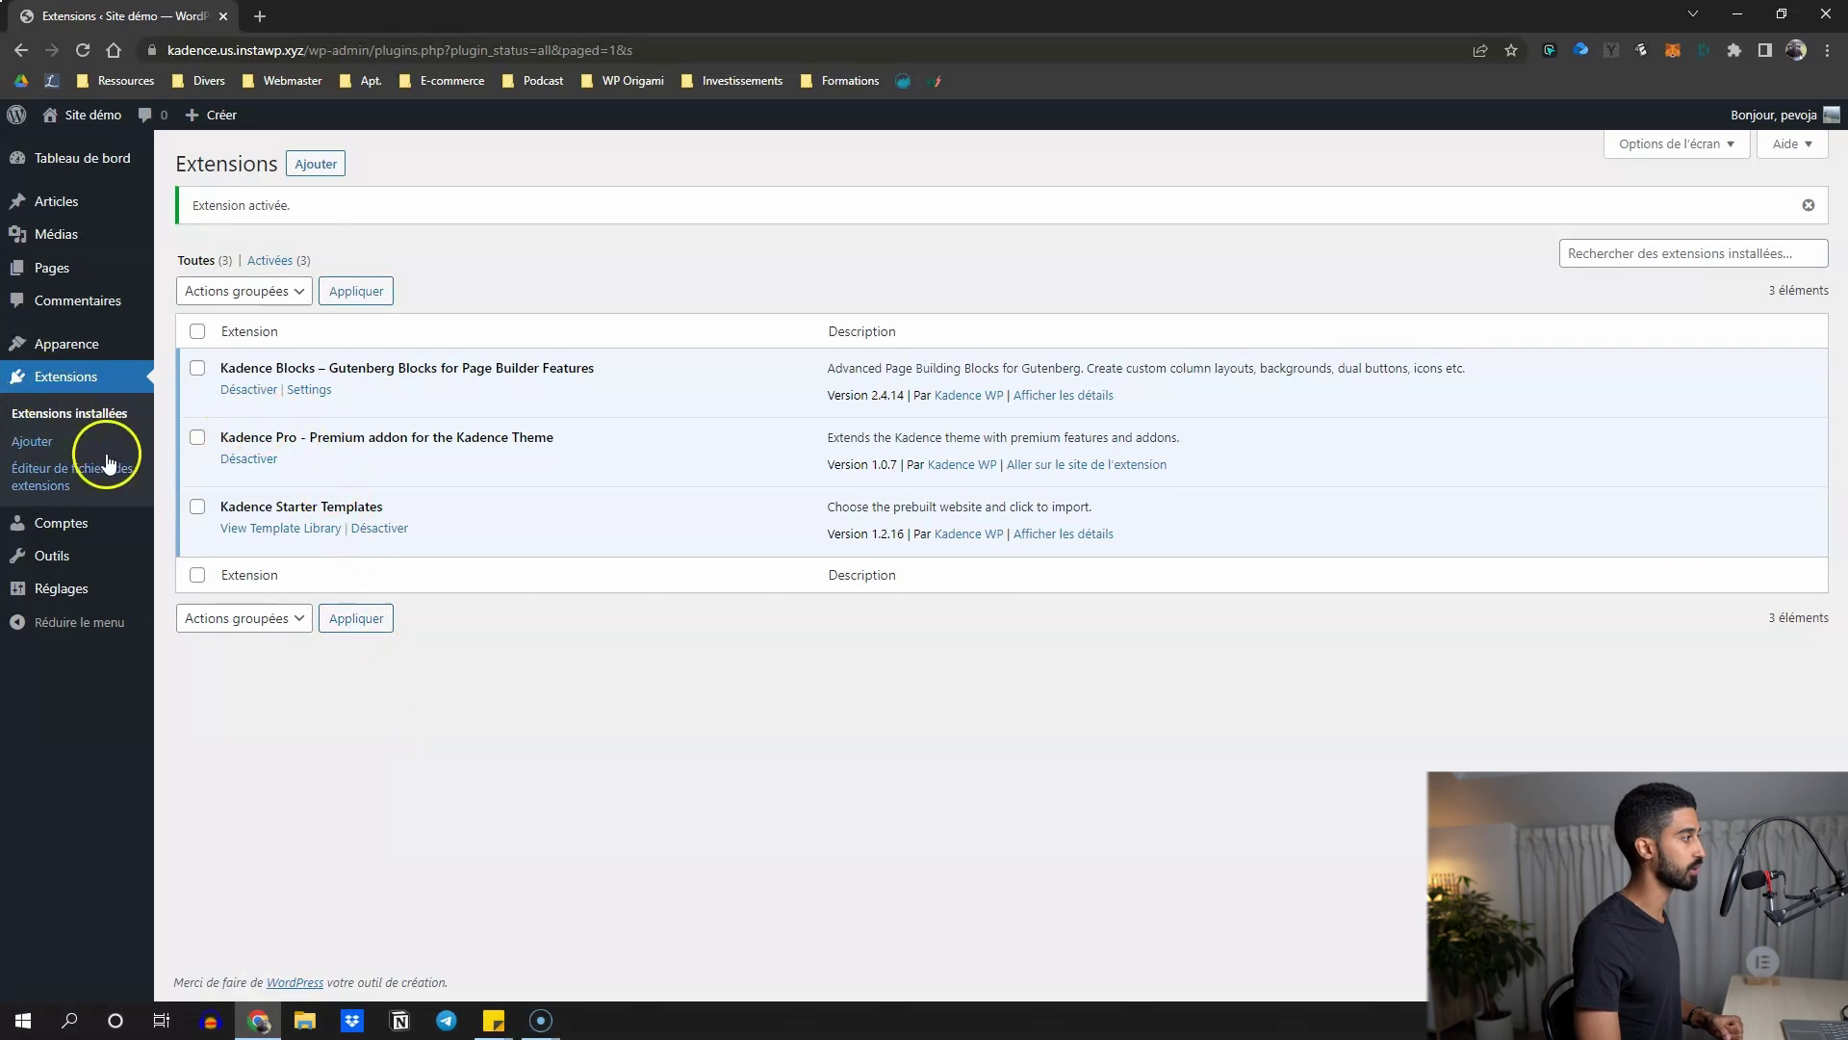
Display the form for installing an extension from an uploaded .zip file
click(315, 164)
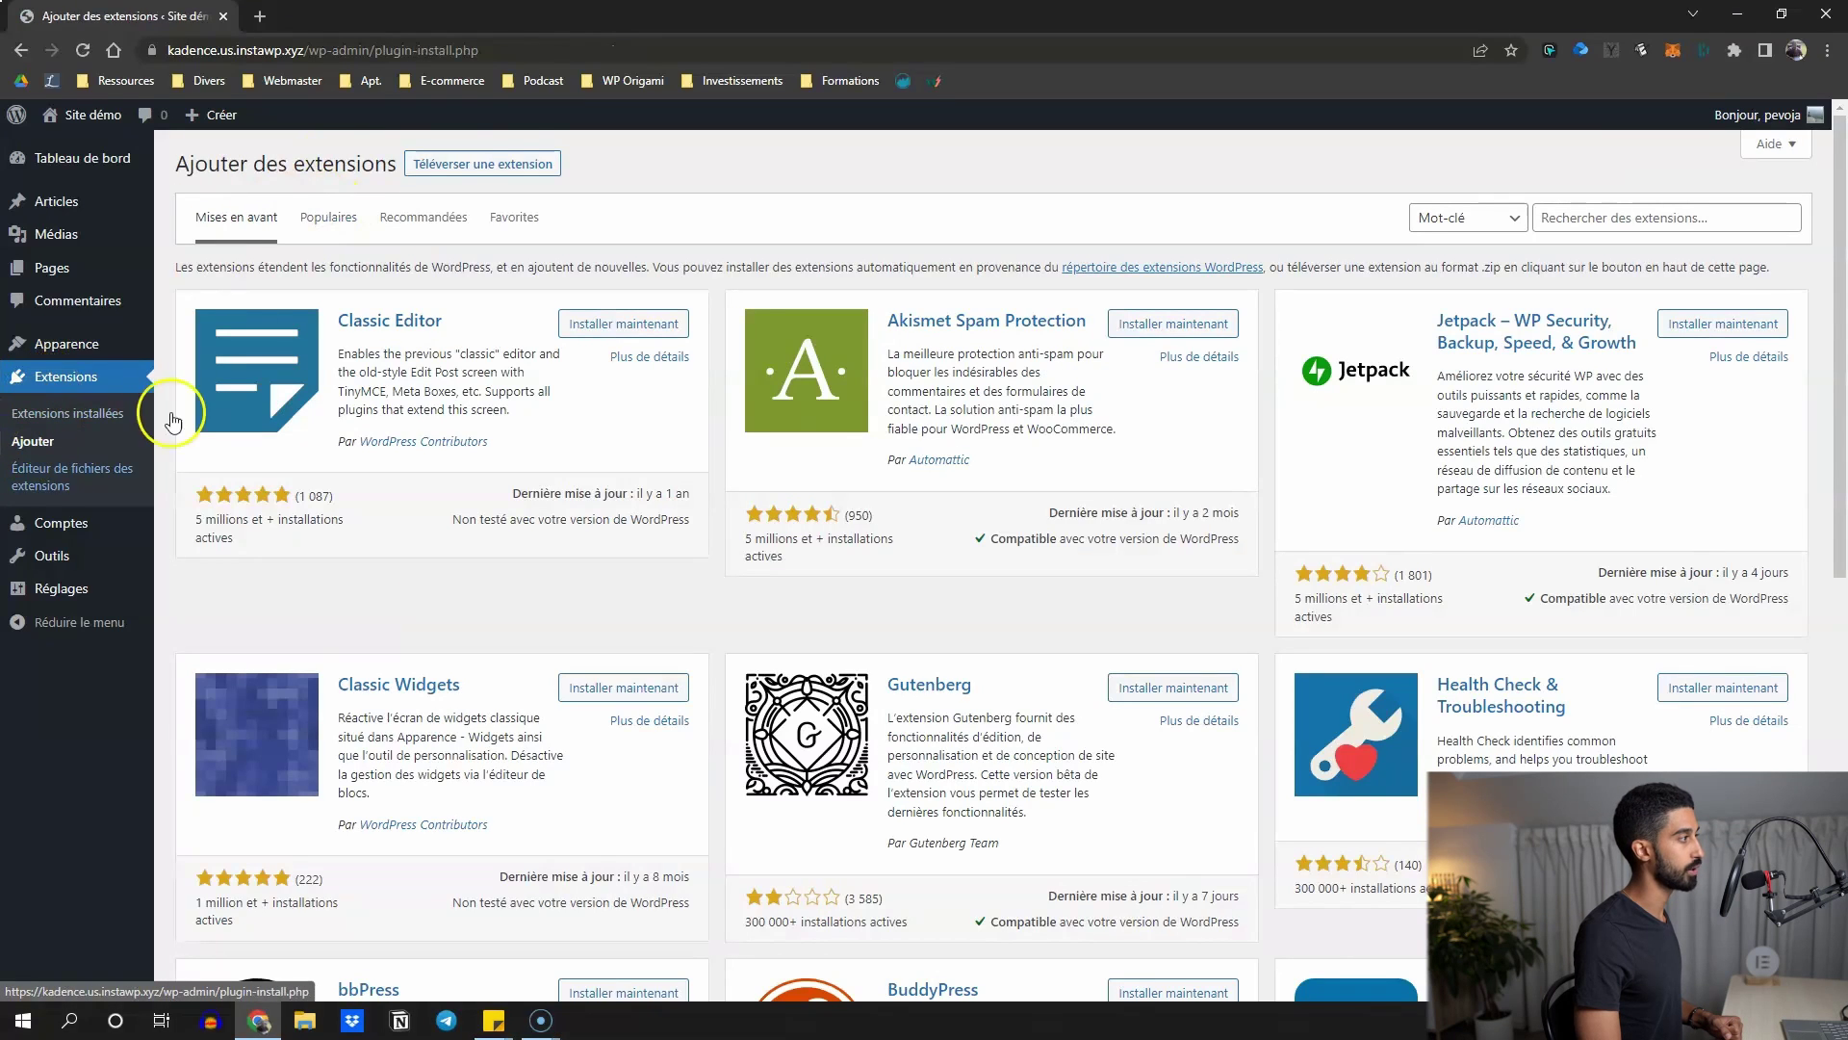
click(503, 162)
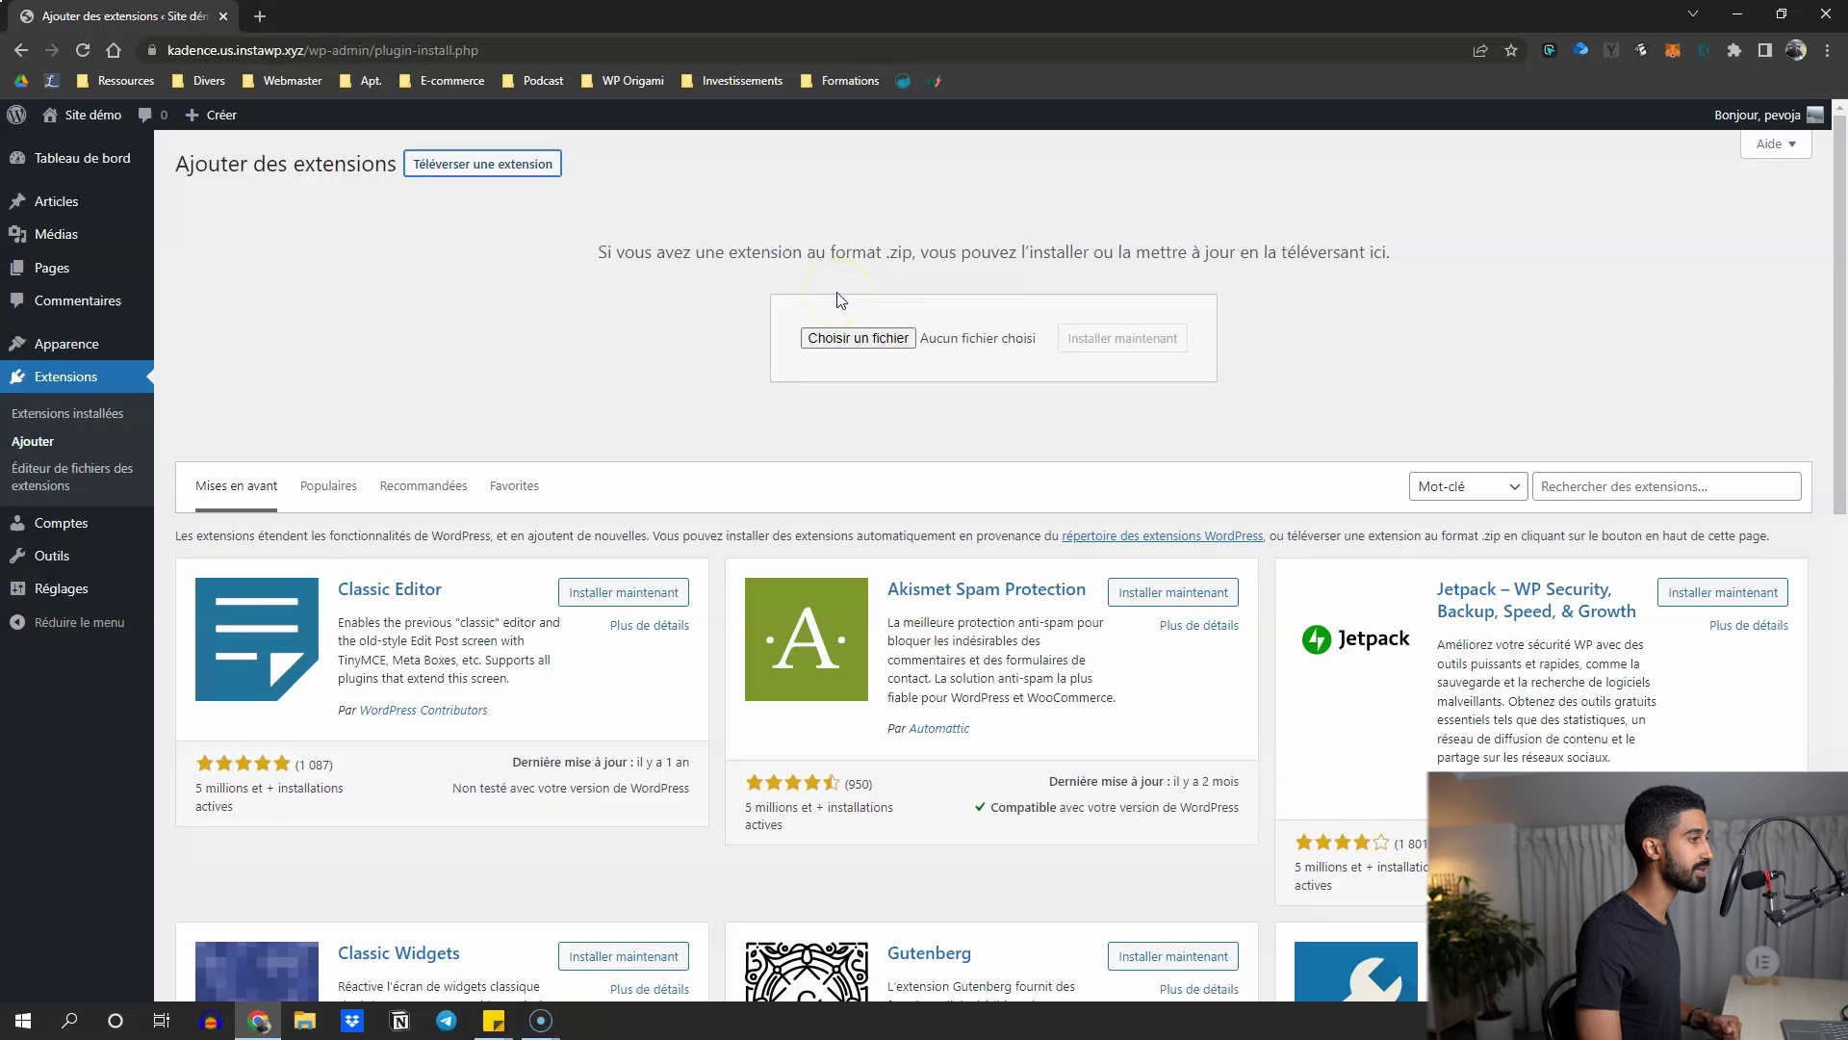
Turn off every Pro Addon in the Kadence theme settings, from Header Addons to Archive Custom Settings
mouse_move(77, 339)
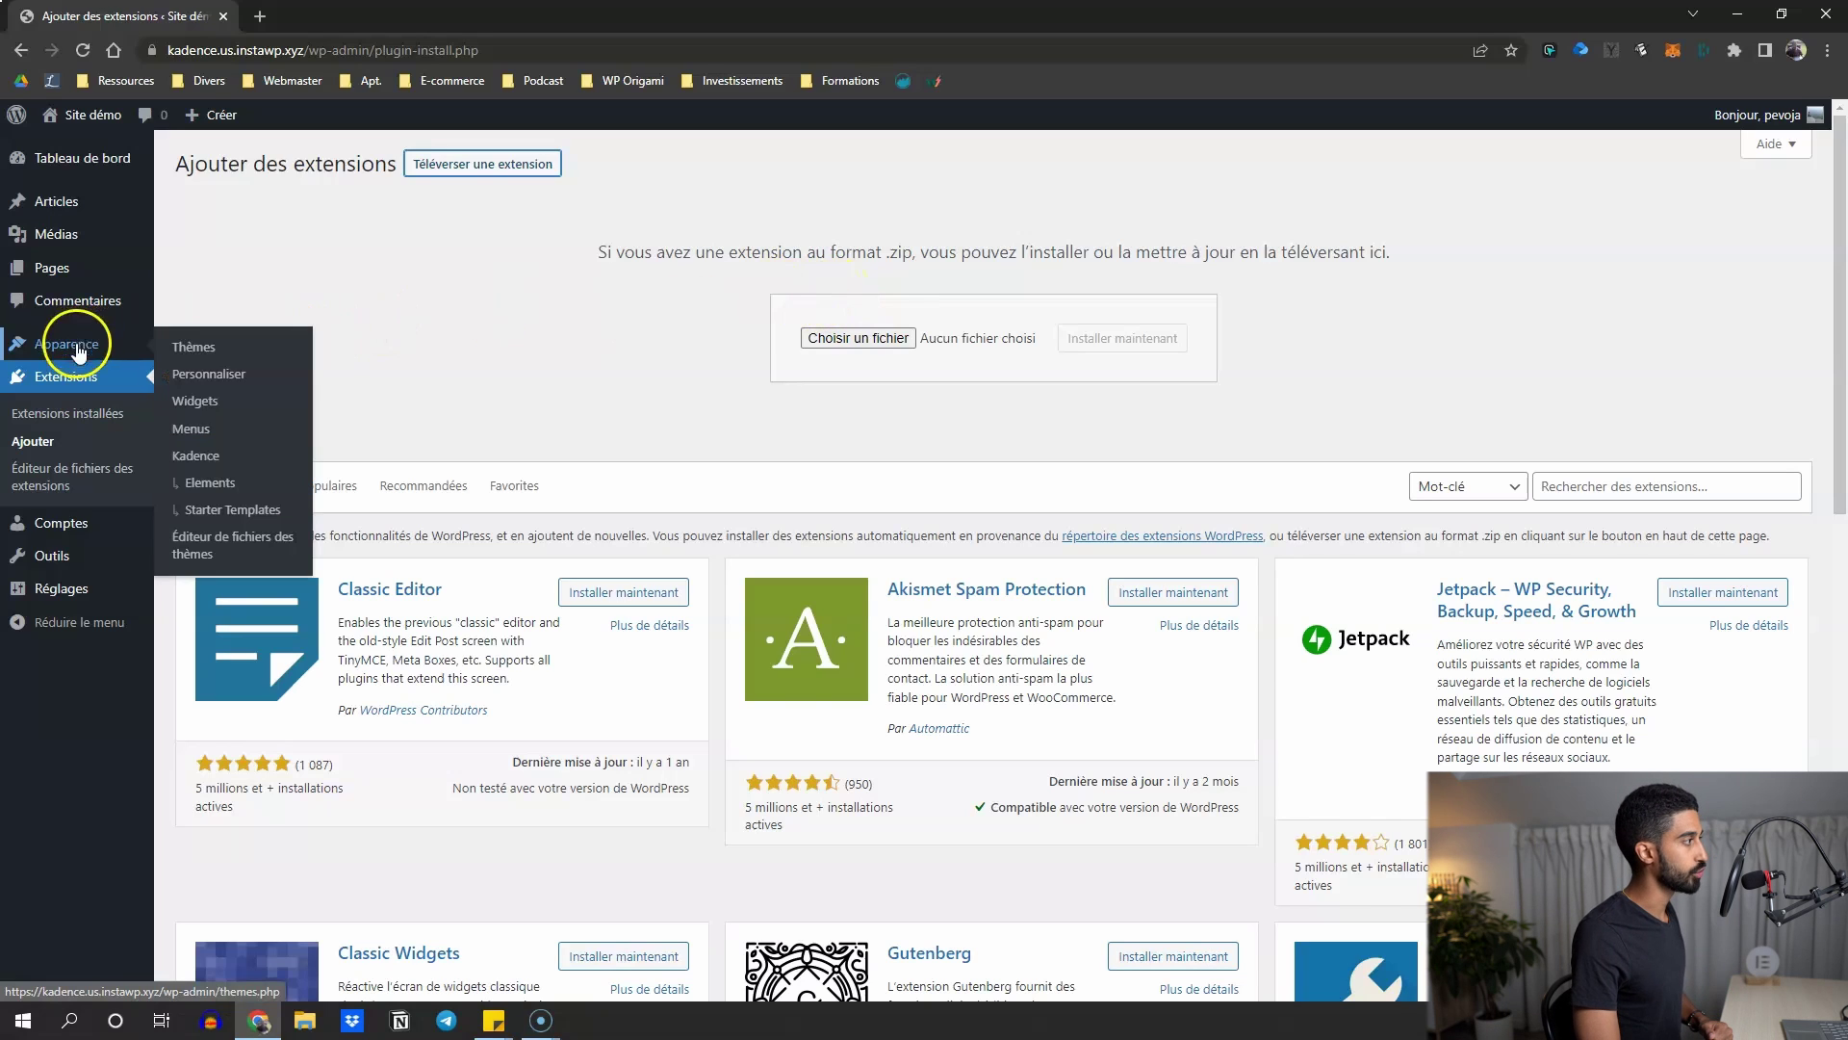
click(191, 458)
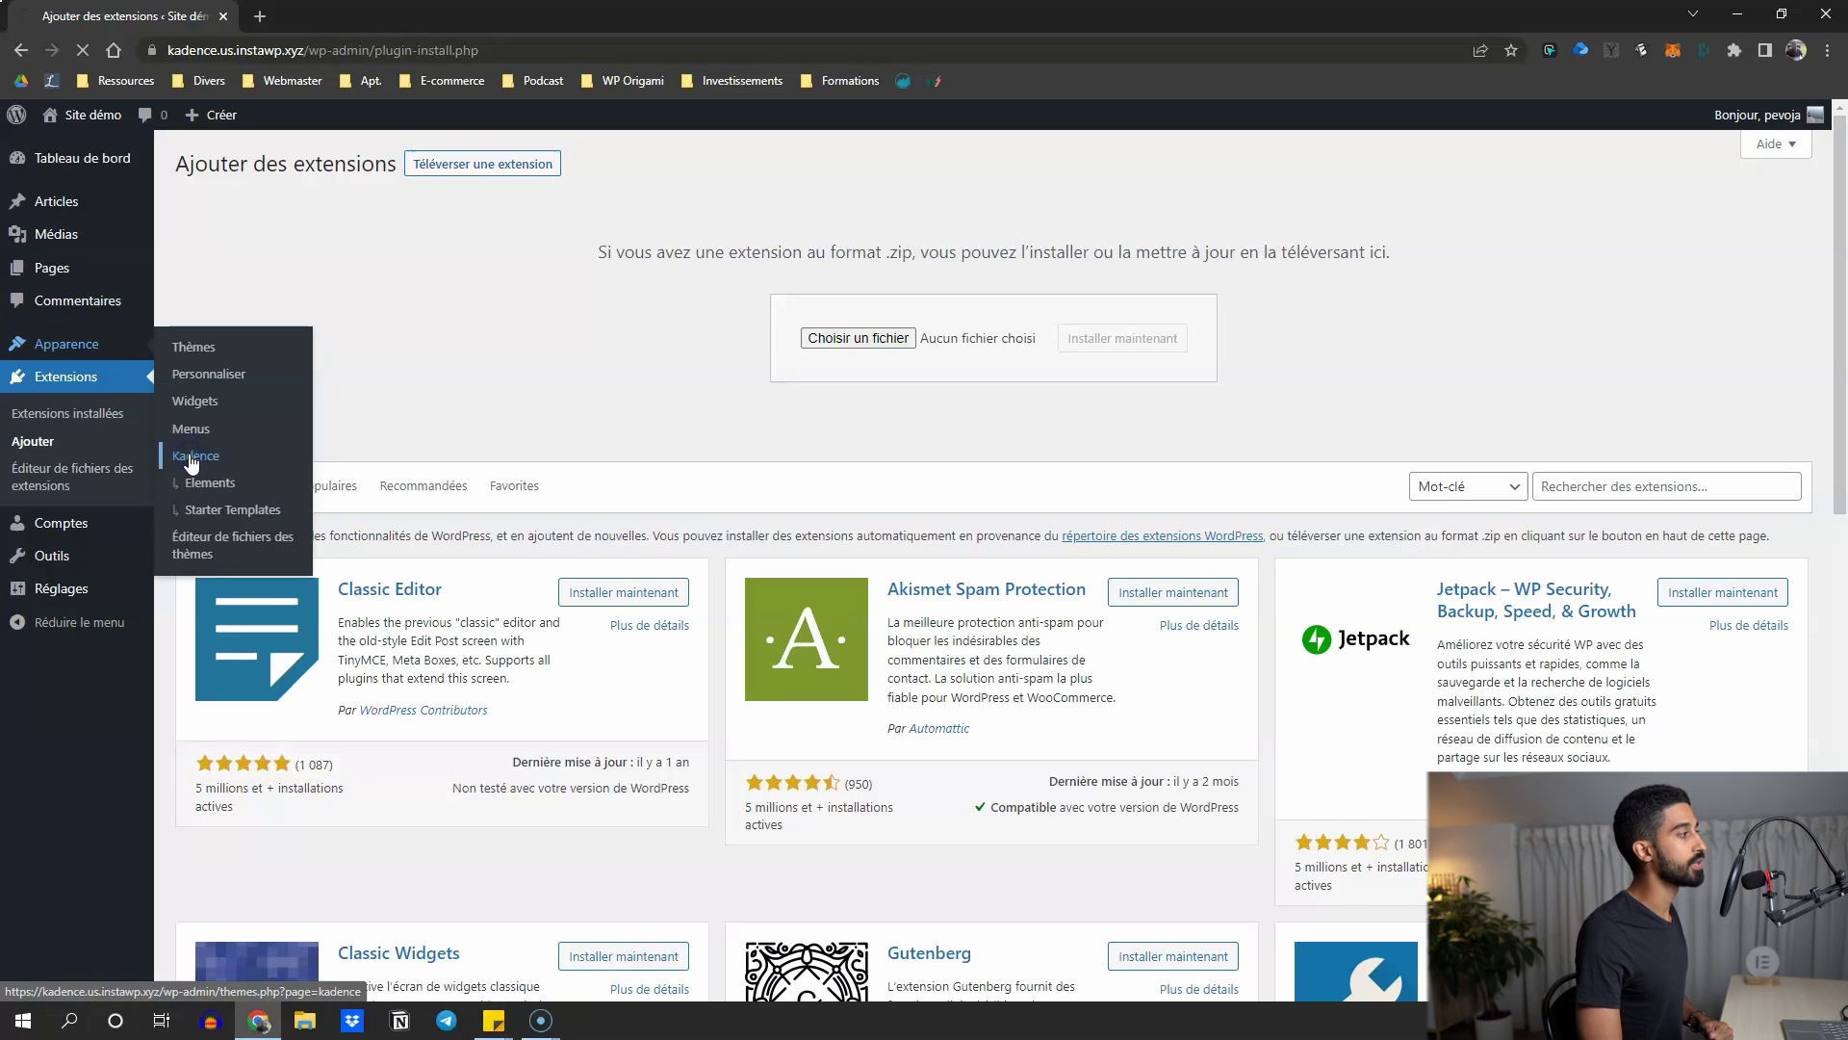
scroll(425, 454, down, 3)
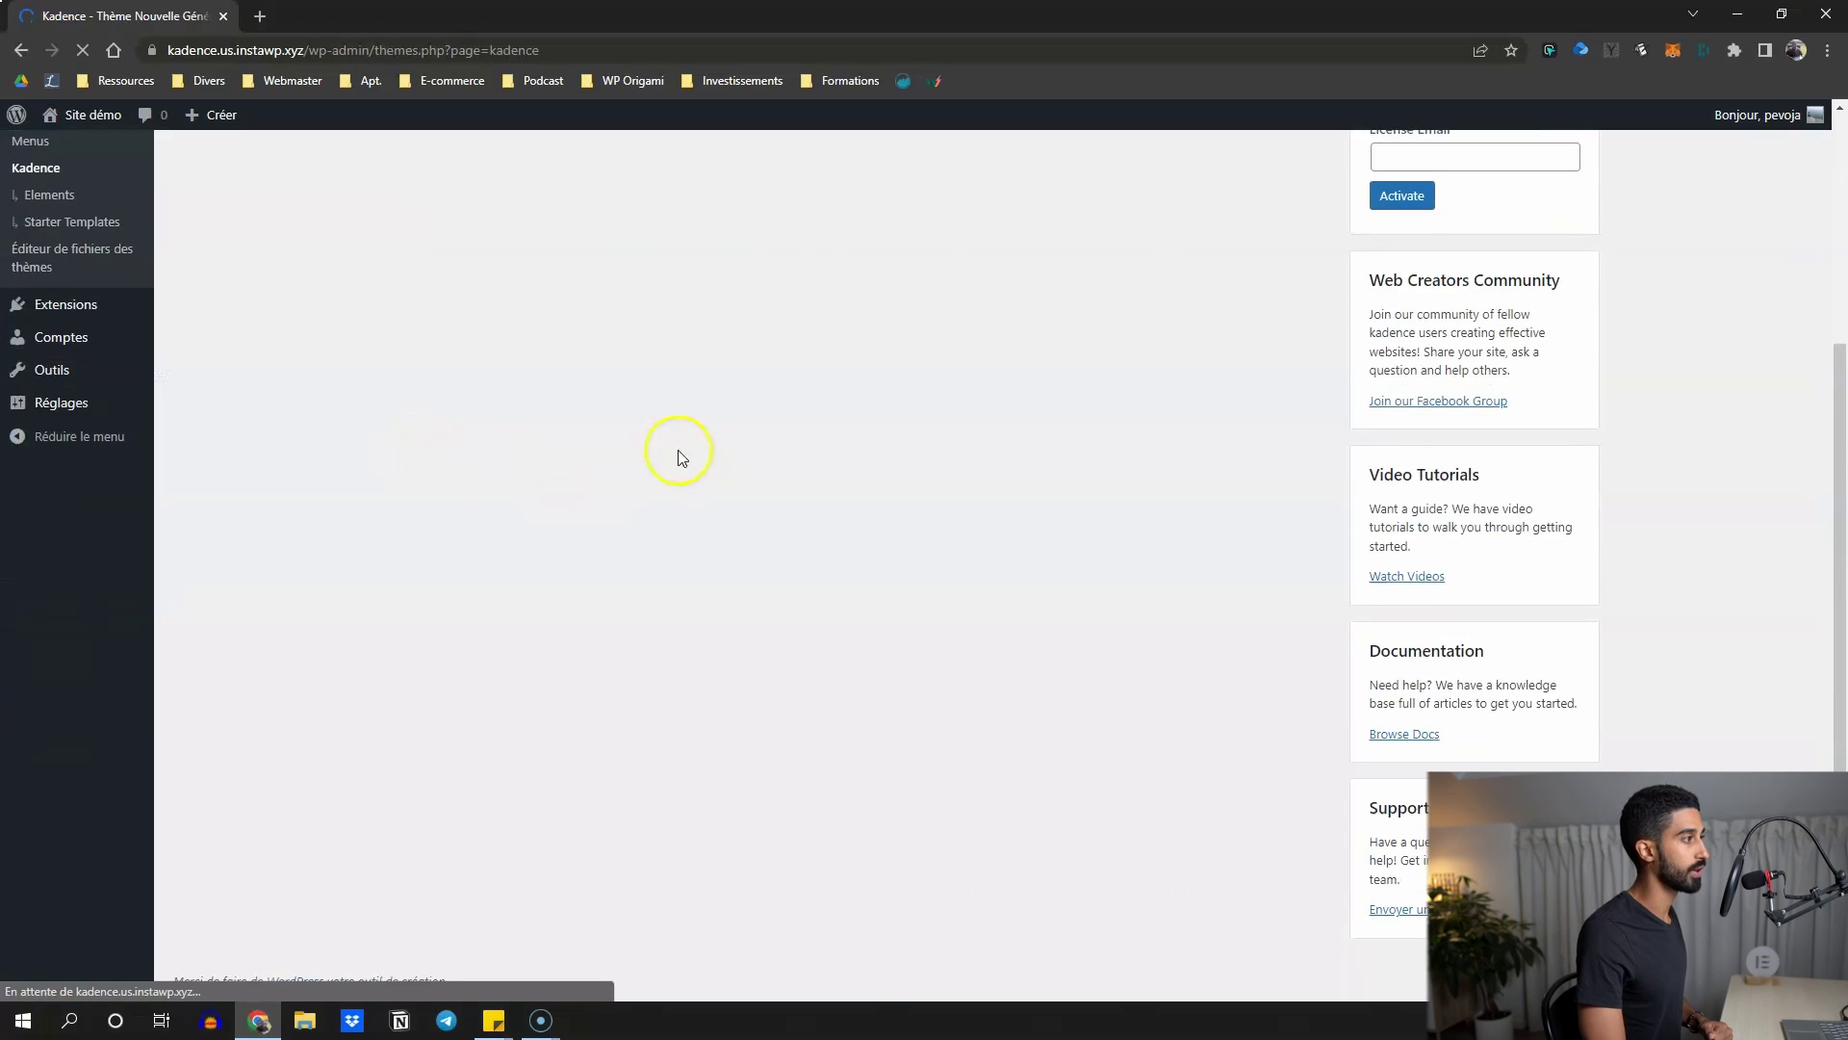
click(953, 576)
click(952, 731)
click(1249, 731)
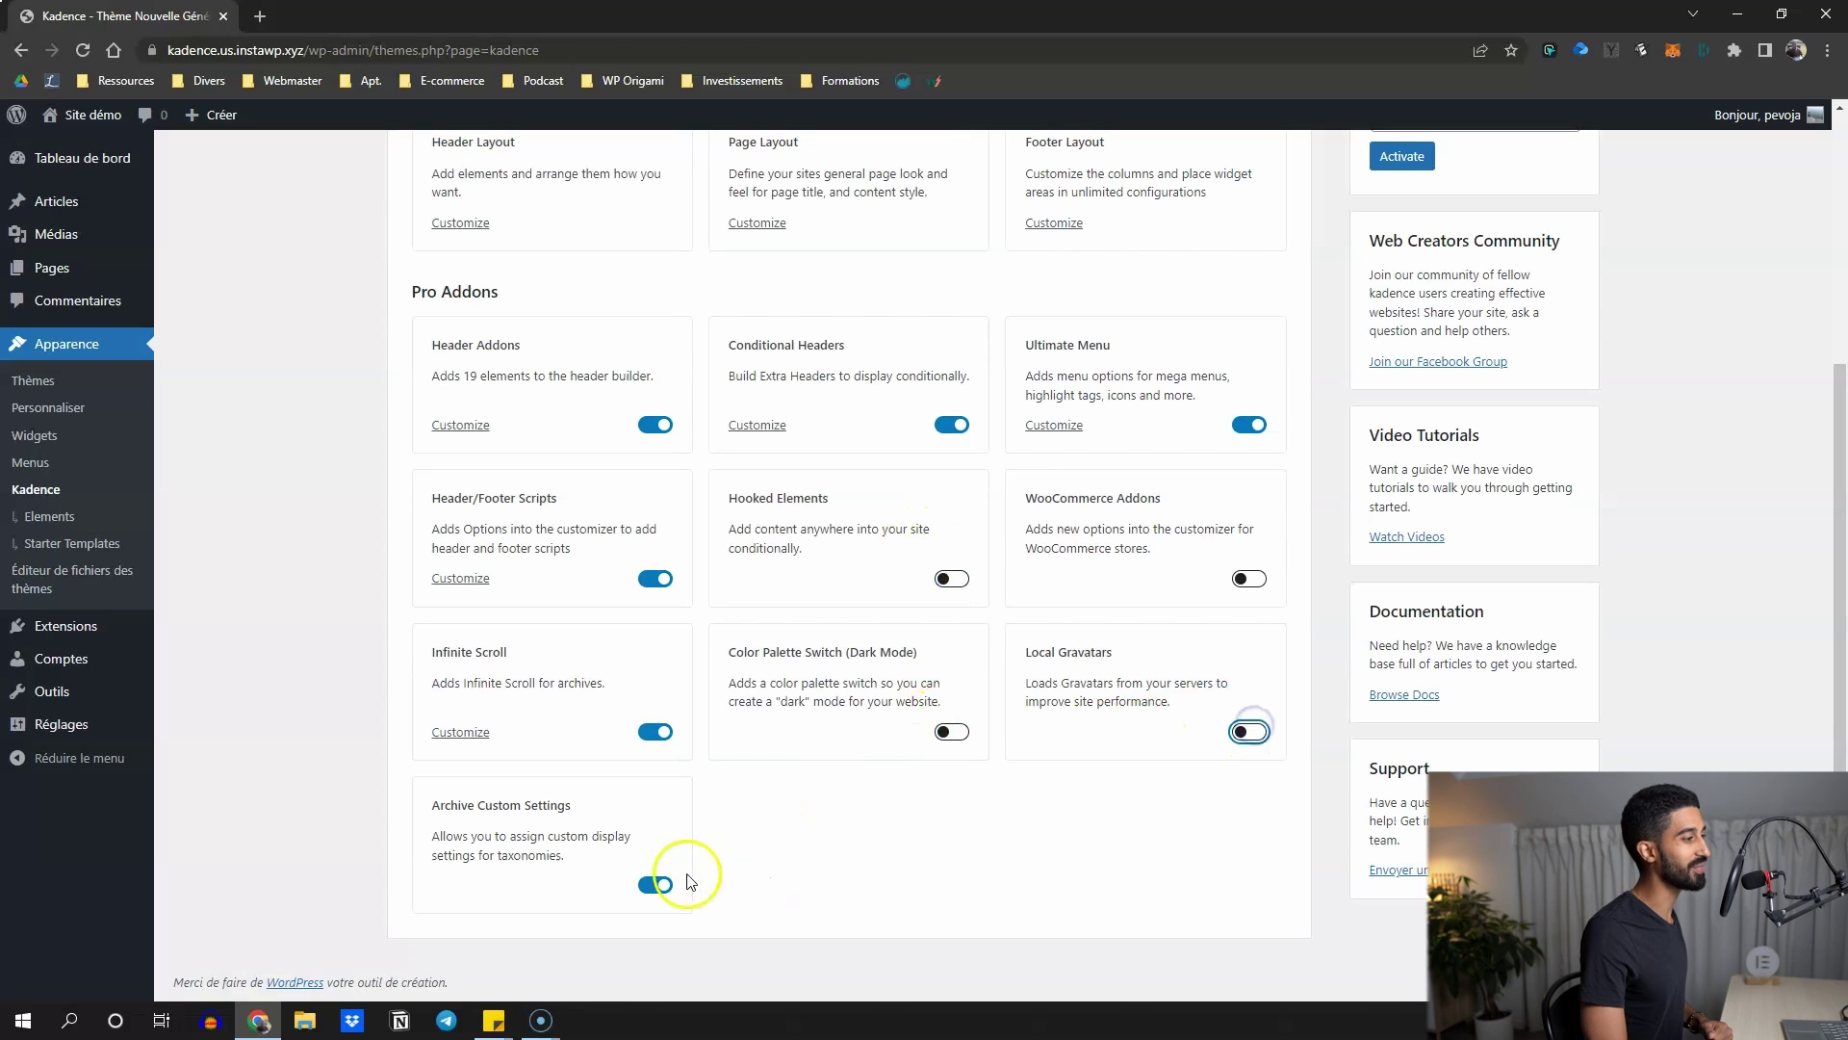
click(660, 884)
click(655, 732)
click(655, 578)
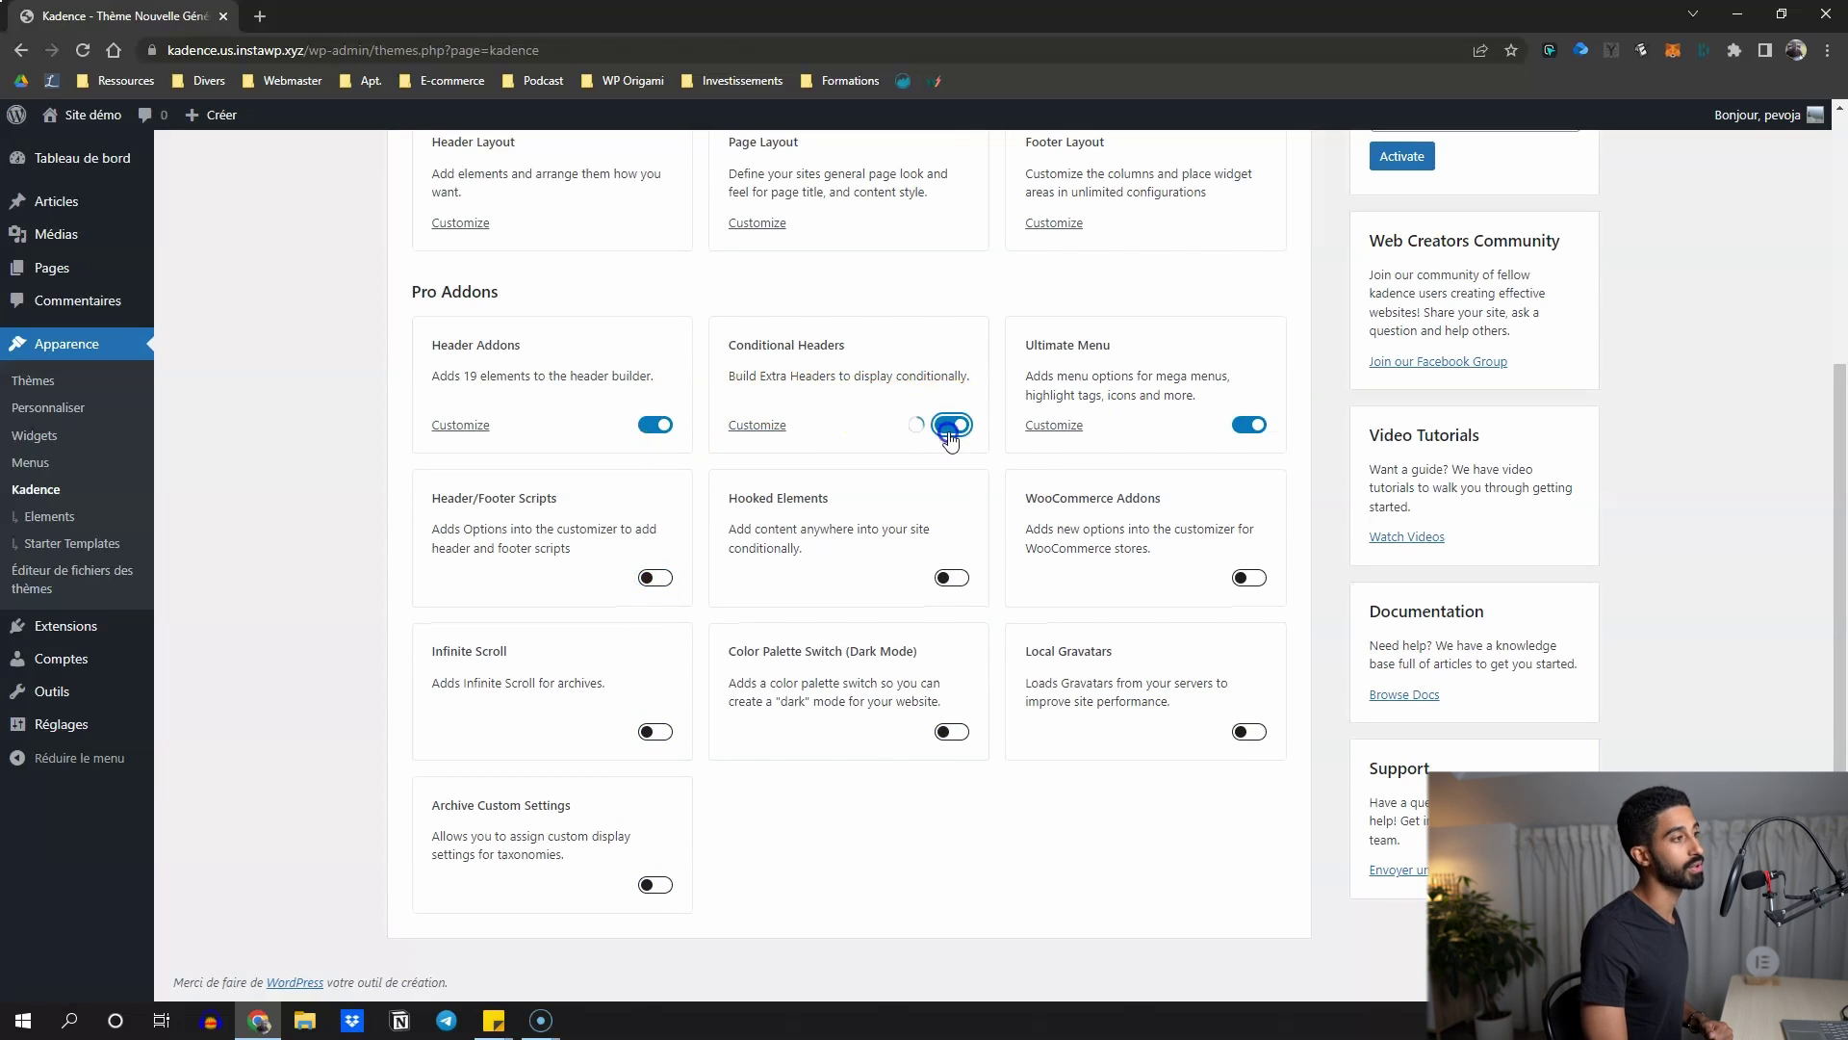
click(655, 425)
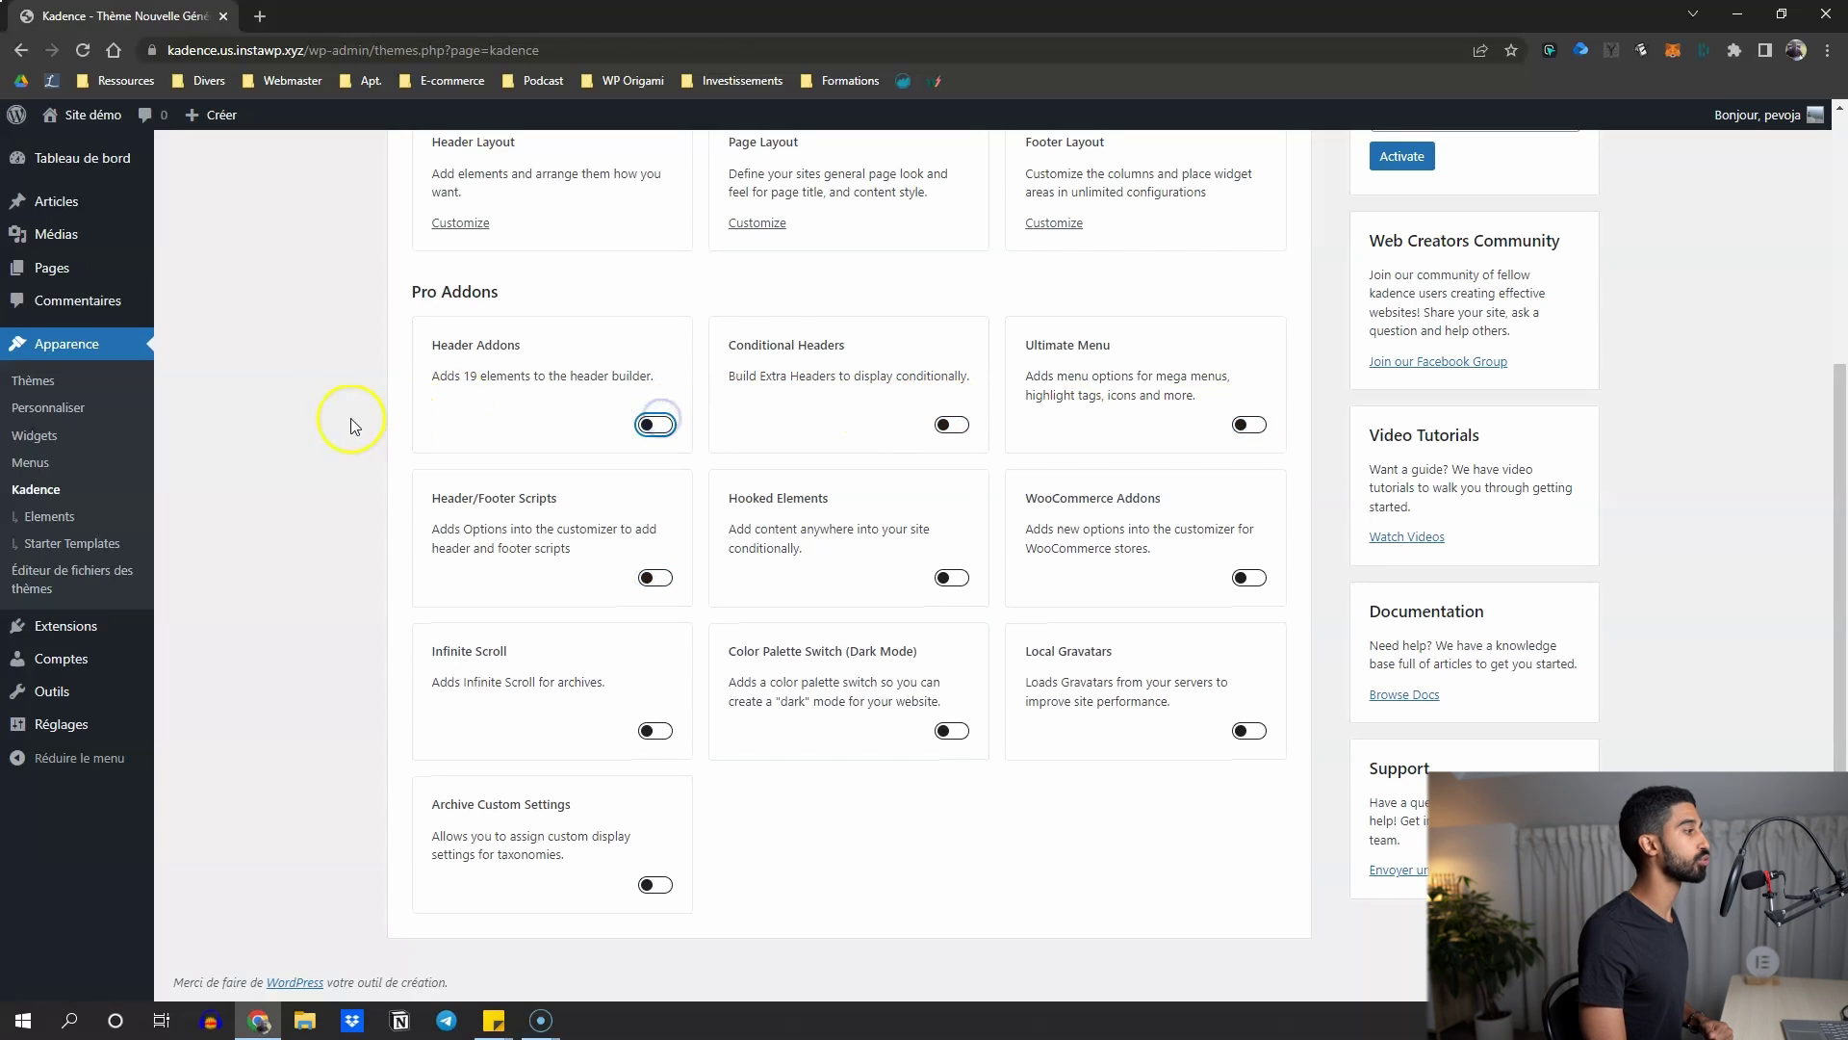
Enable the Header Addons module and open the header customizer to view the available header items
scroll(330, 424, up, 2)
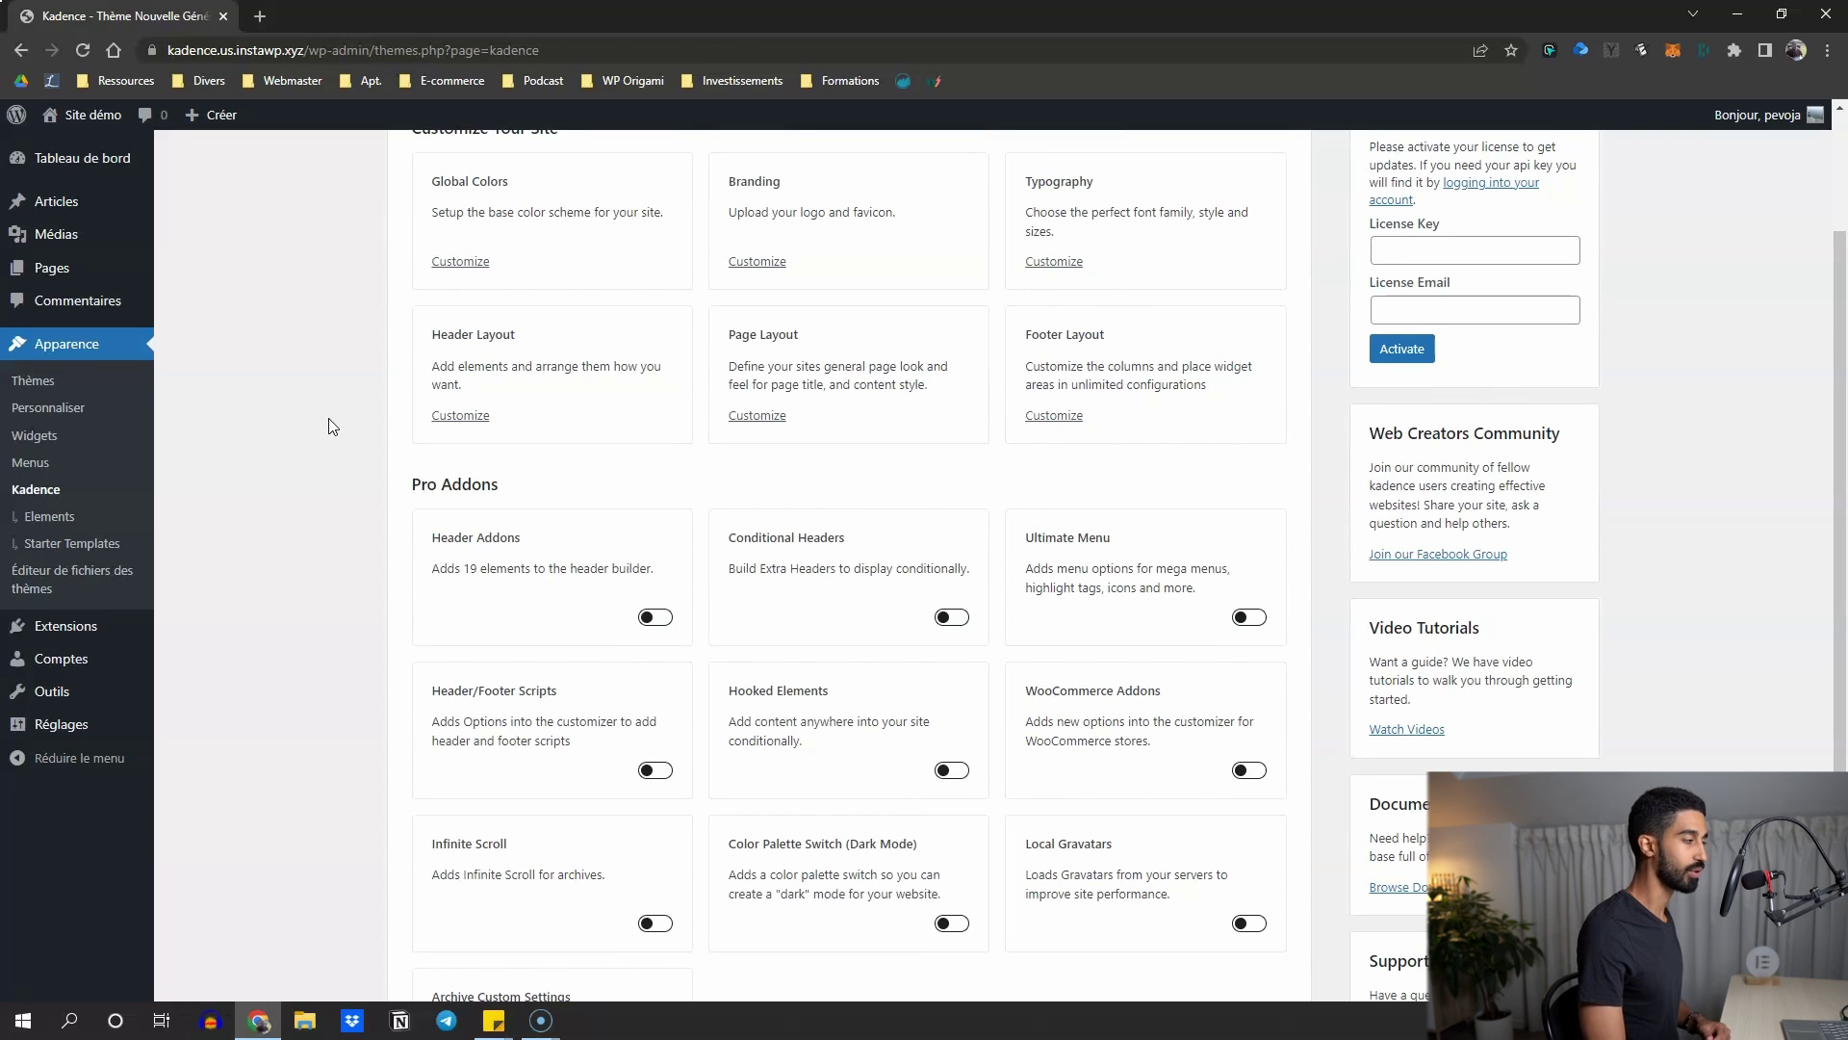
scroll(280, 438, down, 2)
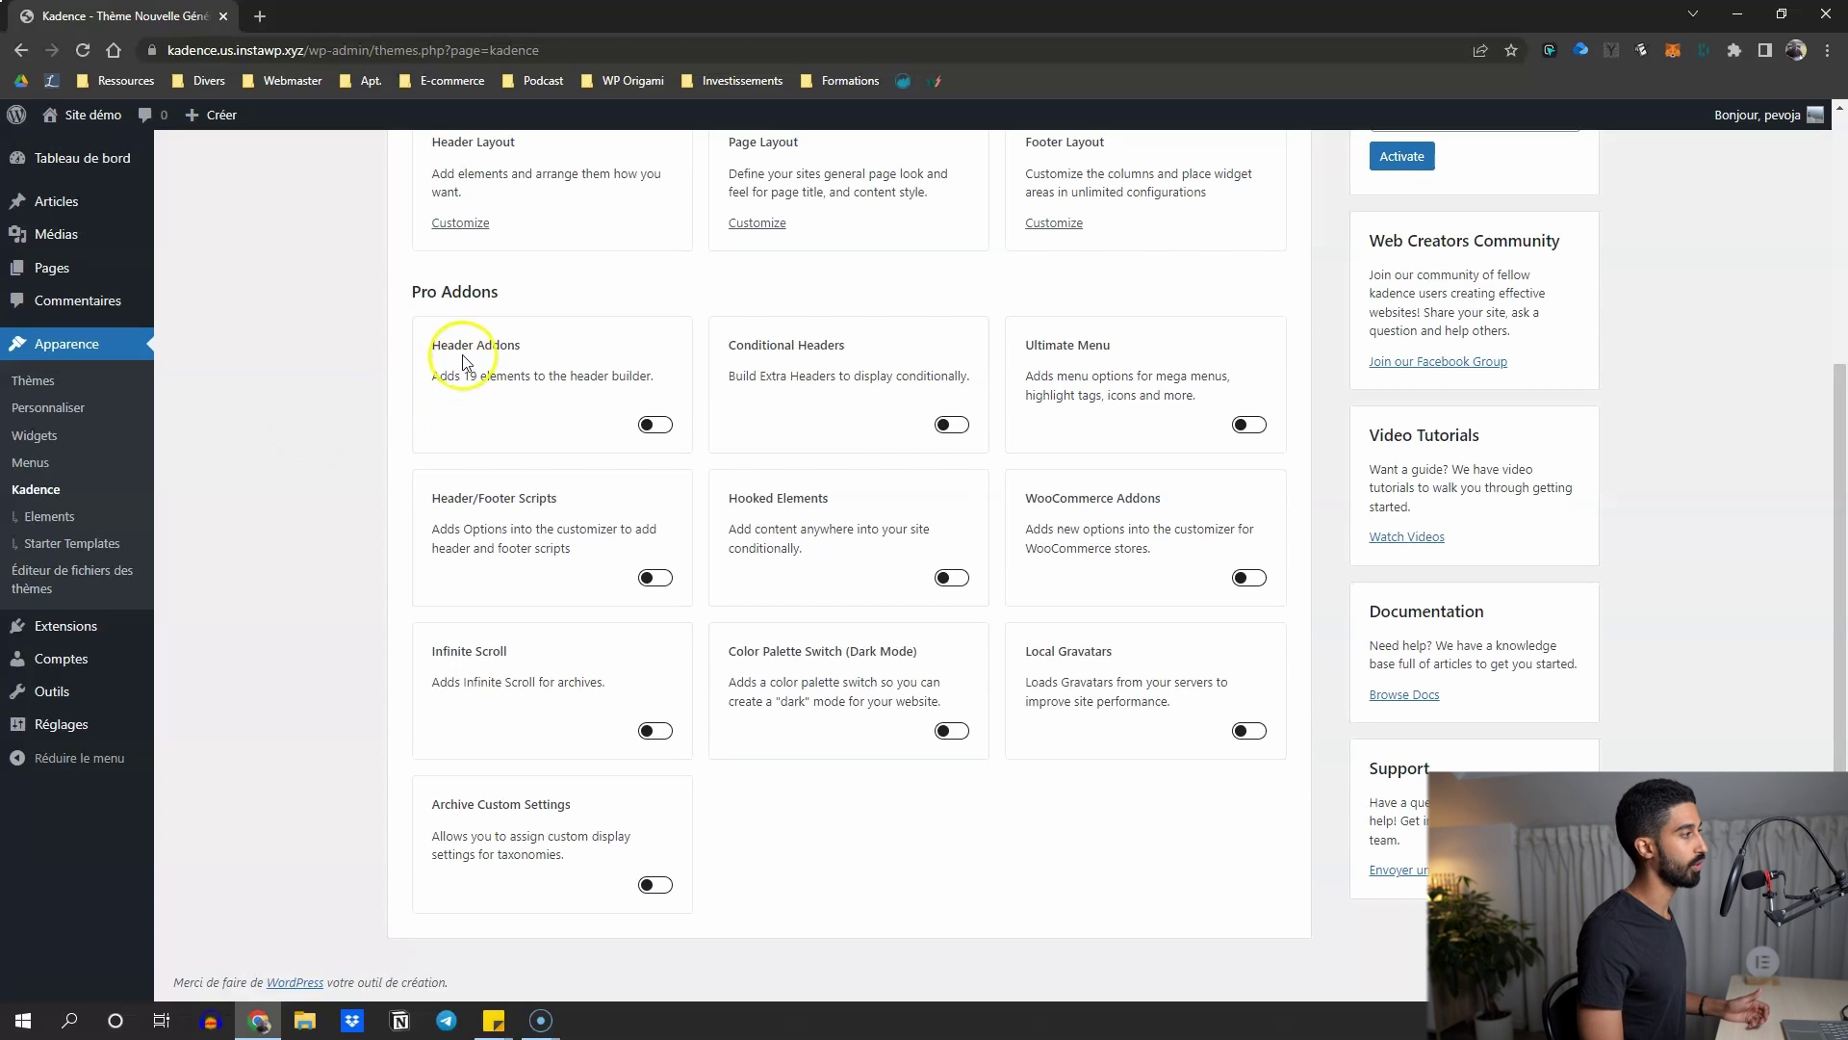
click(655, 425)
click(482, 427)
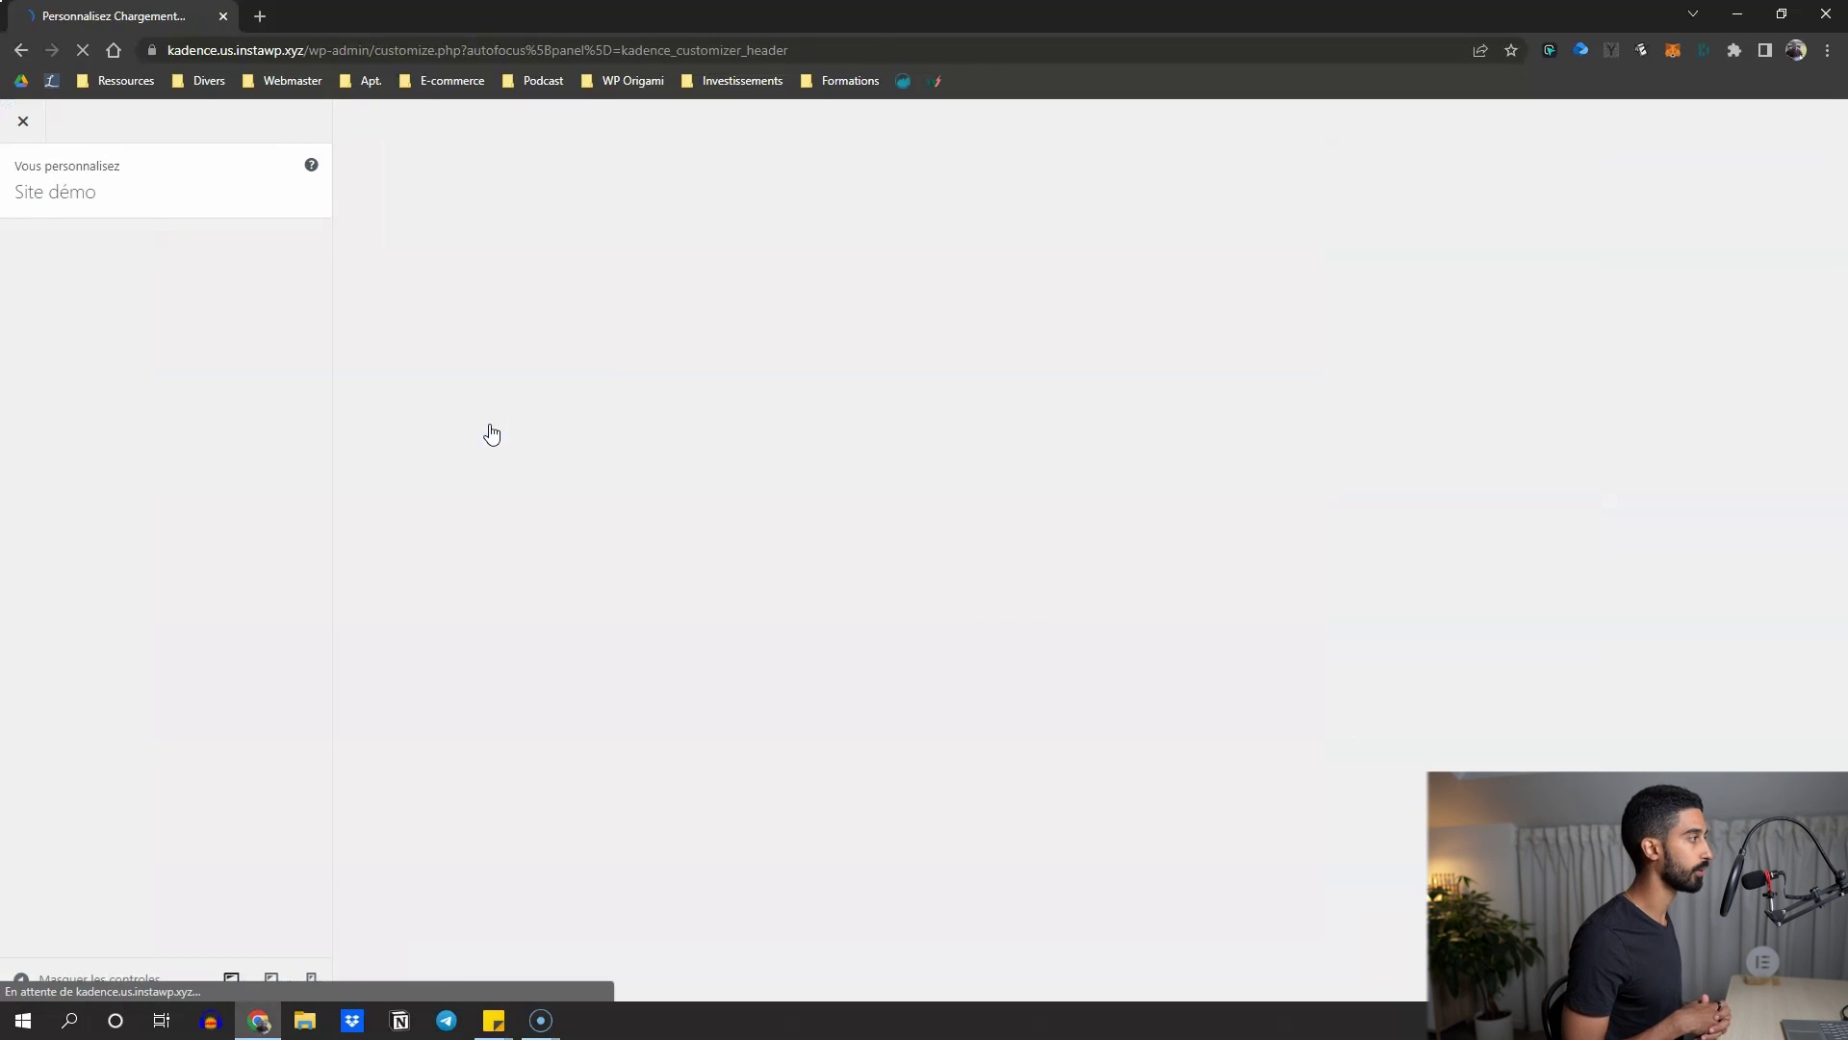
scroll(285, 519, down, 5)
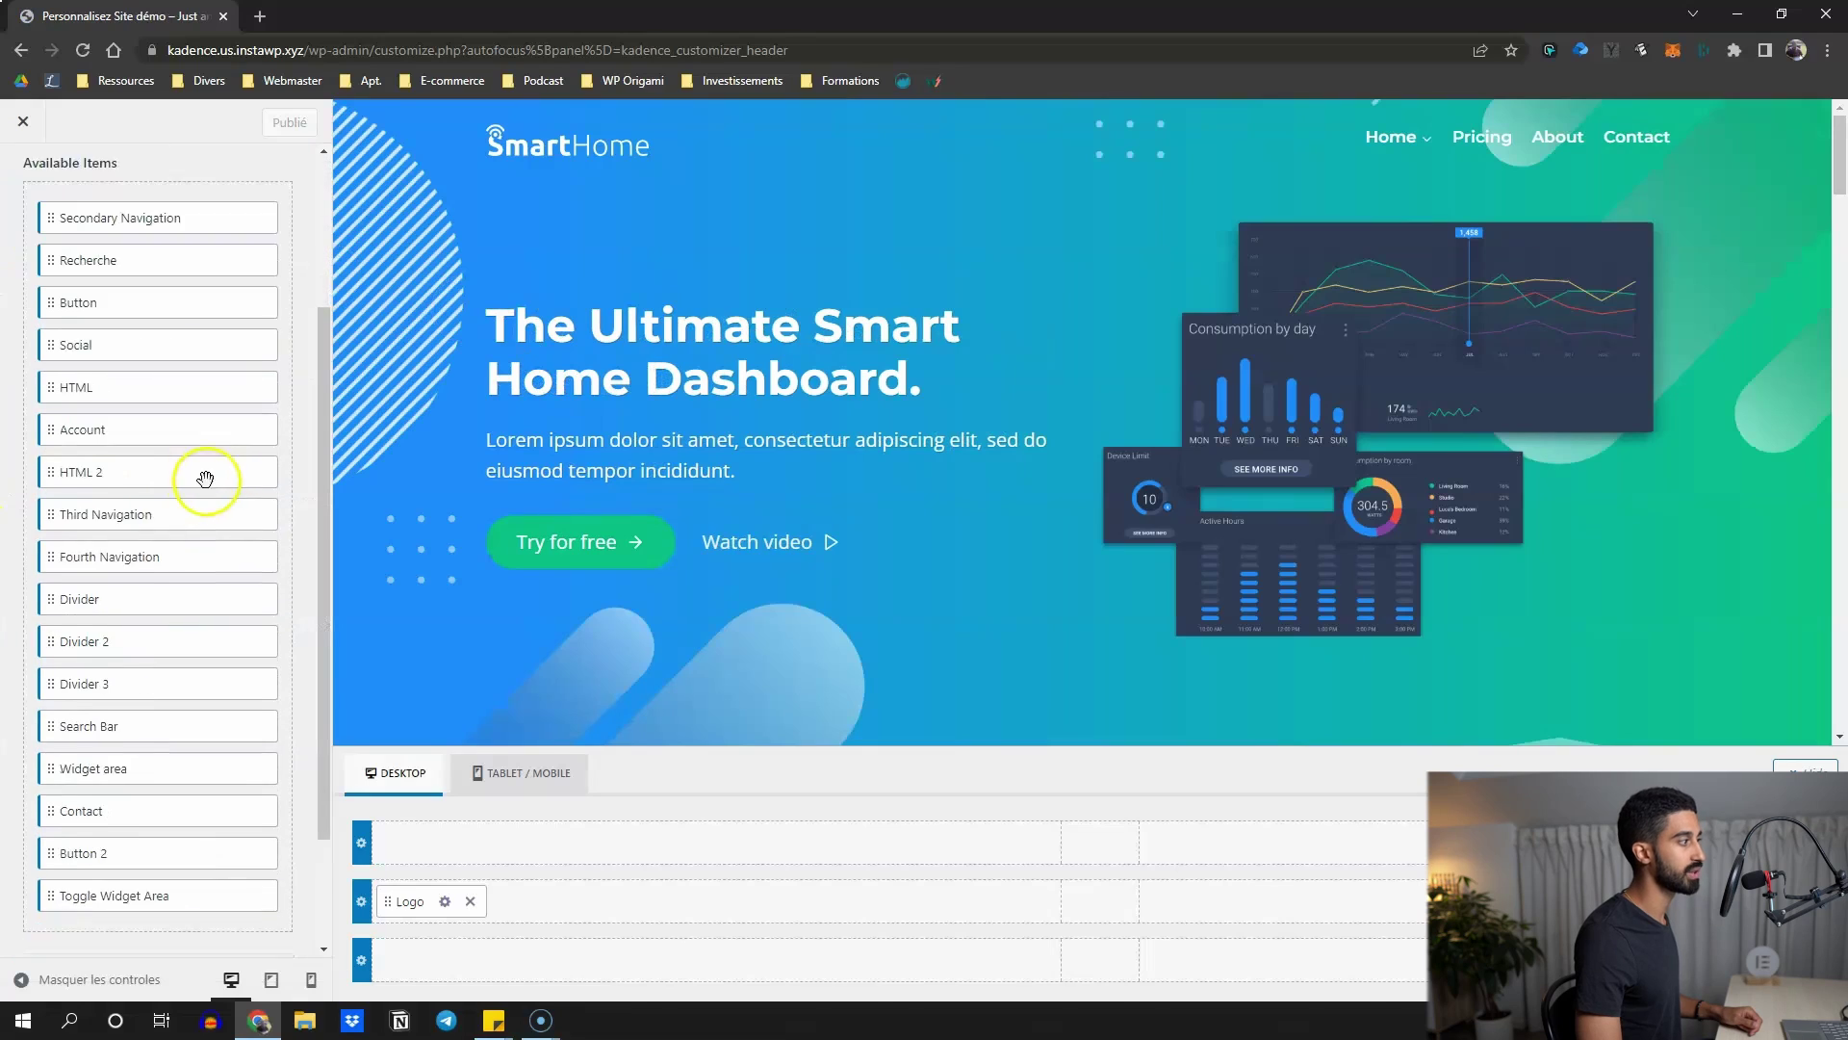
Try a 528 px wide Search Bar in the centre of the main header row and remove it
click(1084, 900)
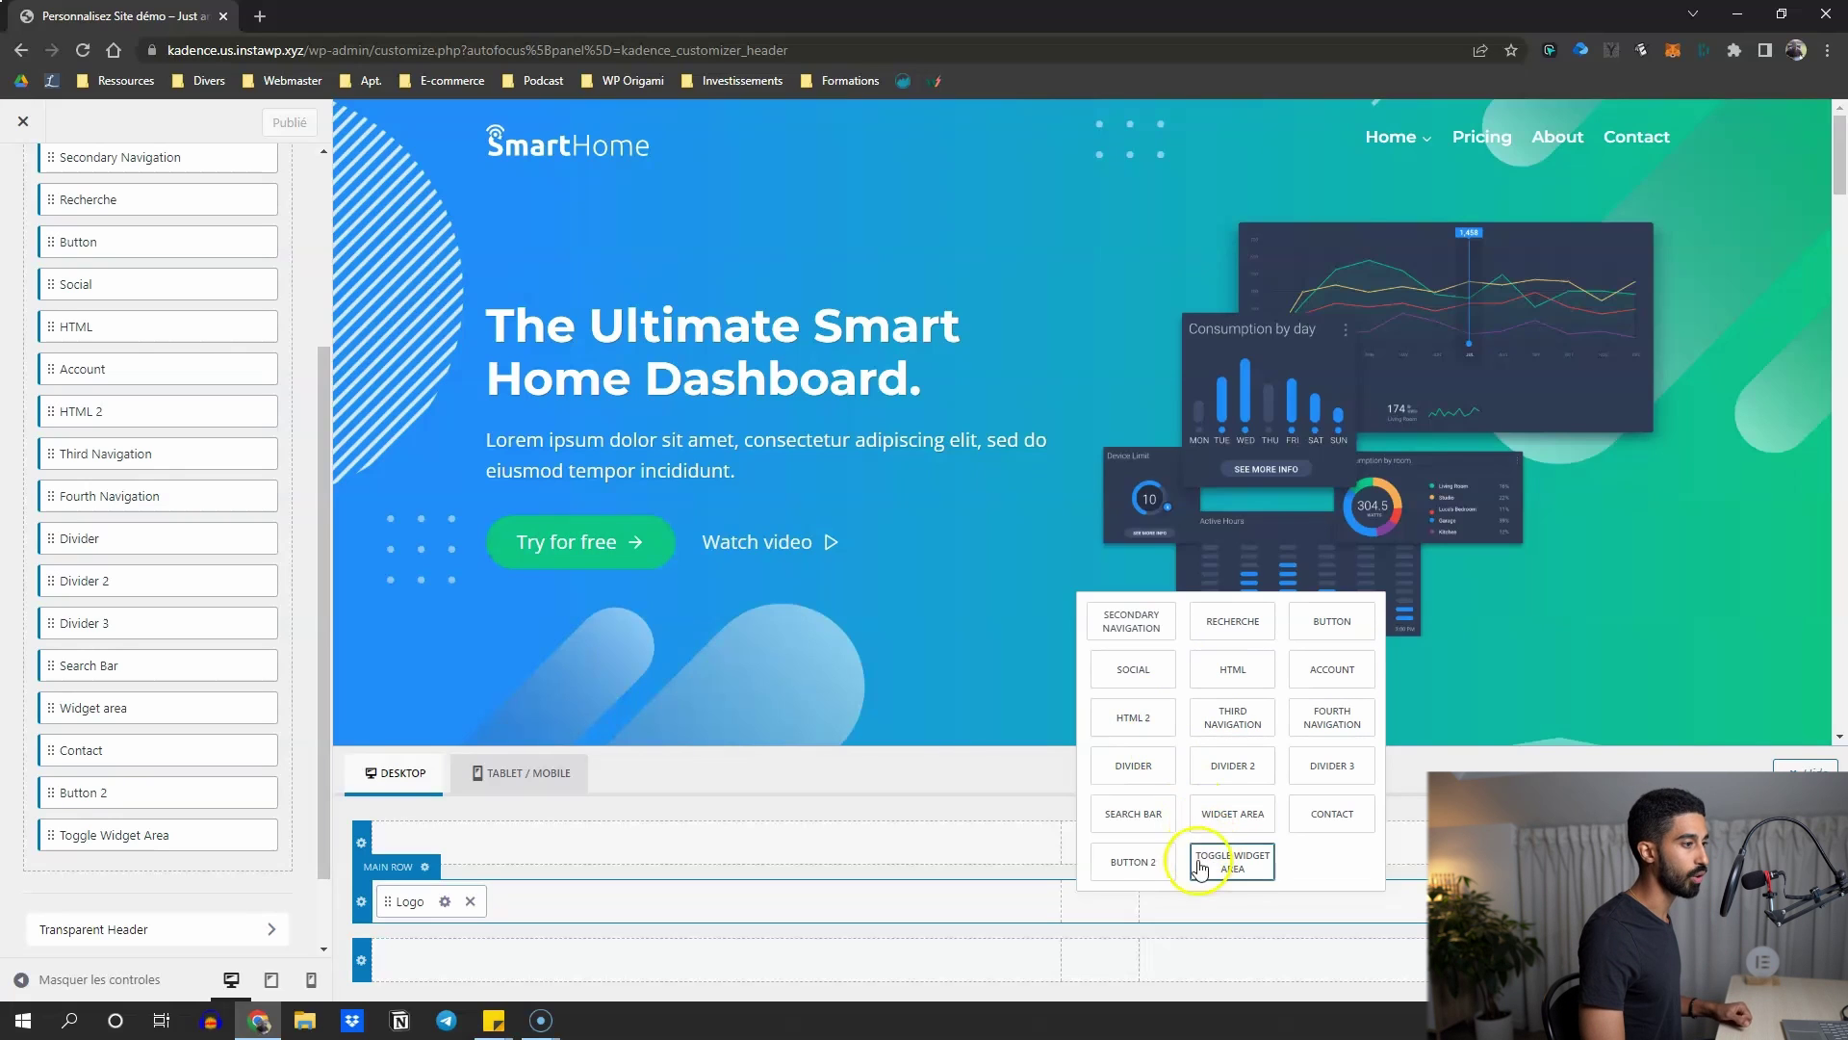
click(1143, 830)
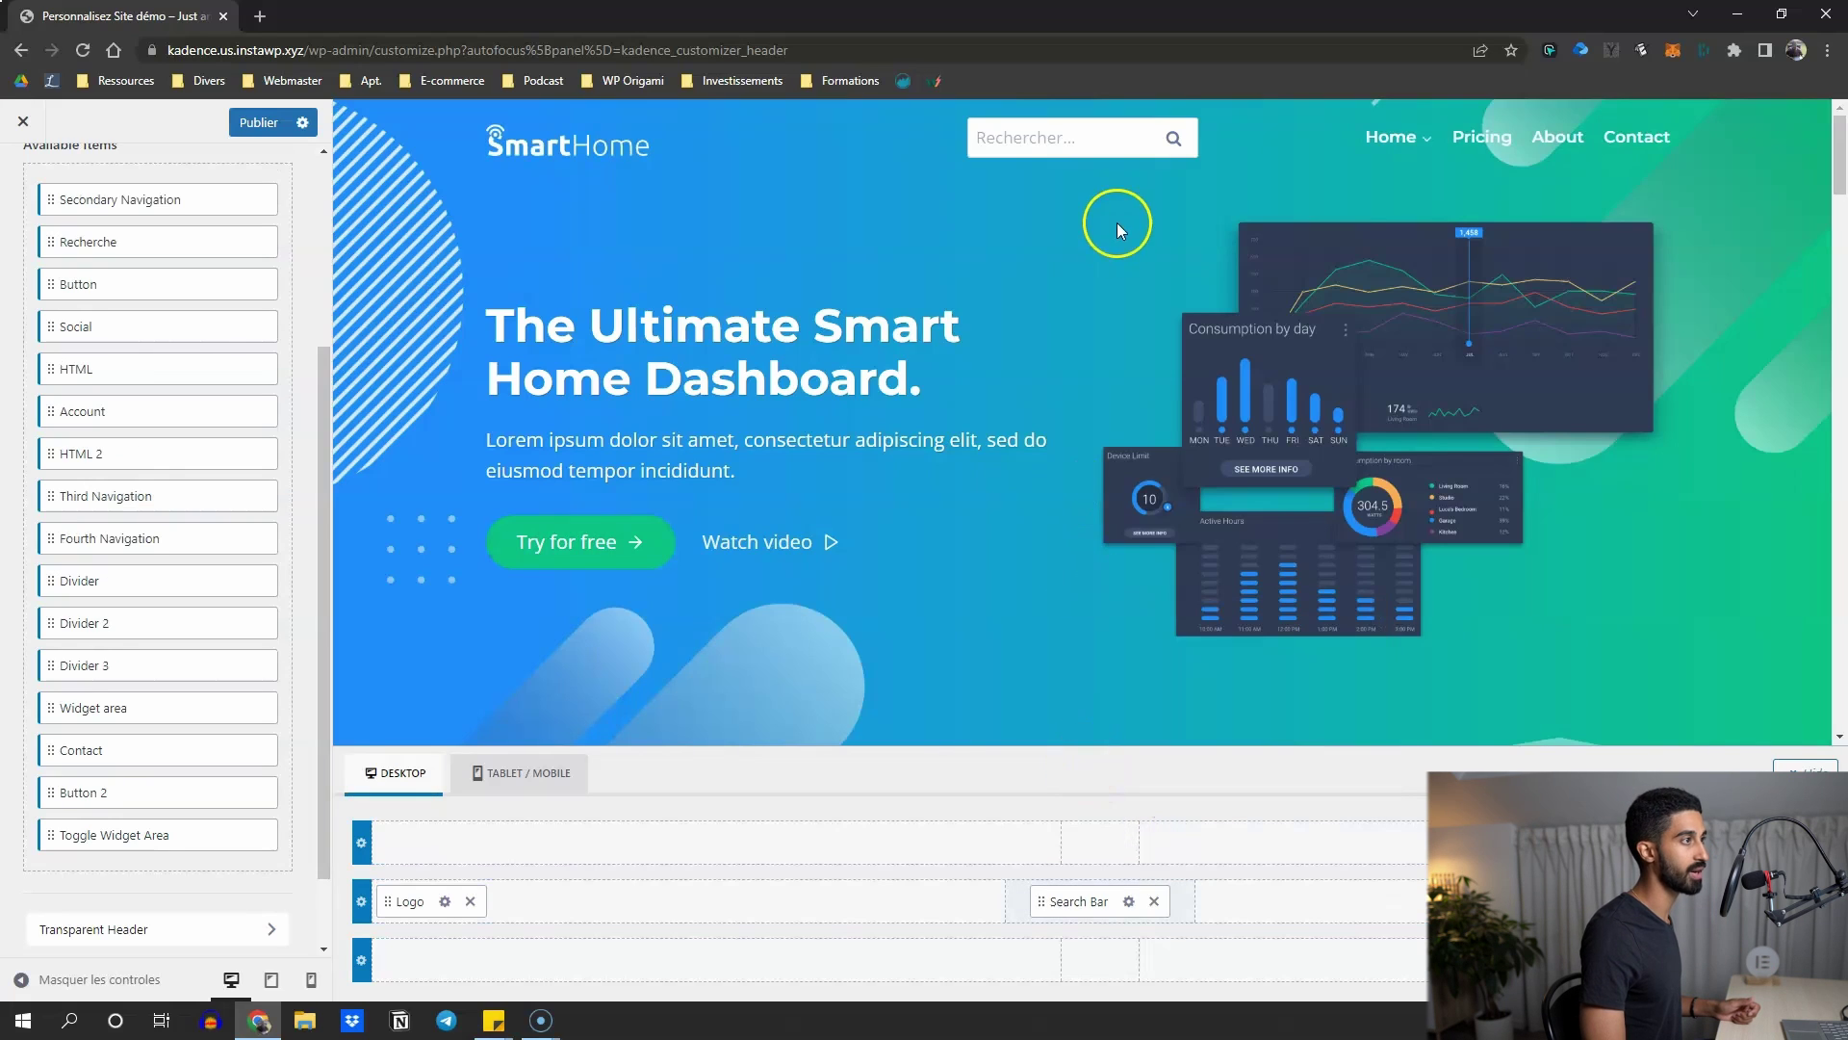
click(1128, 902)
drag(114, 319, 178, 310)
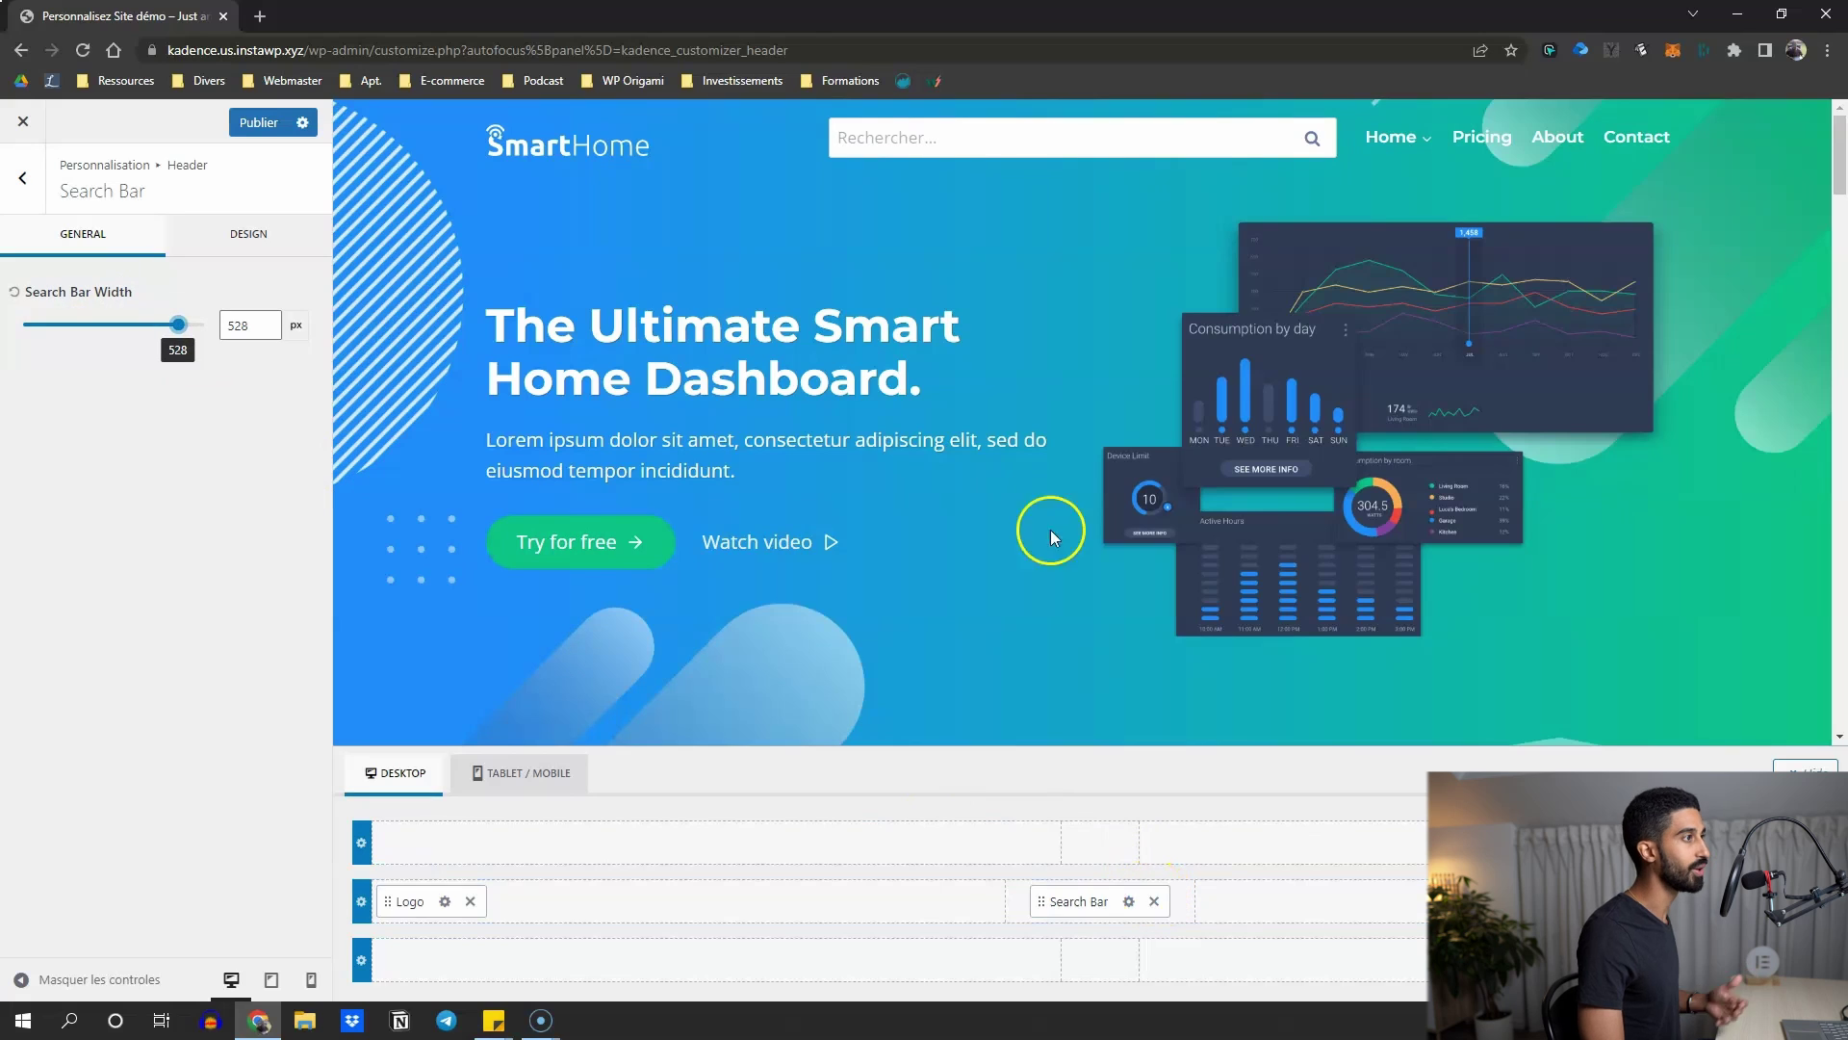
click(1154, 901)
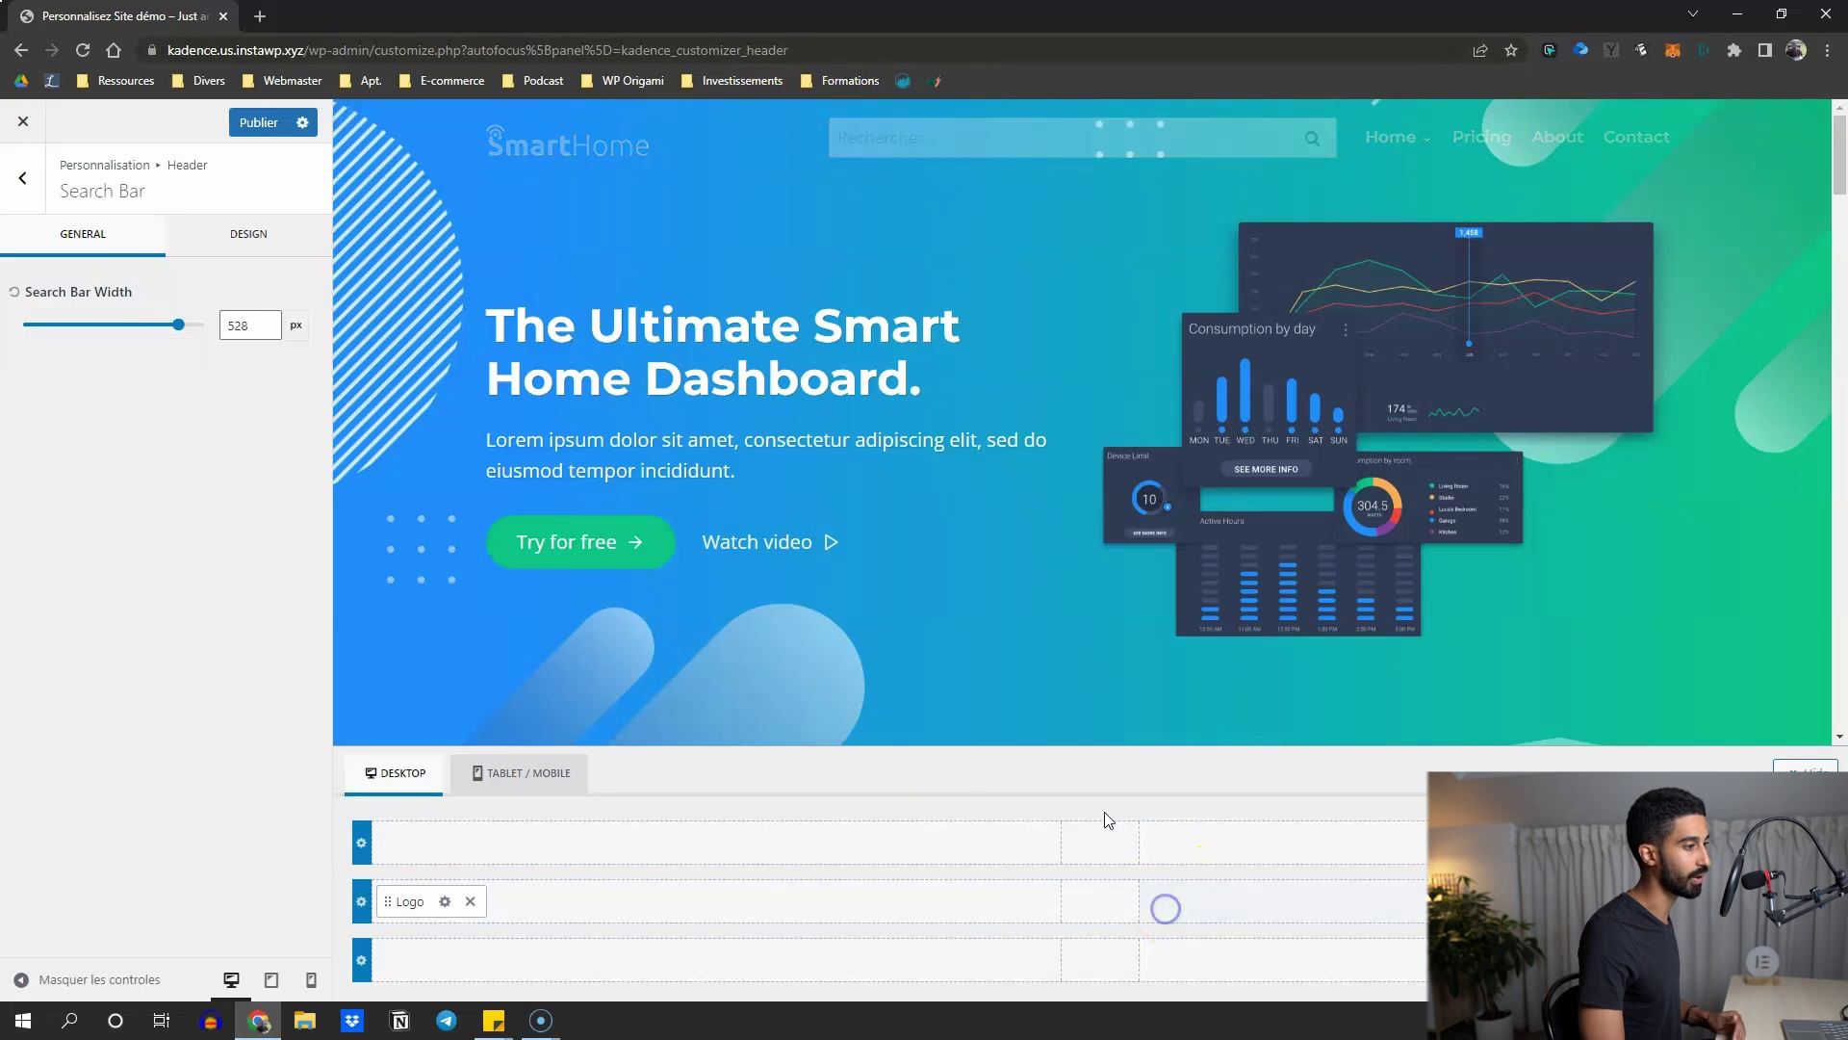
Place a Contact element in the centre of the top header row and open its settings
click(1164, 903)
click(1298, 767)
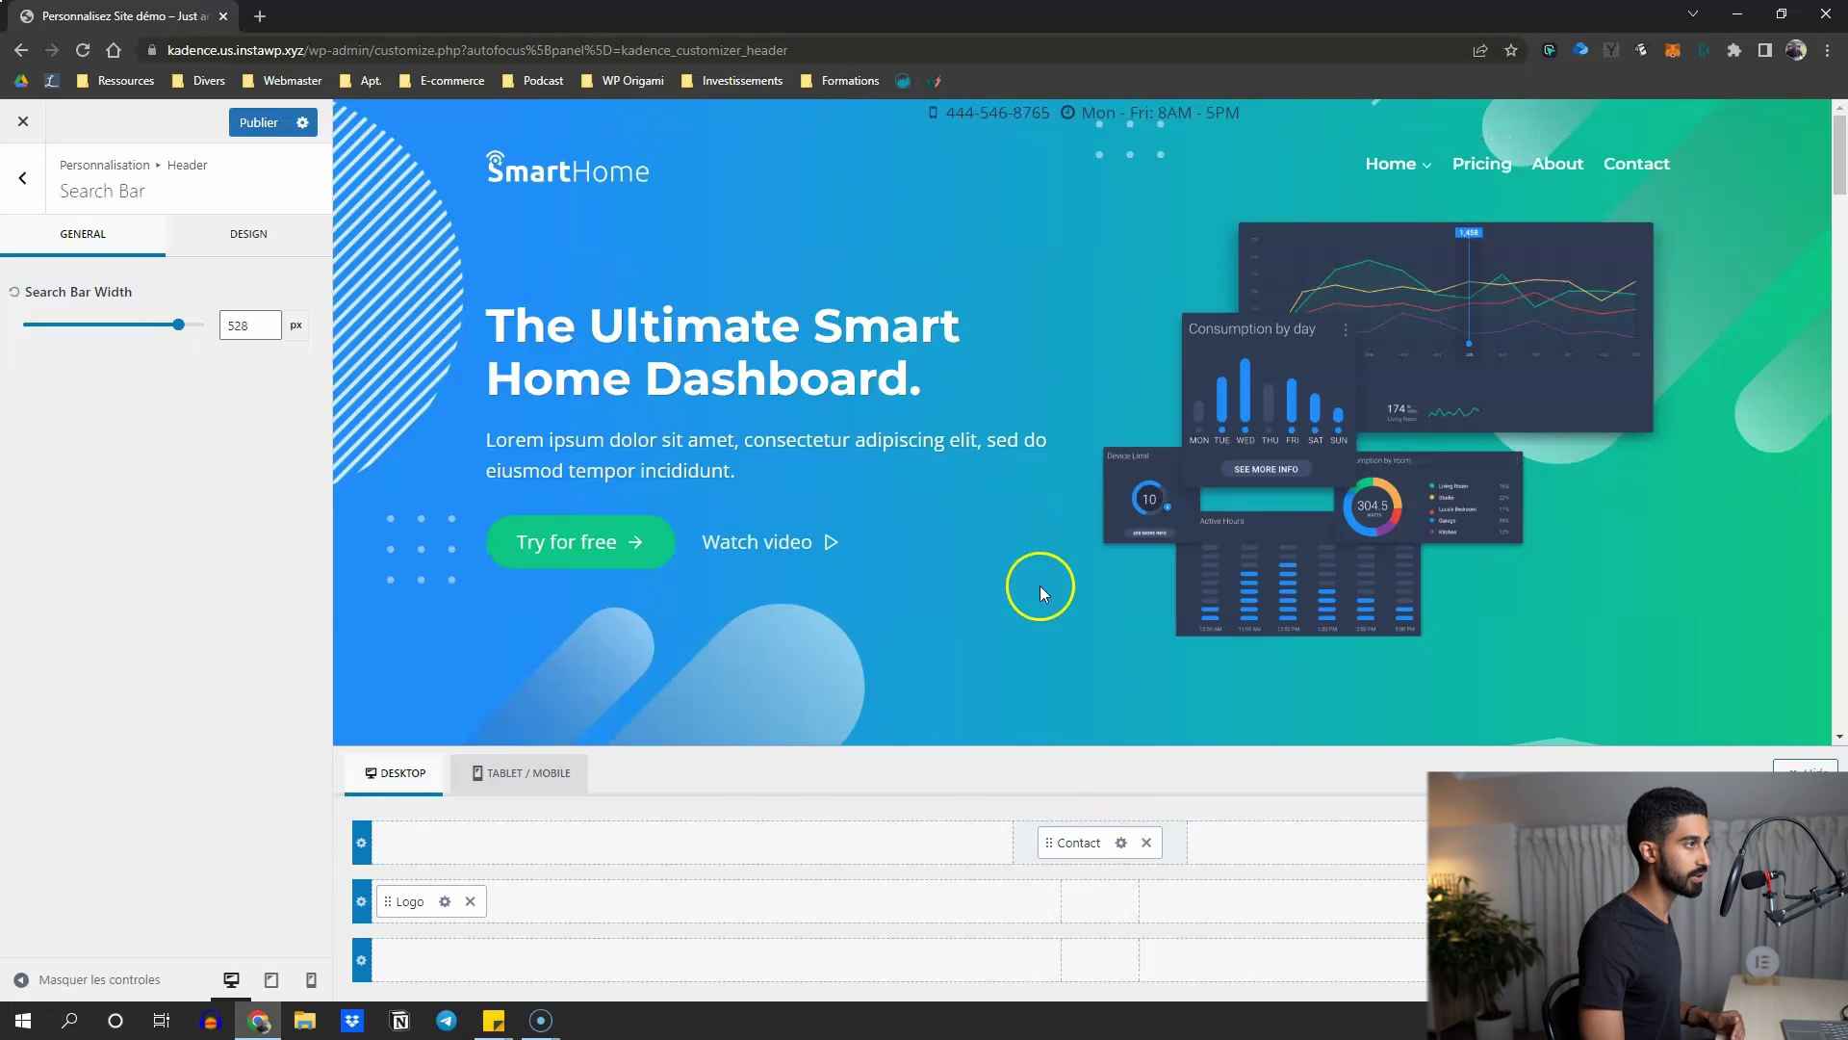
click(1097, 838)
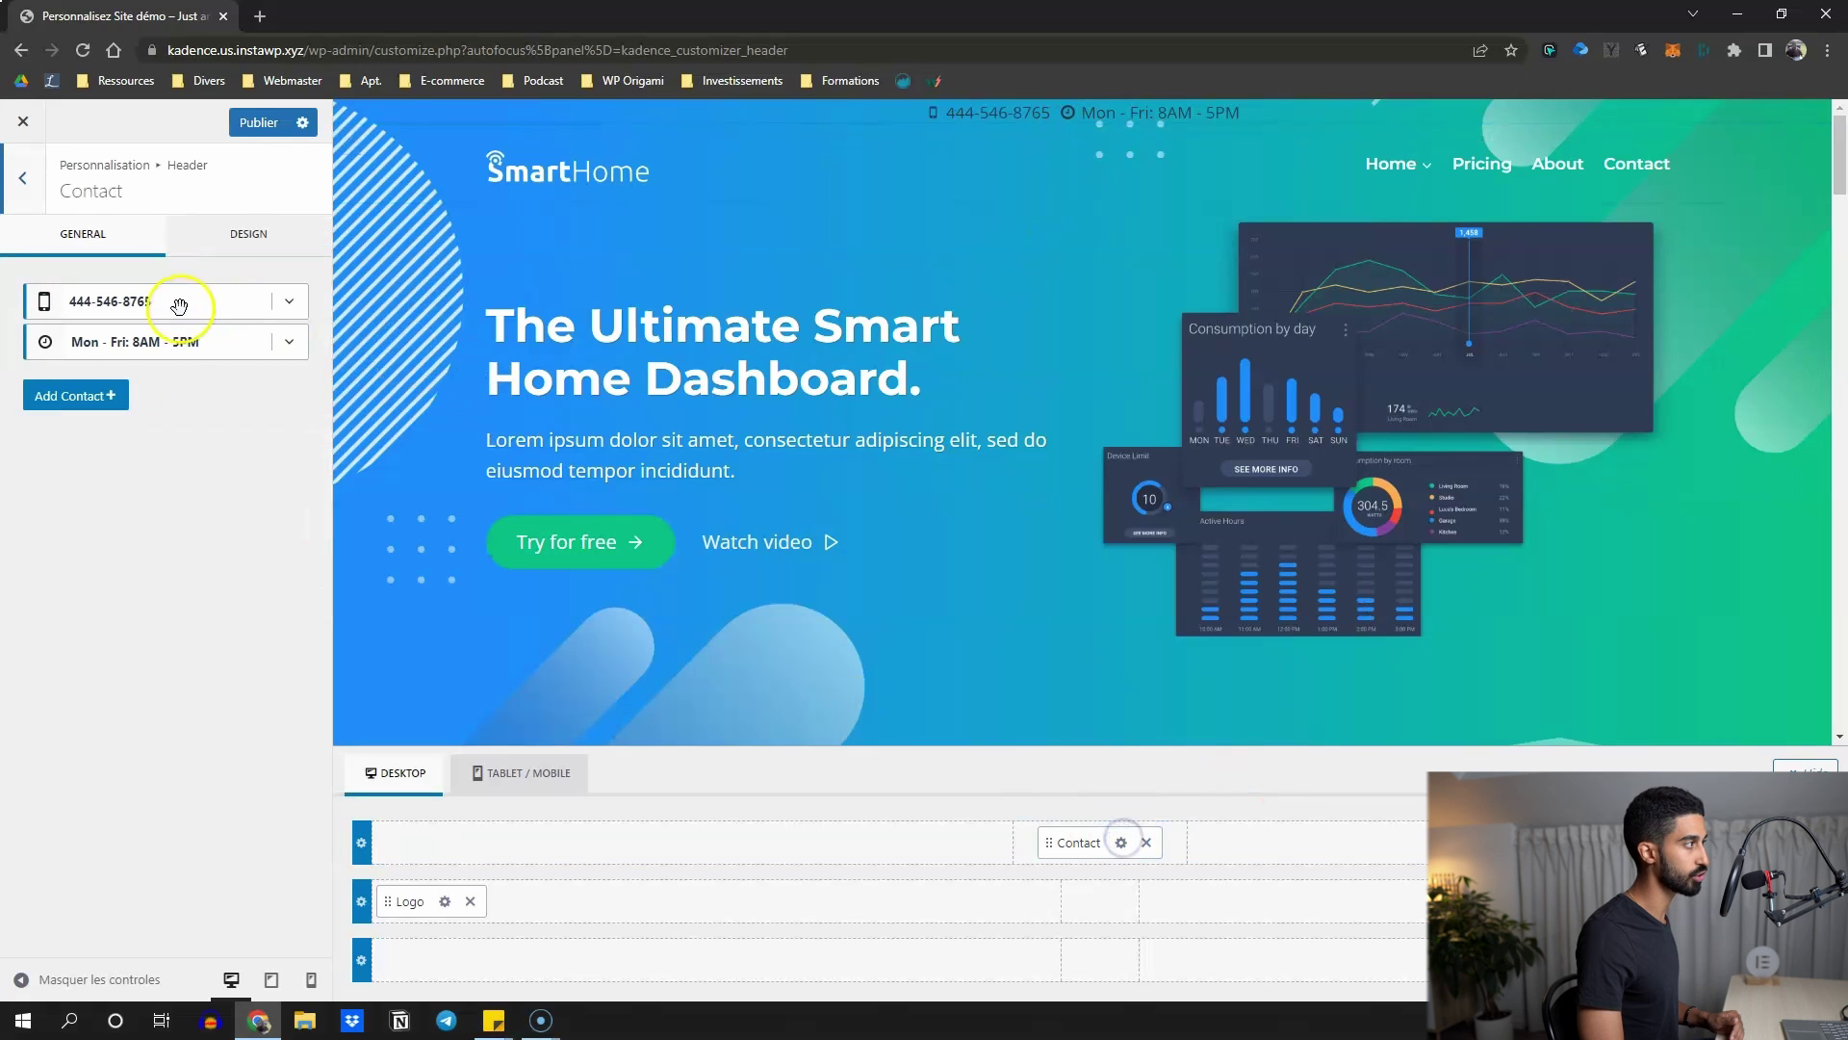
Try adding e-mail and address entries to the Contact element, and remove the element from the header
click(90, 403)
click(195, 337)
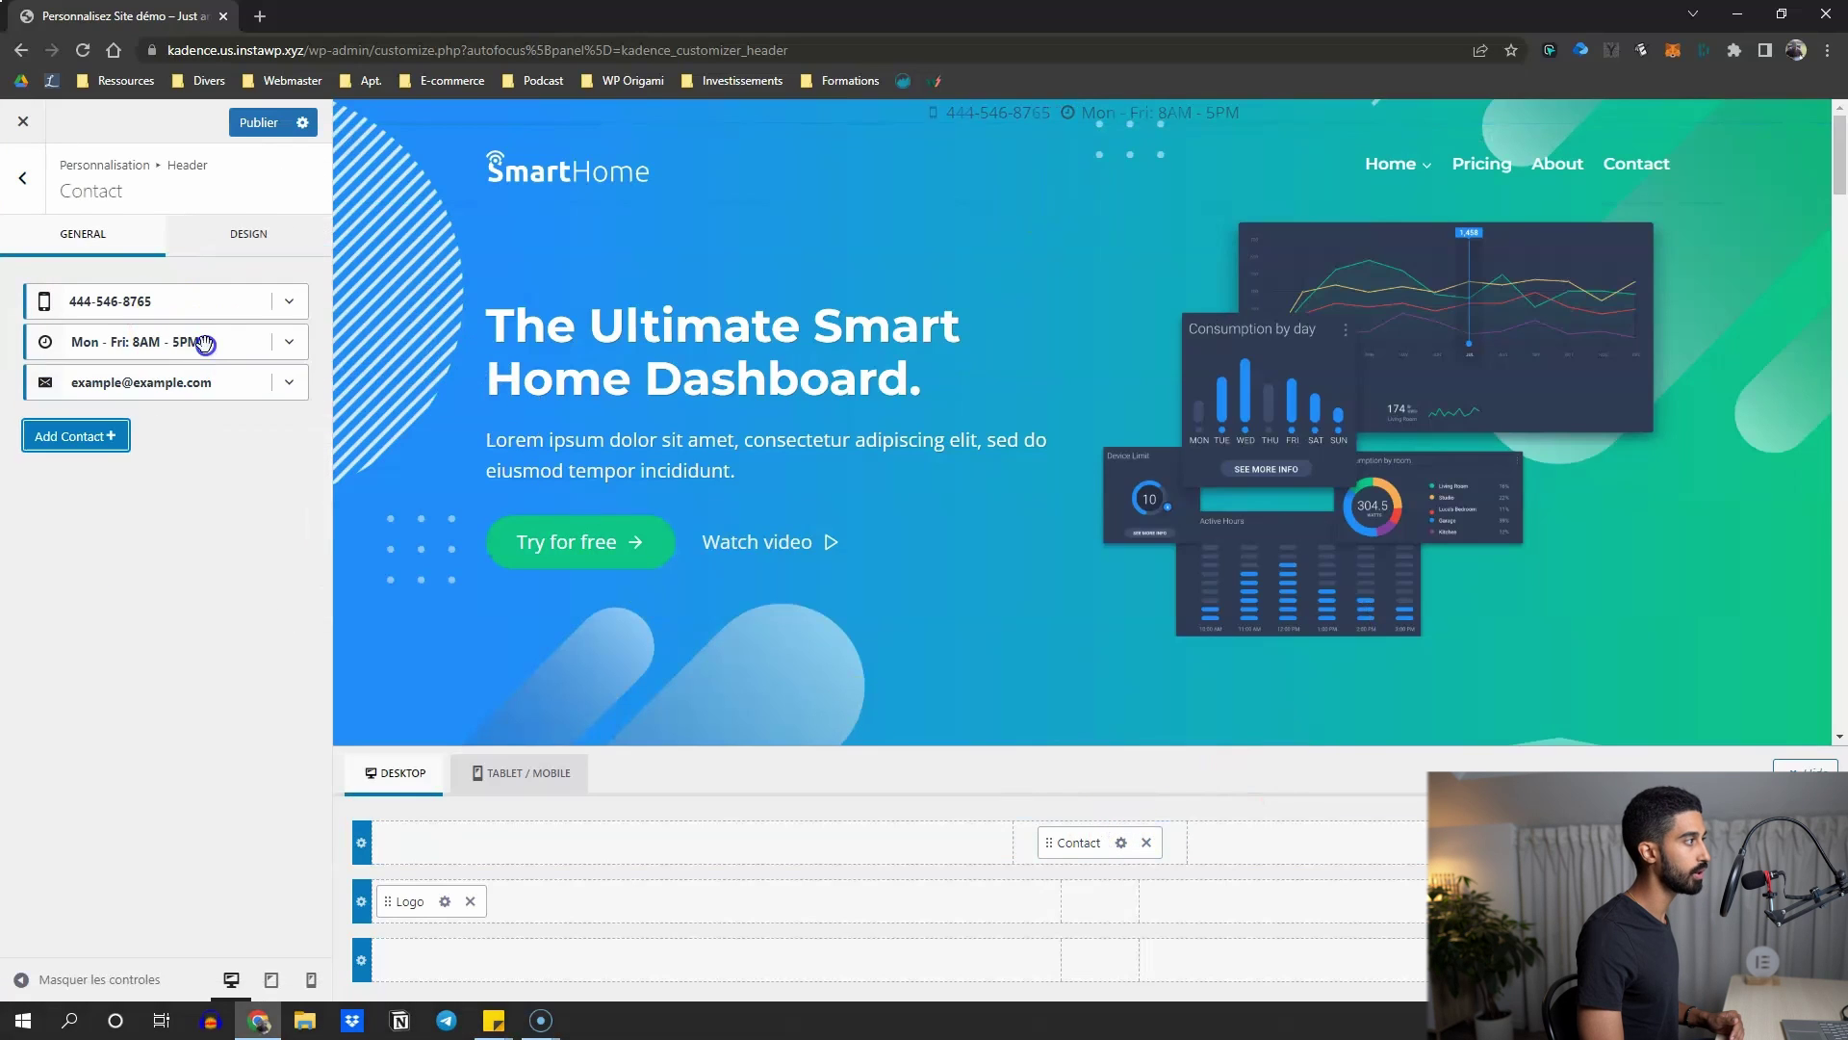
click(113, 443)
click(197, 376)
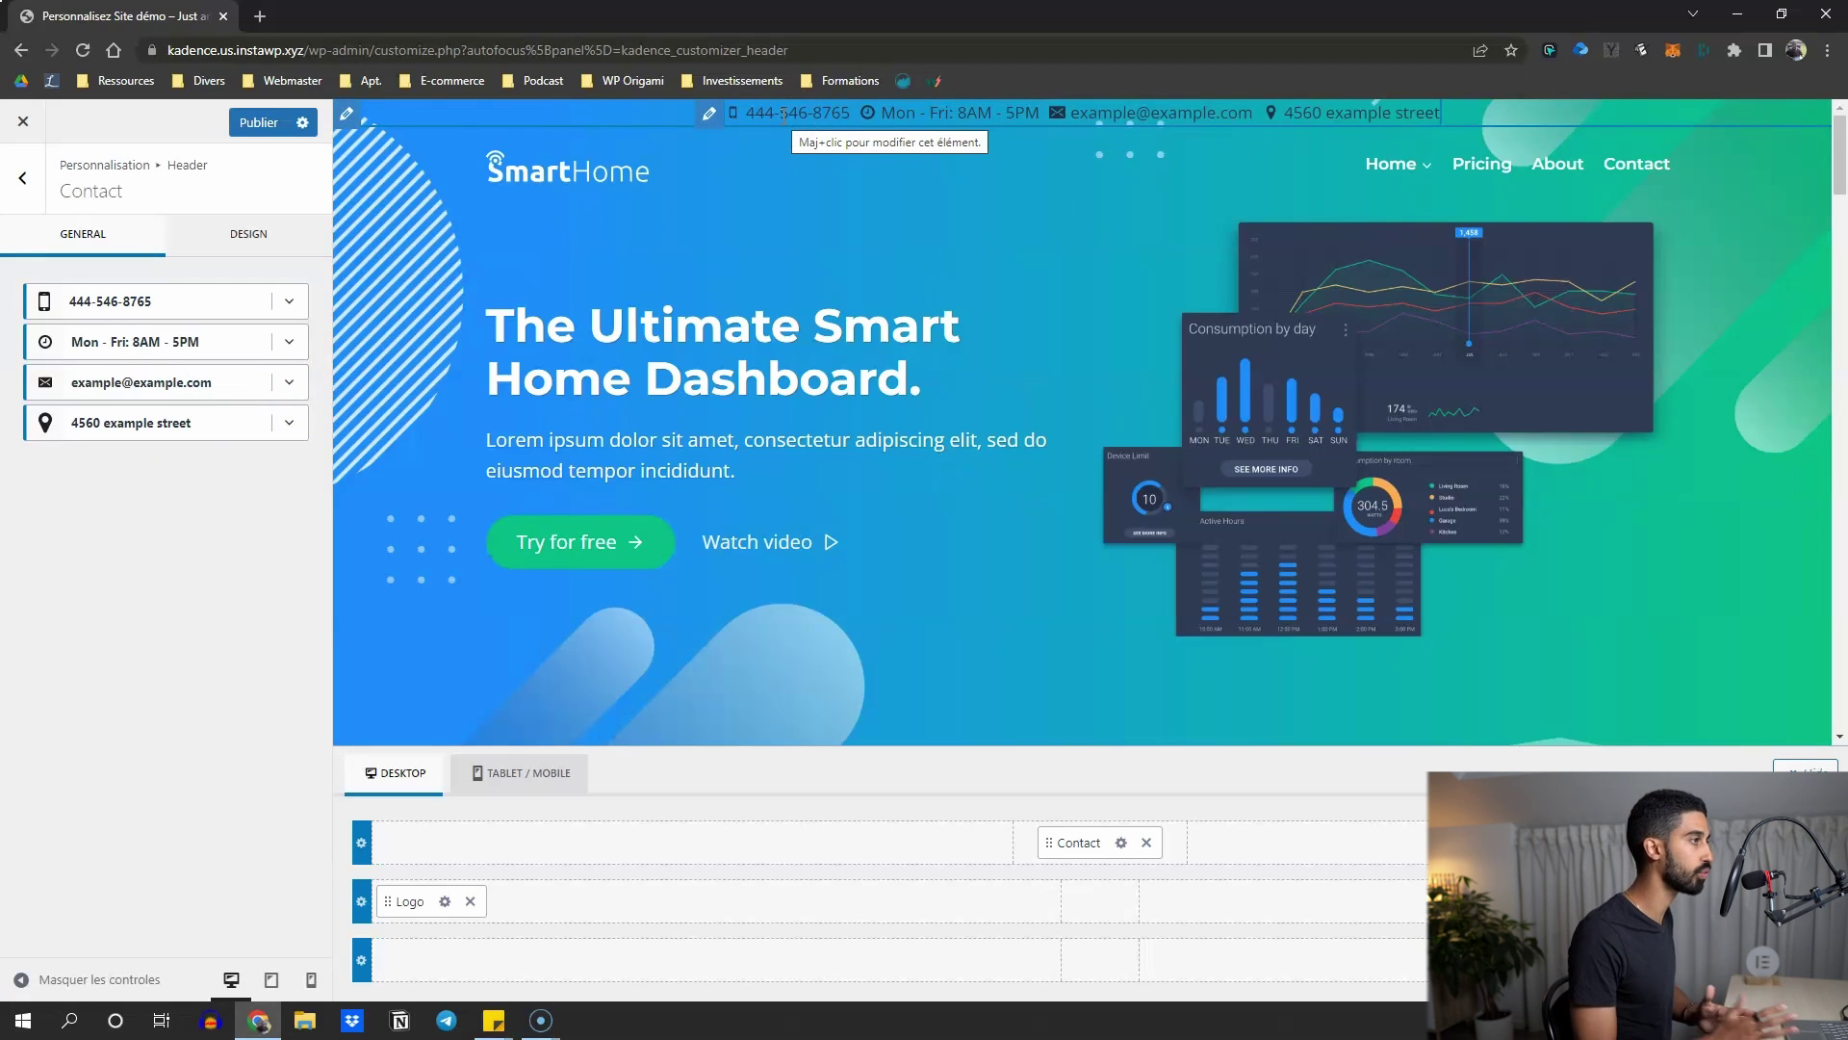
click(1143, 843)
Add an Account element to the header and place it in the main row after the Primary Navigation
click(1484, 840)
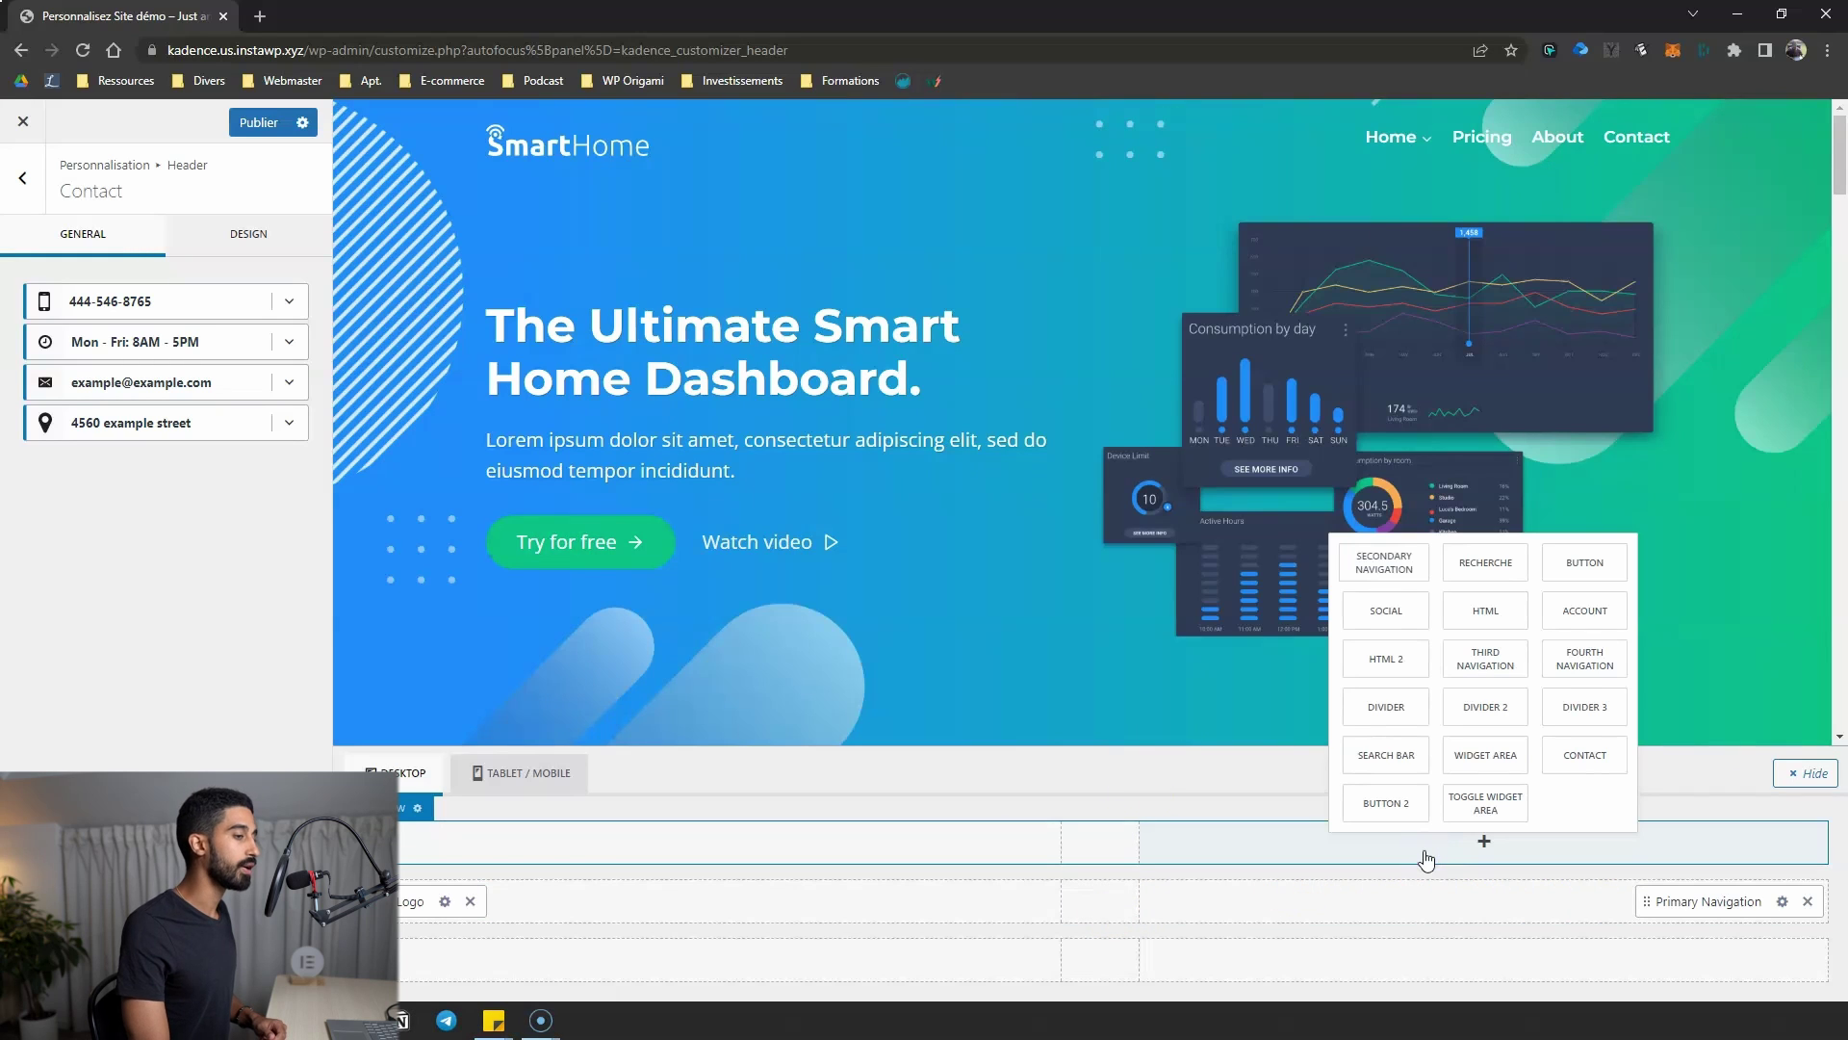
click(1603, 618)
drag(1733, 842, 1748, 901)
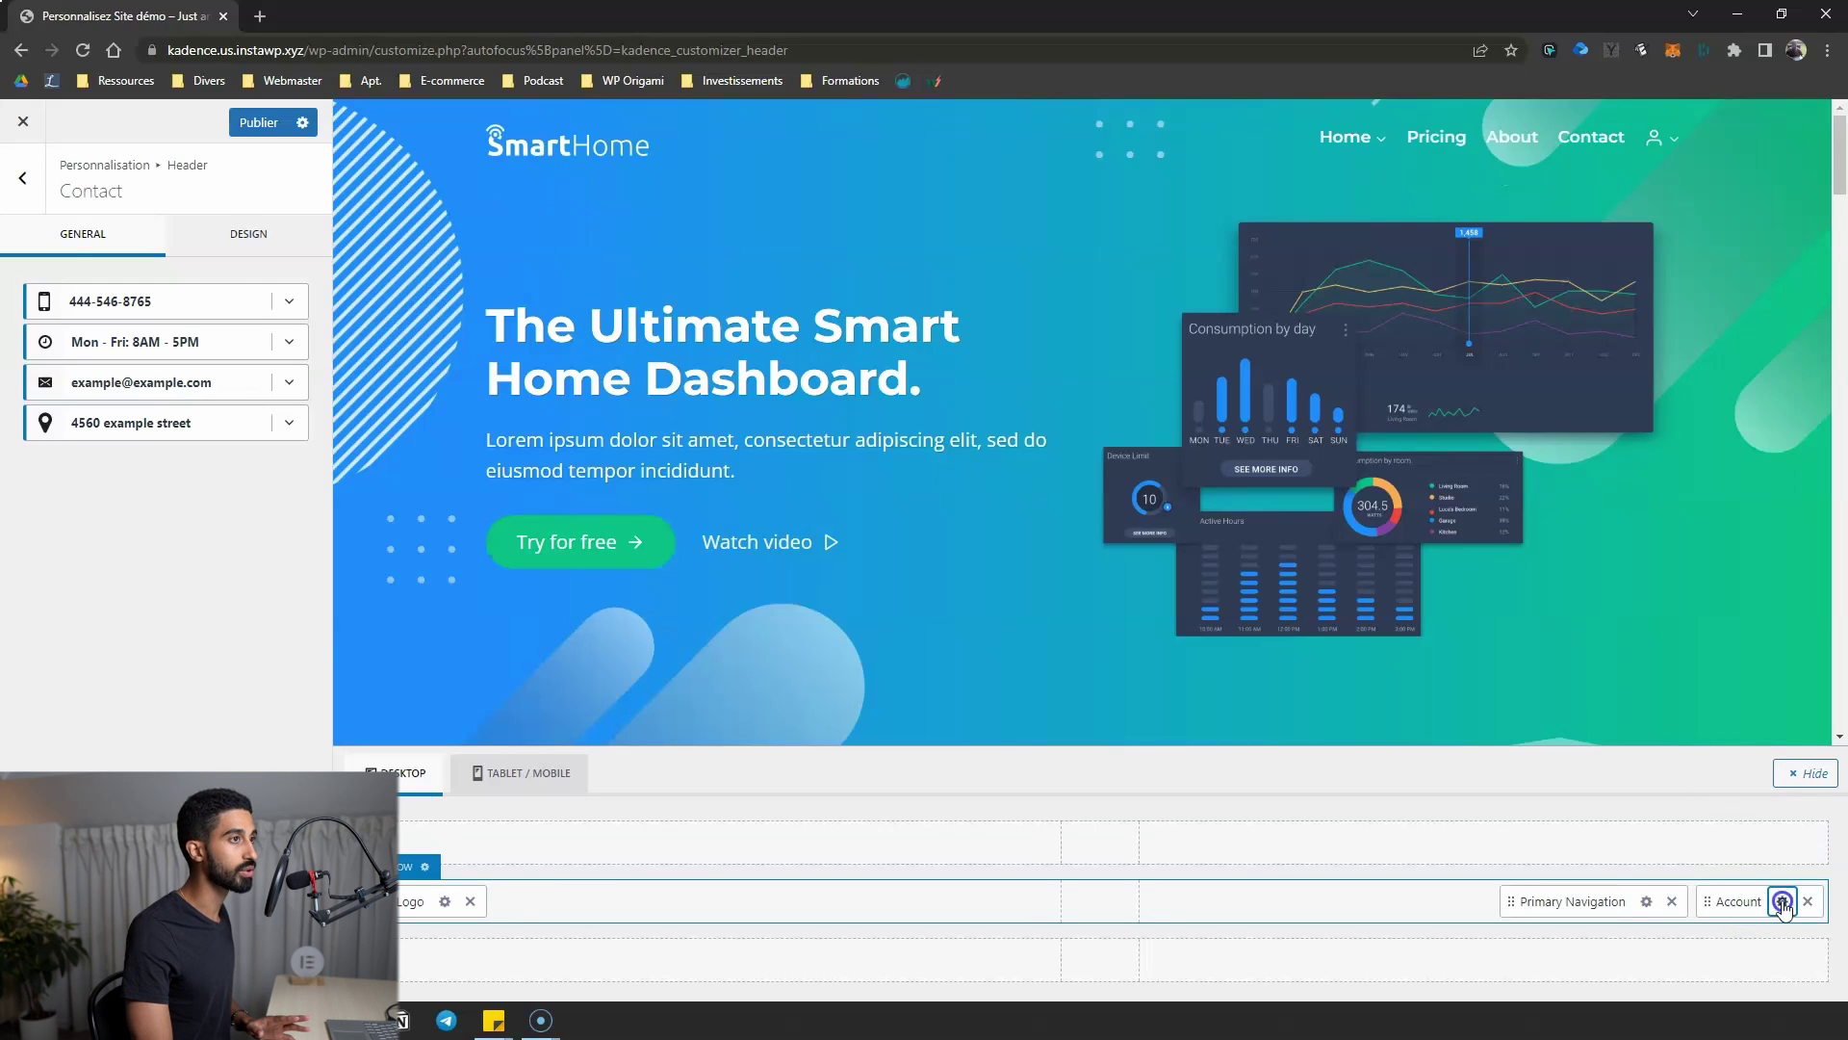
Open the Account element's settings and compare its Logged Out View with its Logged In View
click(1781, 901)
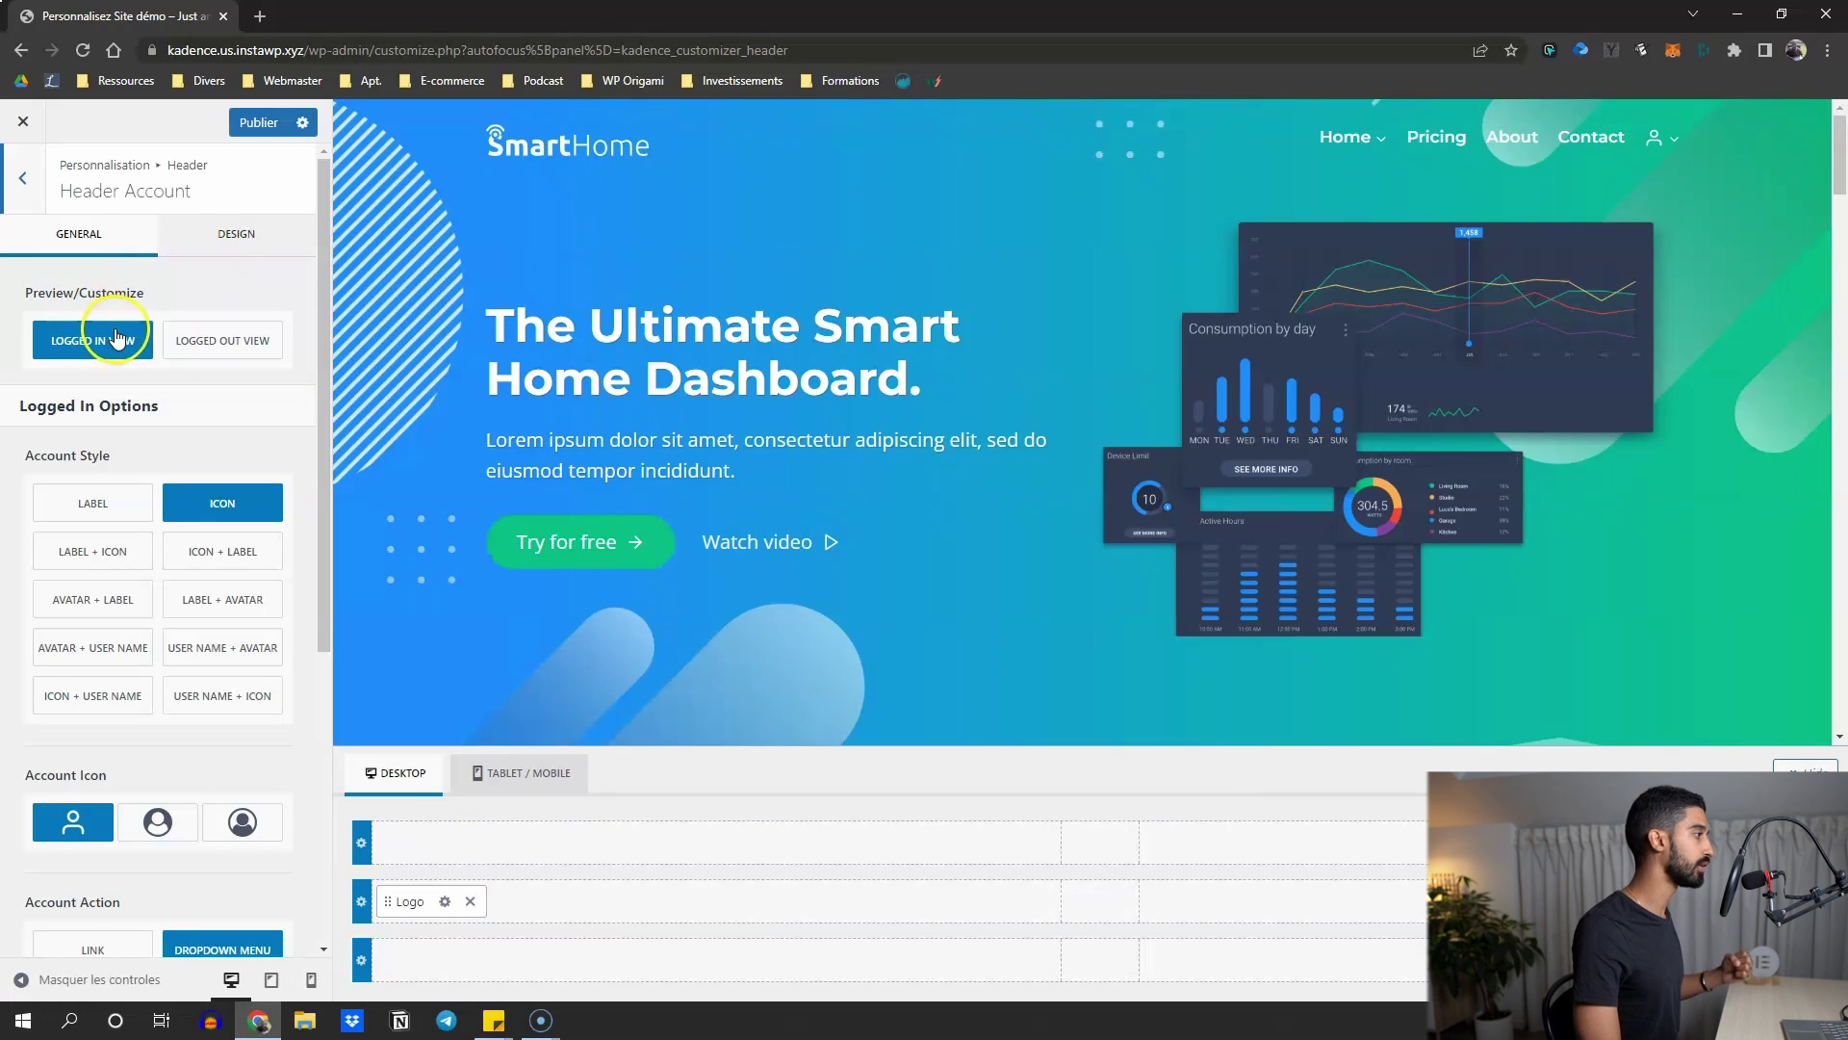
click(223, 340)
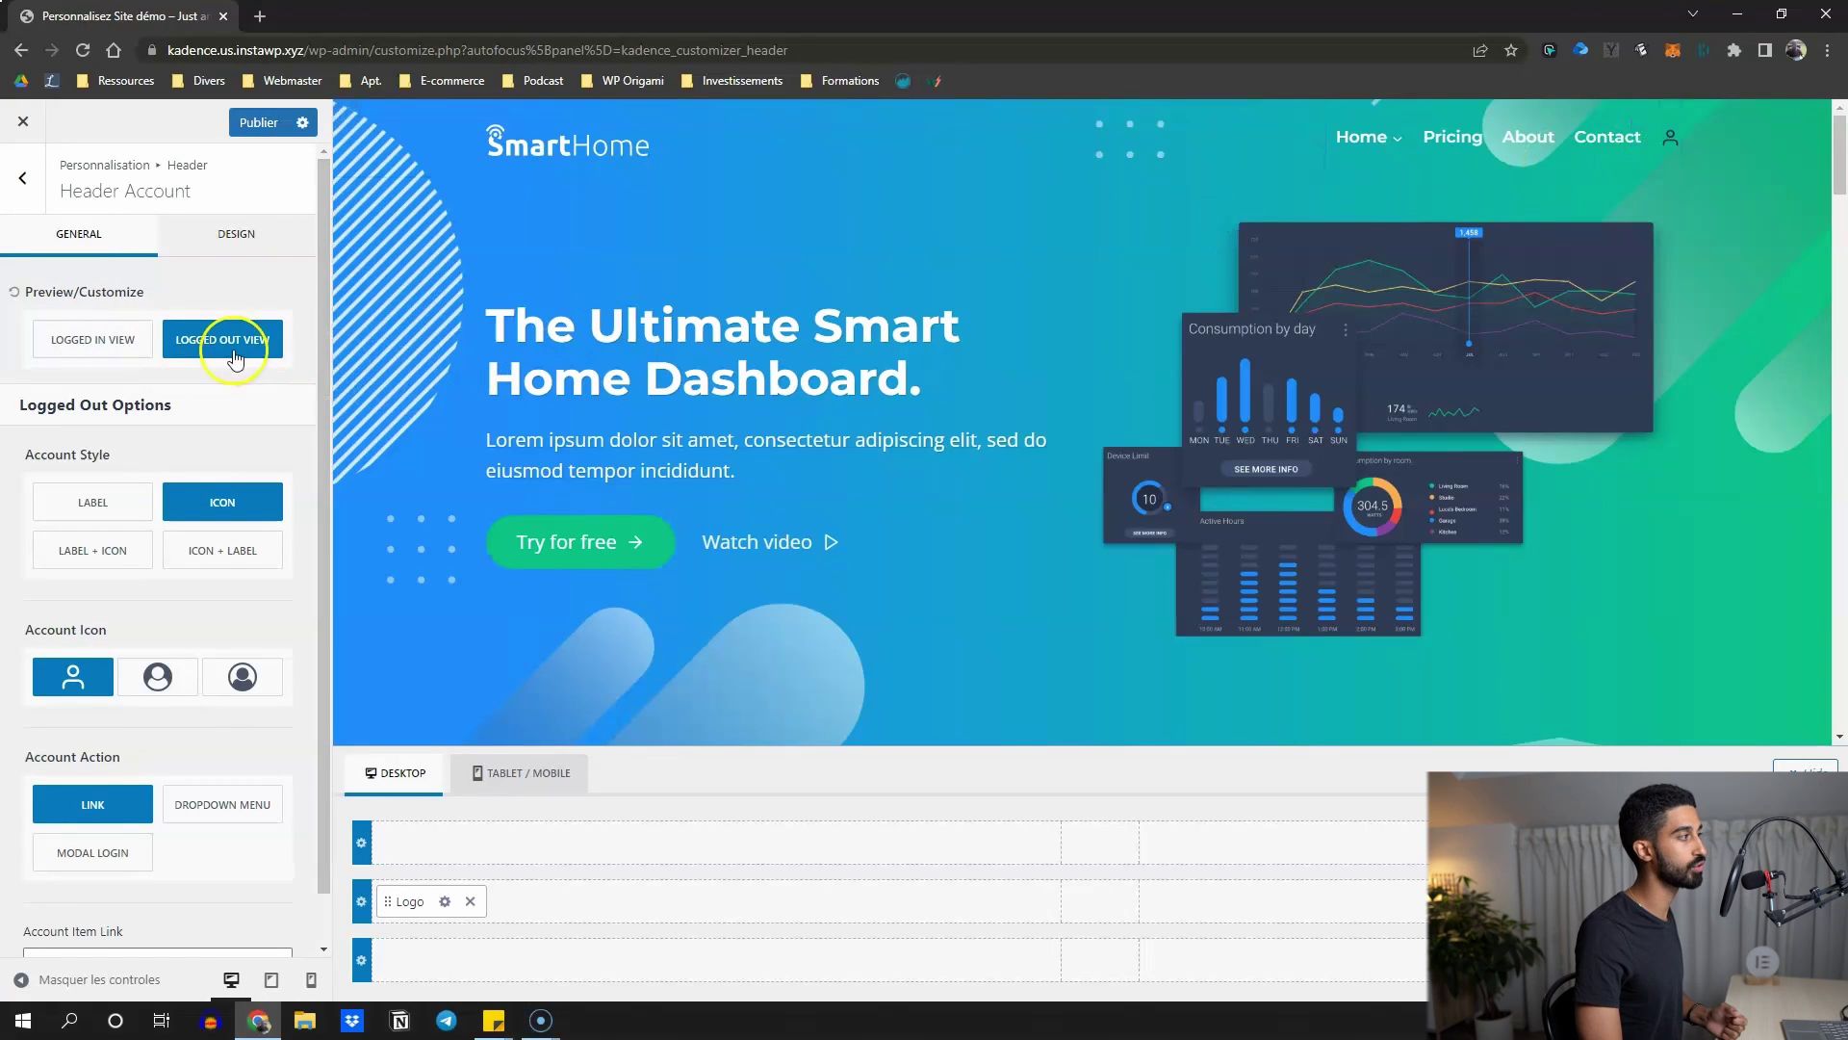
click(93, 339)
Set the logged-in Account Icon to the second option, the circled person, and review the account action and dropdown options
scroll(102, 437, down, 1)
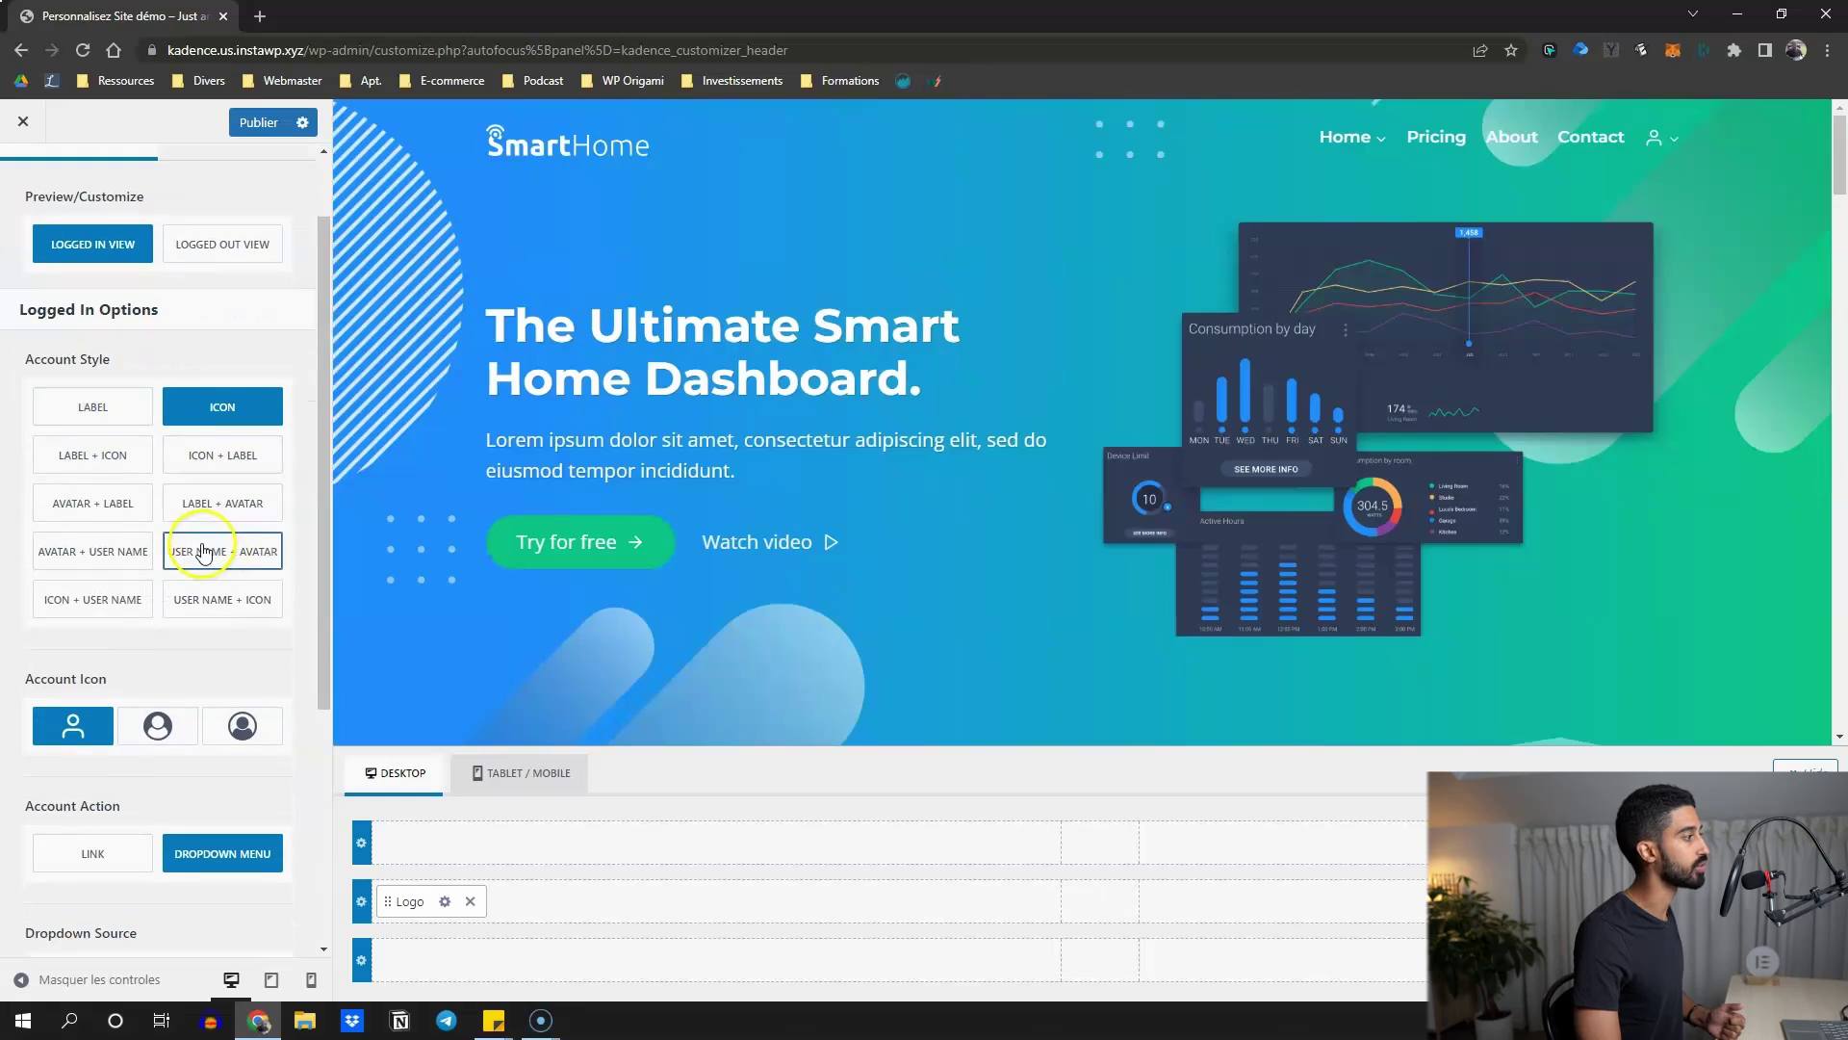
scroll(150, 471, down, 2)
click(158, 535)
scroll(146, 578, down, 1)
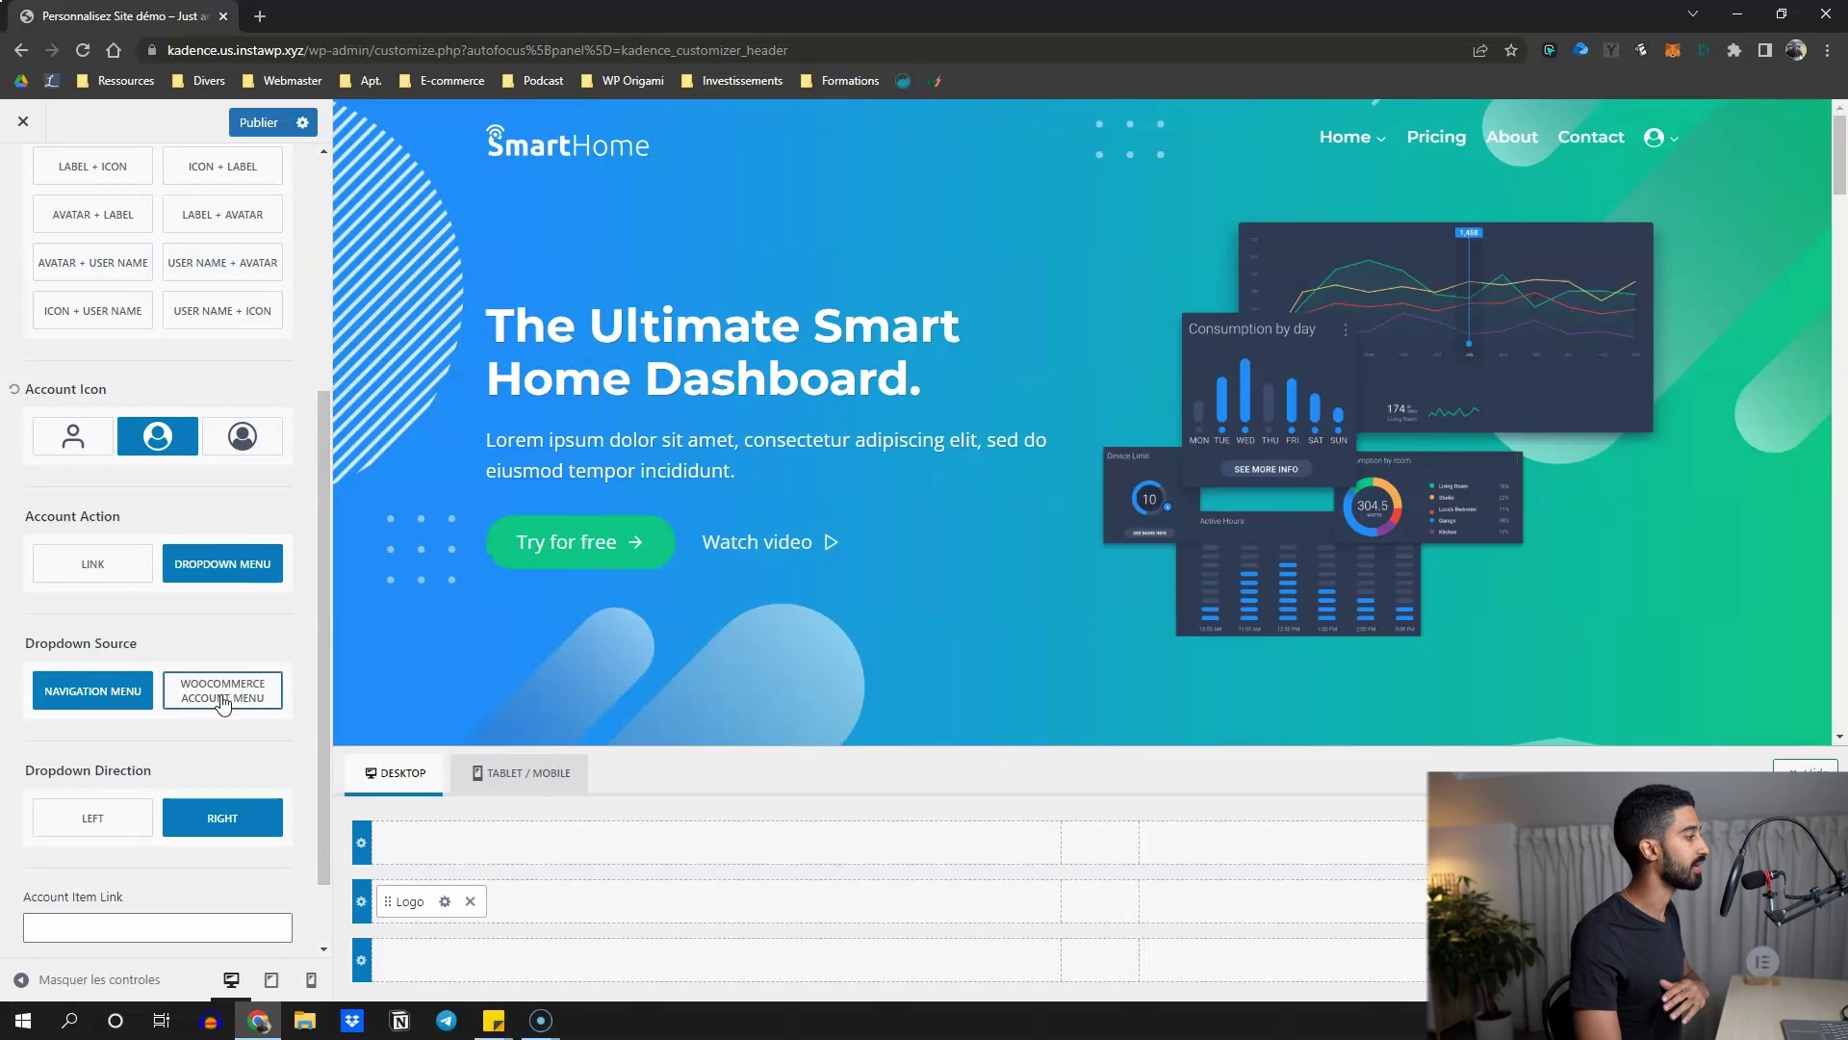
scroll(223, 703, down, 1)
scroll(115, 727, up, 5)
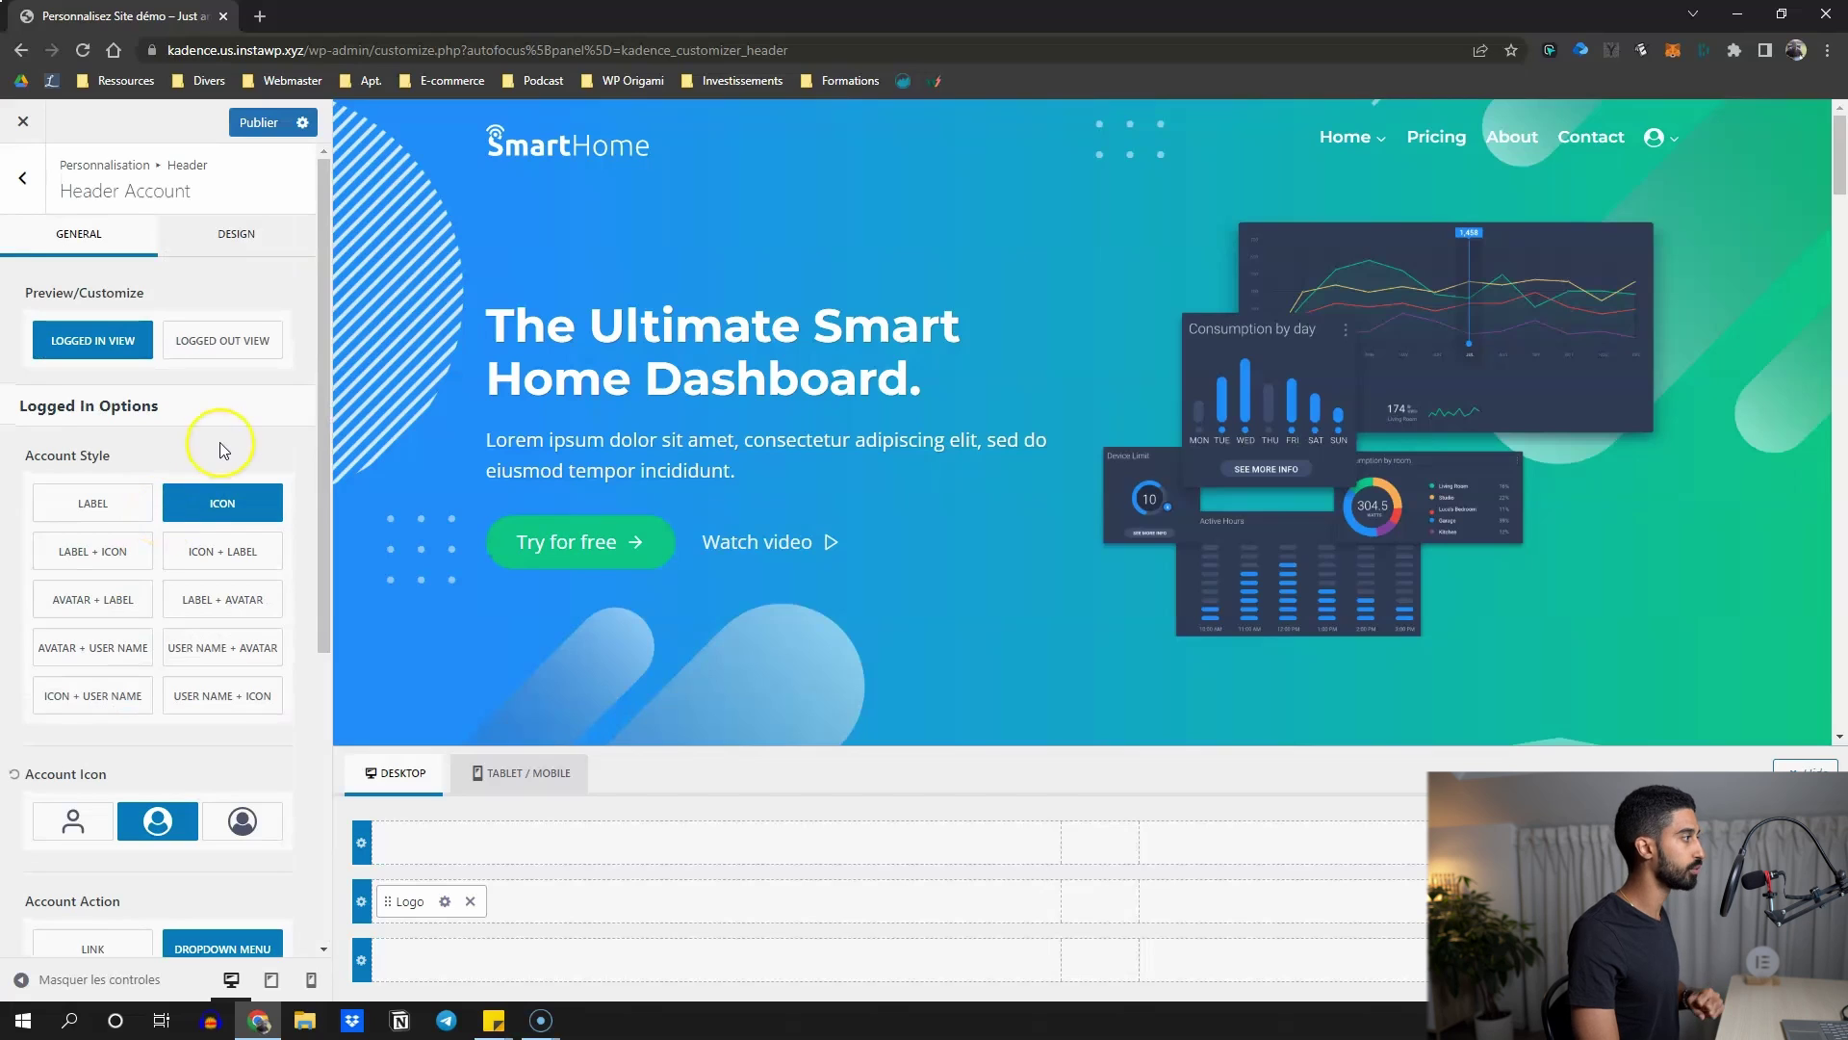
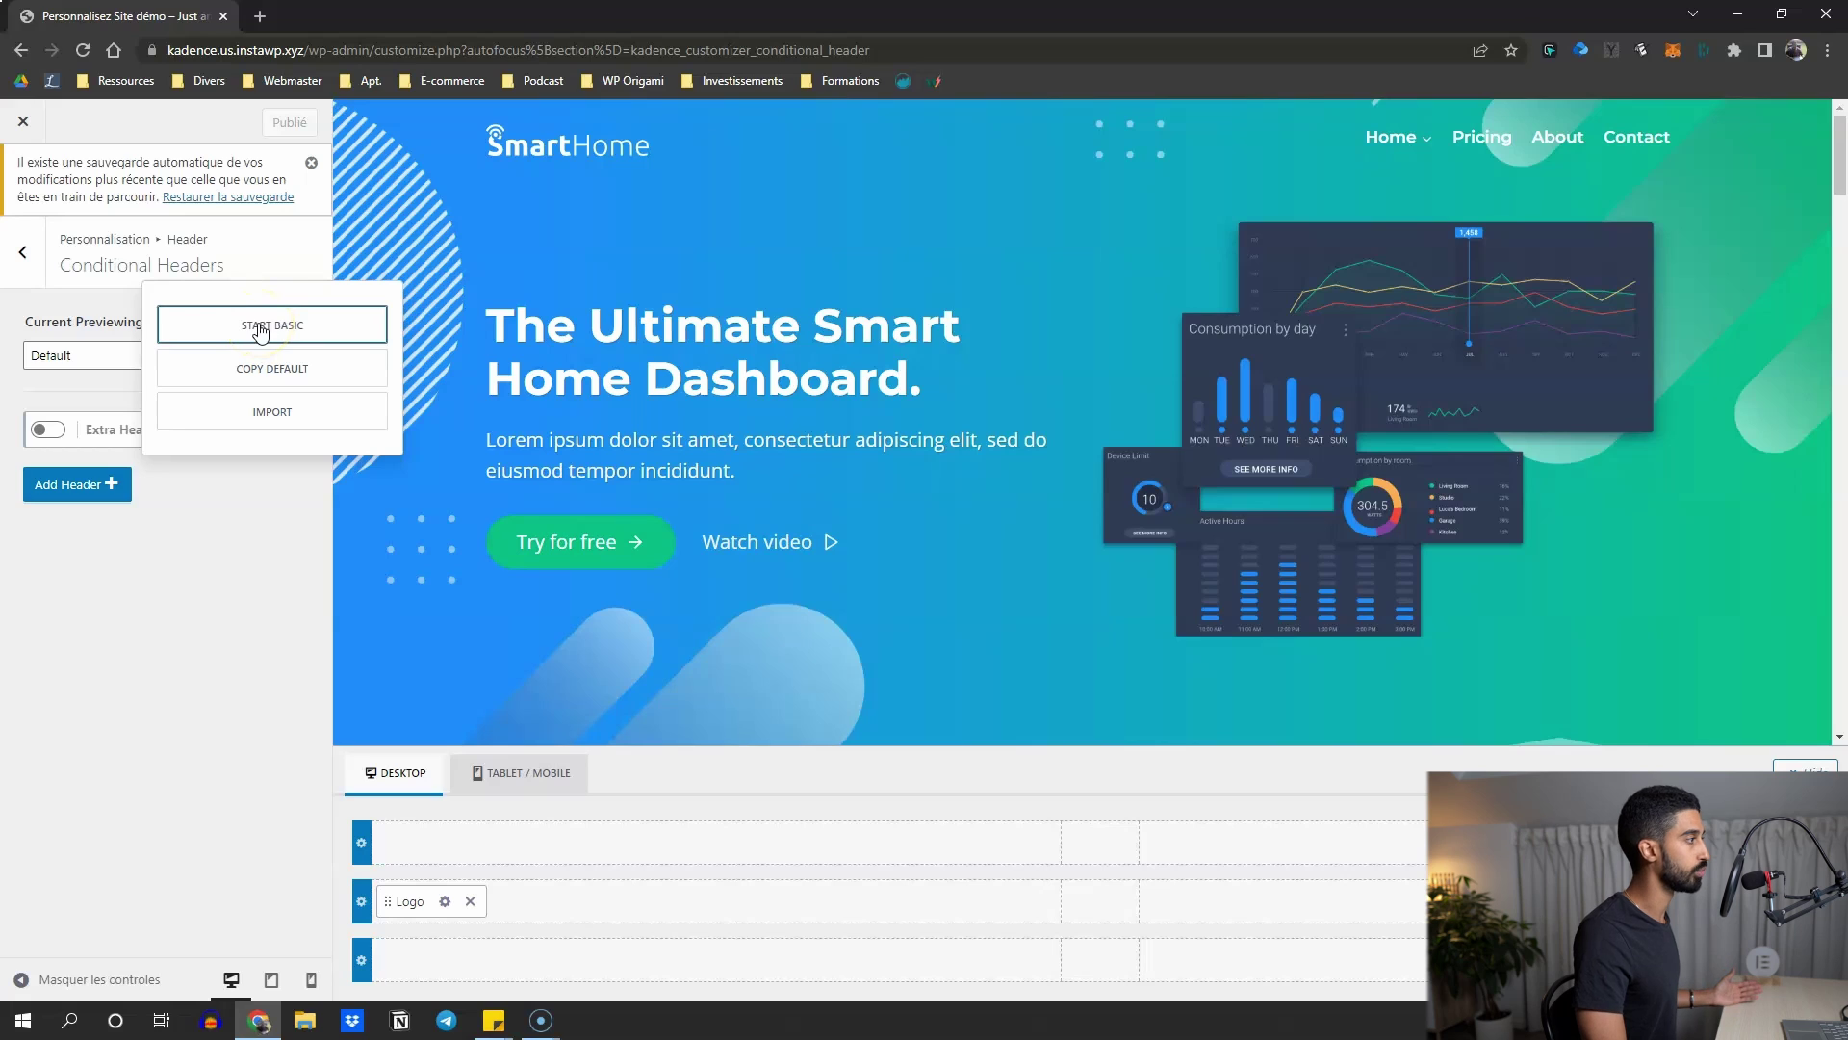
Add a conditional header as a copy of the default one and expand its settings, leaving it switched off
click(274, 375)
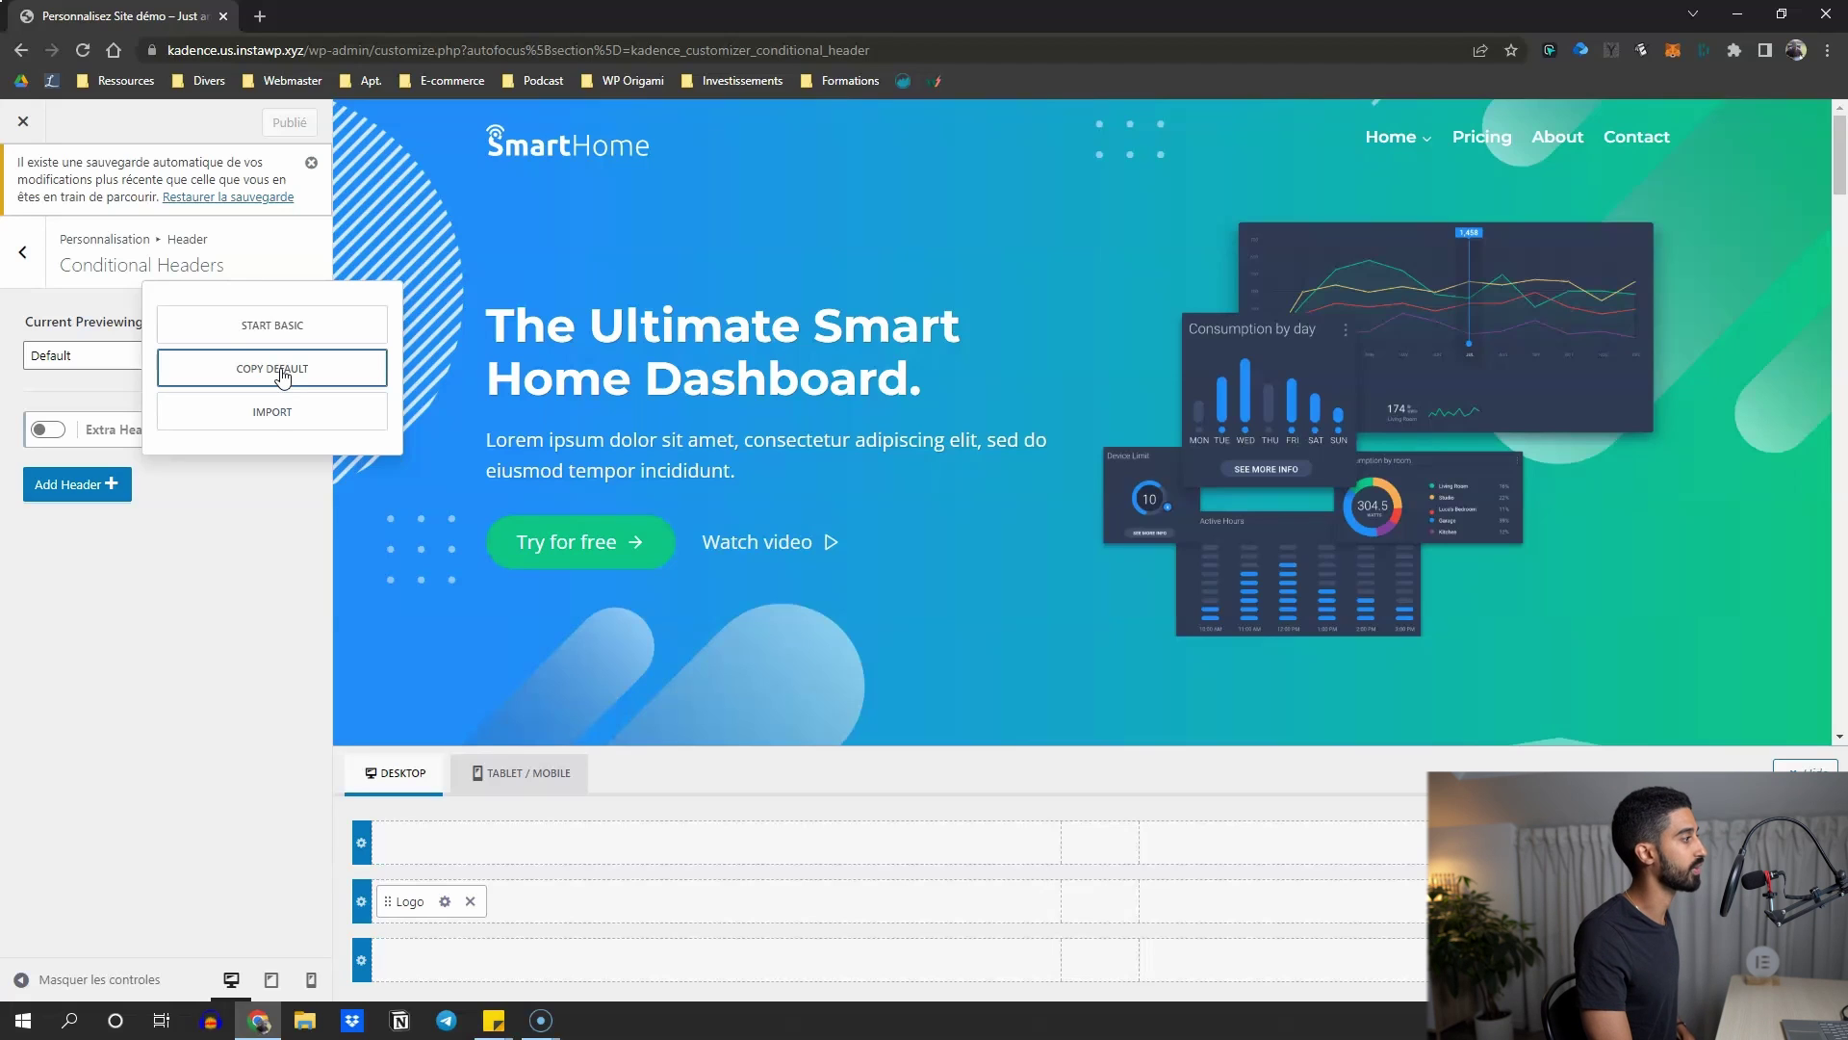
click(298, 399)
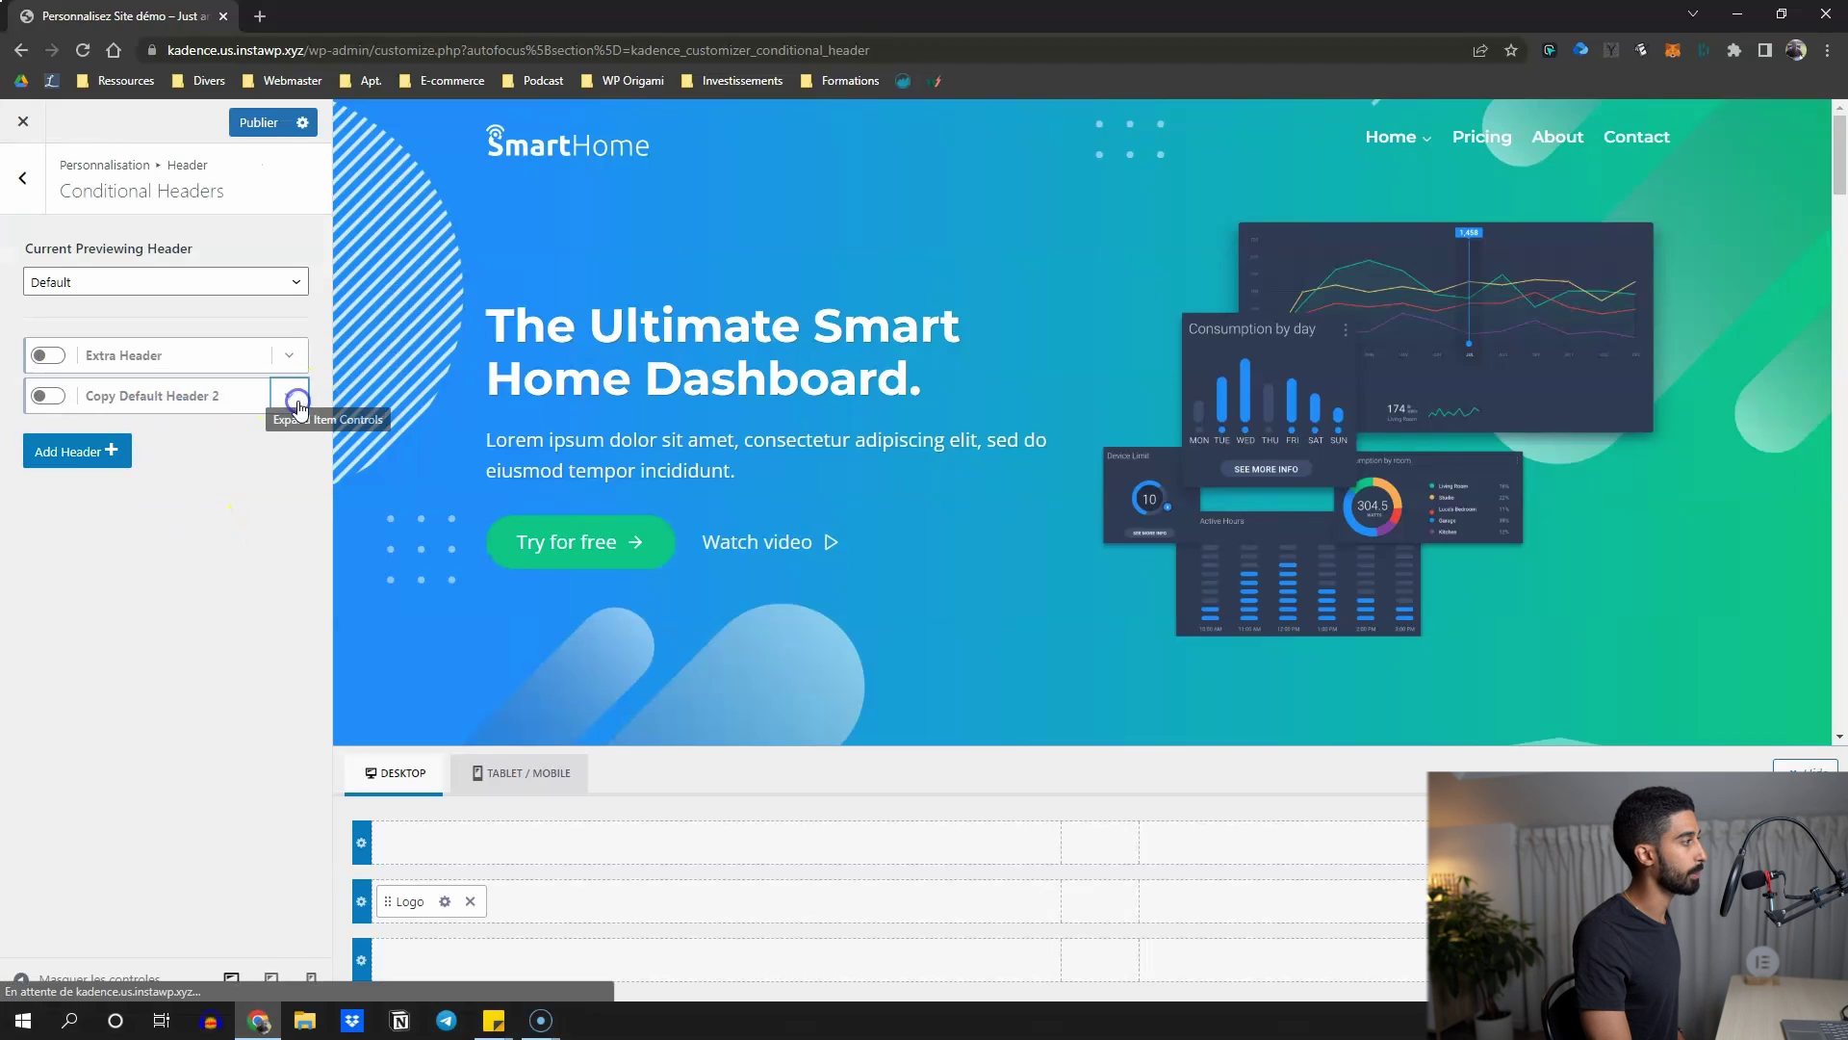
click(48, 395)
click(48, 396)
Examine the Show On conditions offered in the copied header's Display Settings, from archives to single articles and pages
click(154, 520)
scroll(135, 558, down, 1)
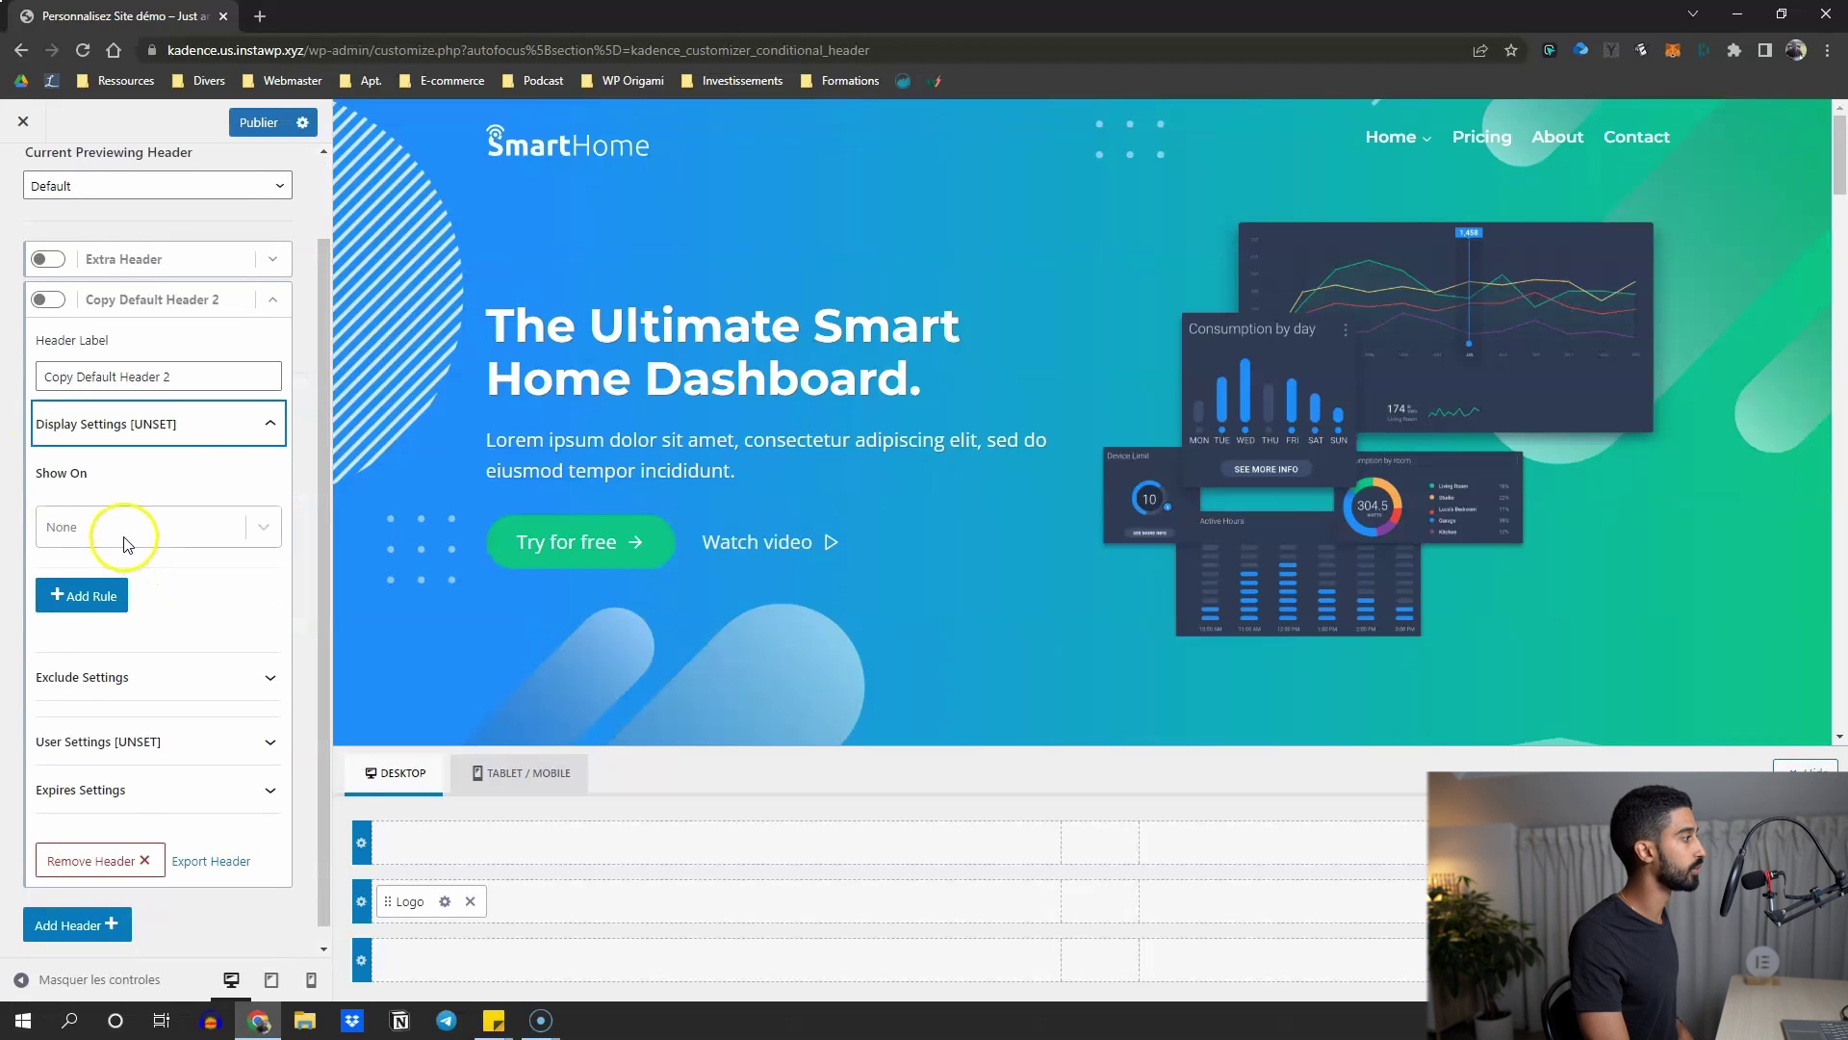
click(123, 544)
scroll(120, 624, down, 3)
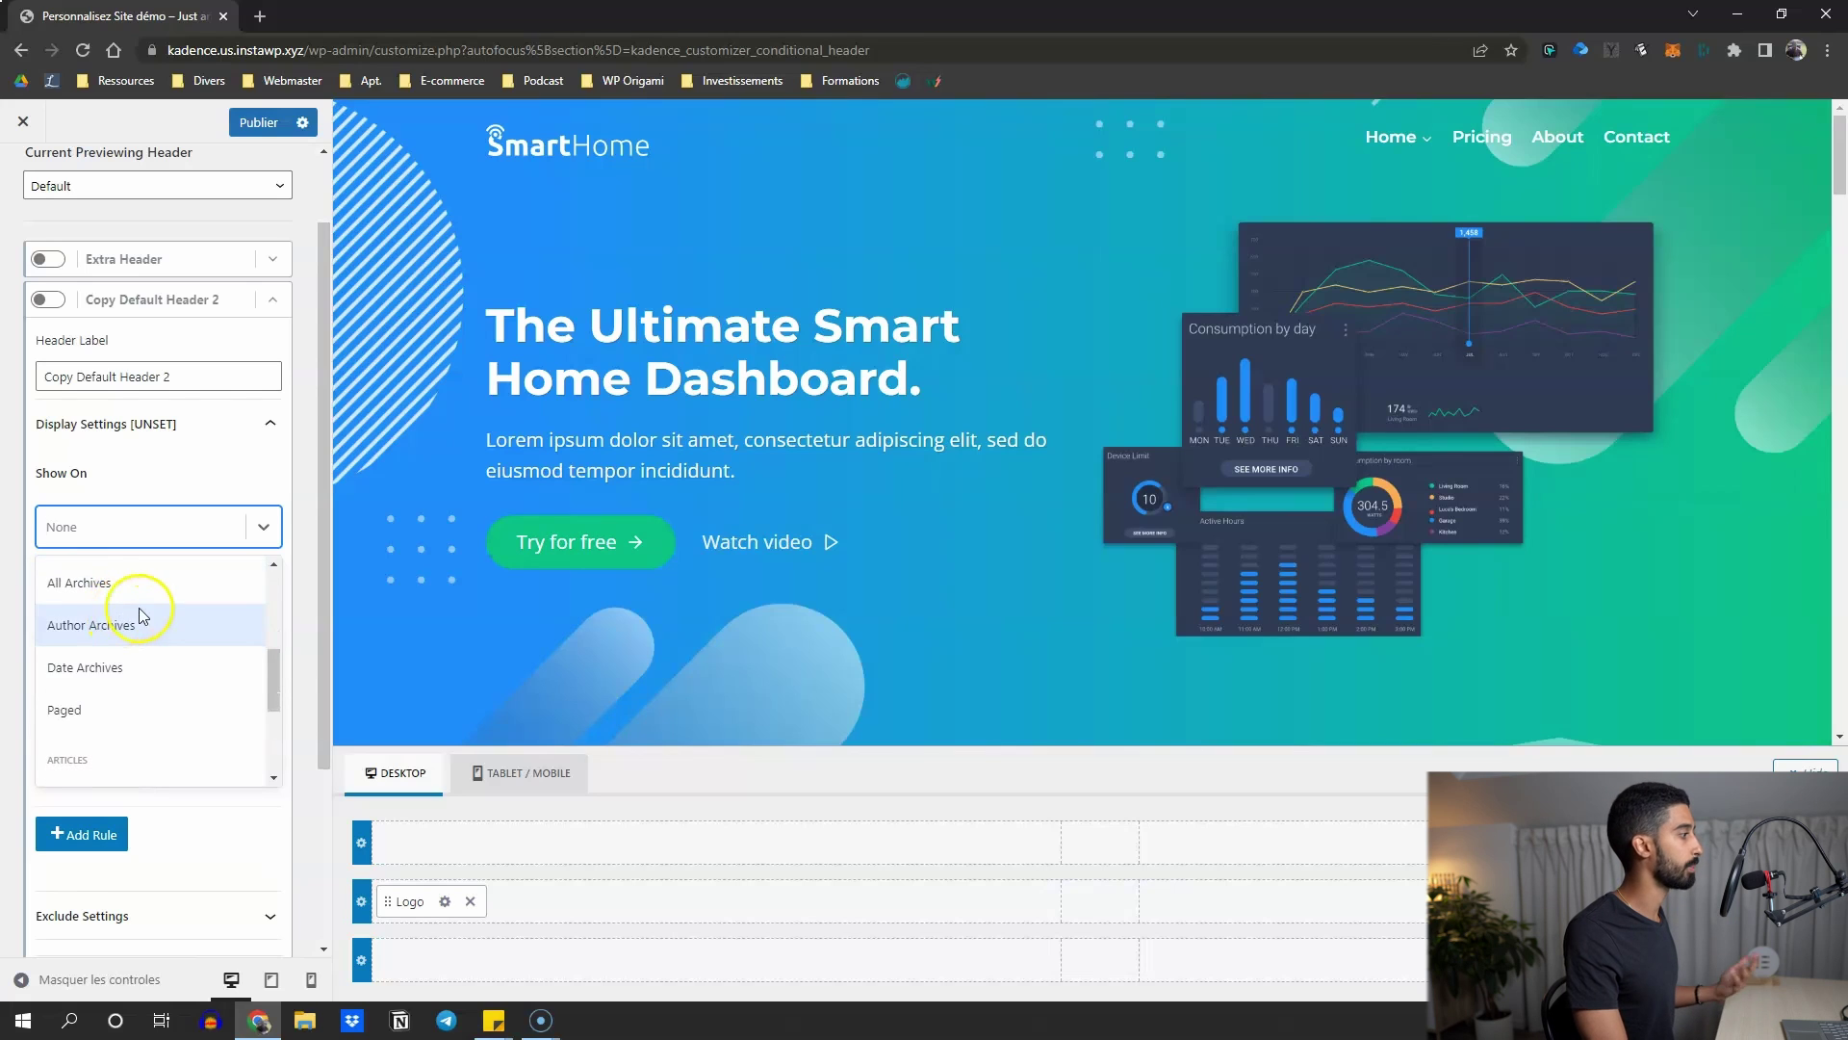
scroll(129, 630, down, 3)
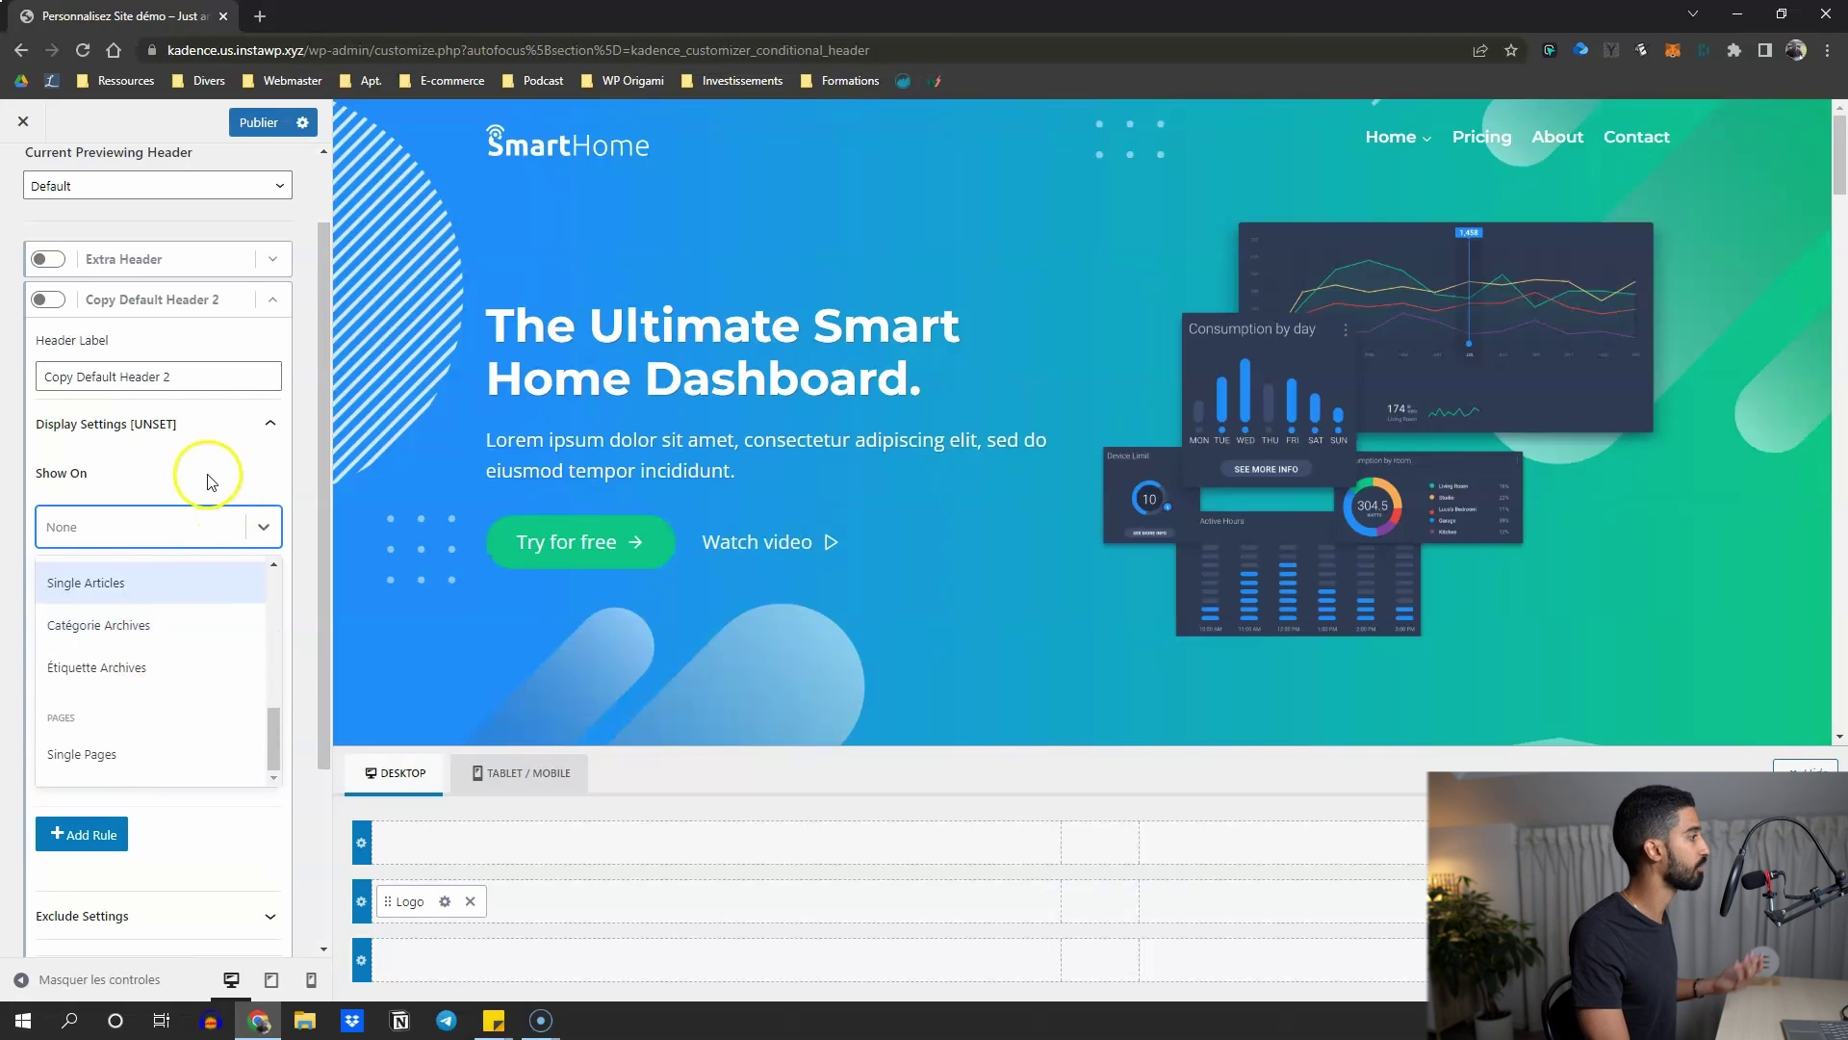
click(210, 481)
click(164, 423)
Examine the user roles offered under Visible to in the copied header's User Settings
click(178, 583)
click(132, 667)
scroll(123, 770, down, 3)
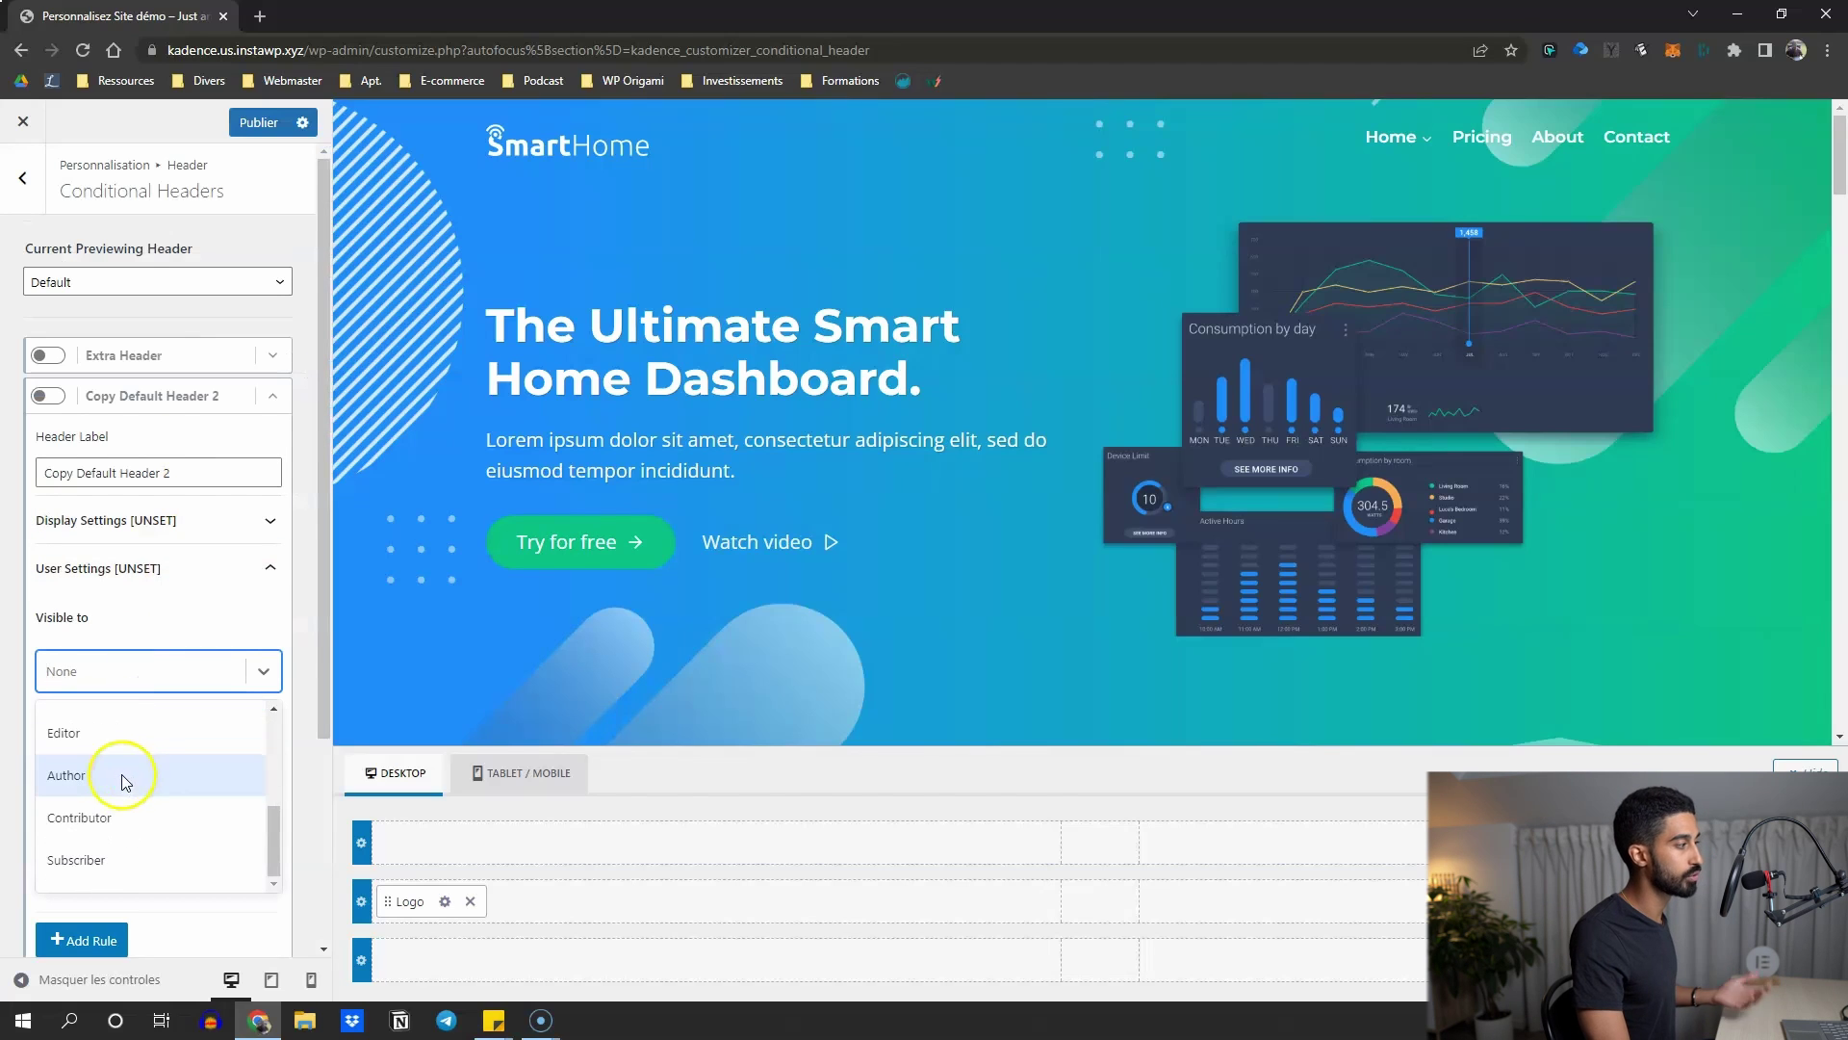
scroll(135, 750, up, 3)
click(183, 595)
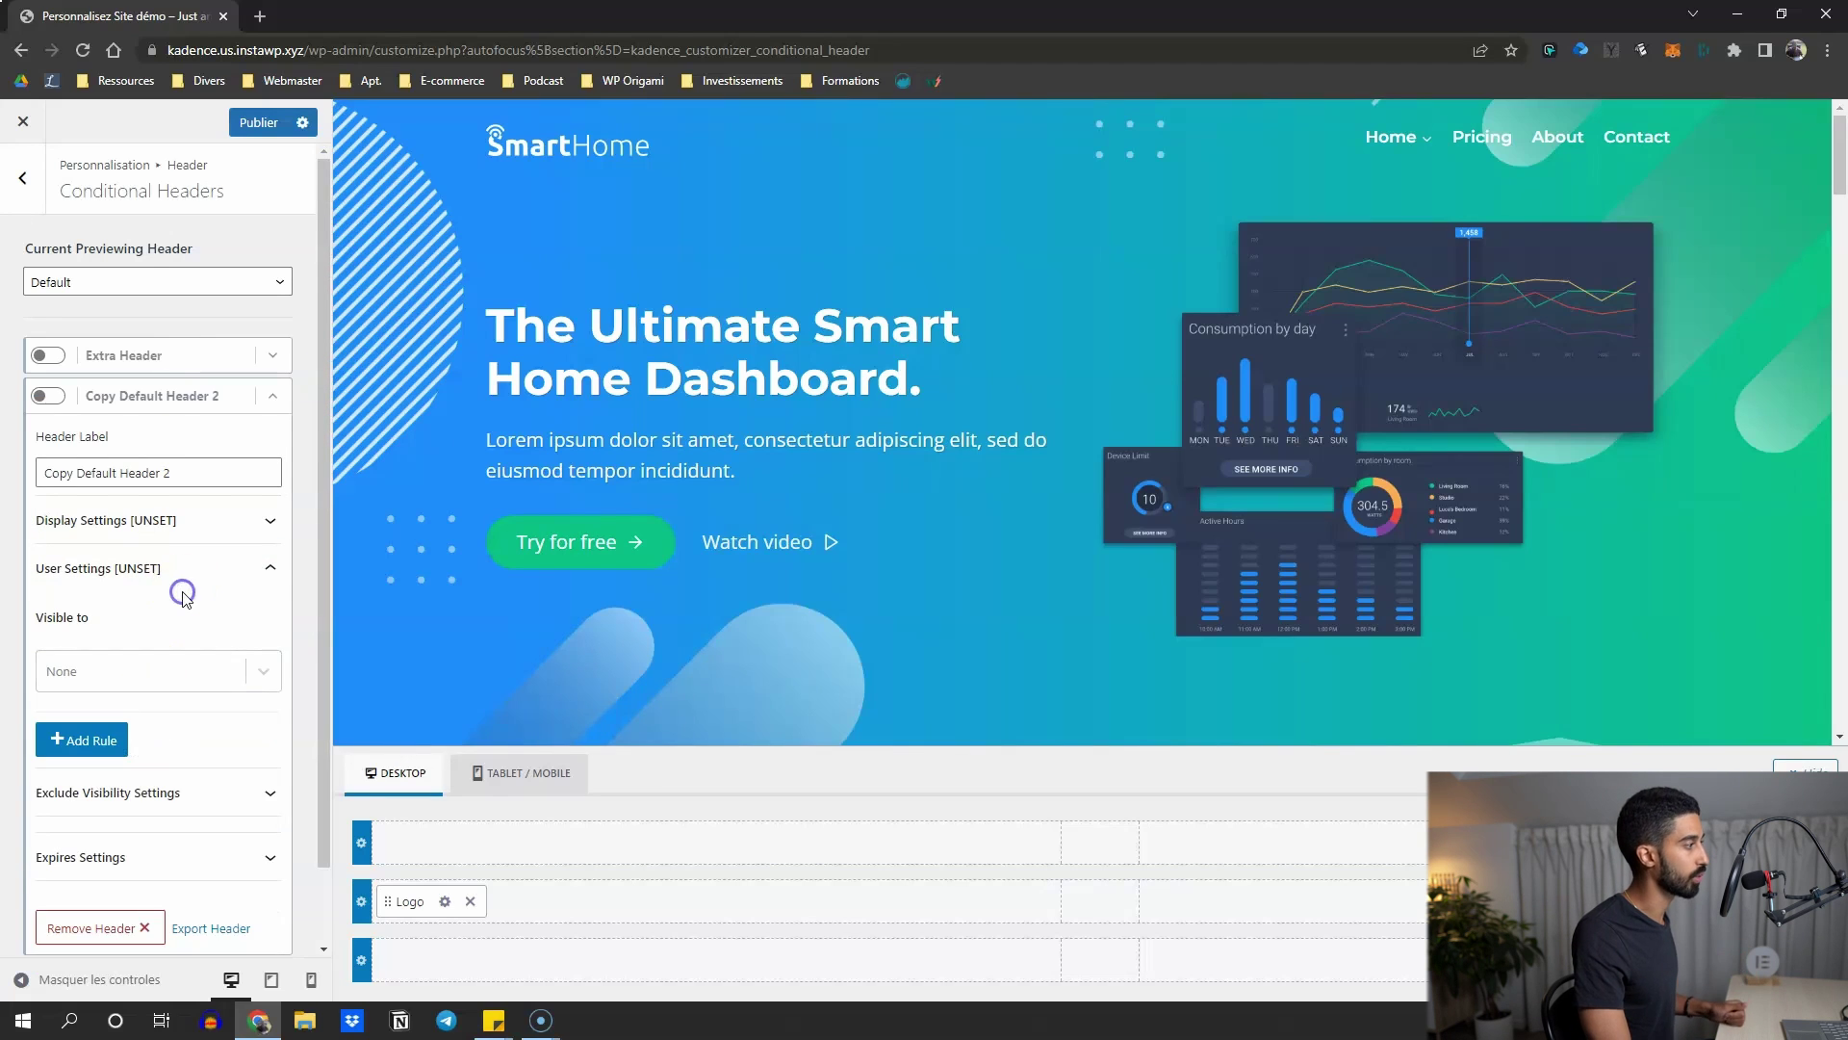
click(183, 575)
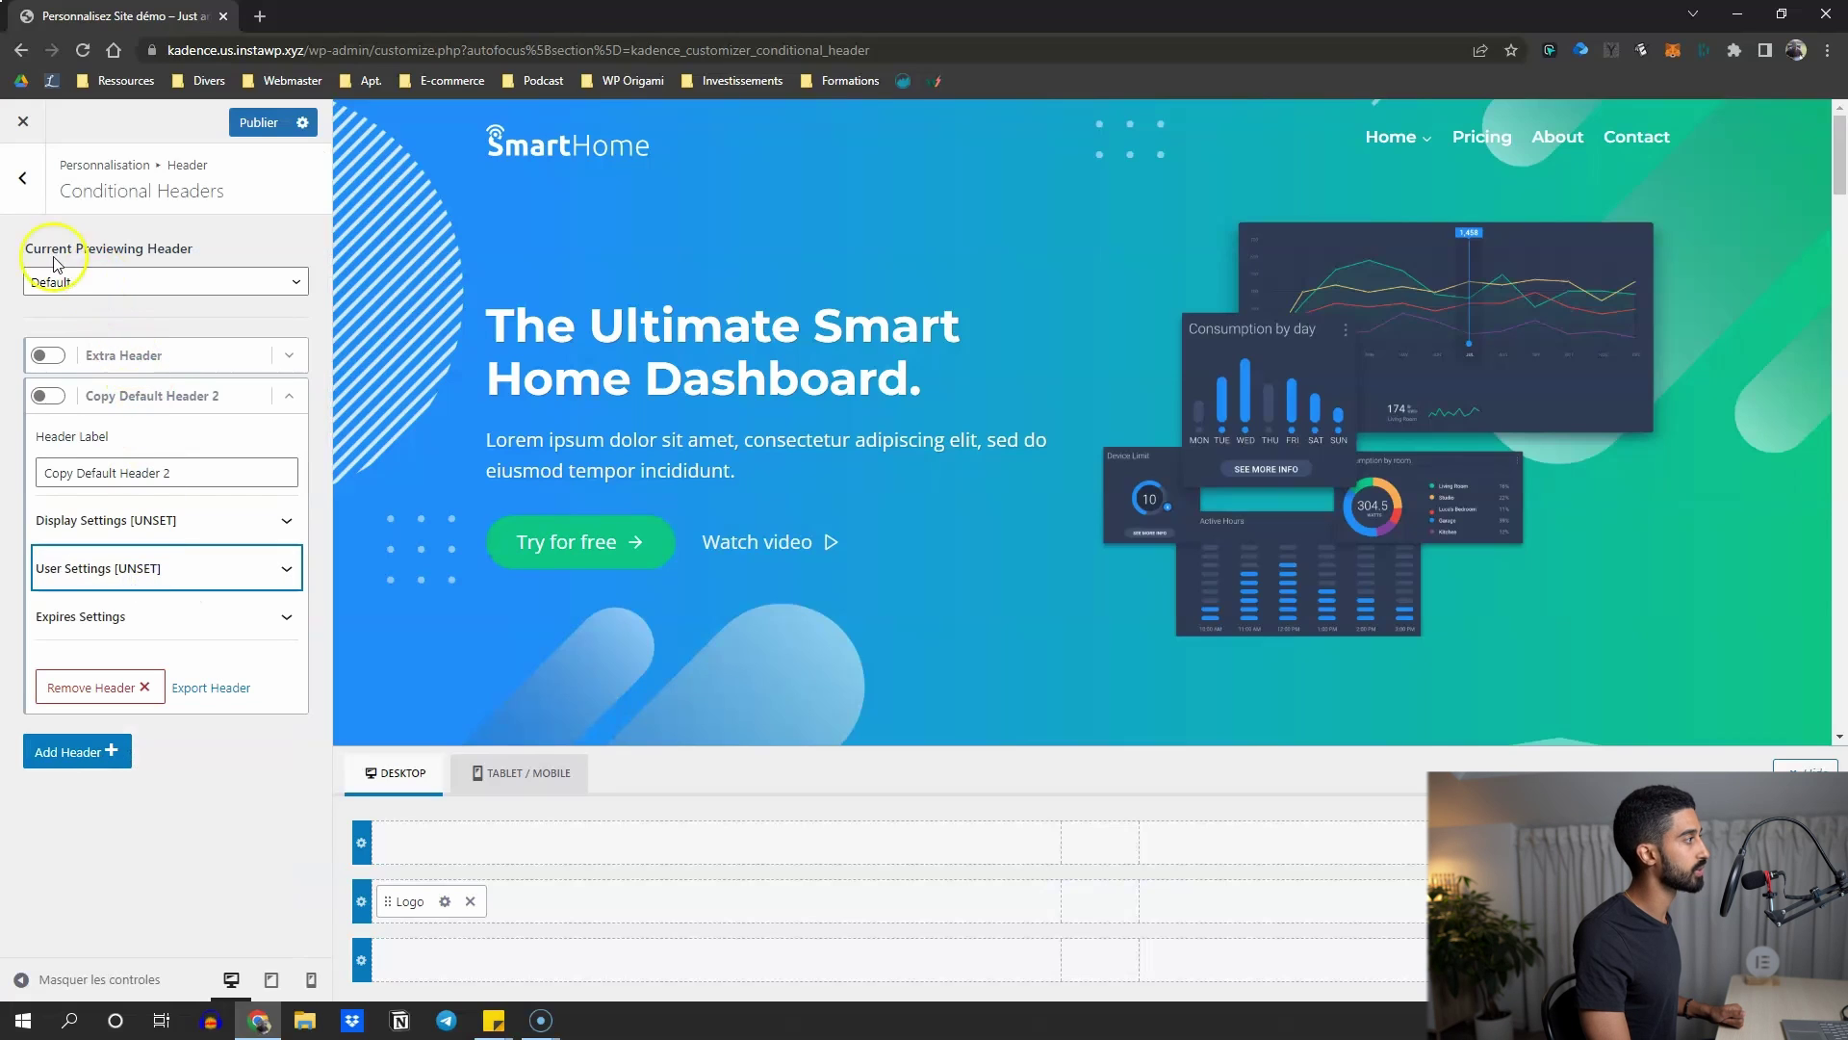
Choose Copy Default Header 2 as the Current Previewing Header
drag(19, 254, 65, 248)
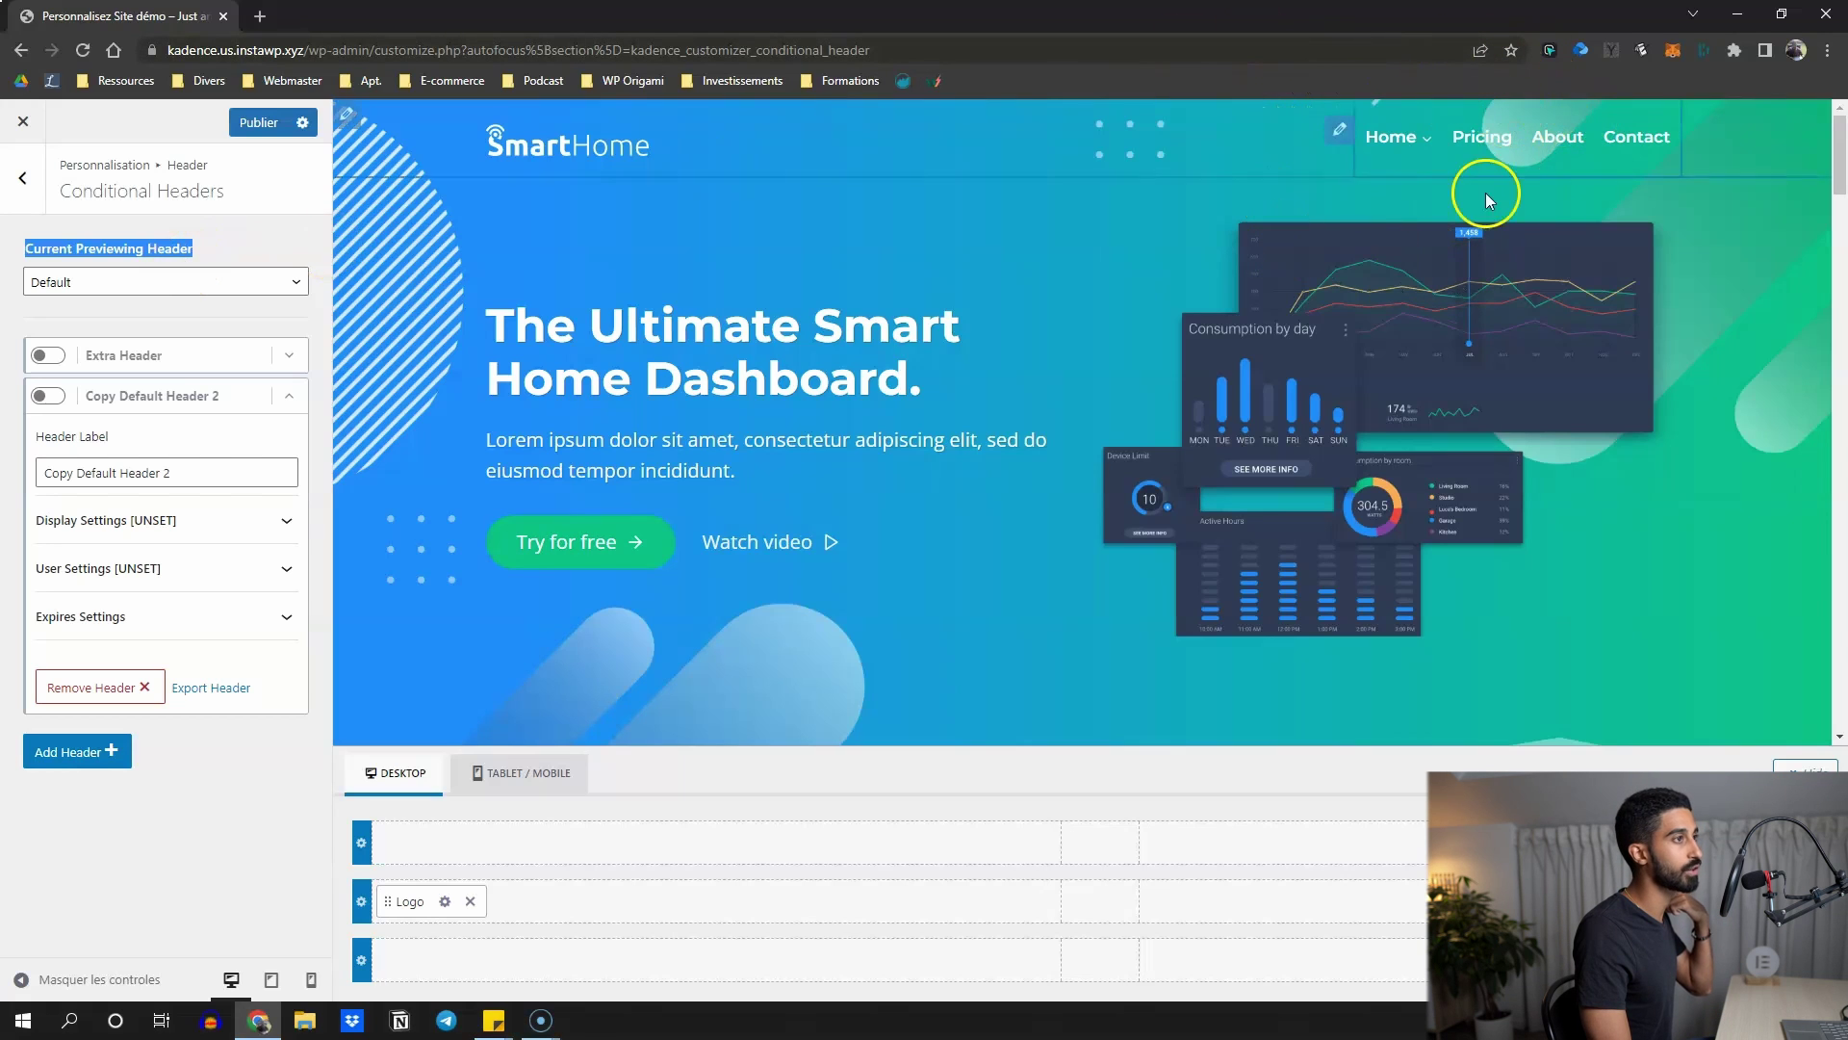
click(176, 281)
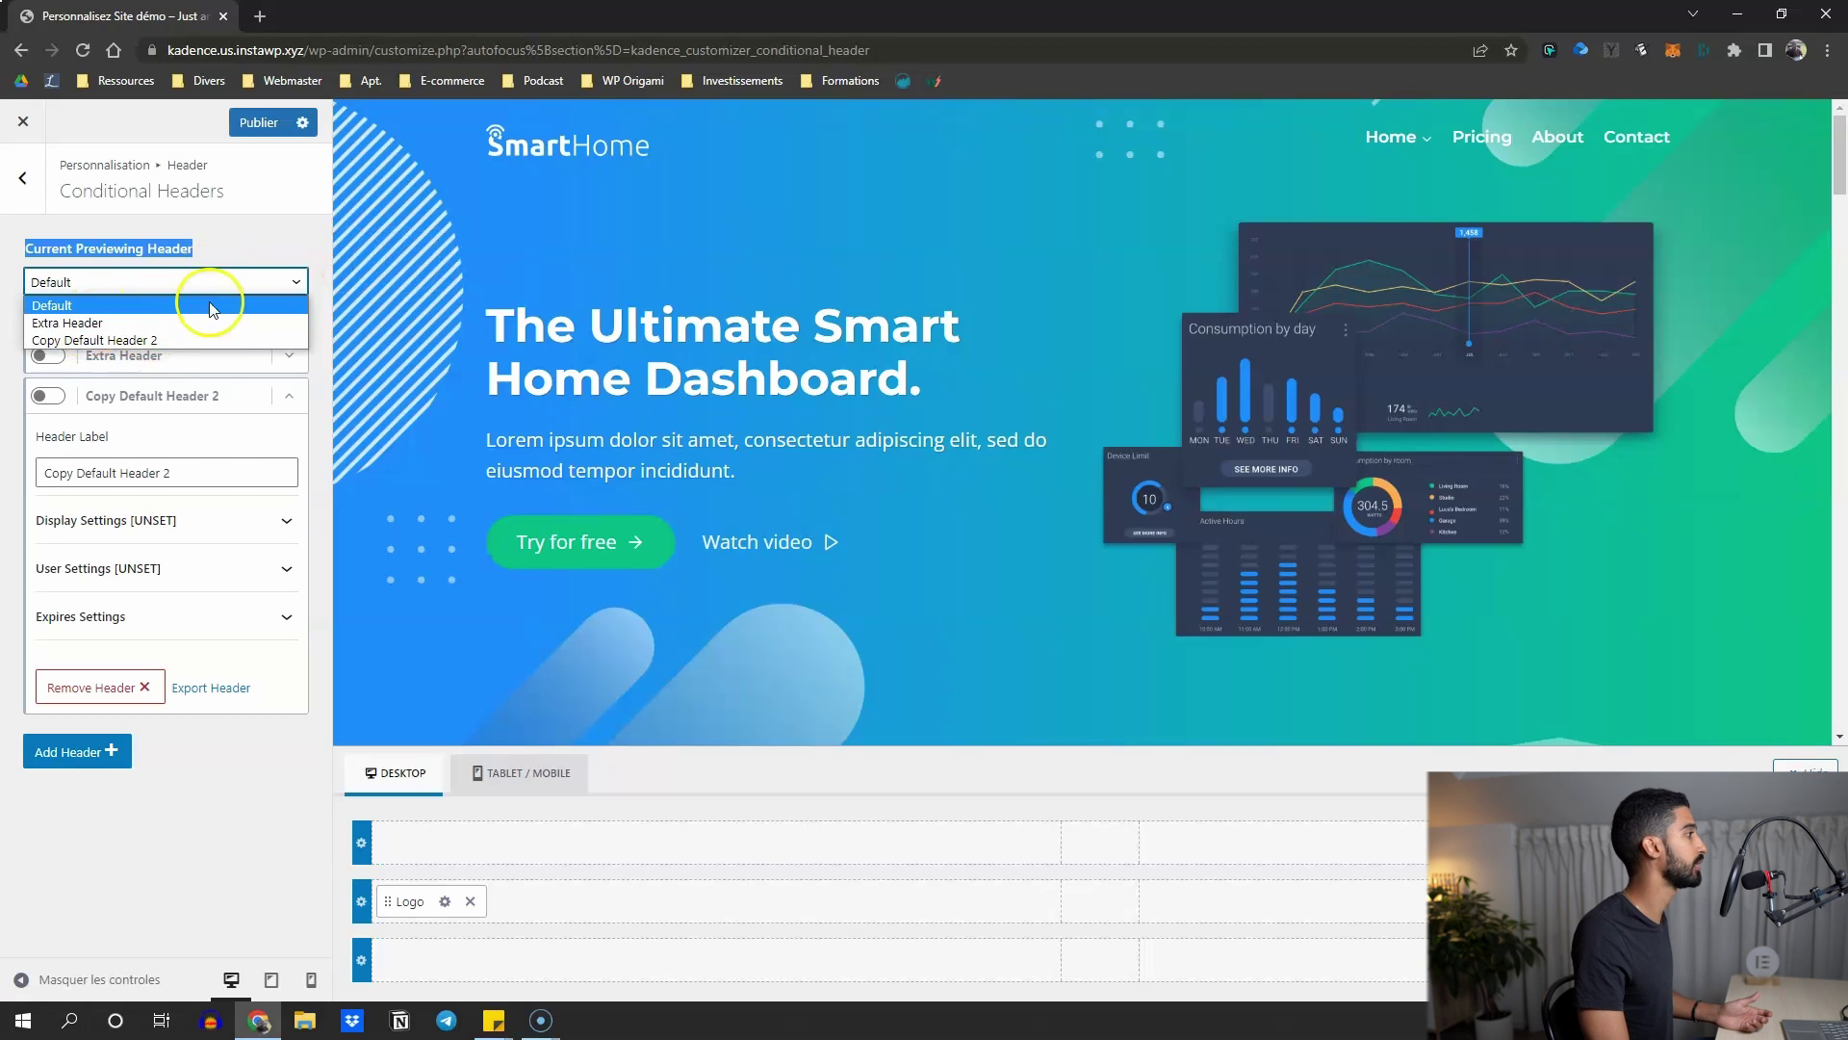
click(243, 248)
click(191, 280)
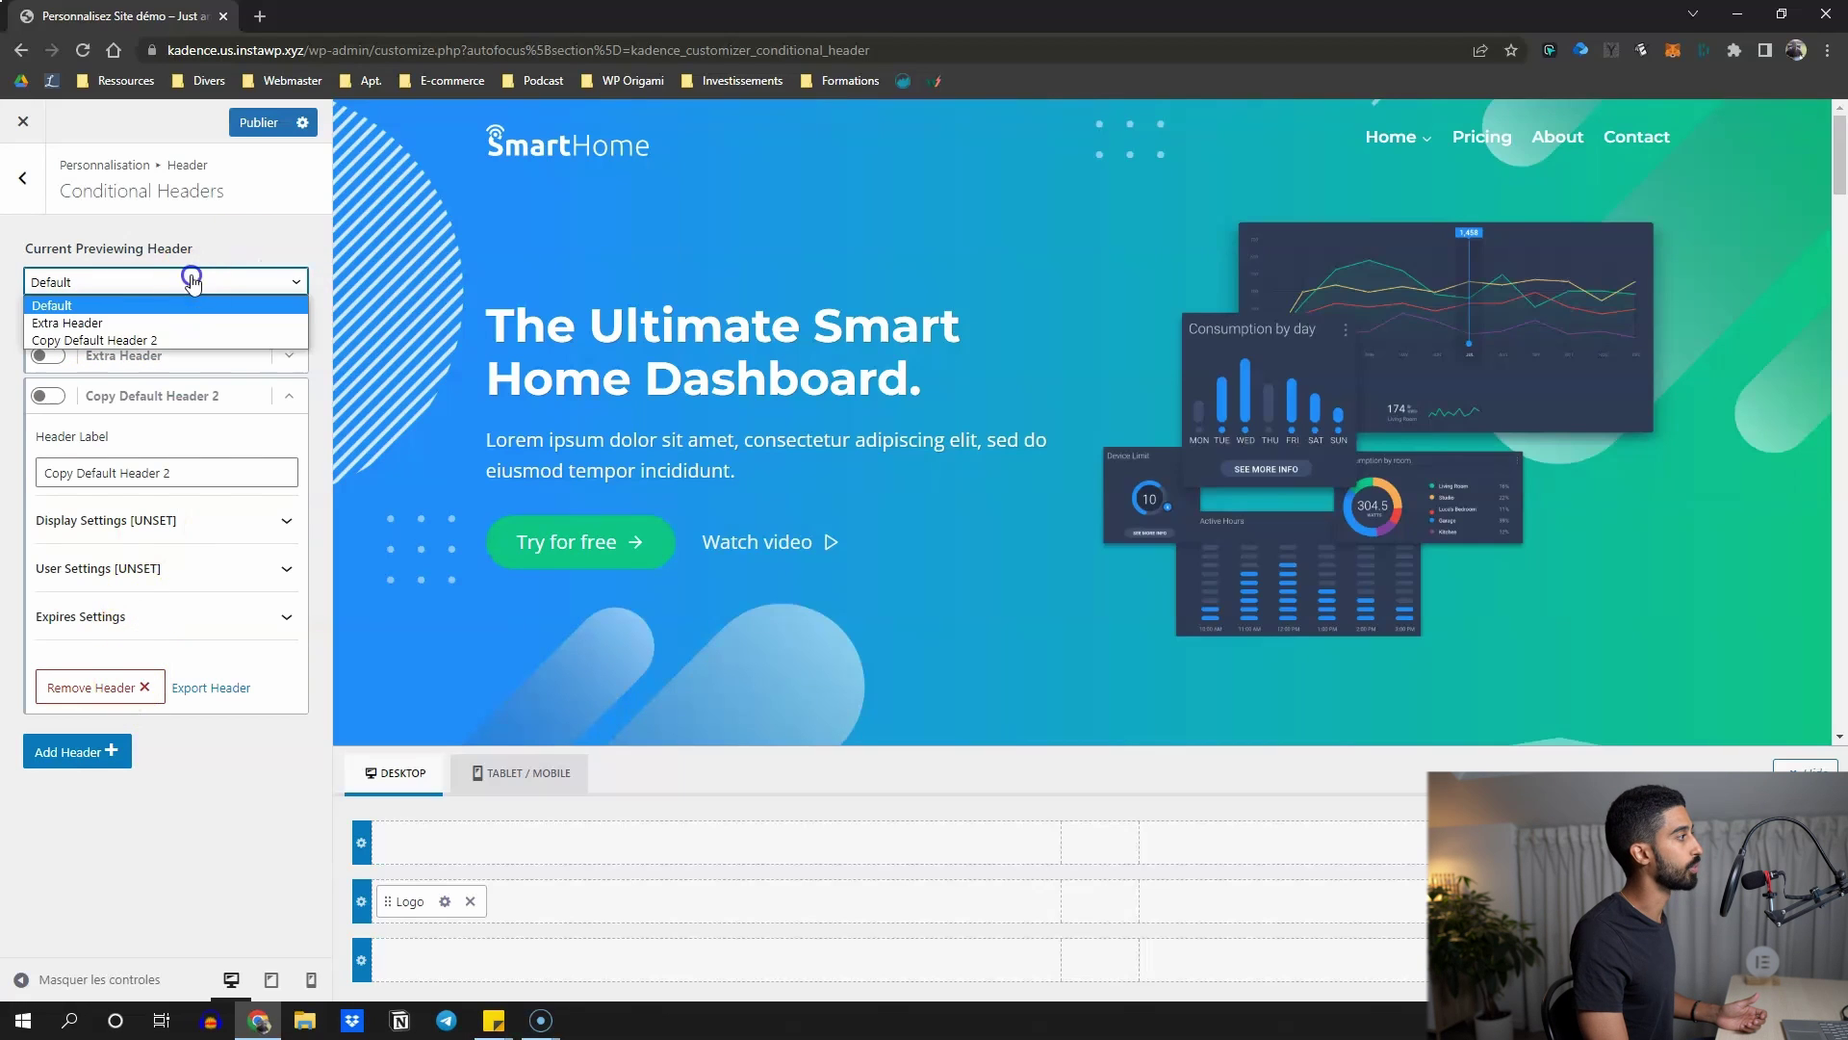
click(125, 340)
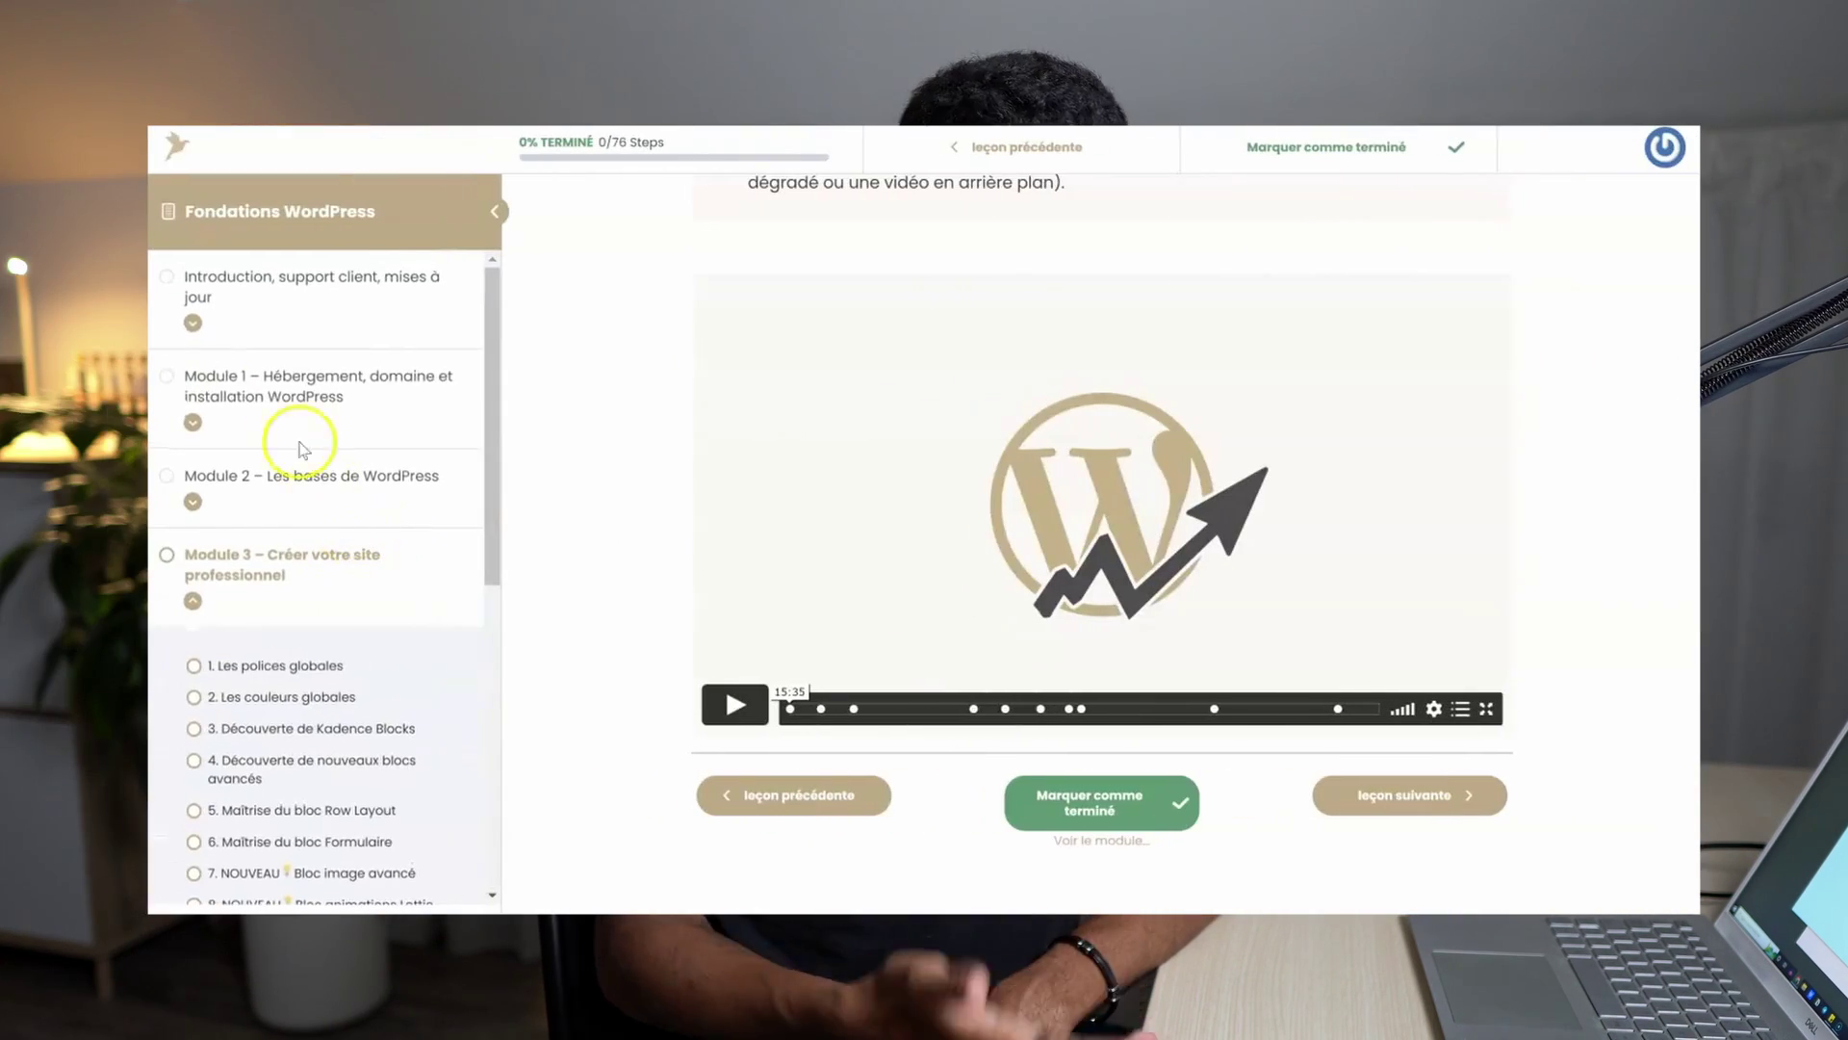
Switch to the Fondations WordPress course and view Module 1's first lesson on buying a domain, hosting and installing WordPress
click(272, 390)
click(271, 493)
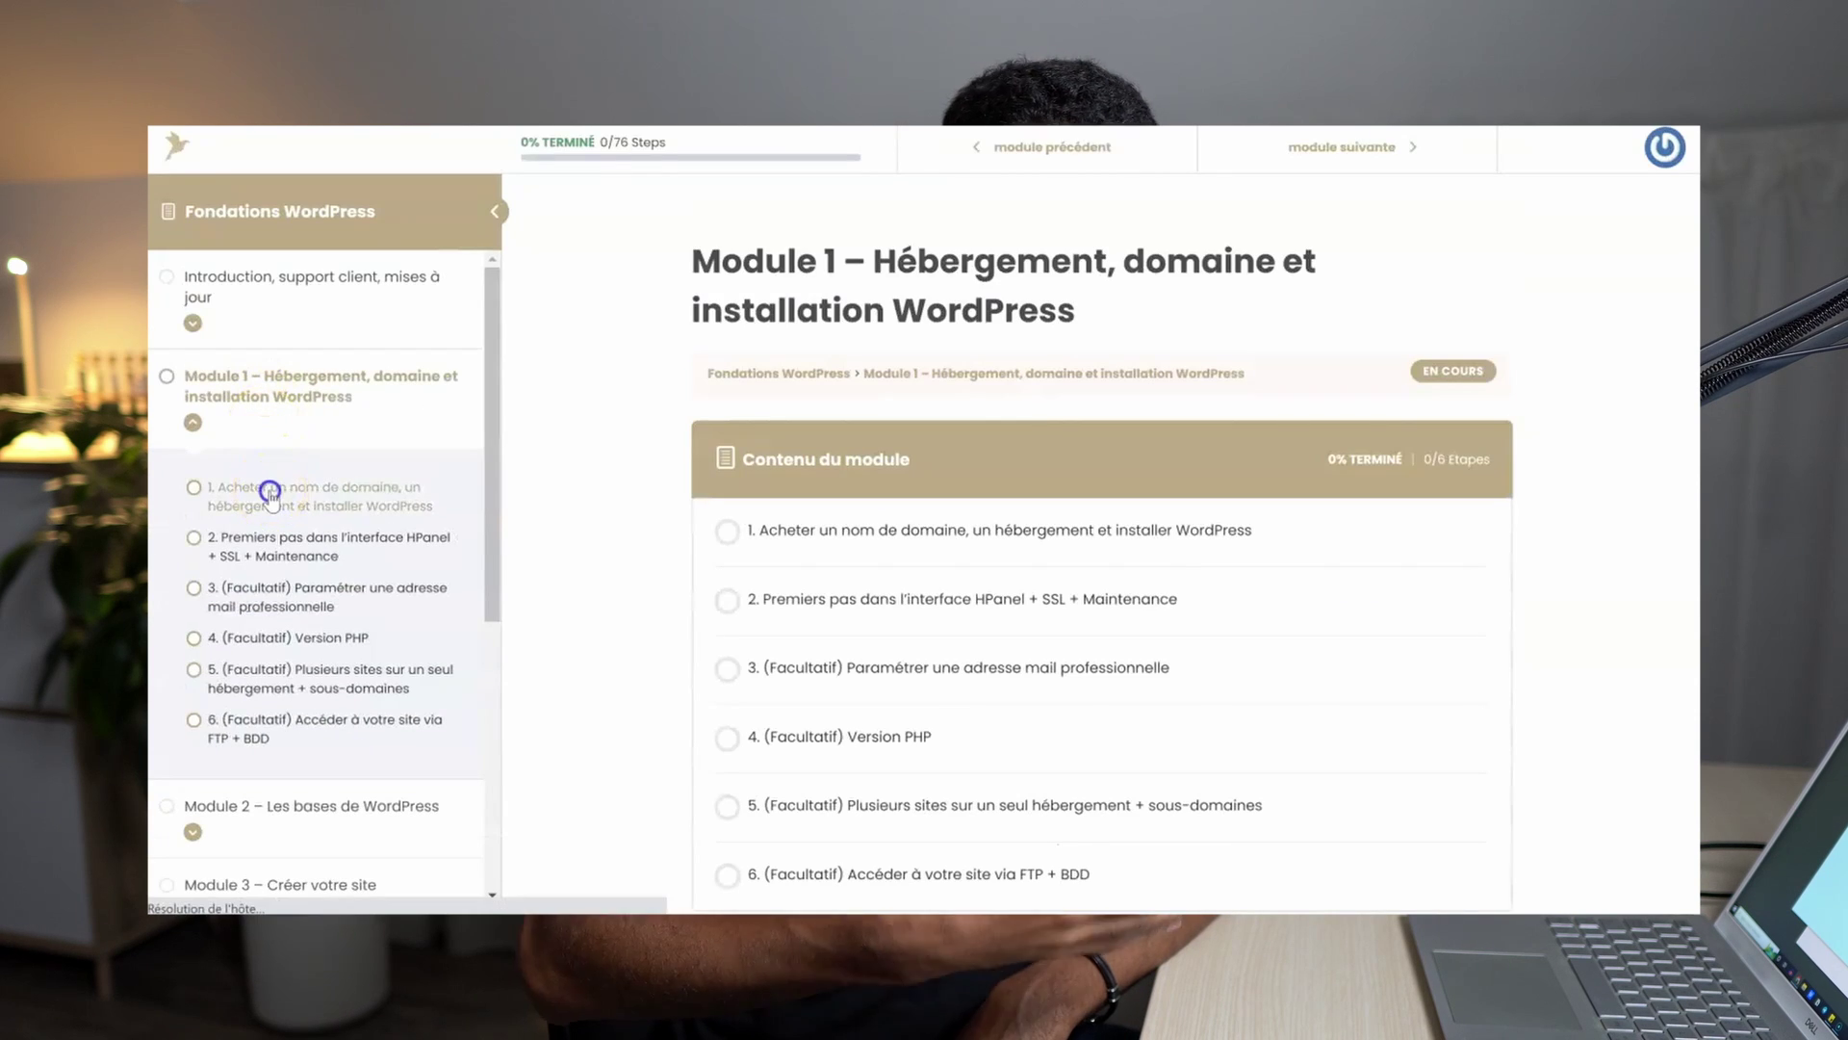
scroll(563, 498, down, 3)
scroll(563, 495, down, 2)
scroll(321, 481, down, 5)
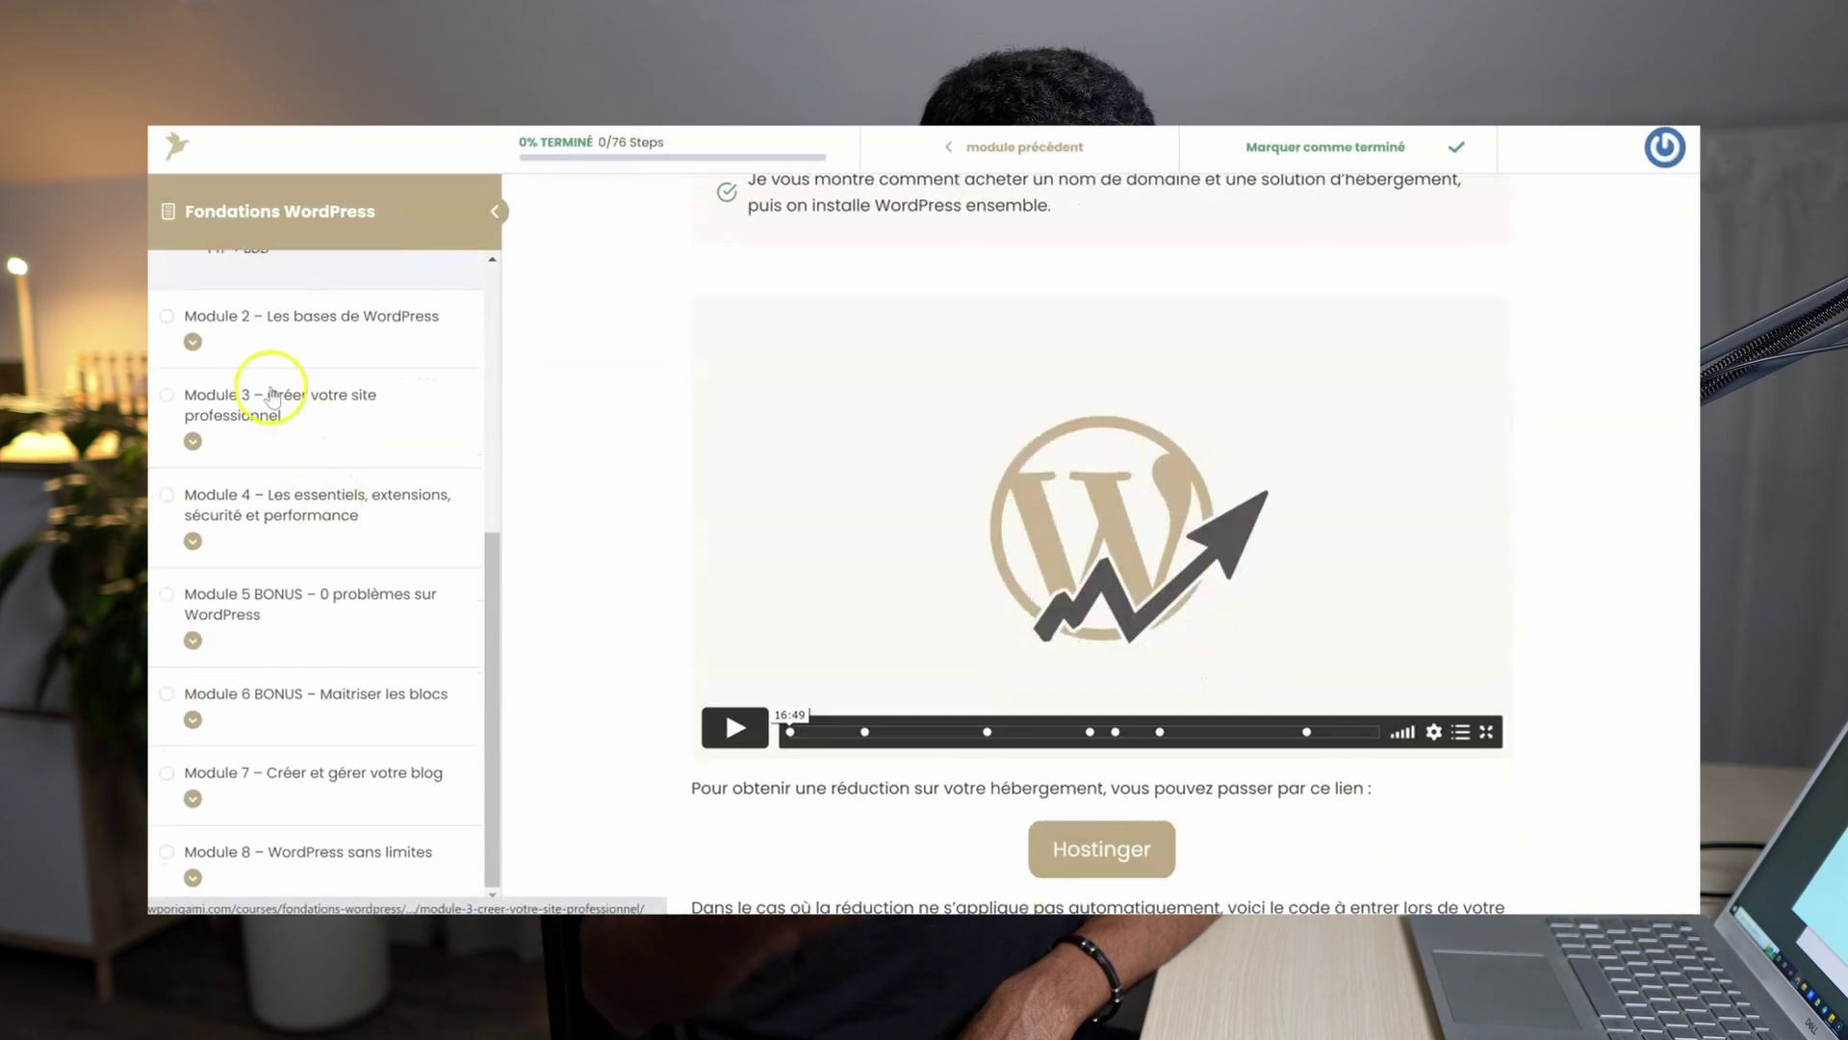
Expand Module 2 of the course and view its lesson on the Gutenberg editor and page settings
click(193, 341)
scroll(294, 371, down, 3)
click(298, 306)
scroll(809, 493, down, 3)
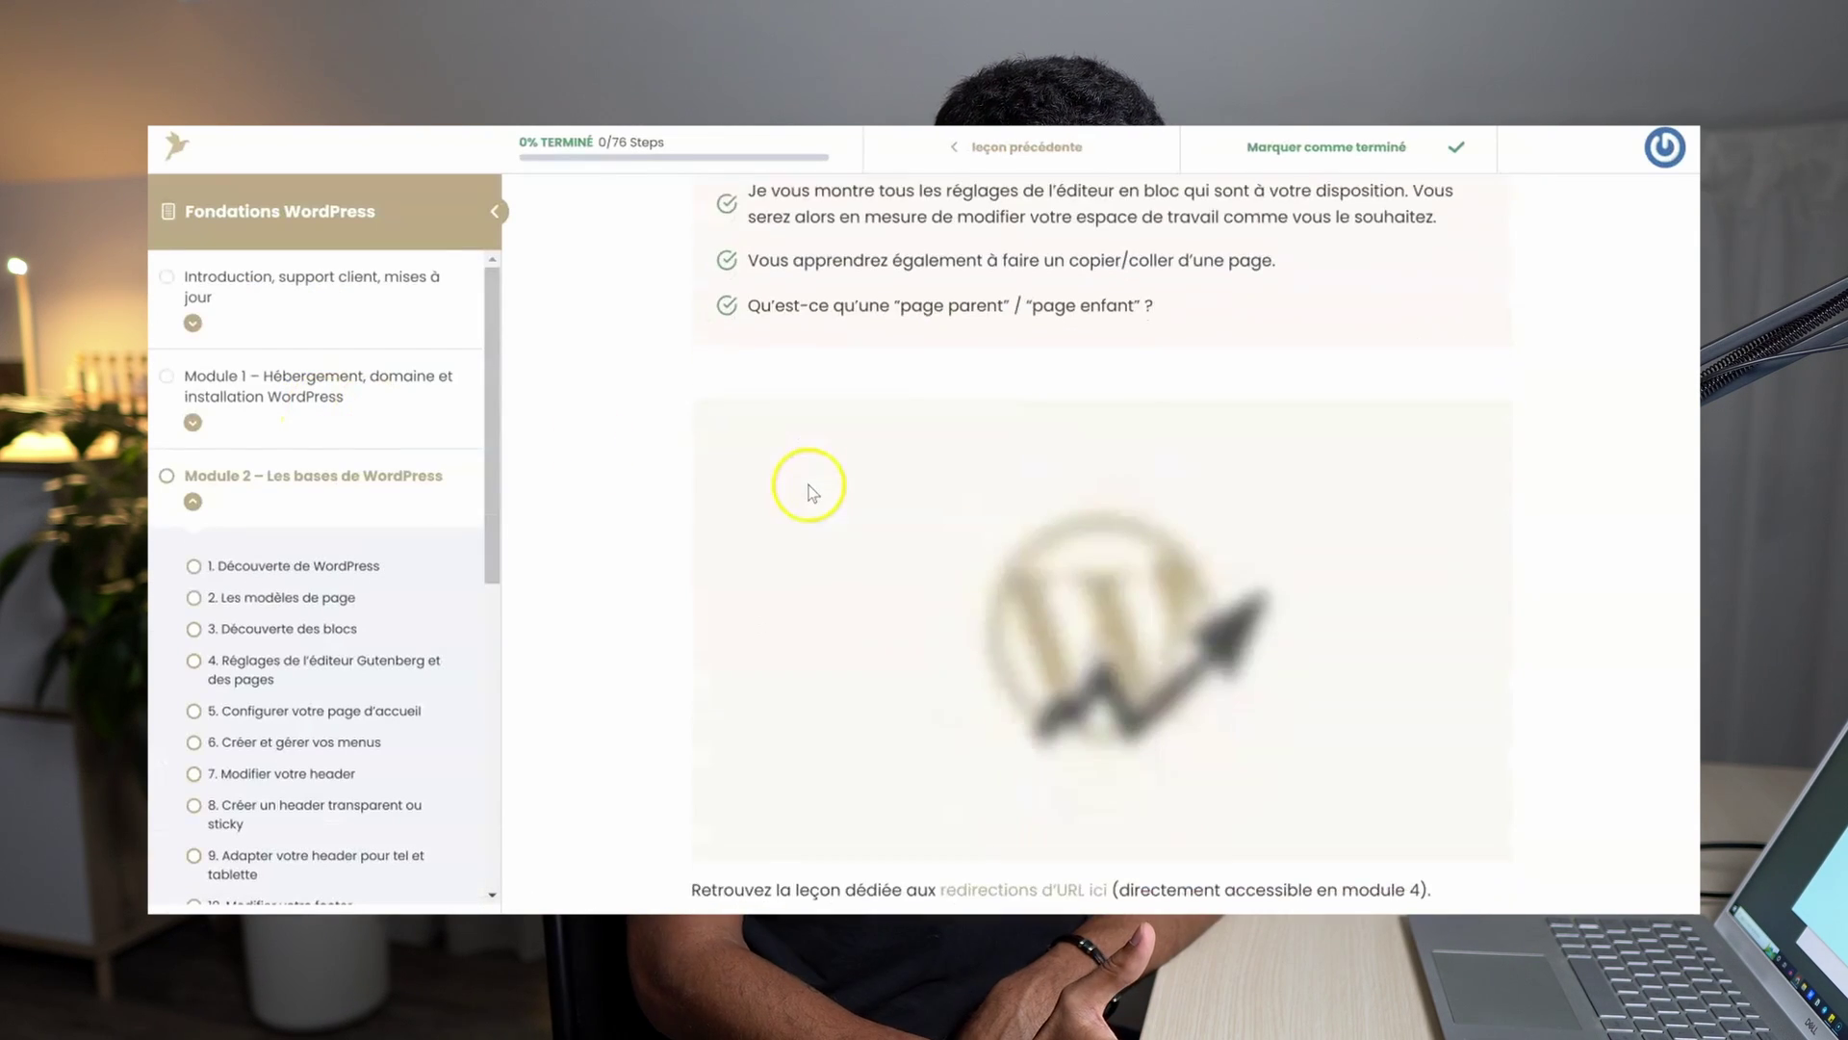
Browse the lessons of further modules in the Fondations WordPress course outline
scroll(809, 493, down, 1)
scroll(339, 578, down, 6)
click(193, 439)
scroll(241, 472, down, 4)
click(193, 571)
scroll(252, 540, down, 3)
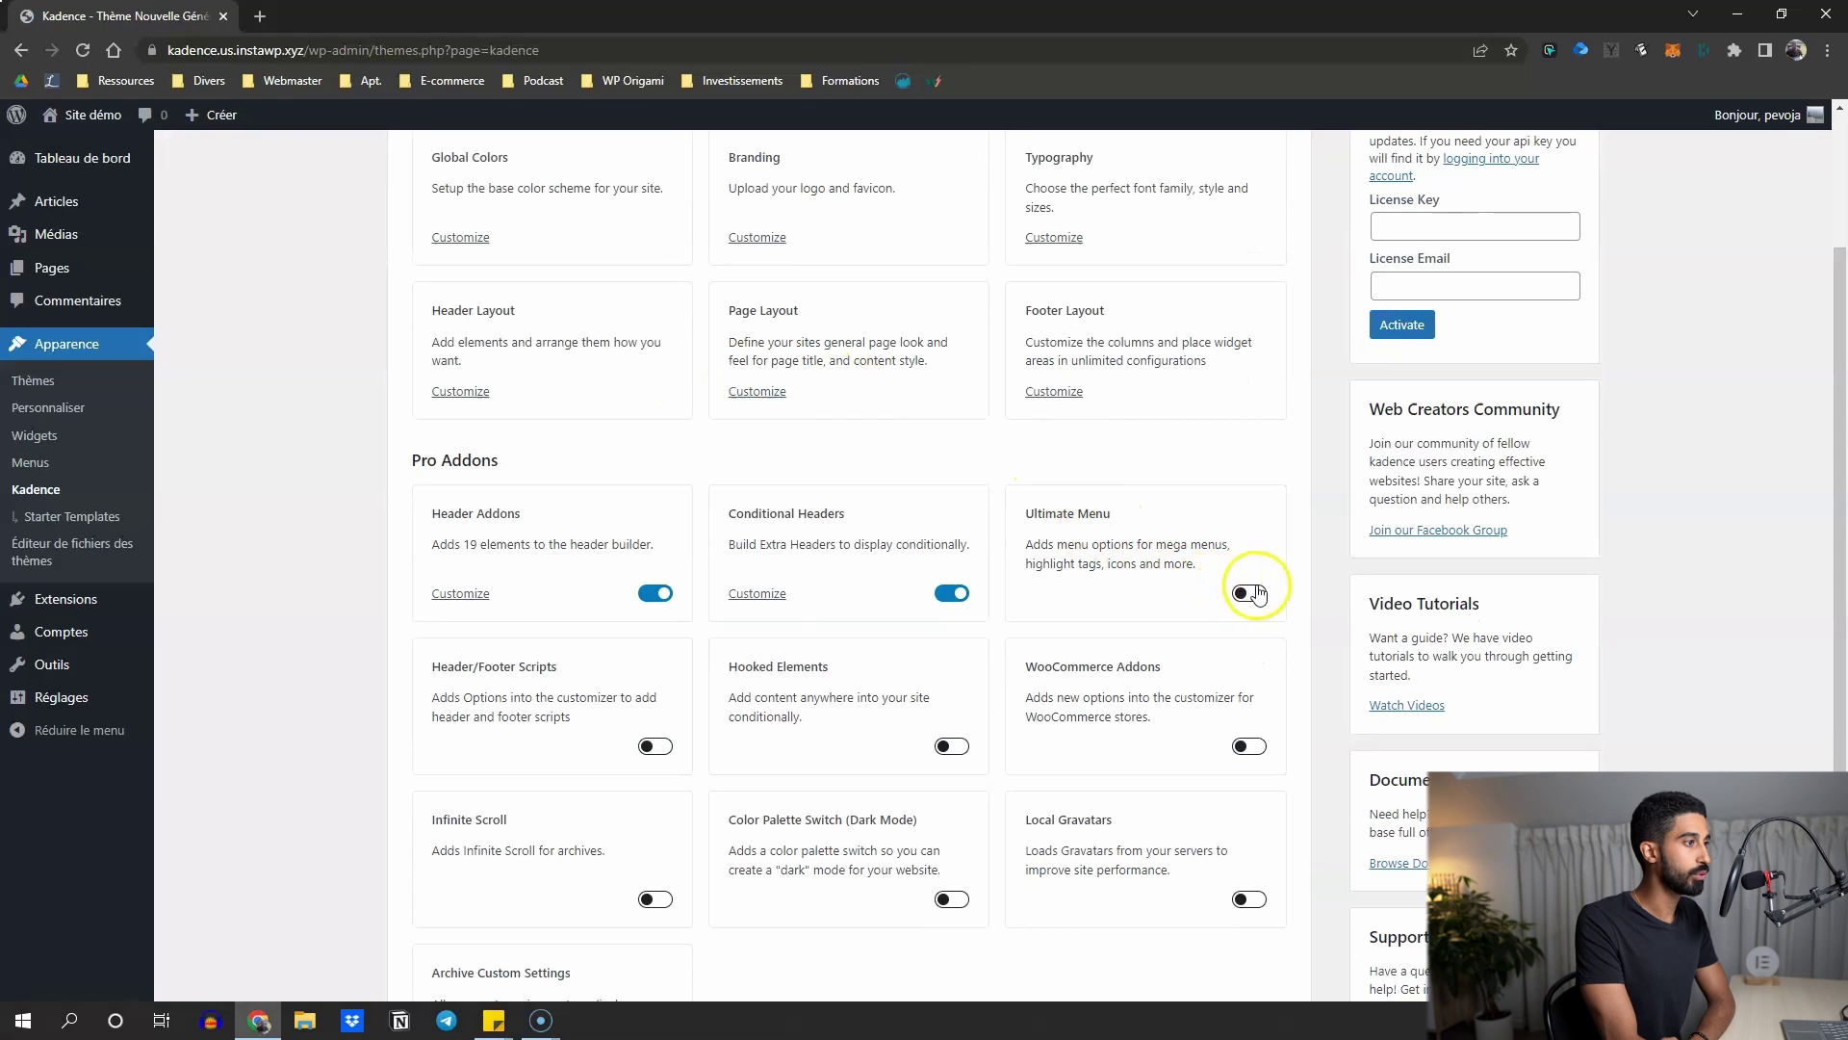
Enable the Ultimate Menu Pro addon and open the WordPress menu editor
click(1248, 592)
click(1064, 595)
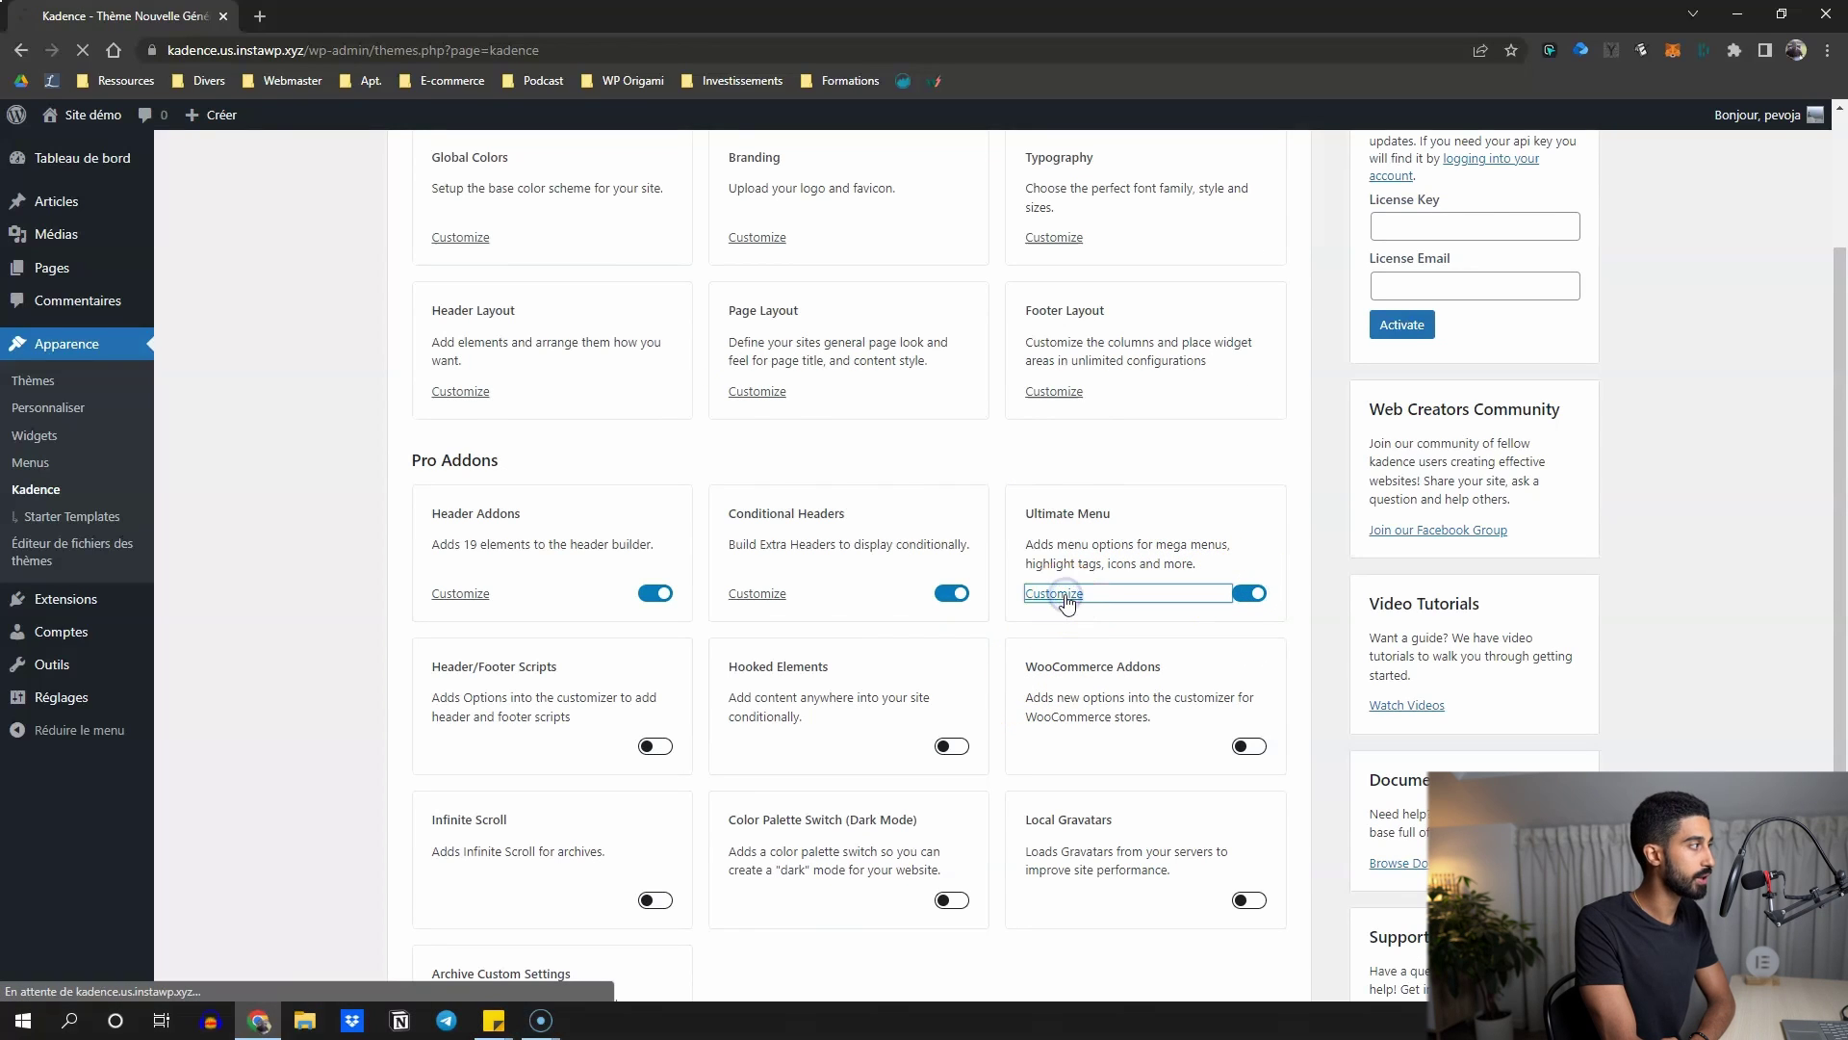
click(96, 441)
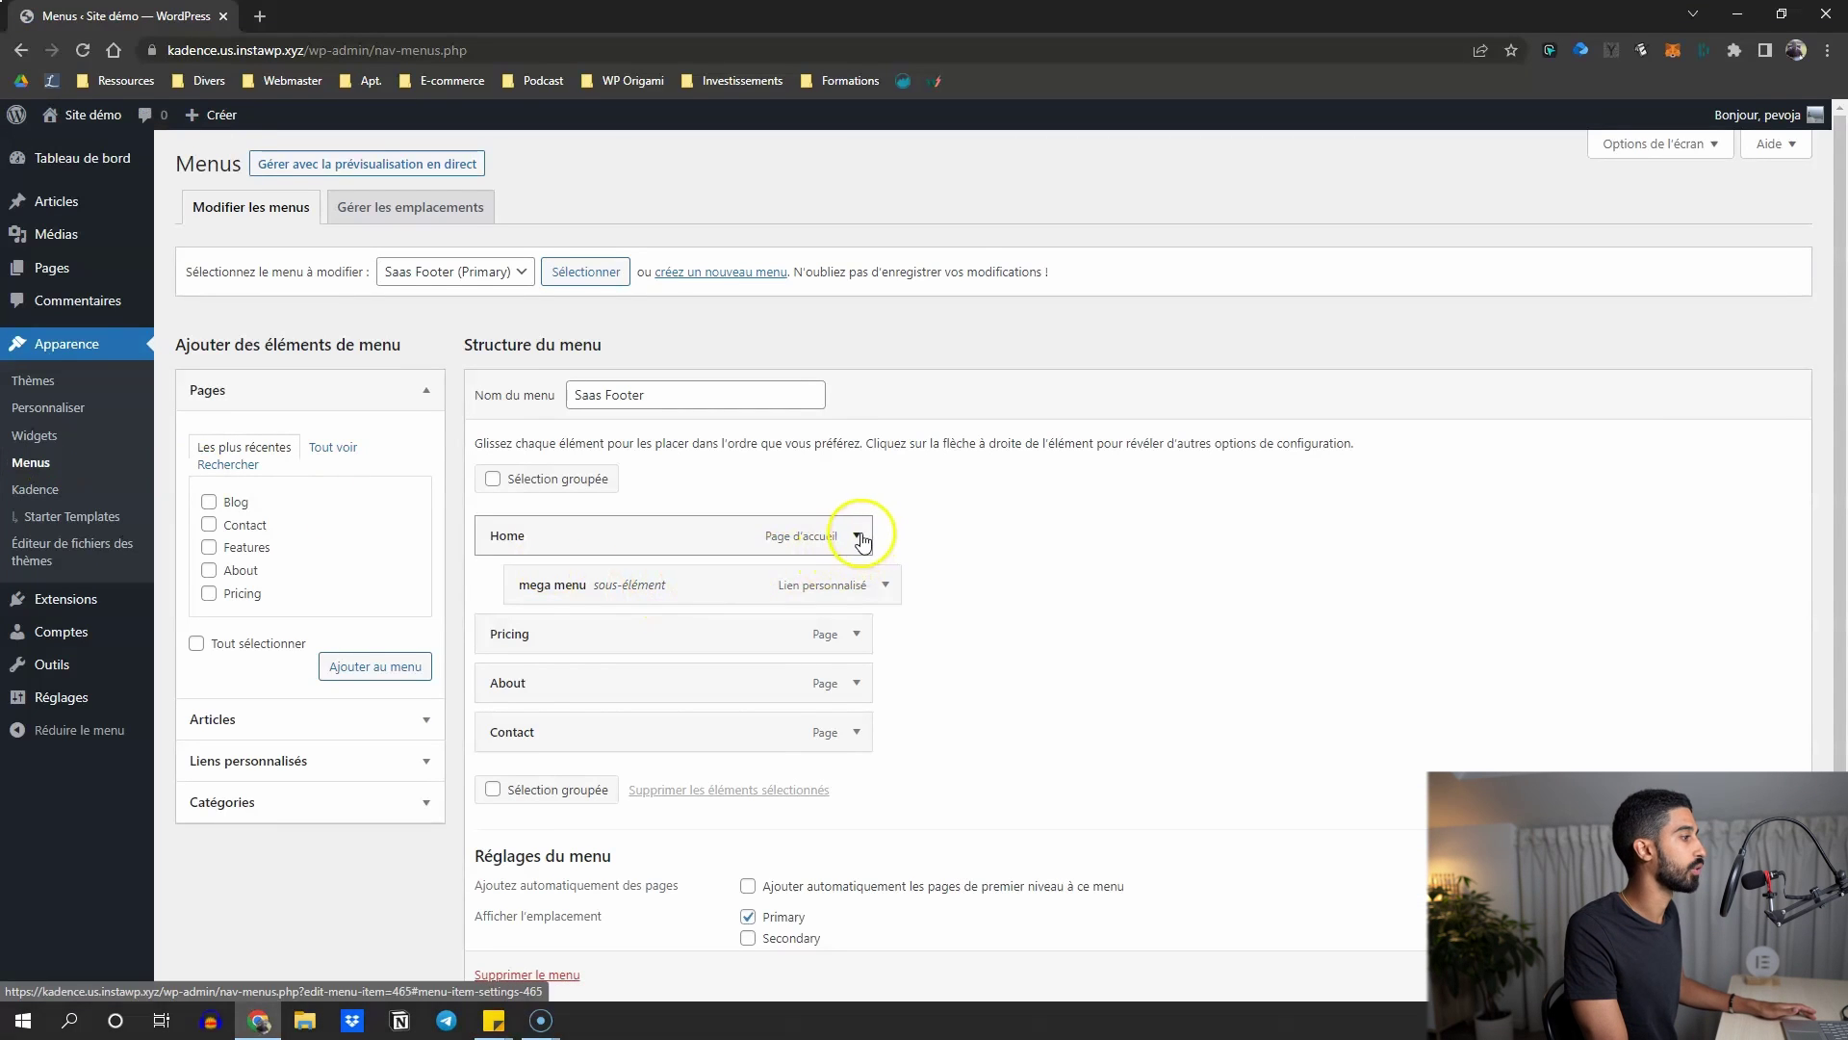
Expand the Pricing item in the Saas Footer menu and load the live site in a second browser tab
scroll(866, 539, down, 2)
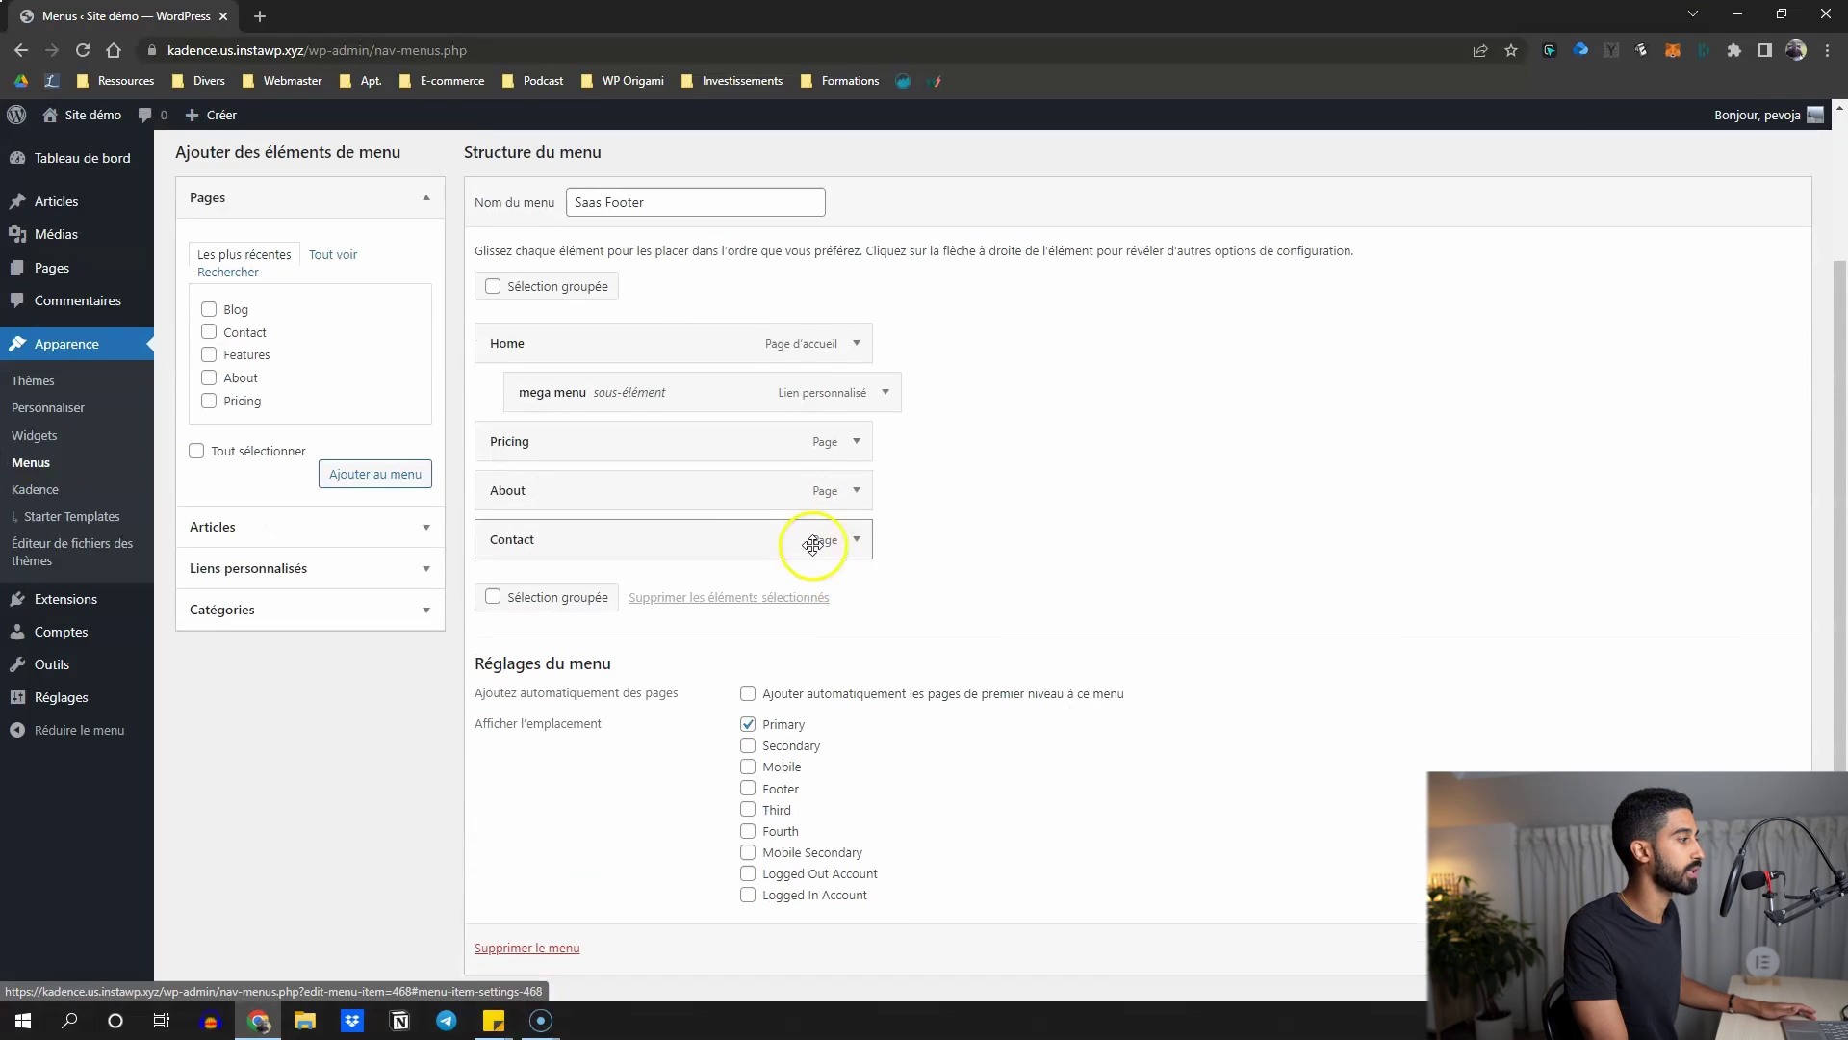
click(869, 460)
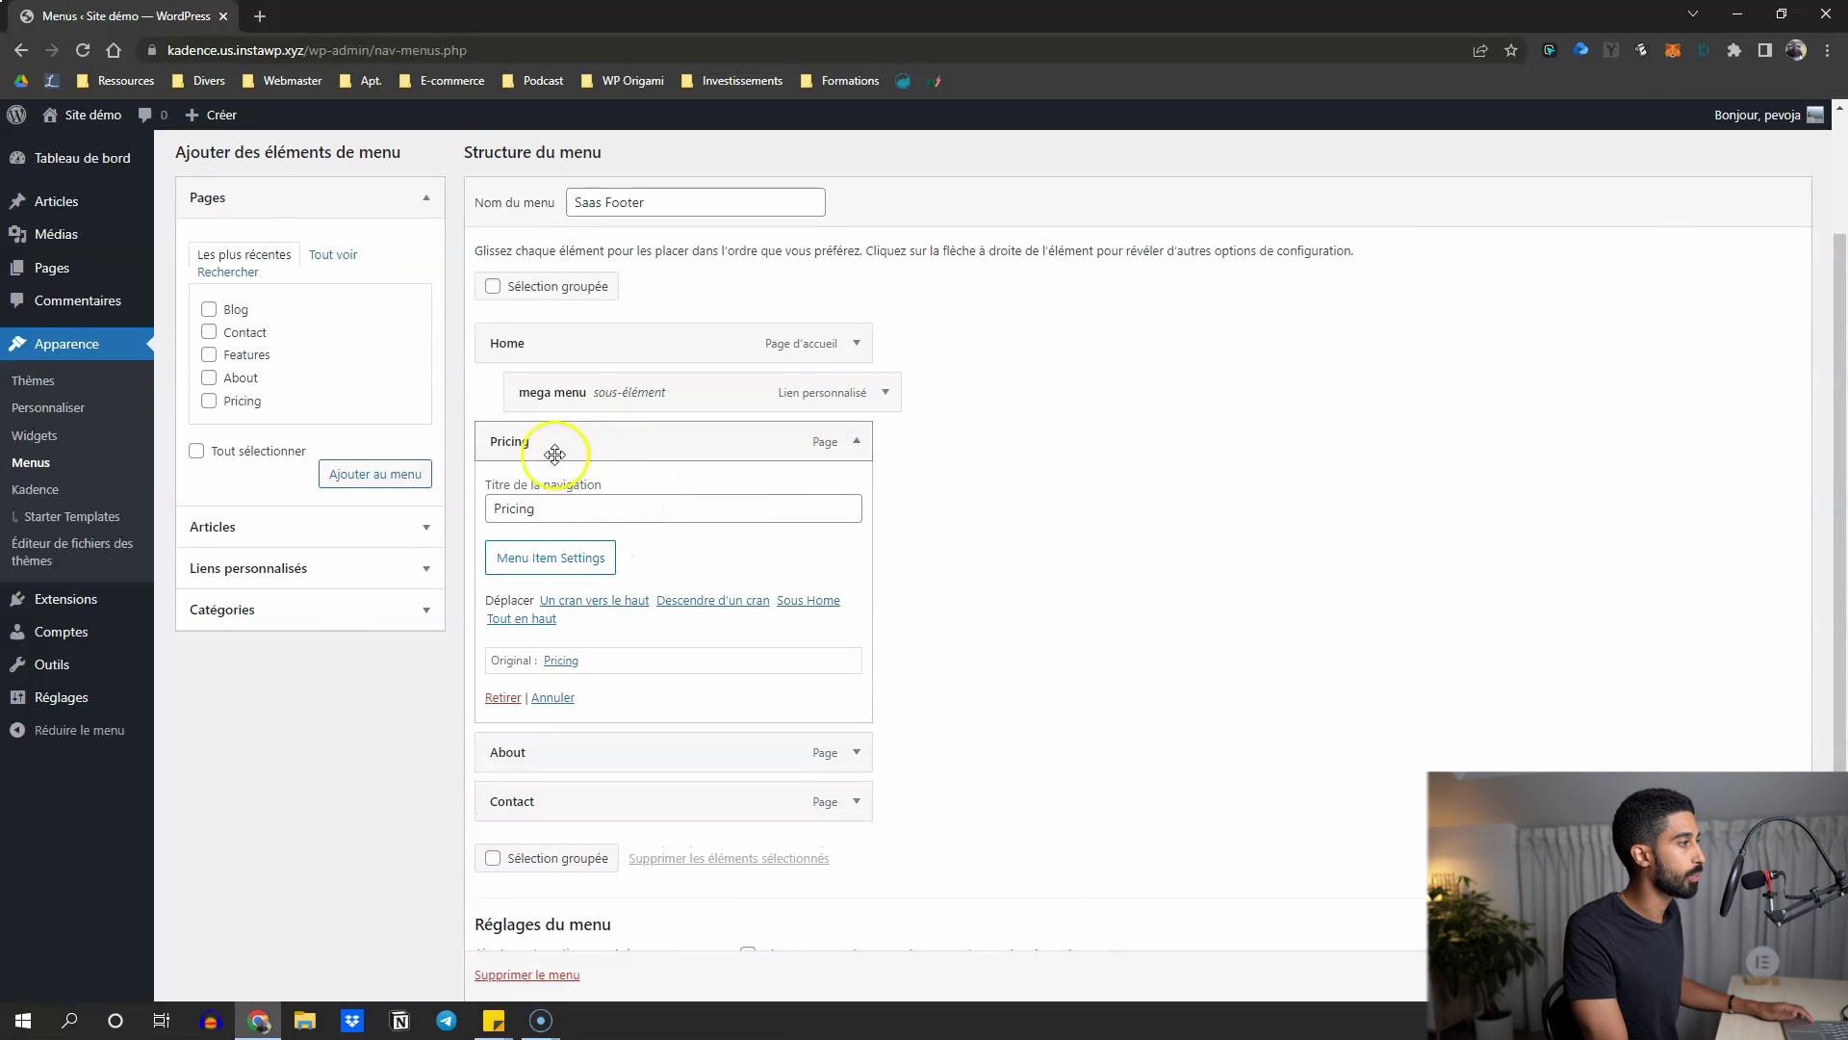
middle_click(92, 115)
click(350, 11)
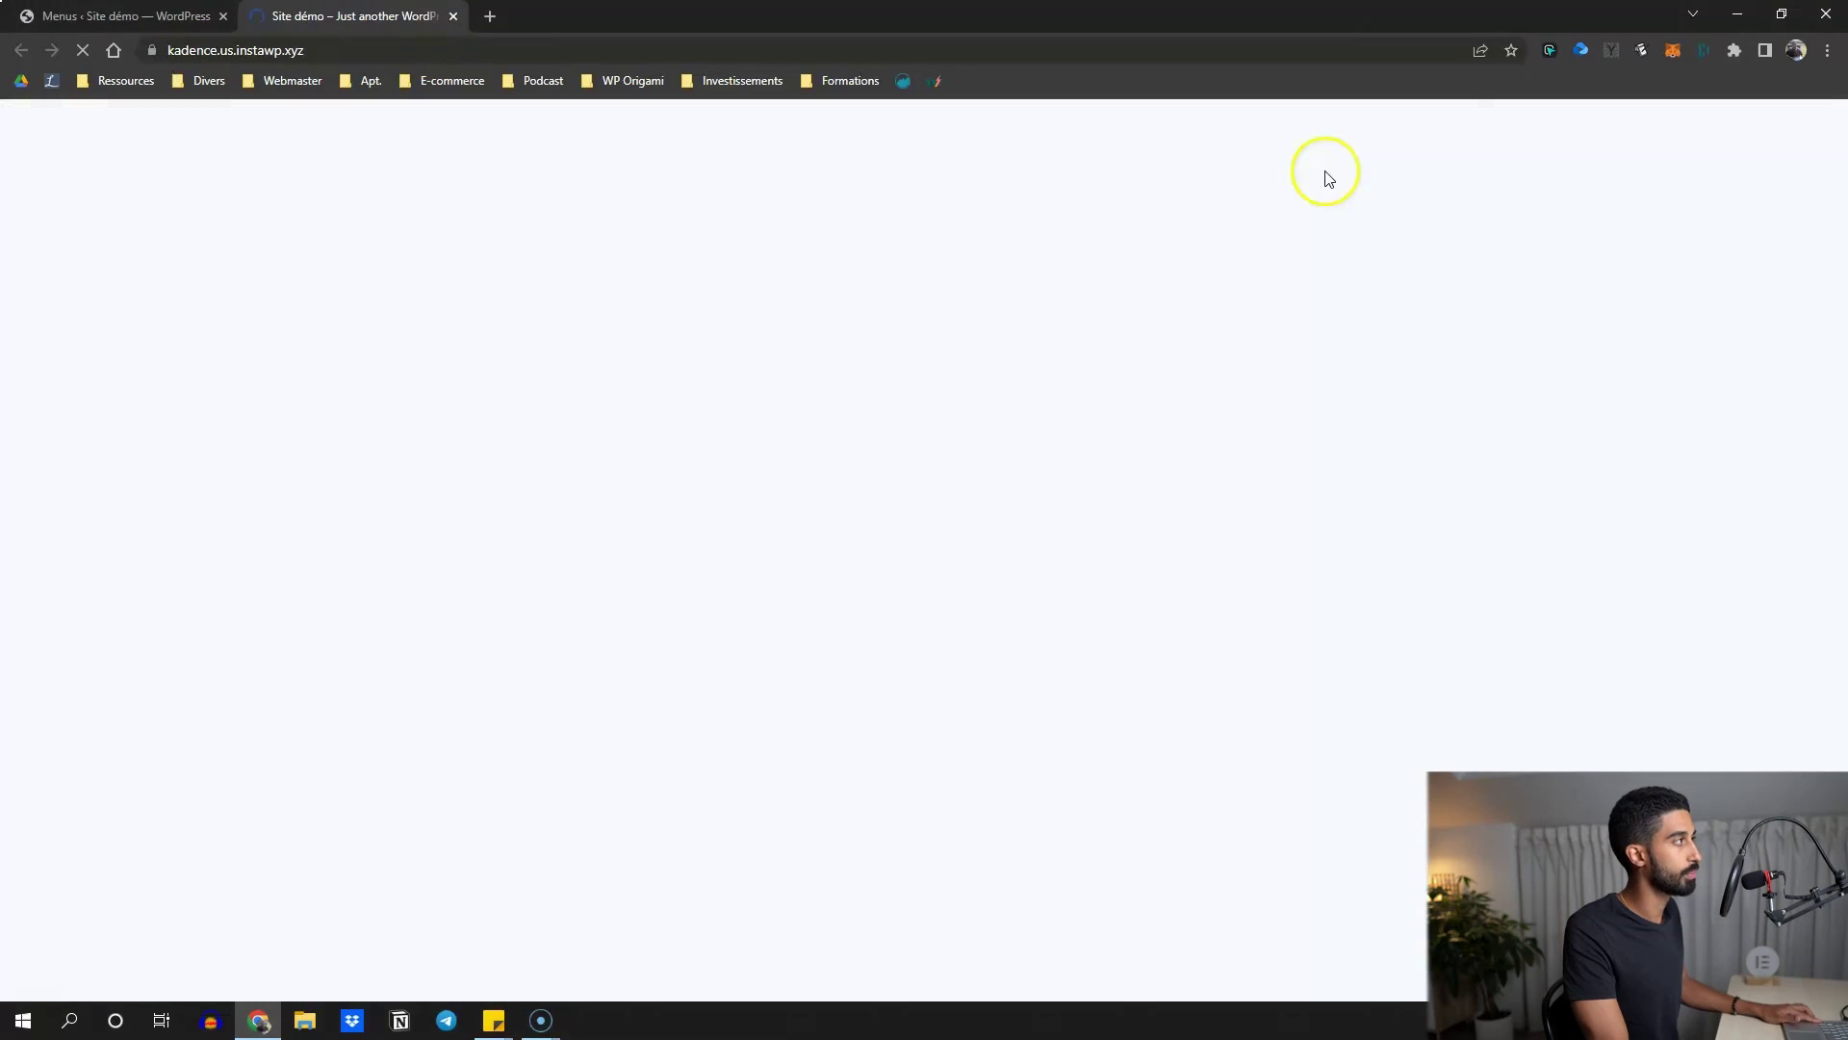
key(ctrl+shift+Tab)
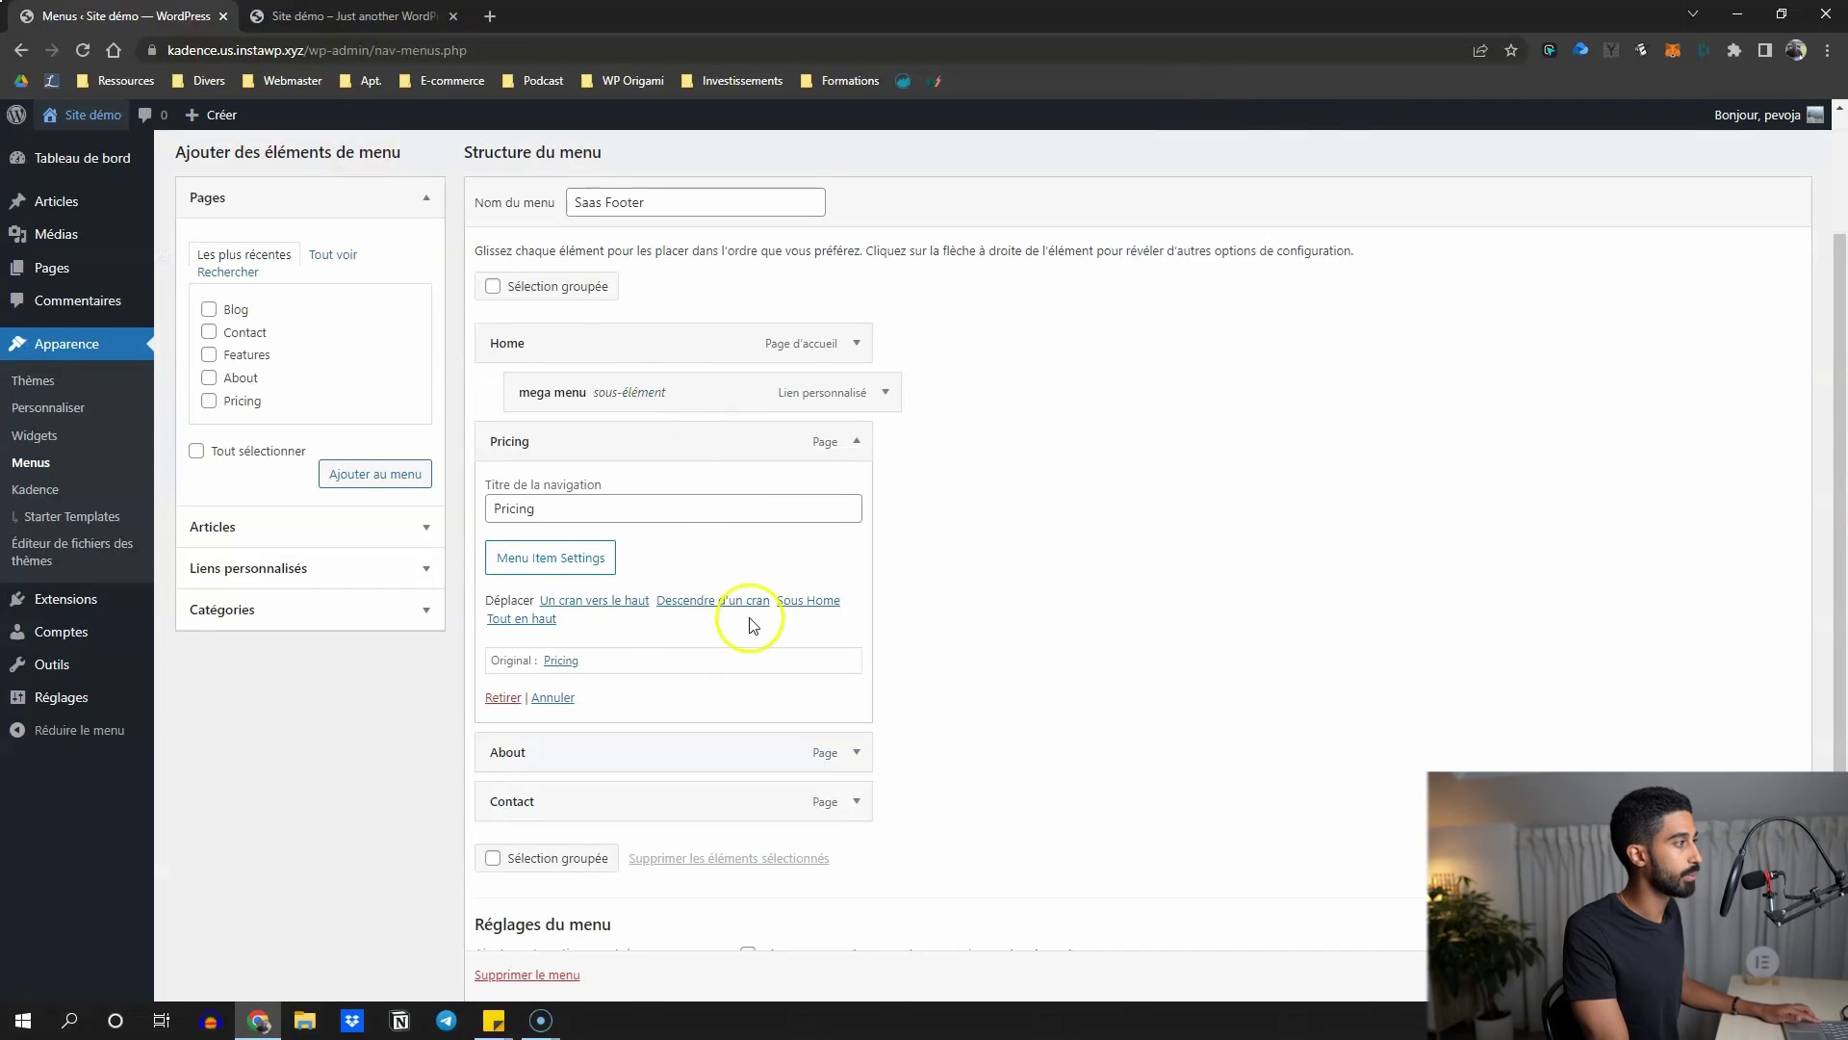
Give the Pricing menu item the highlight label "nouveau" on a red background, save it and check the live site
click(571, 572)
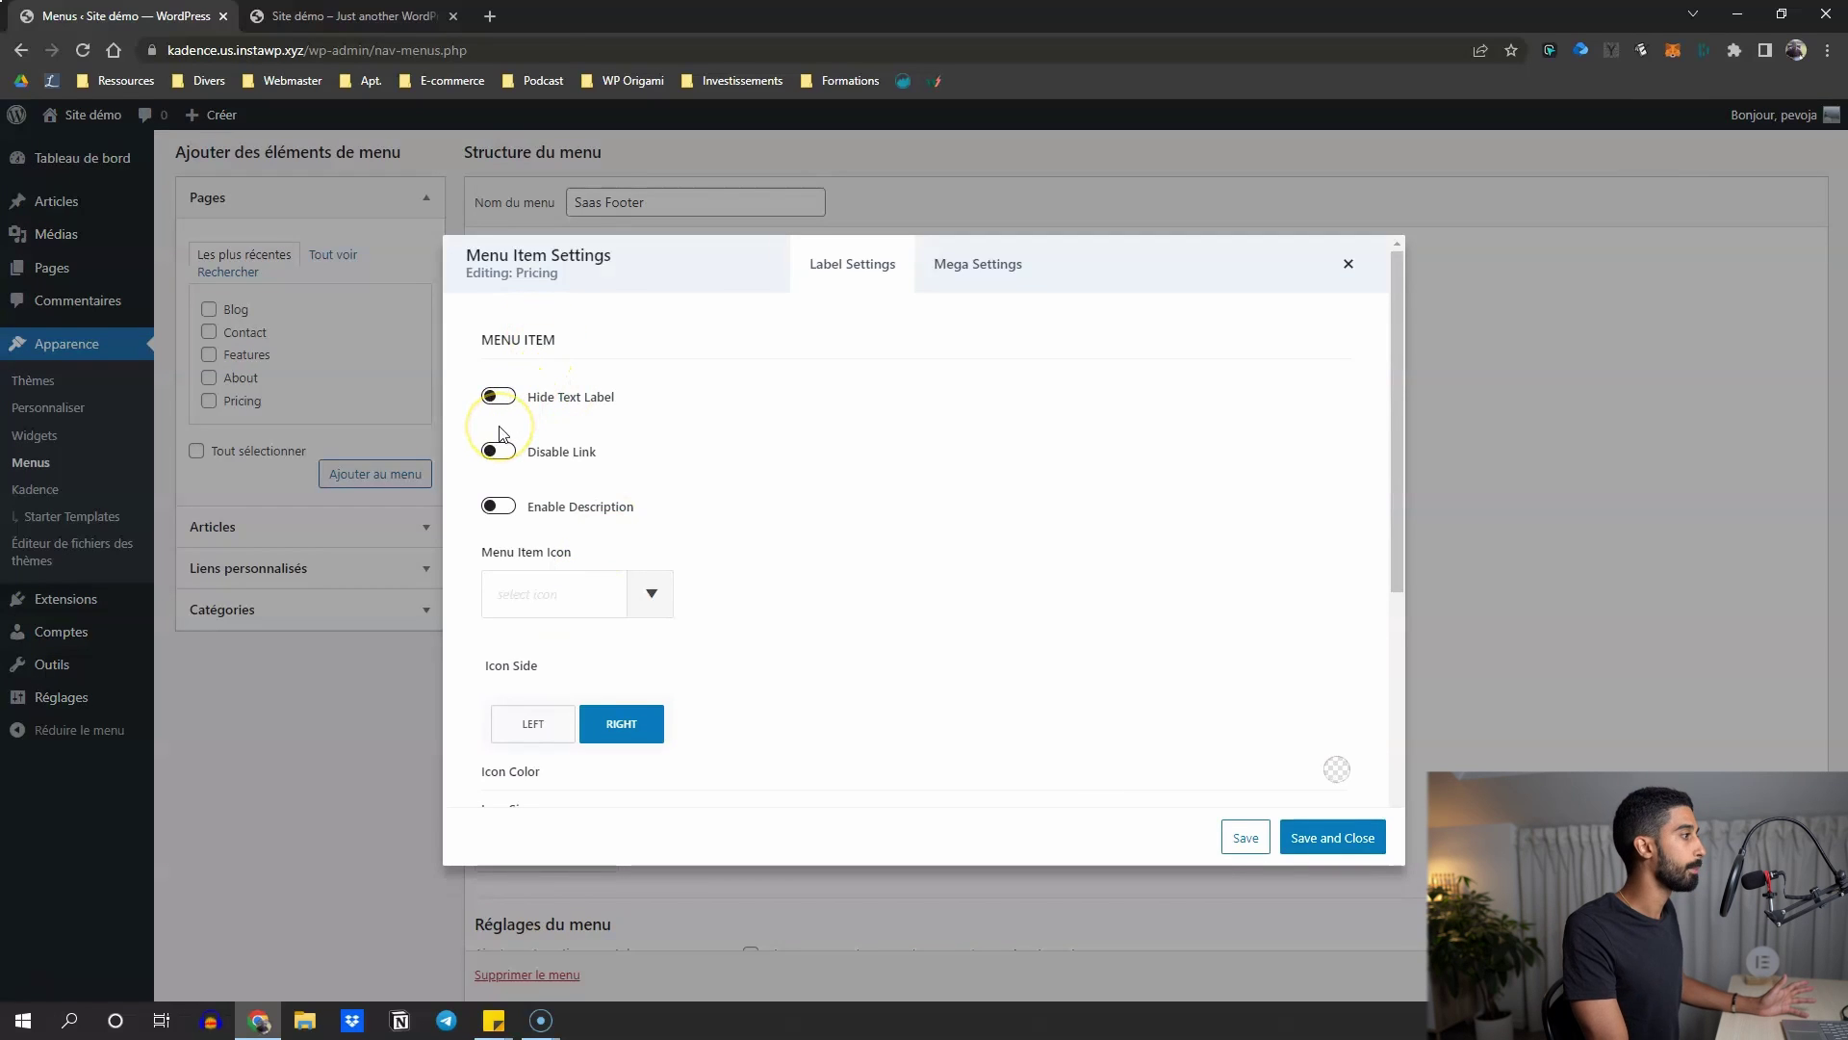
scroll(500, 433, down, 5)
click(566, 566)
text(nouveau)
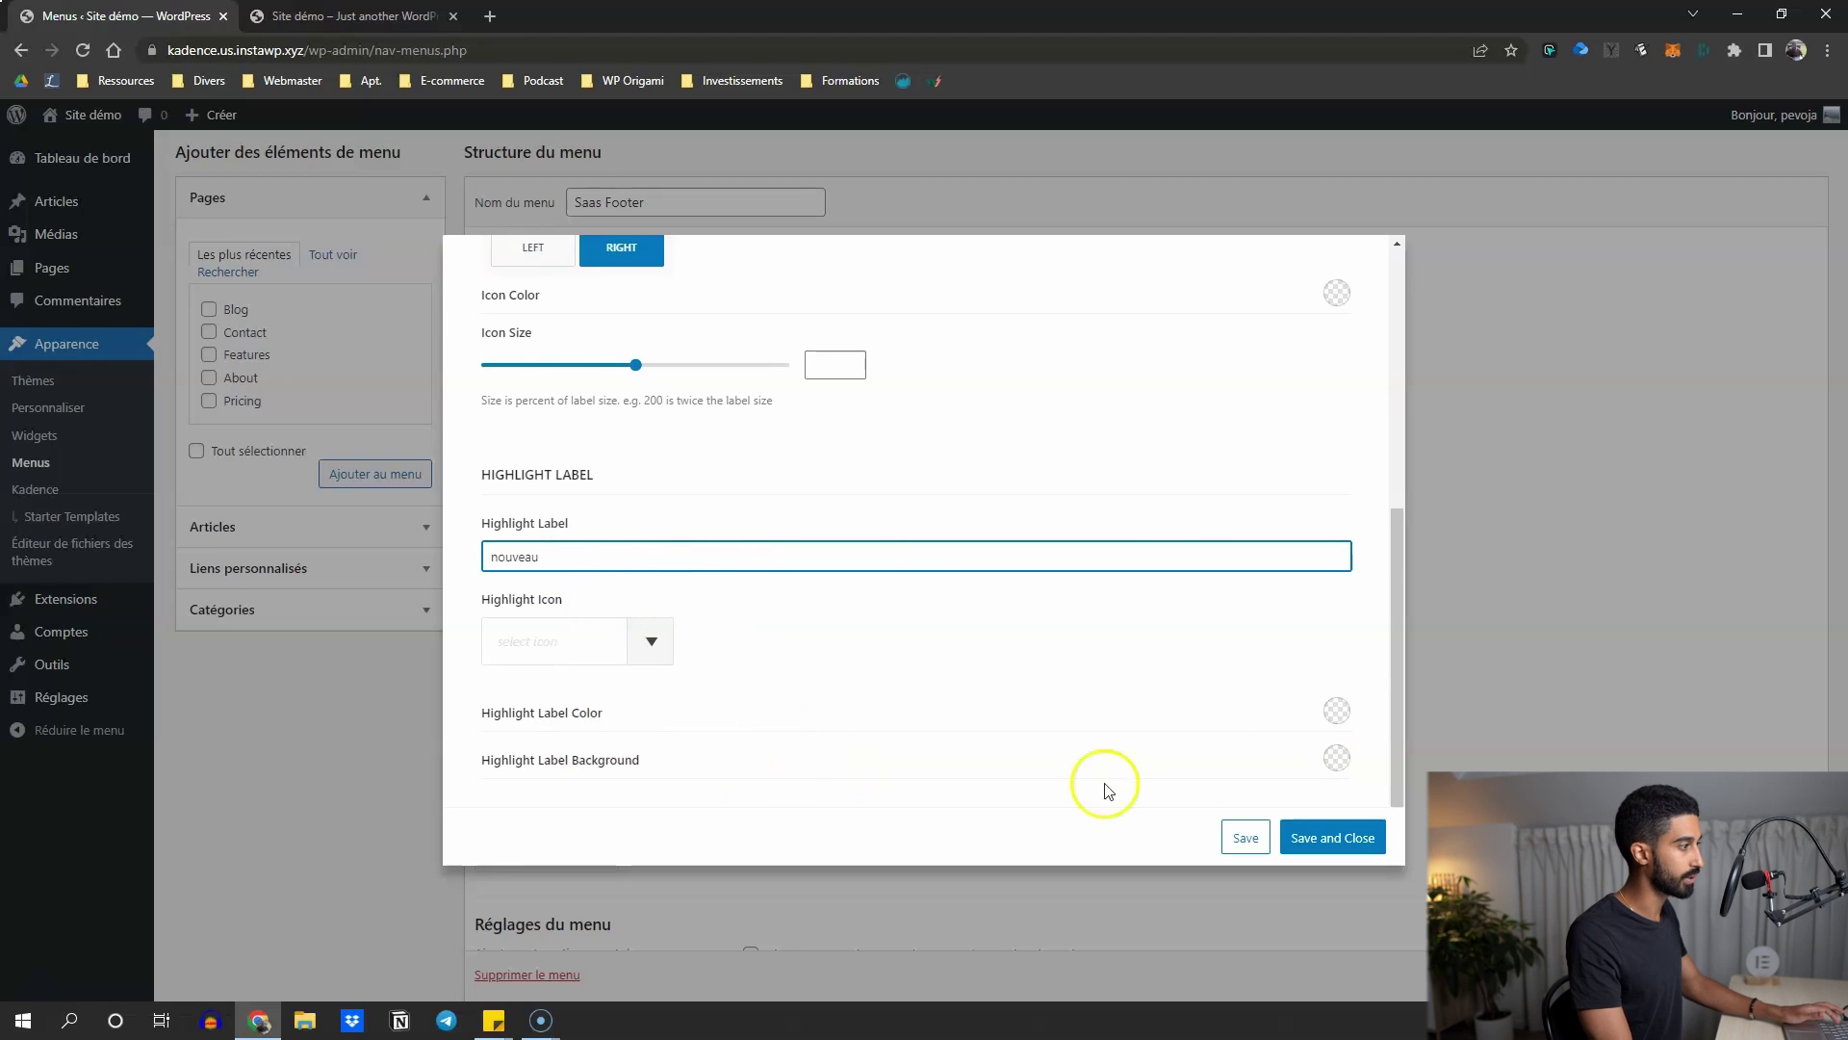
click(1337, 758)
click(1223, 471)
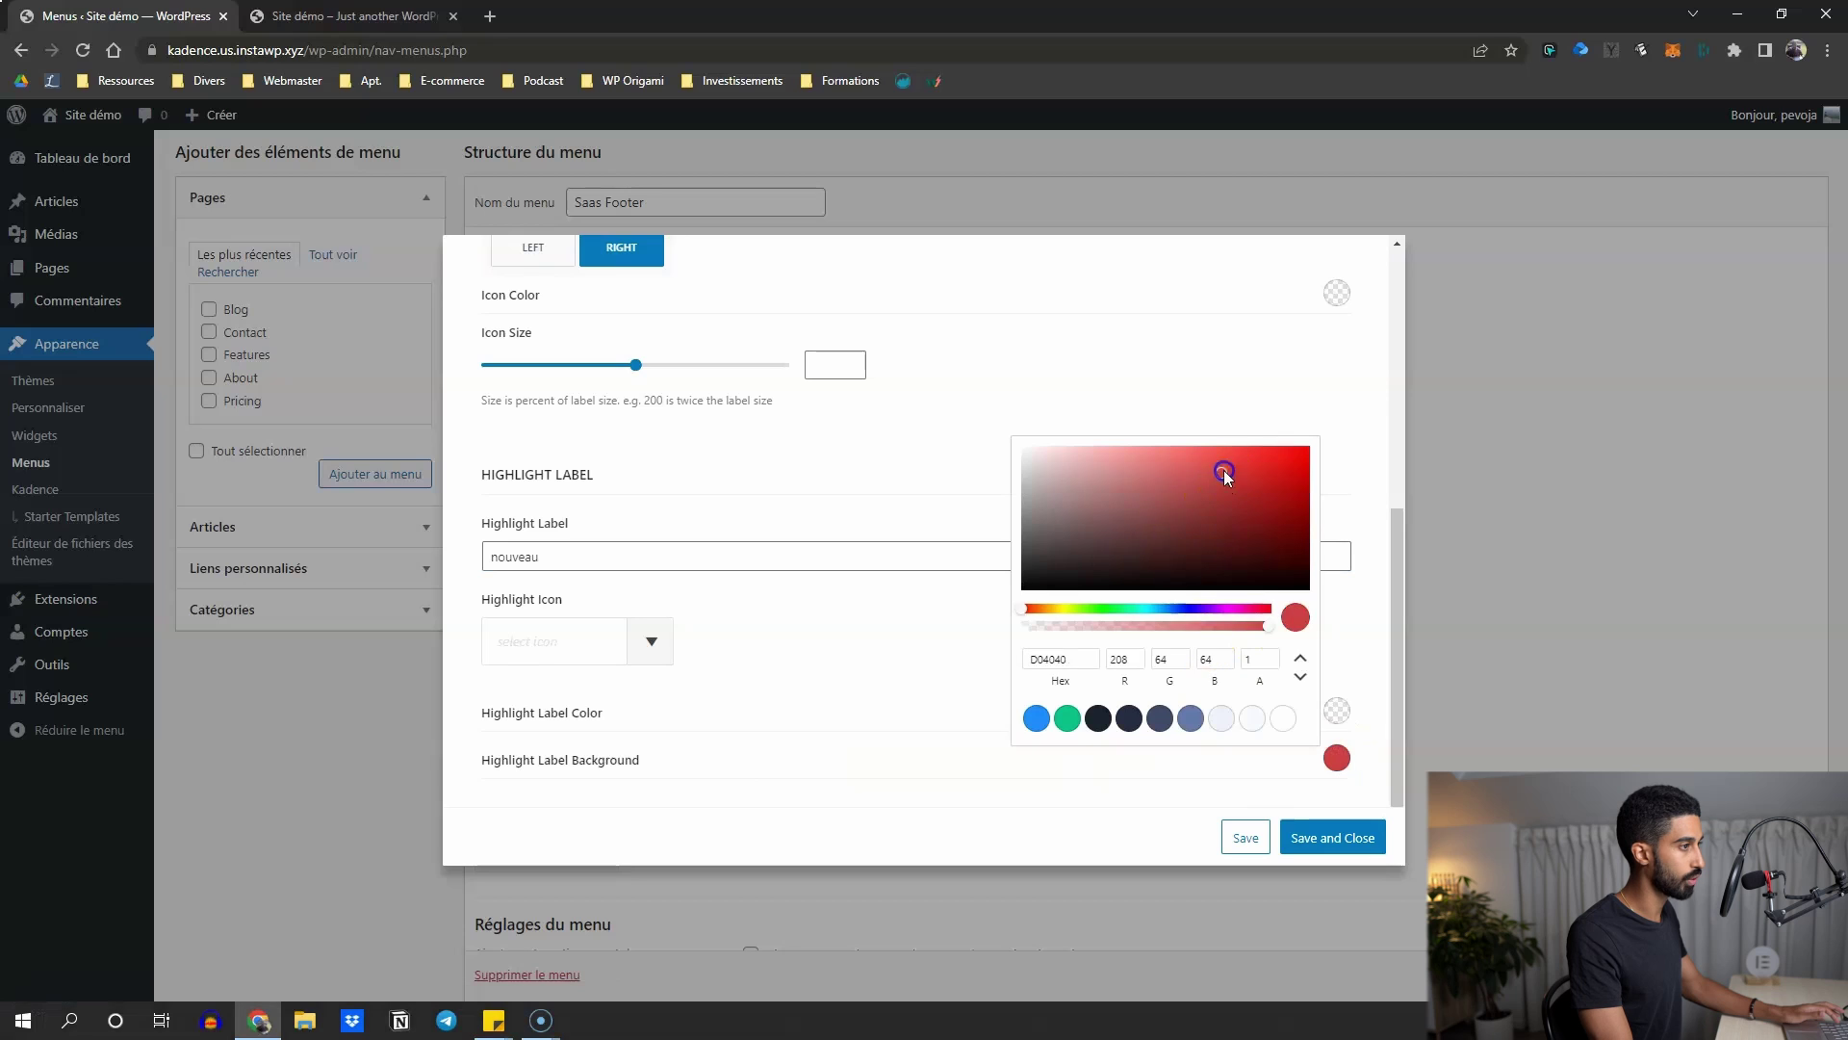
click(1329, 835)
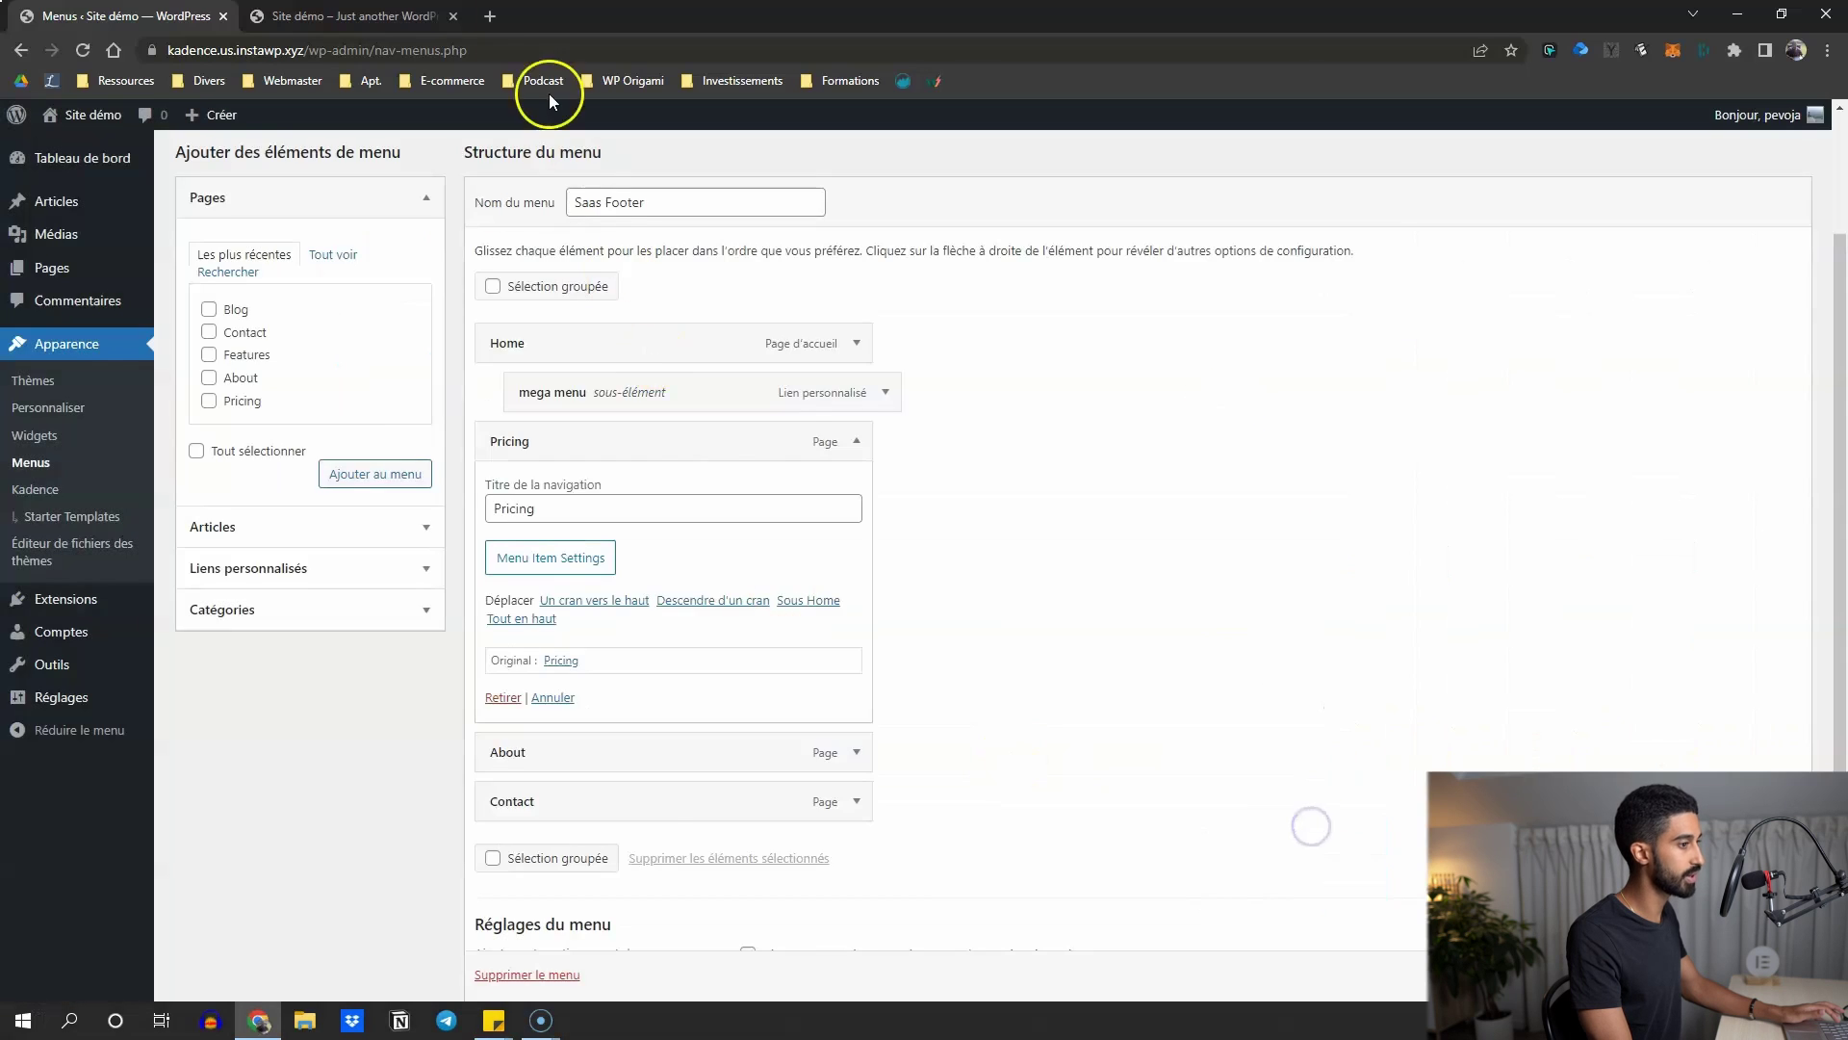
click(347, 15)
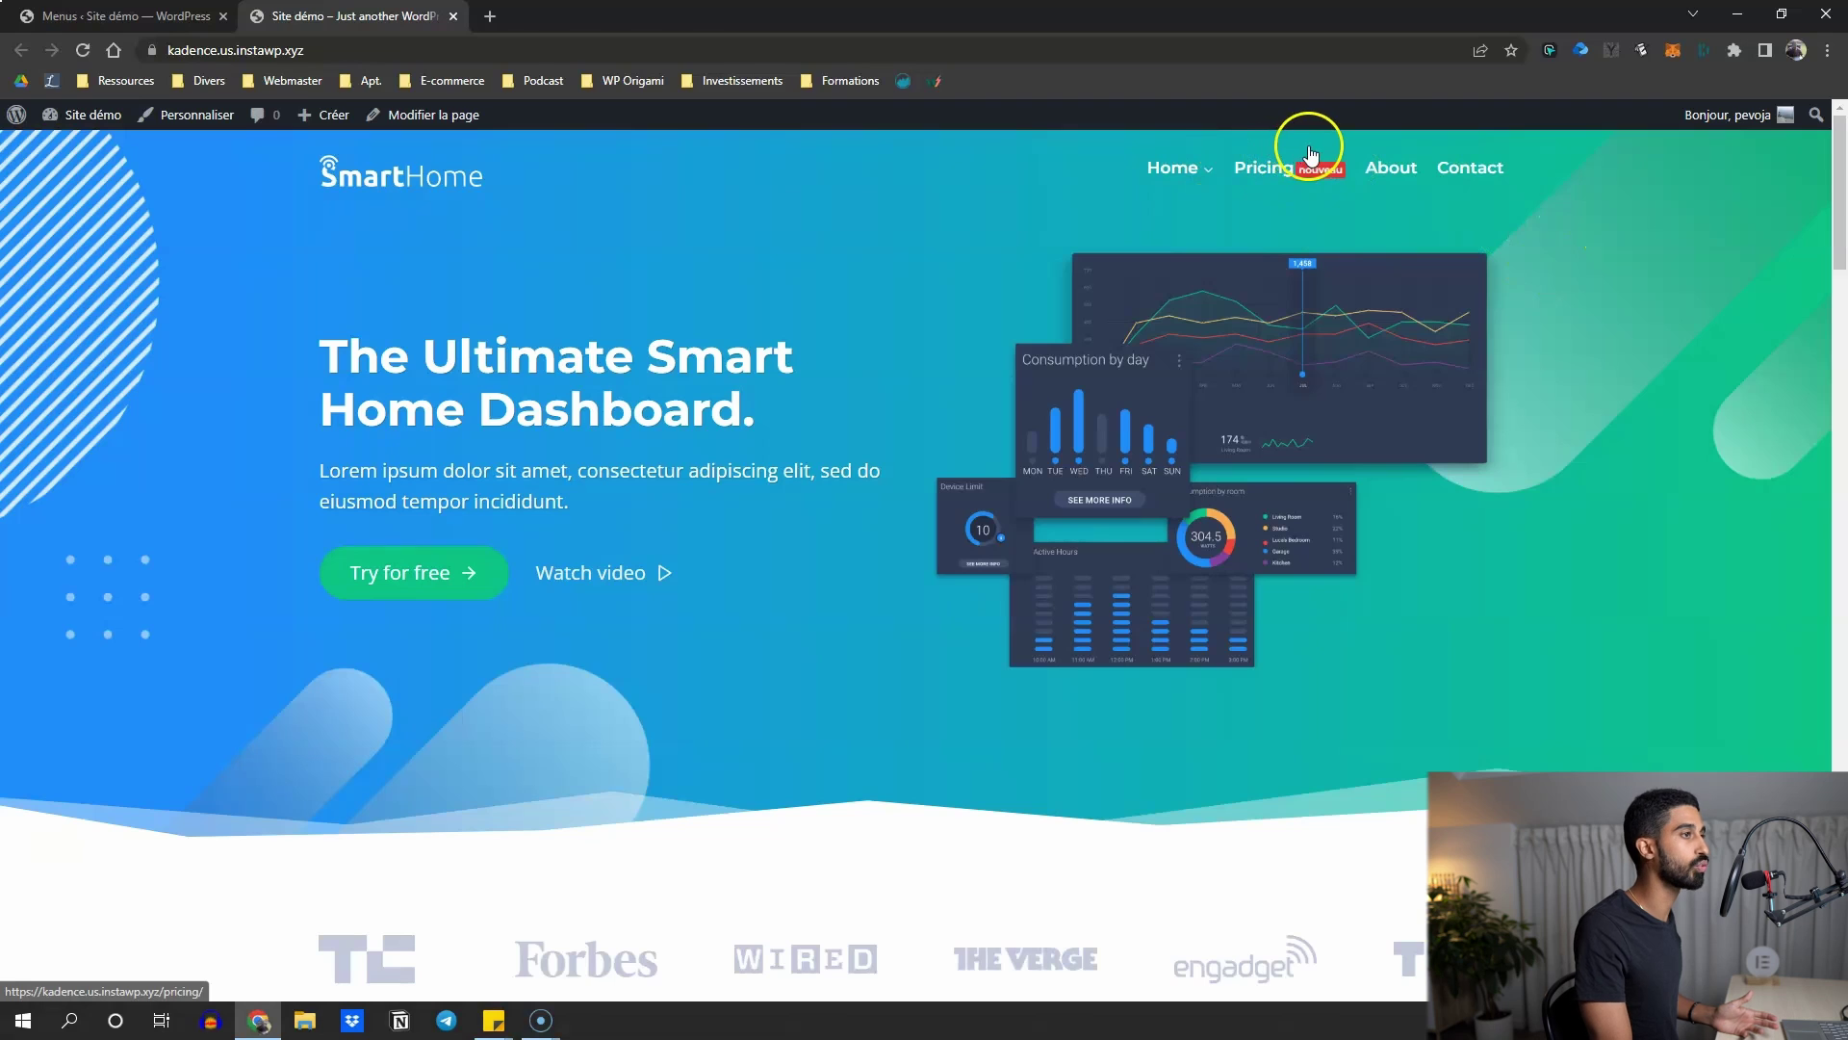
key(ctrl+shift+Tab)
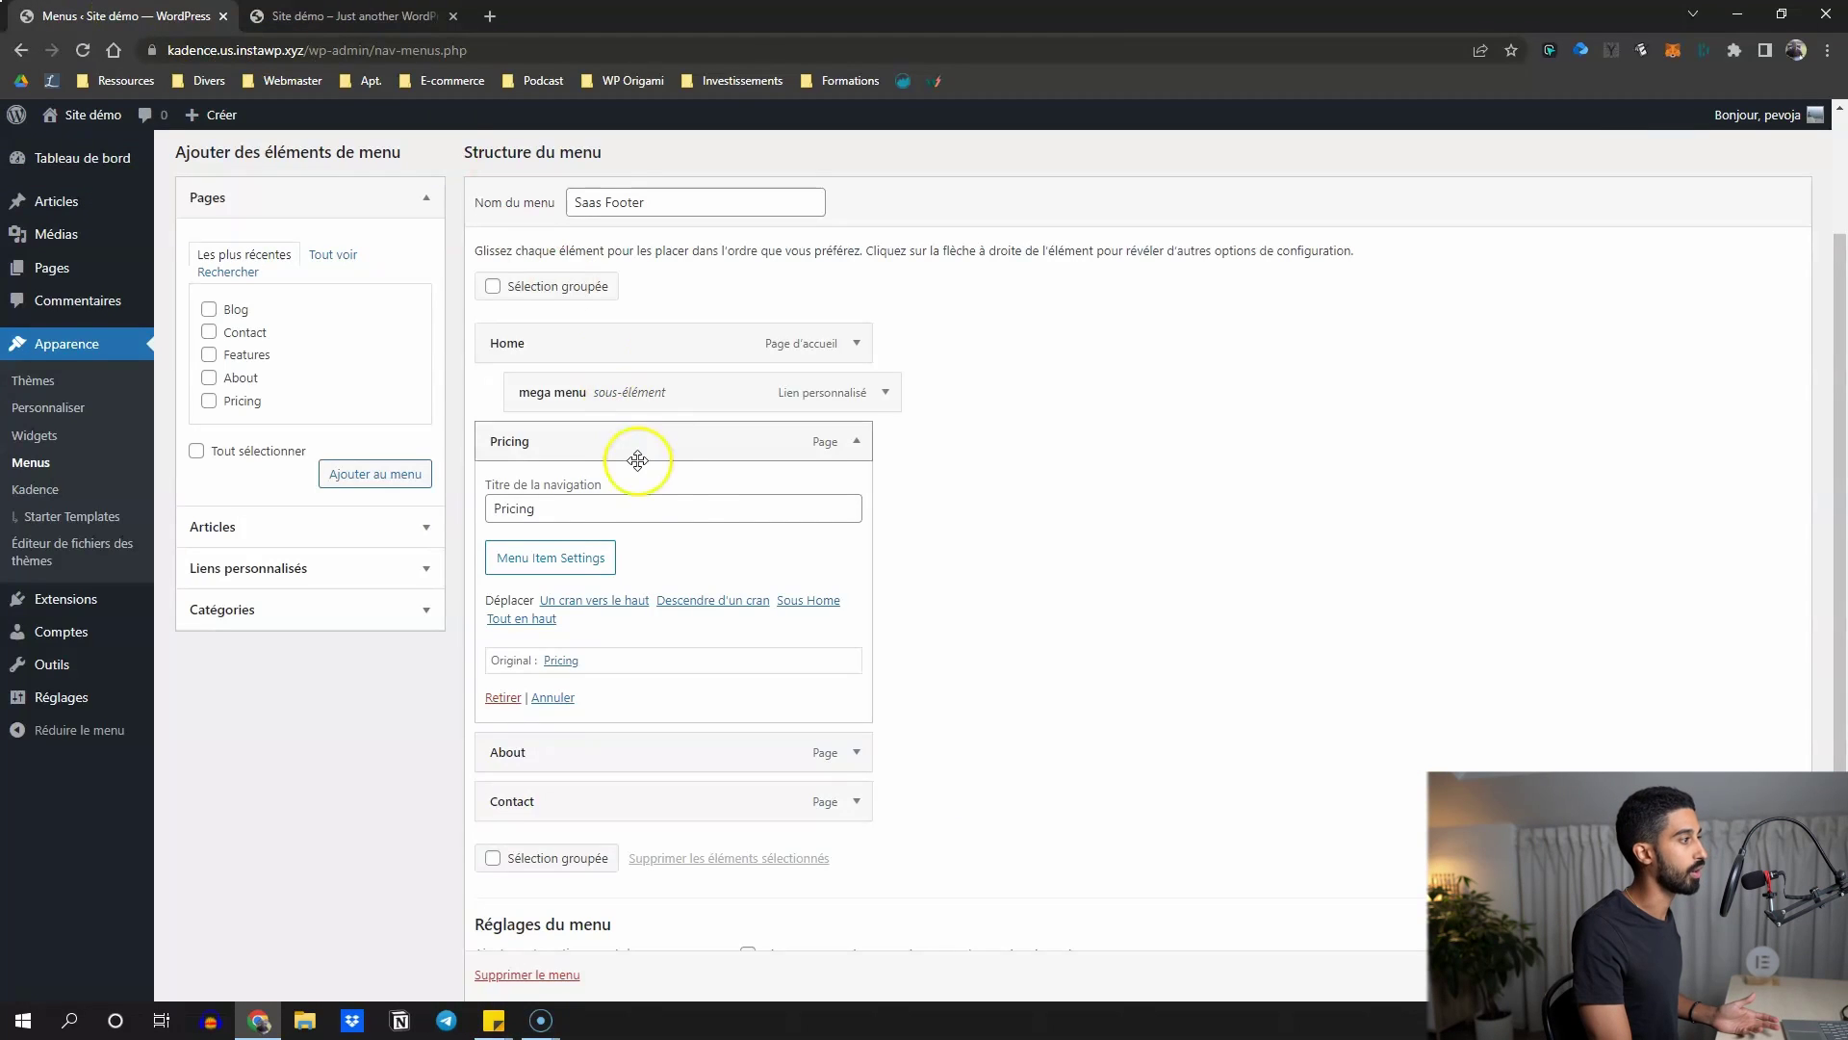
Add the warning triangle as the Pricing item's menu icon, save it and check the header on the live site
click(576, 559)
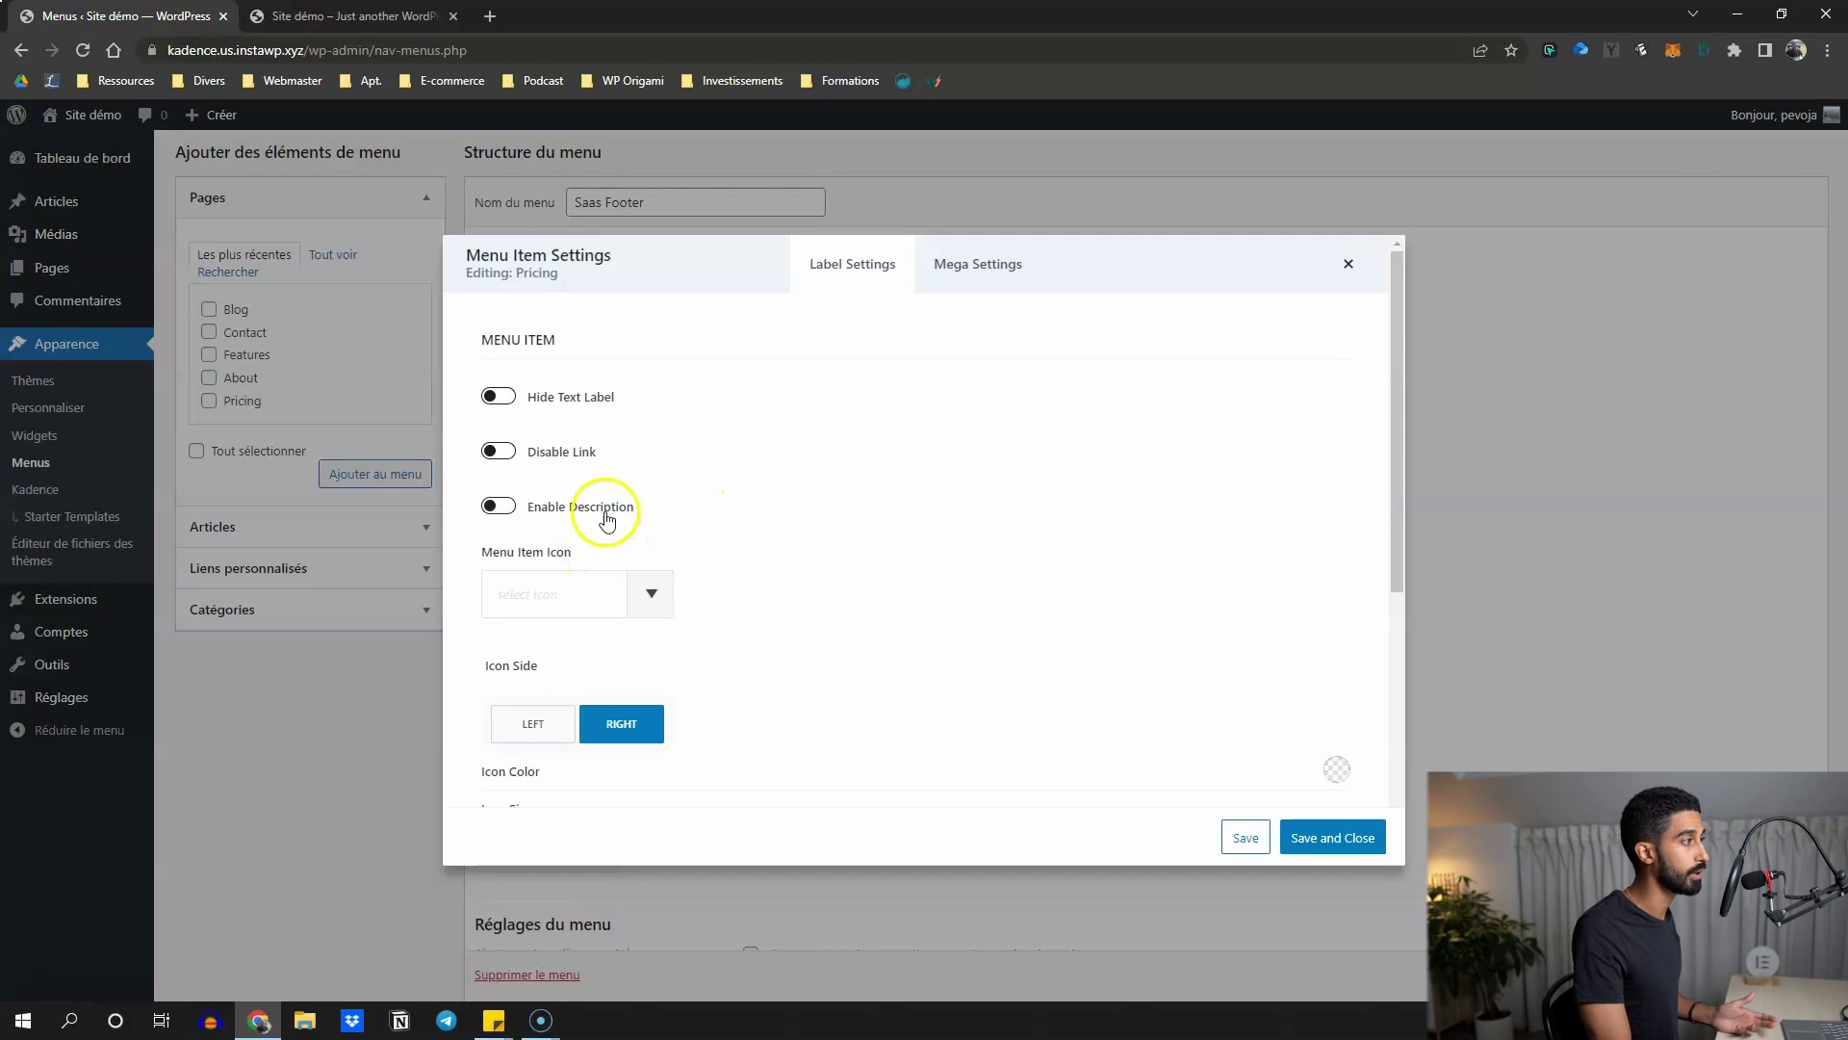
scroll(519, 578, down, 1)
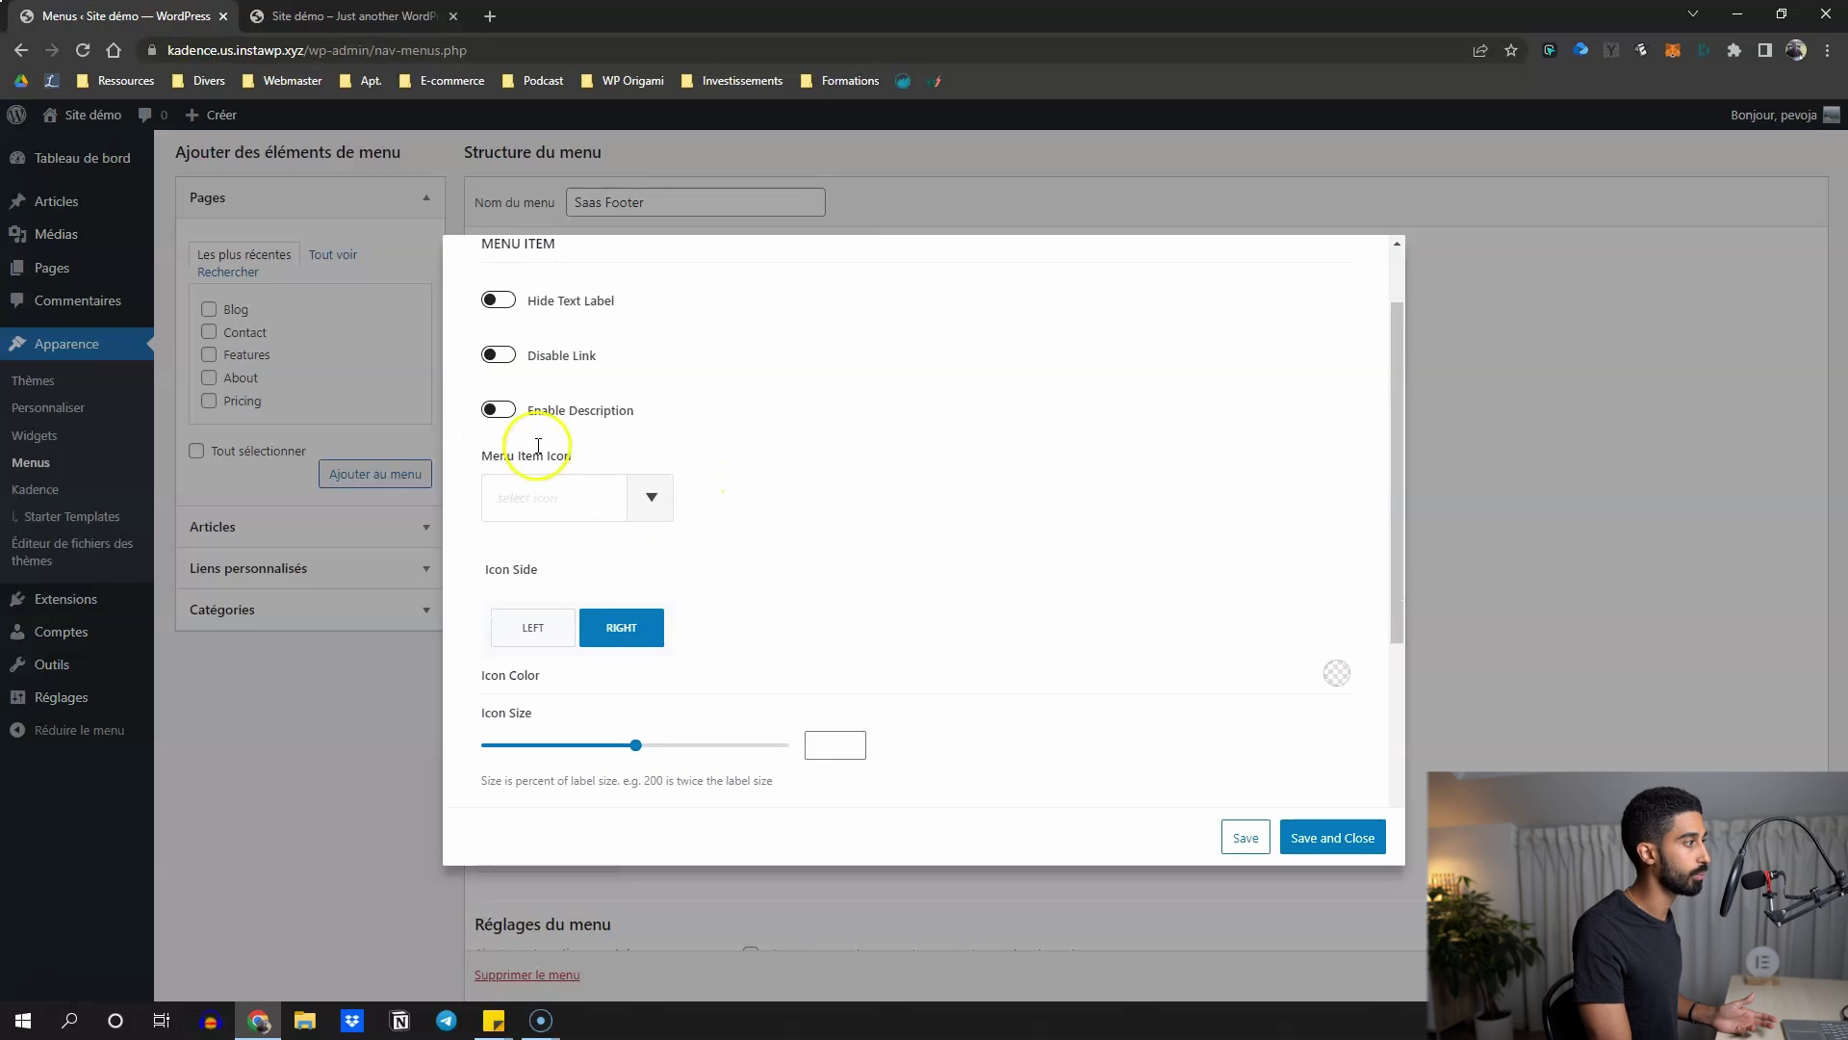
click(647, 493)
click(773, 676)
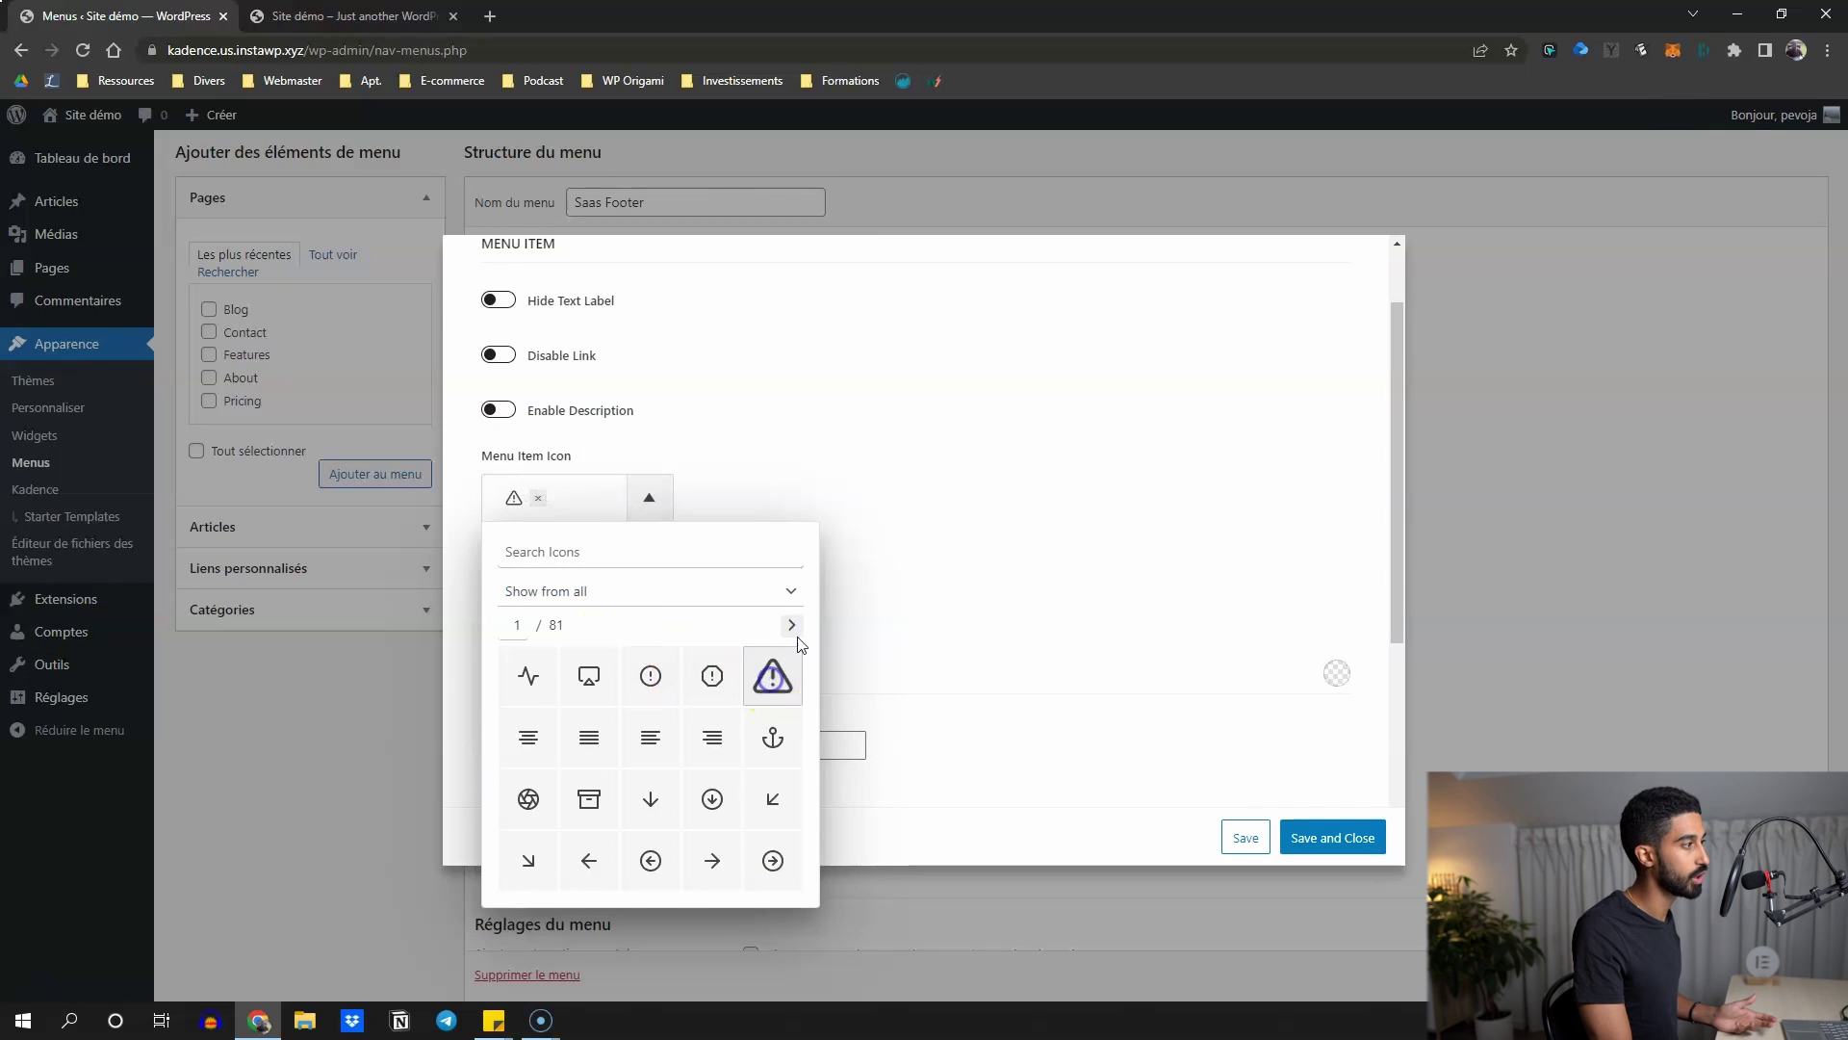
scroll(754, 647, down, 1)
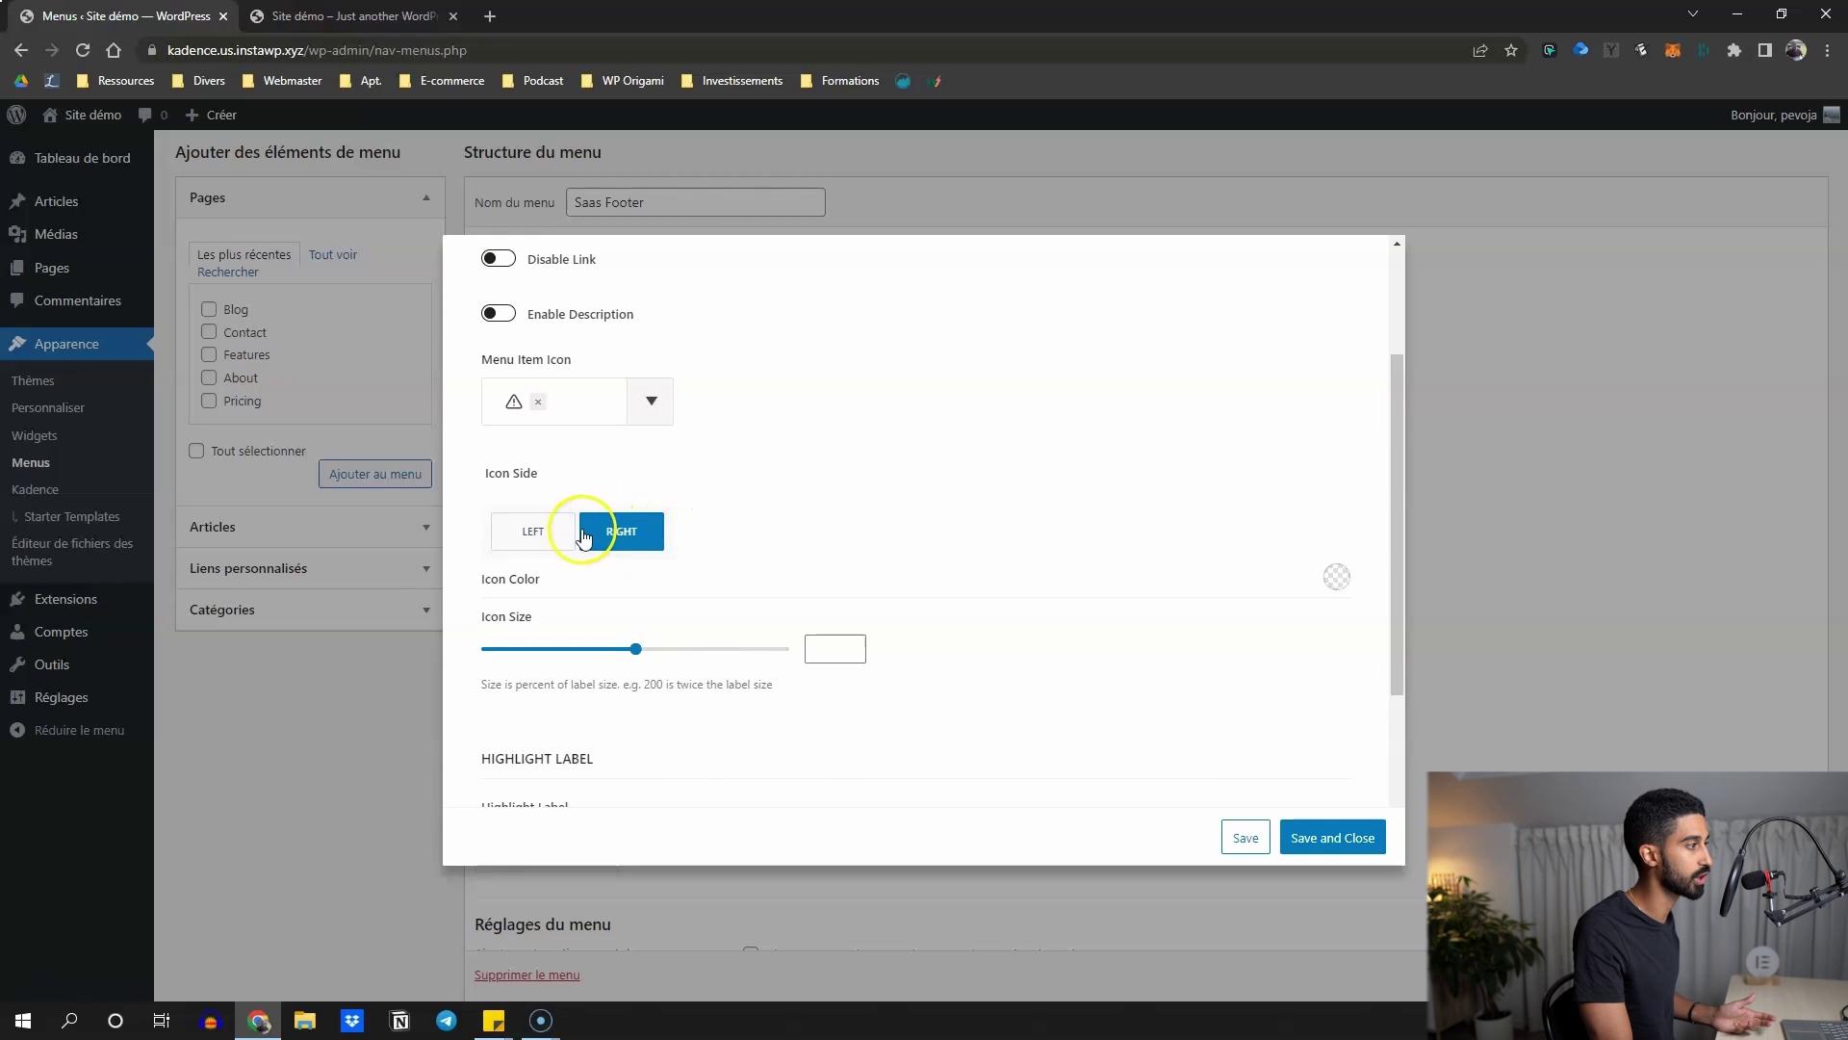
key(ctrl+Tab)
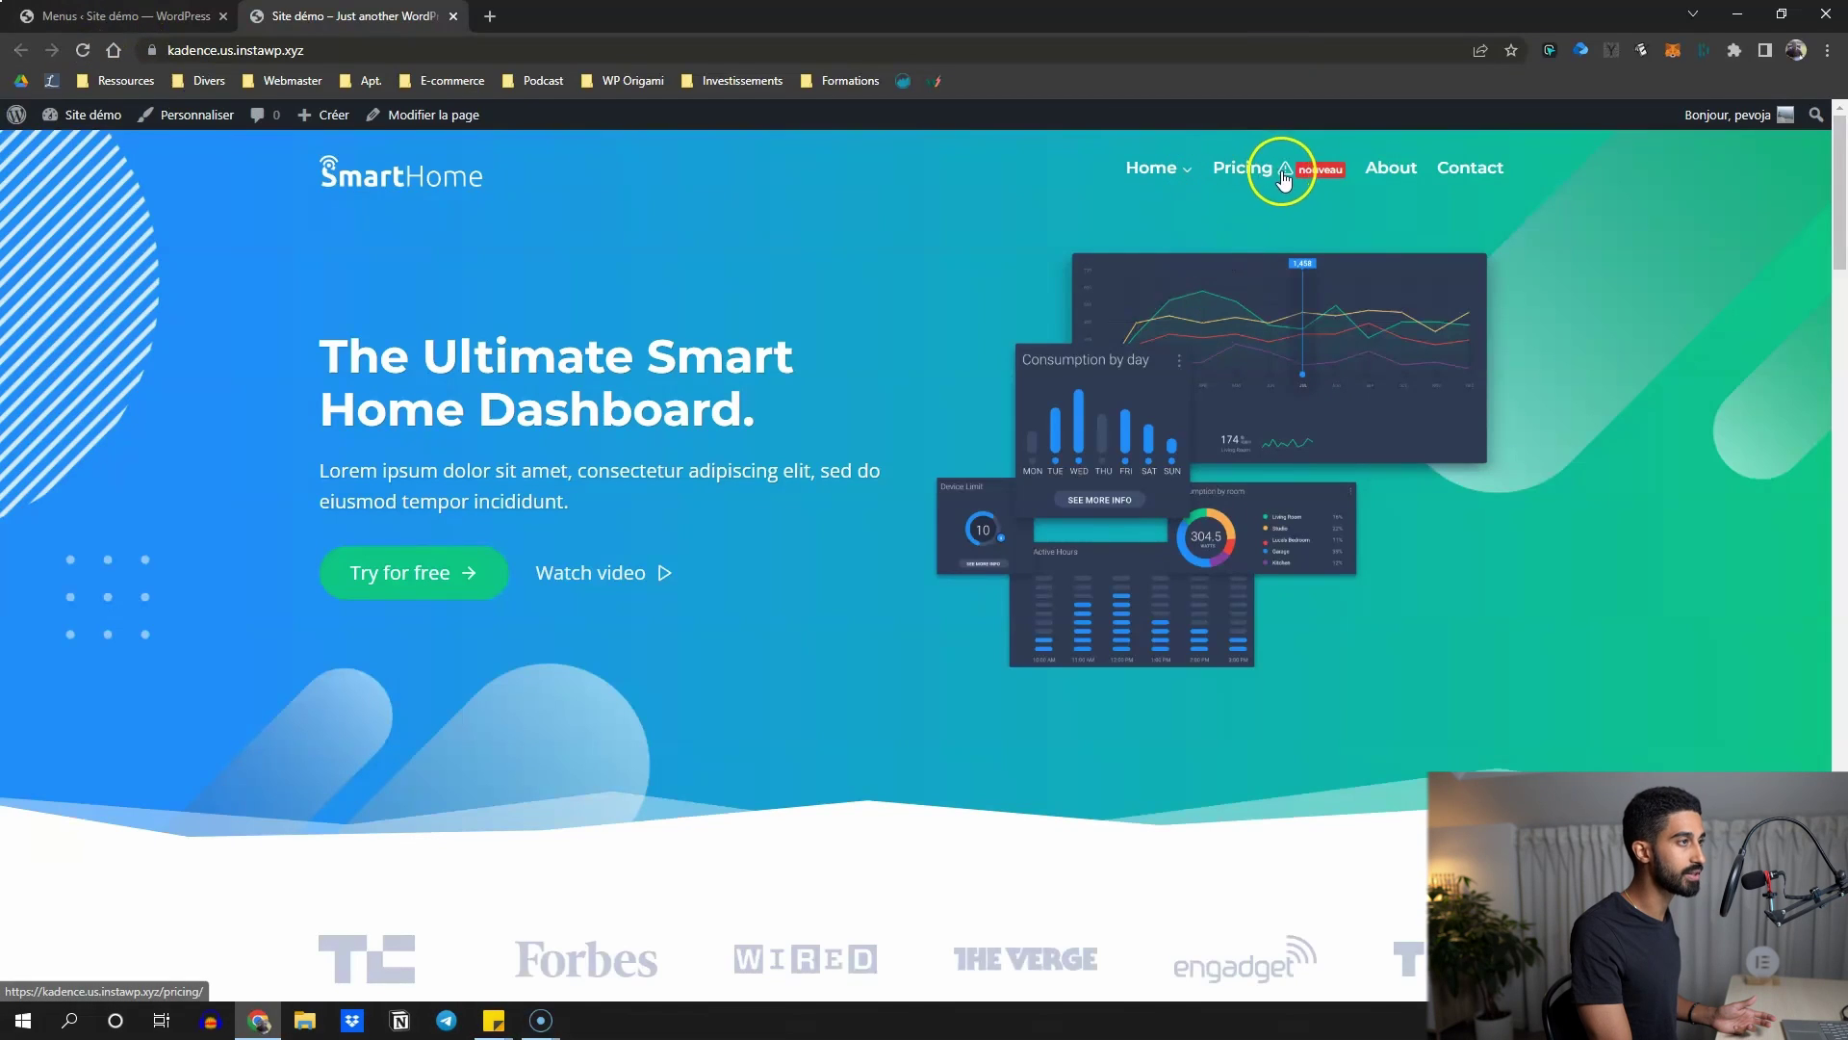
click(193, 16)
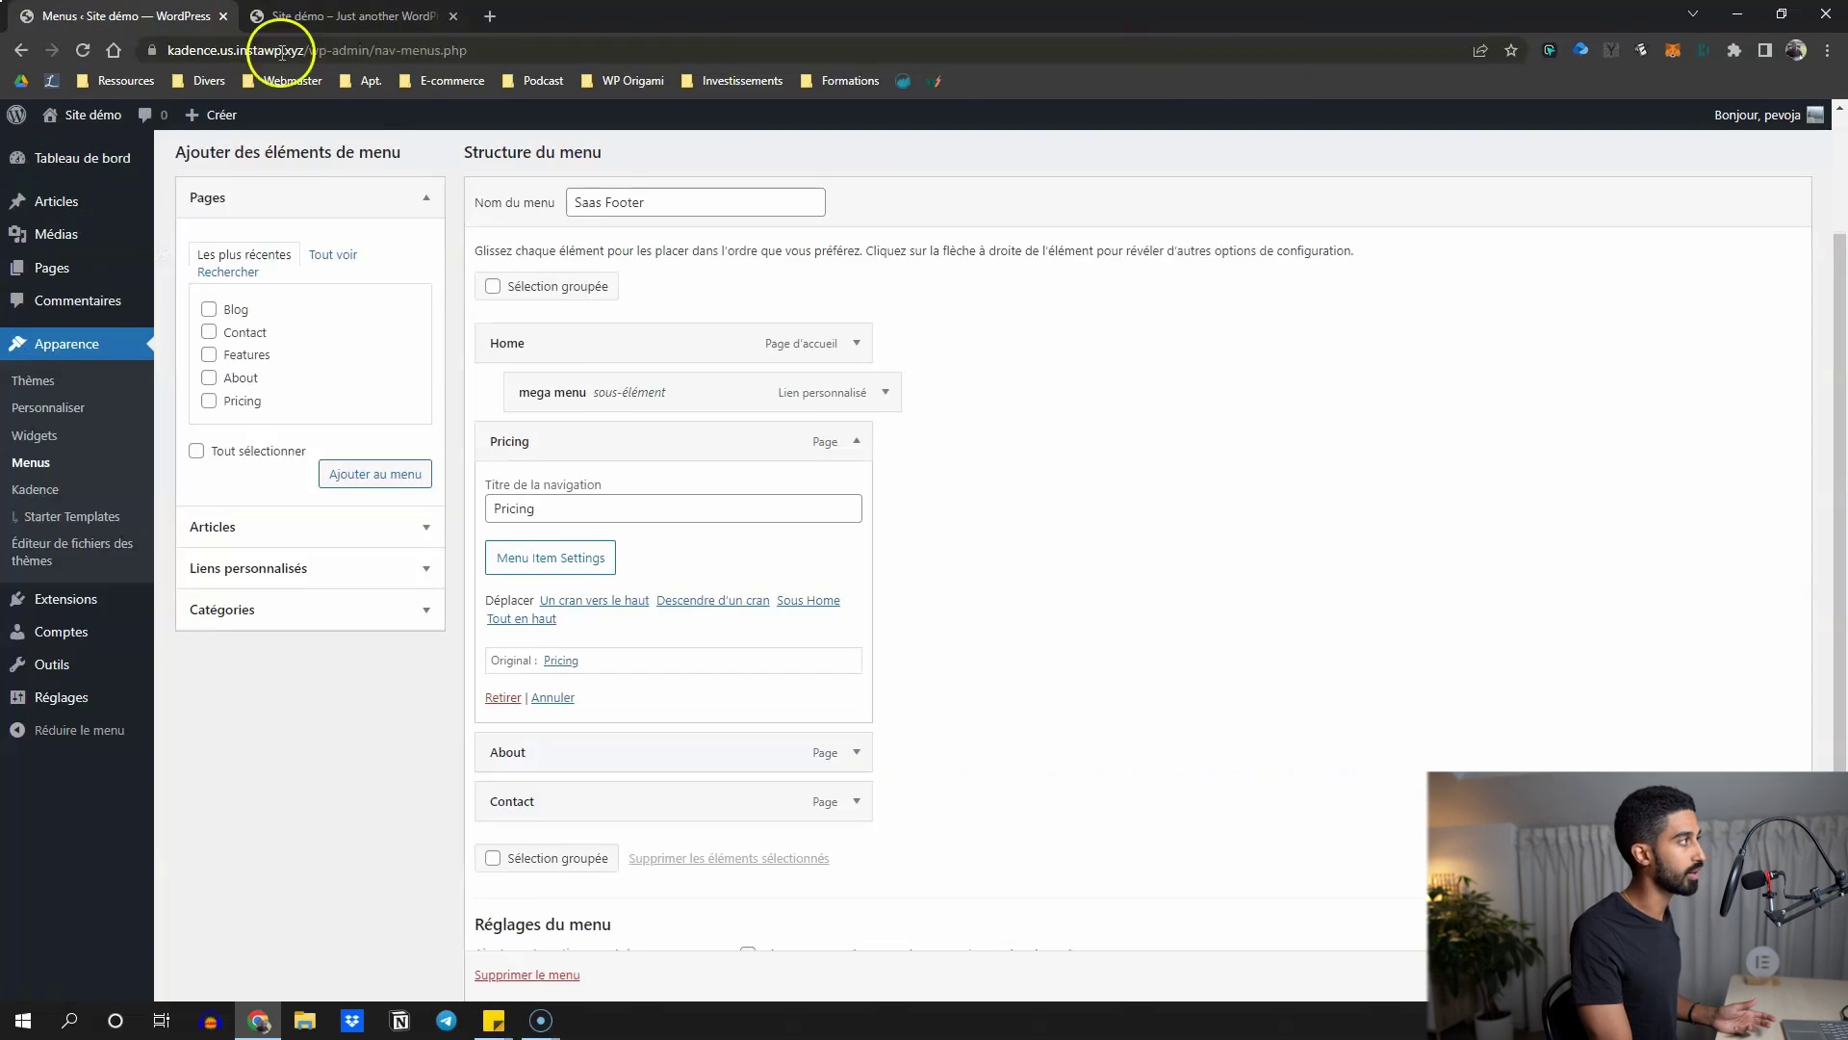
Hide the Pricing menu item's text label and clear its highlight label
click(598, 559)
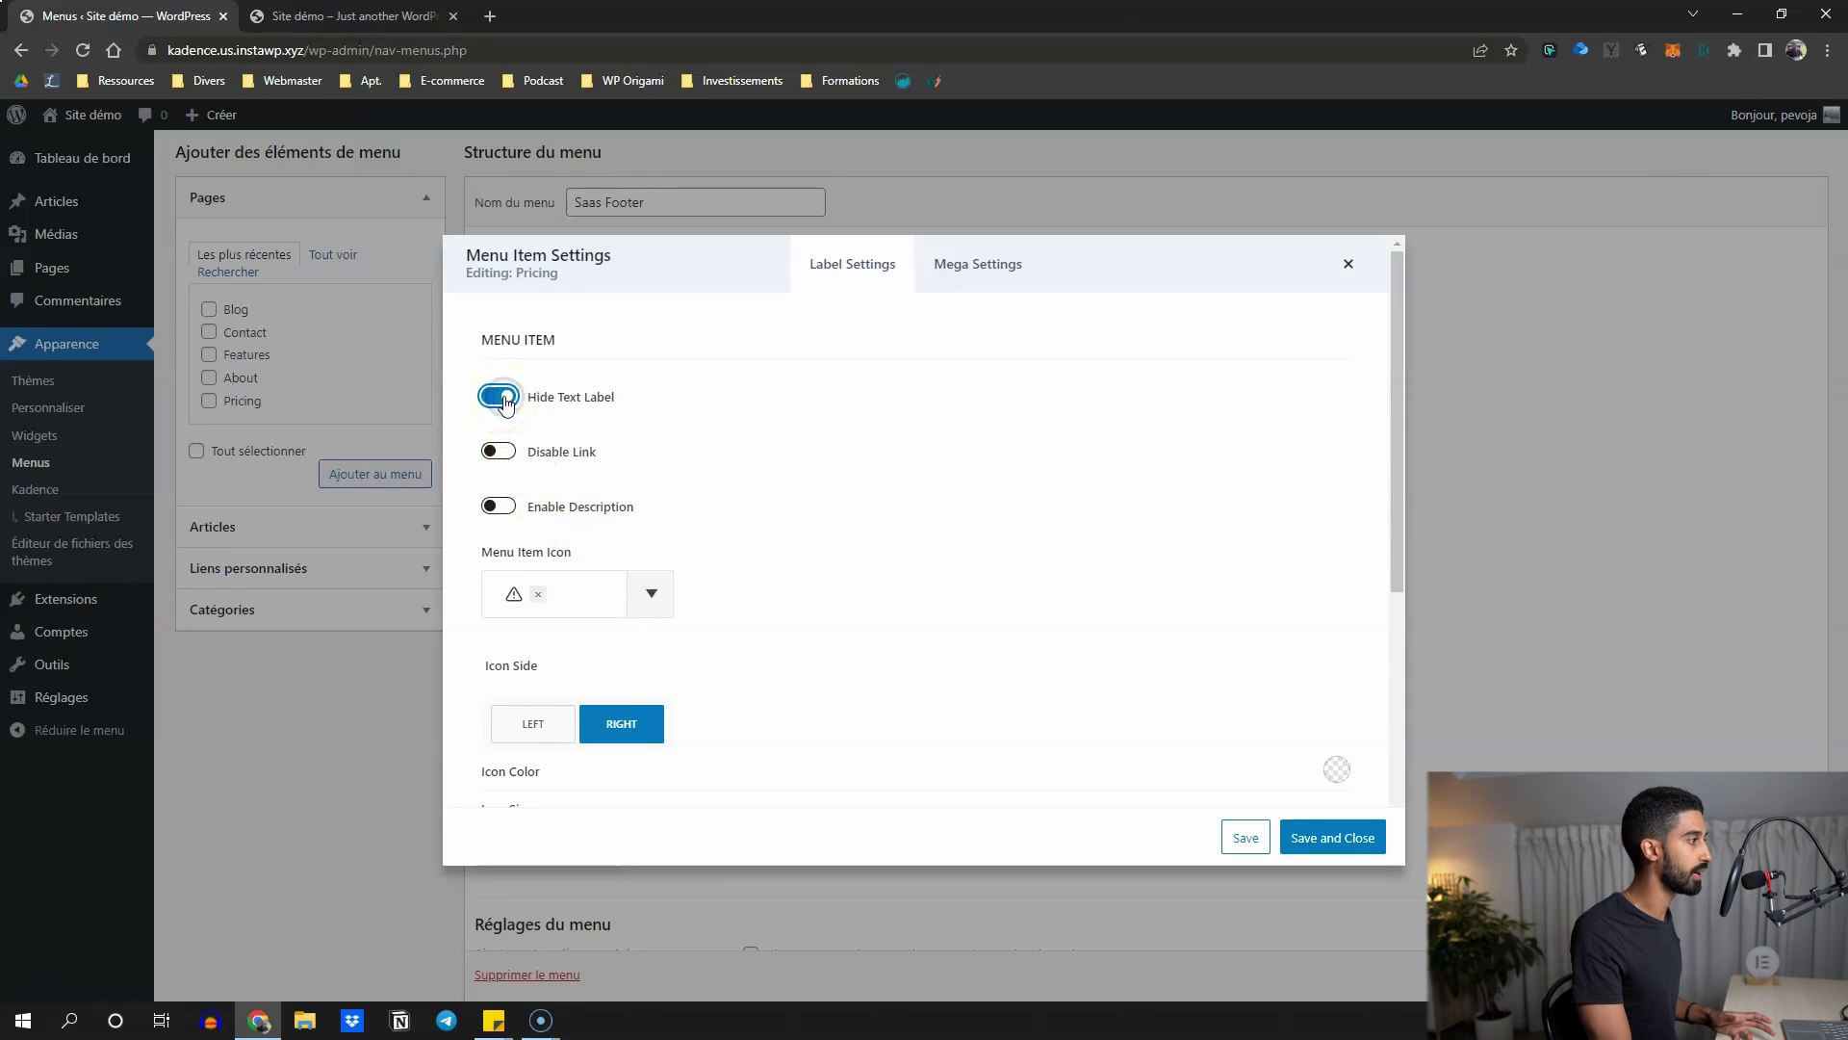
scroll(789, 570, down, 3)
drag(577, 743, 463, 739)
key(BackSpace)
scroll(489, 474, up, 3)
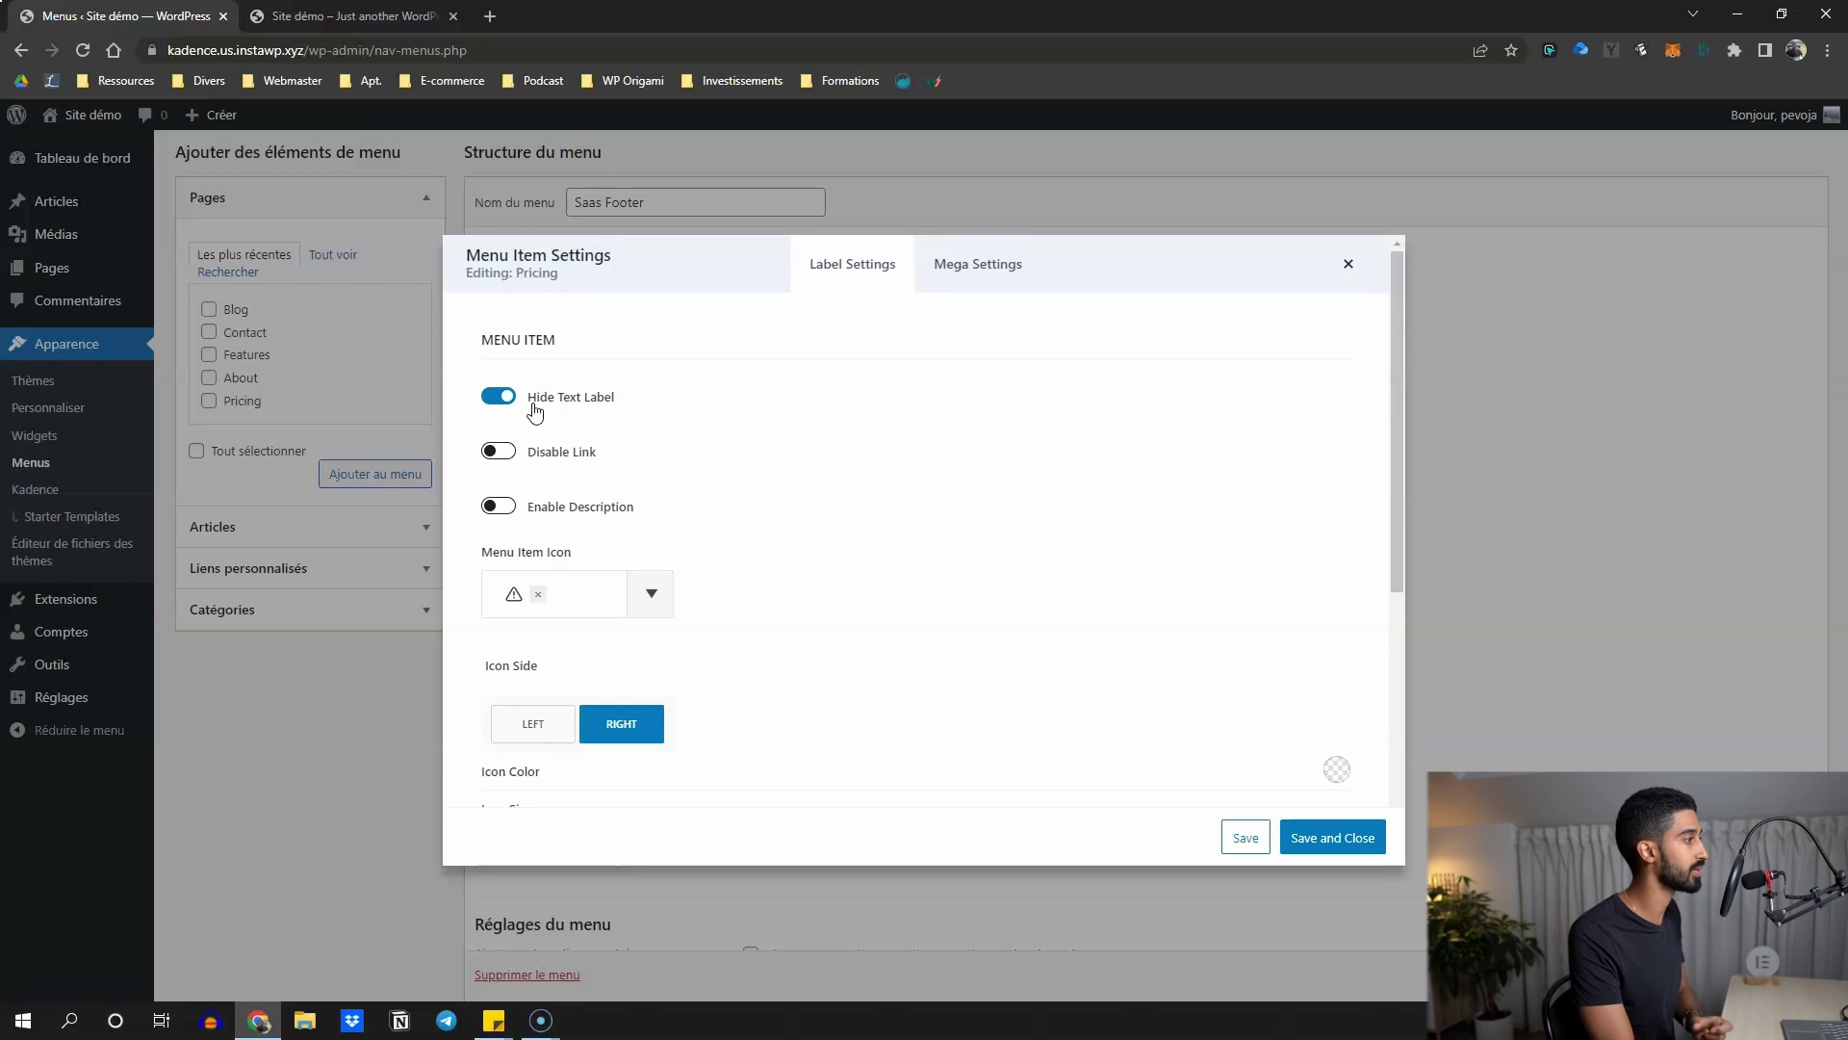
Set the Pricing menu icon's size to about 232 and save the menu item settings
click(540, 578)
scroll(597, 651, down, 2)
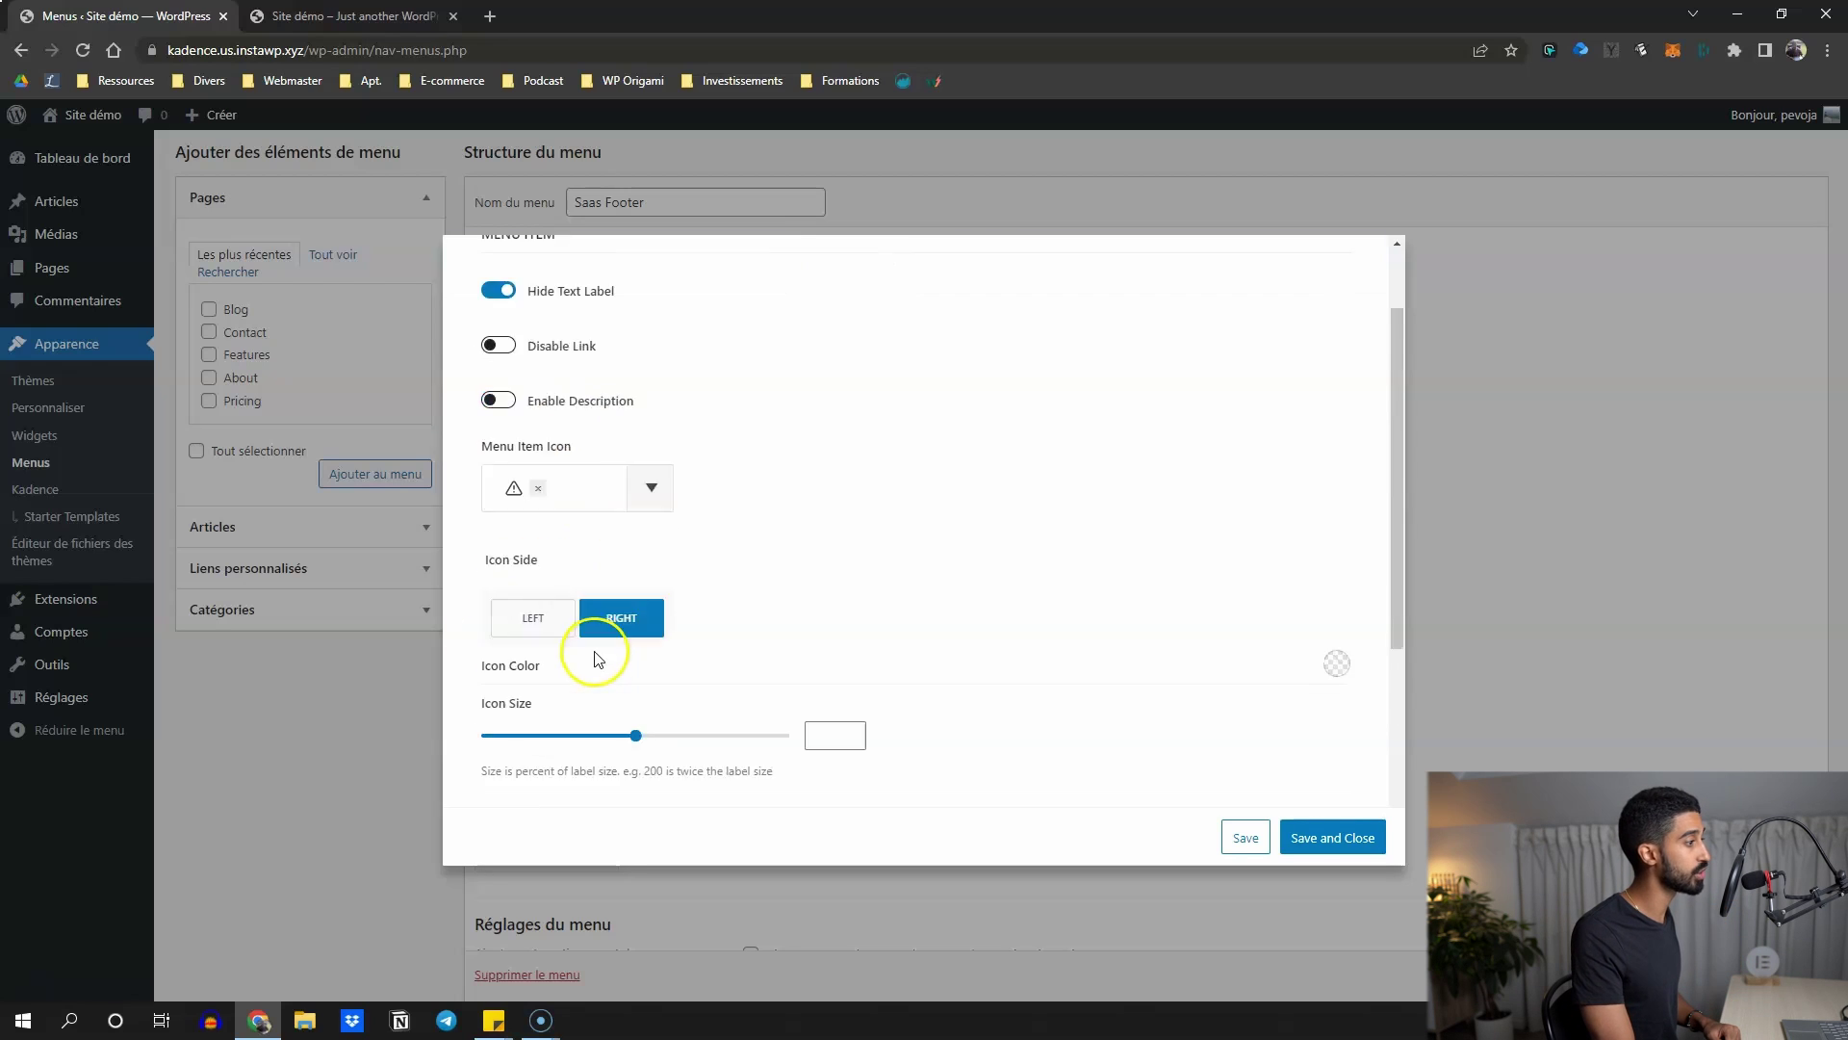
click(638, 650)
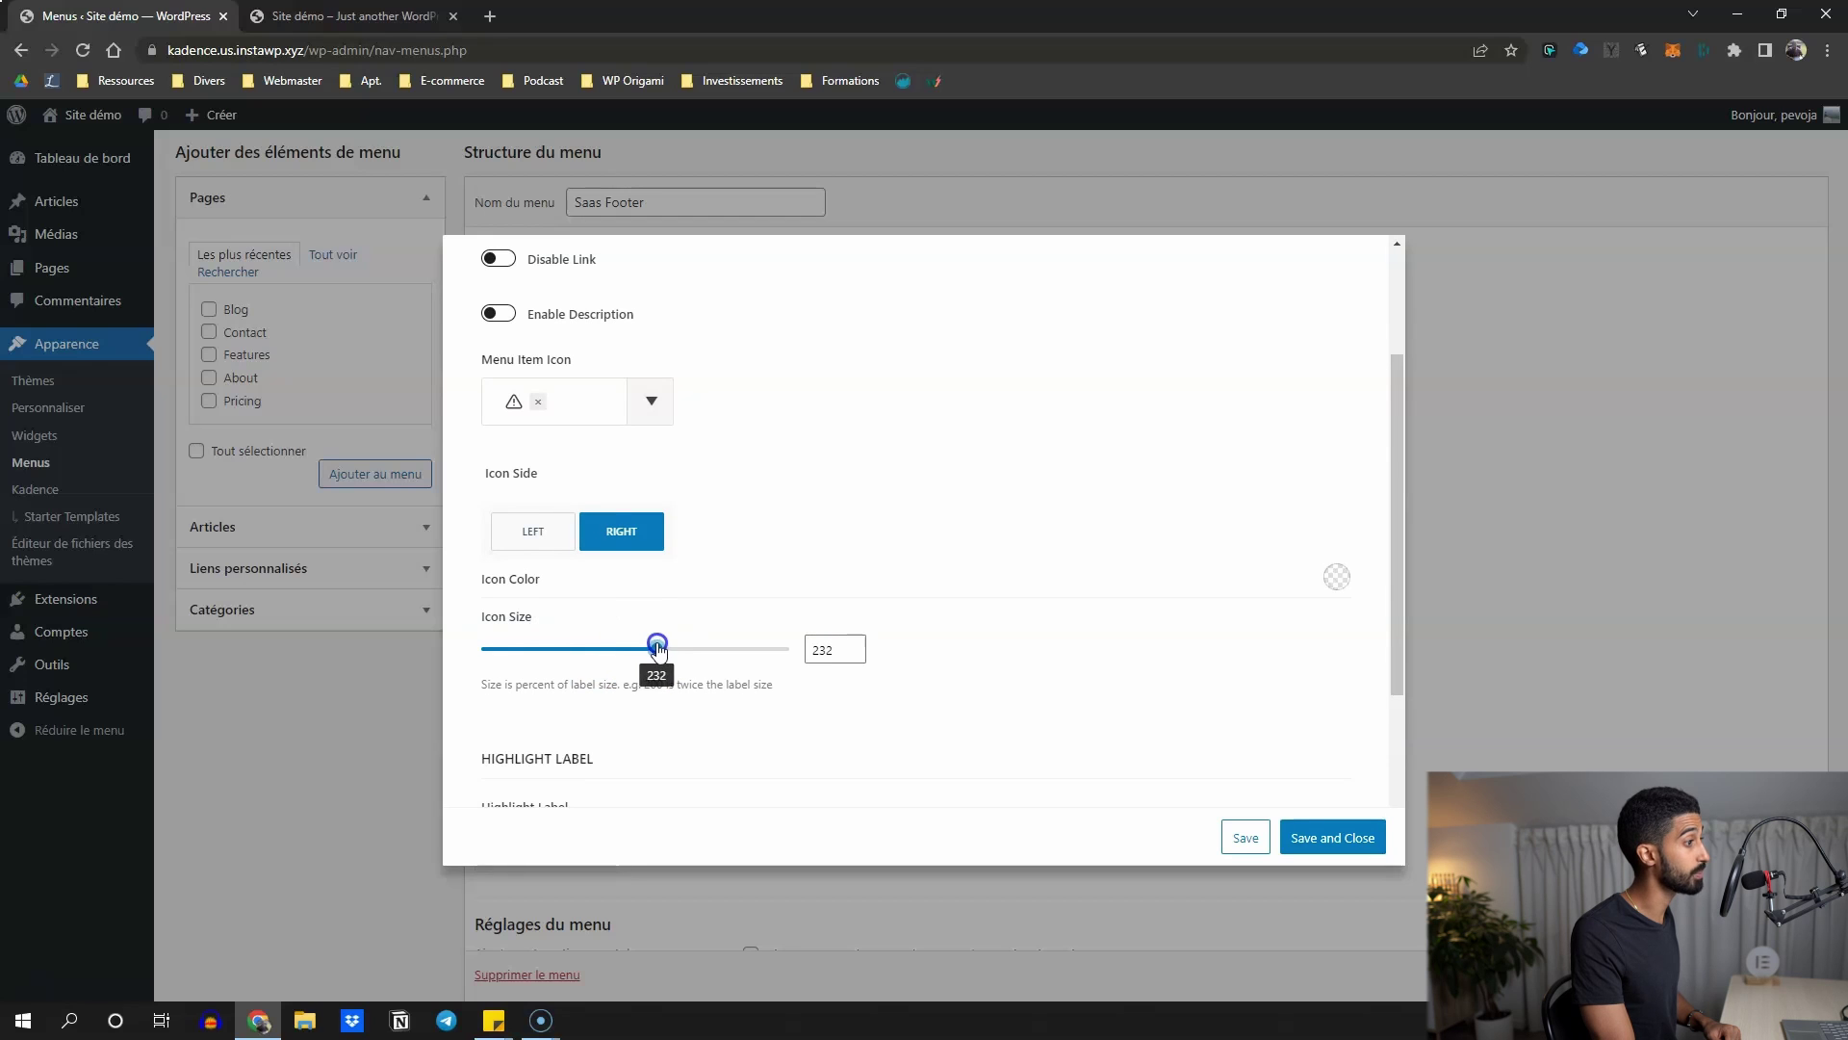
click(1333, 834)
Open the Pricing page from its header icon on the live site, return to the menu editor and collapse the Pricing item
click(347, 16)
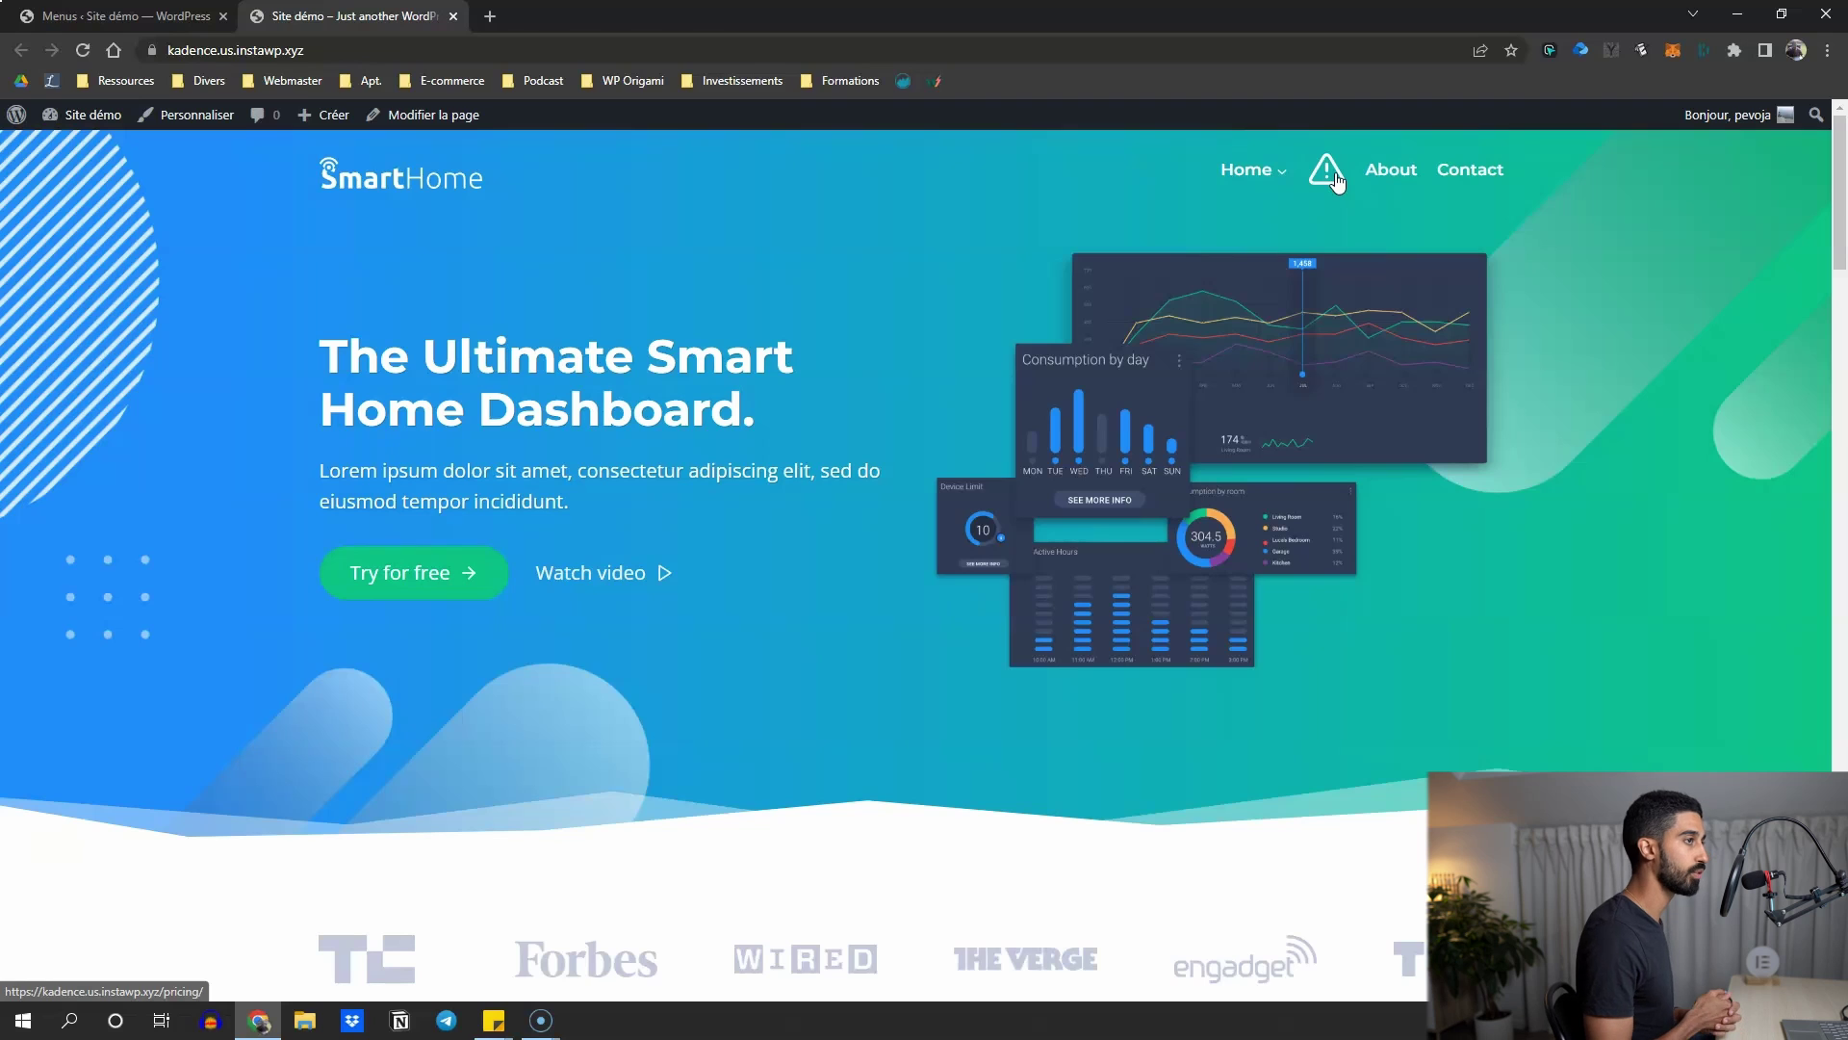
click(1319, 163)
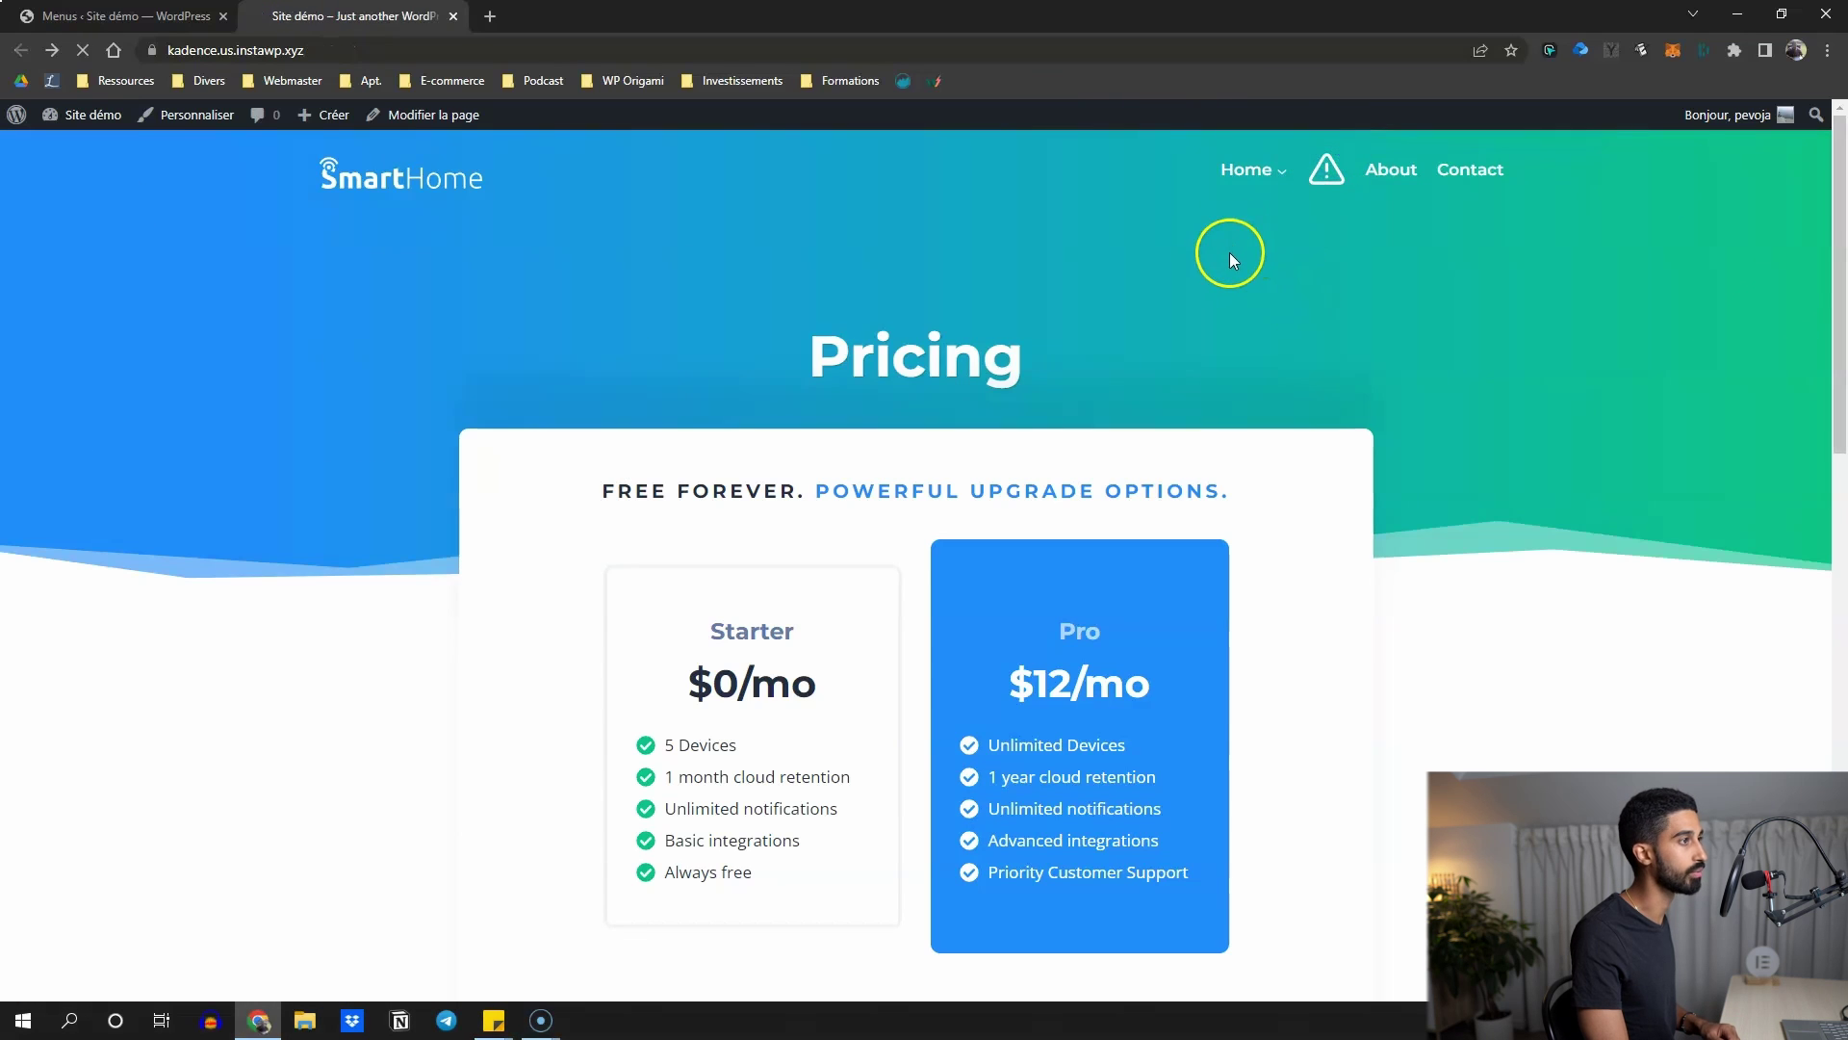
click(144, 16)
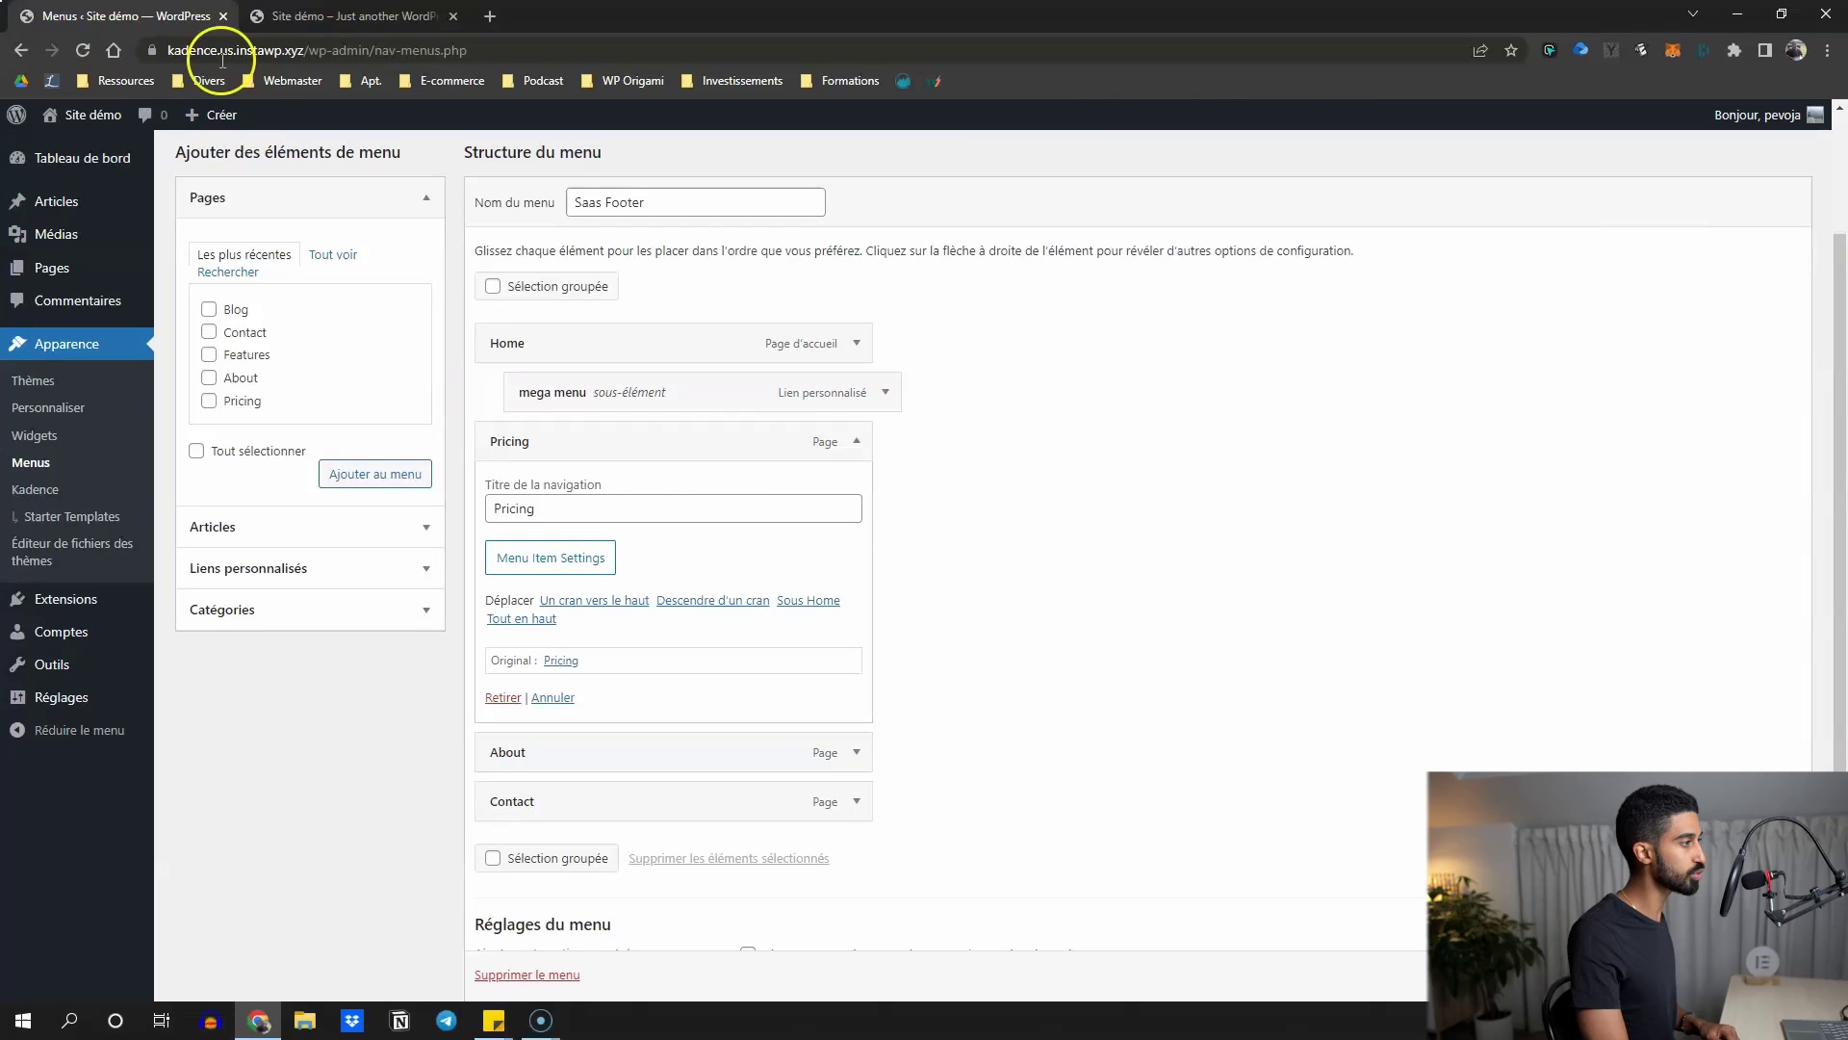
click(856, 441)
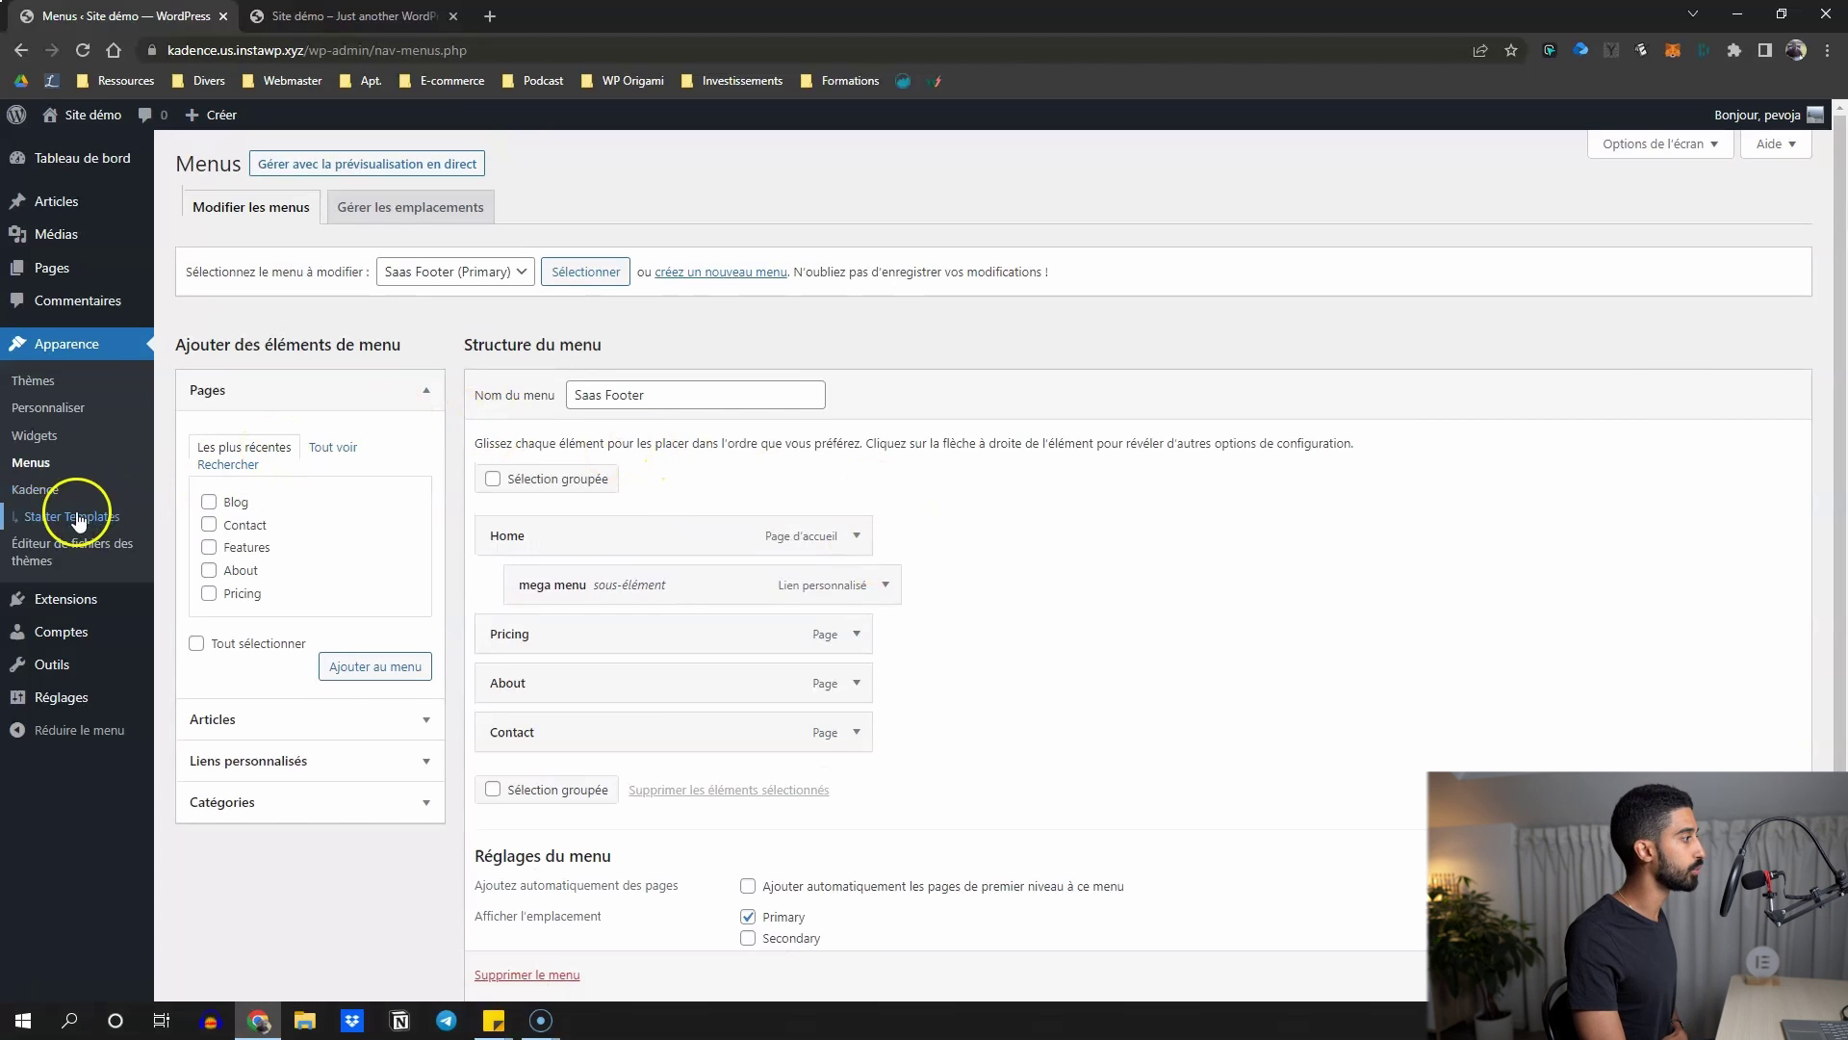
Enable the Hooked Elements Pro addon on the Kadence theme page and reload the page
click(34, 489)
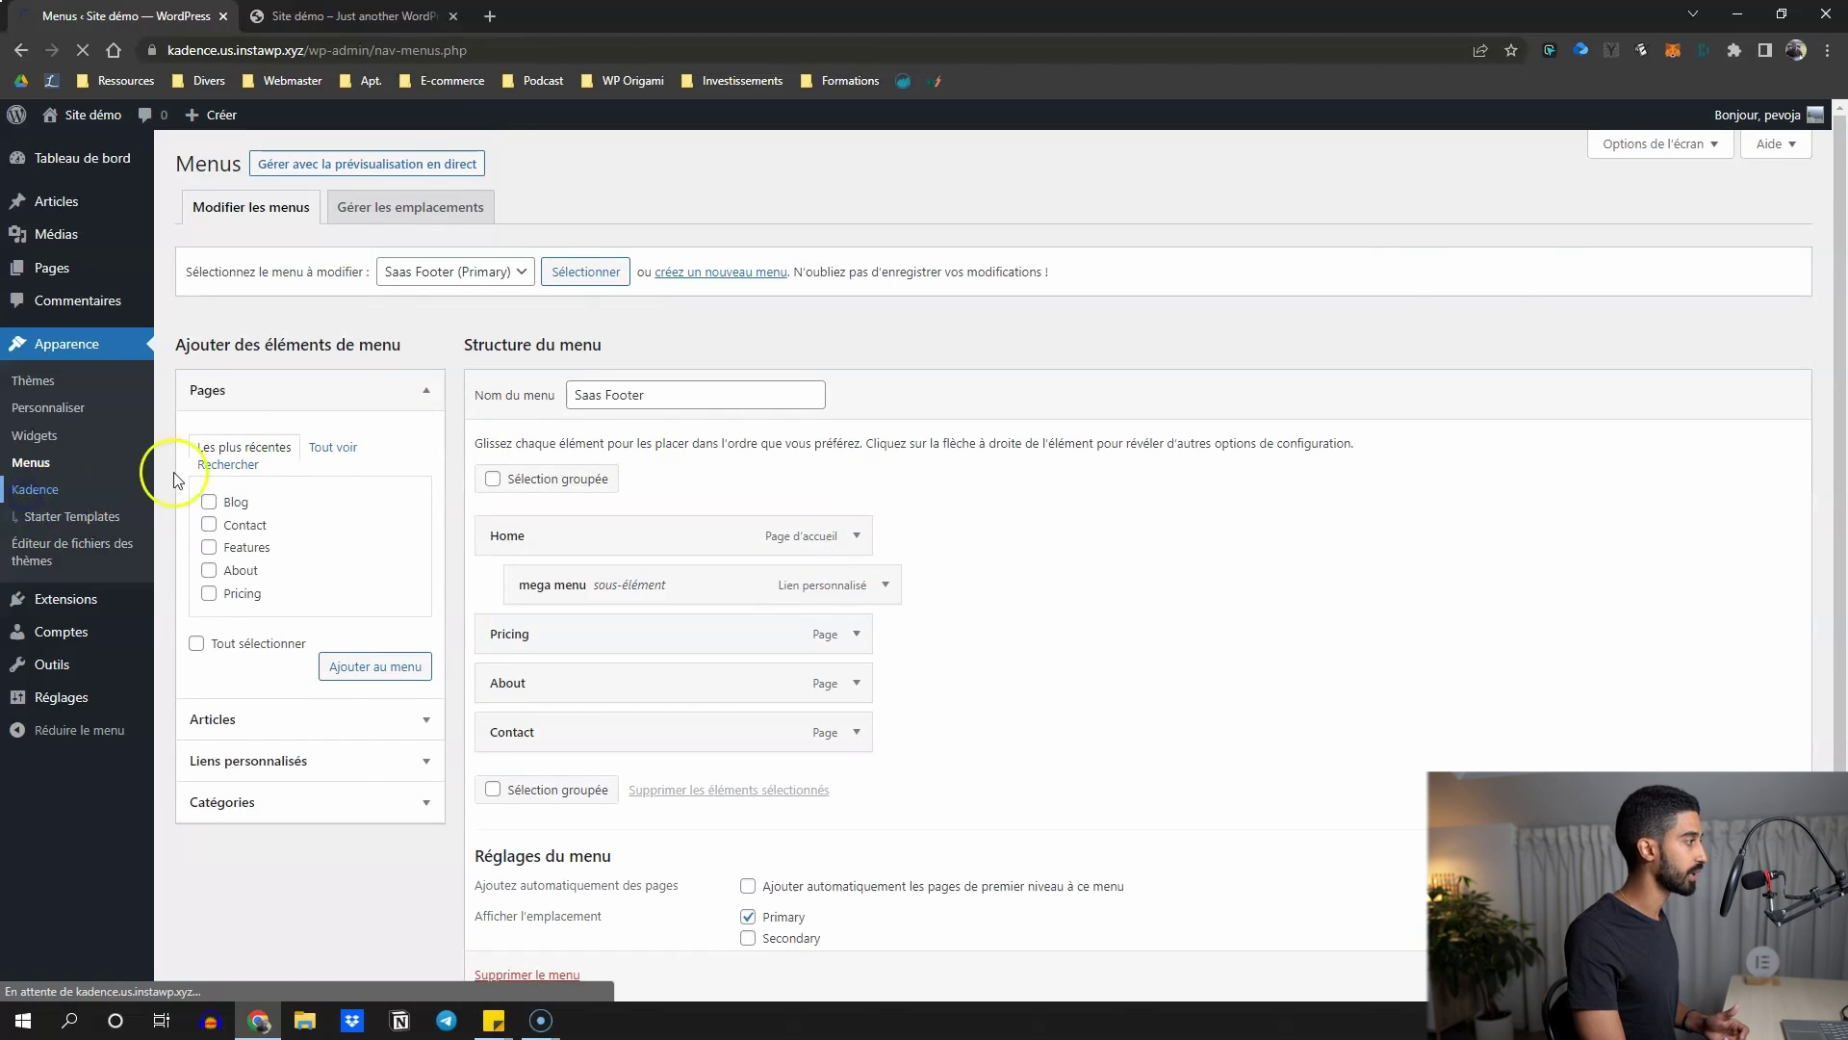
scroll(1079, 561, down, 1)
scroll(1079, 561, down, 3)
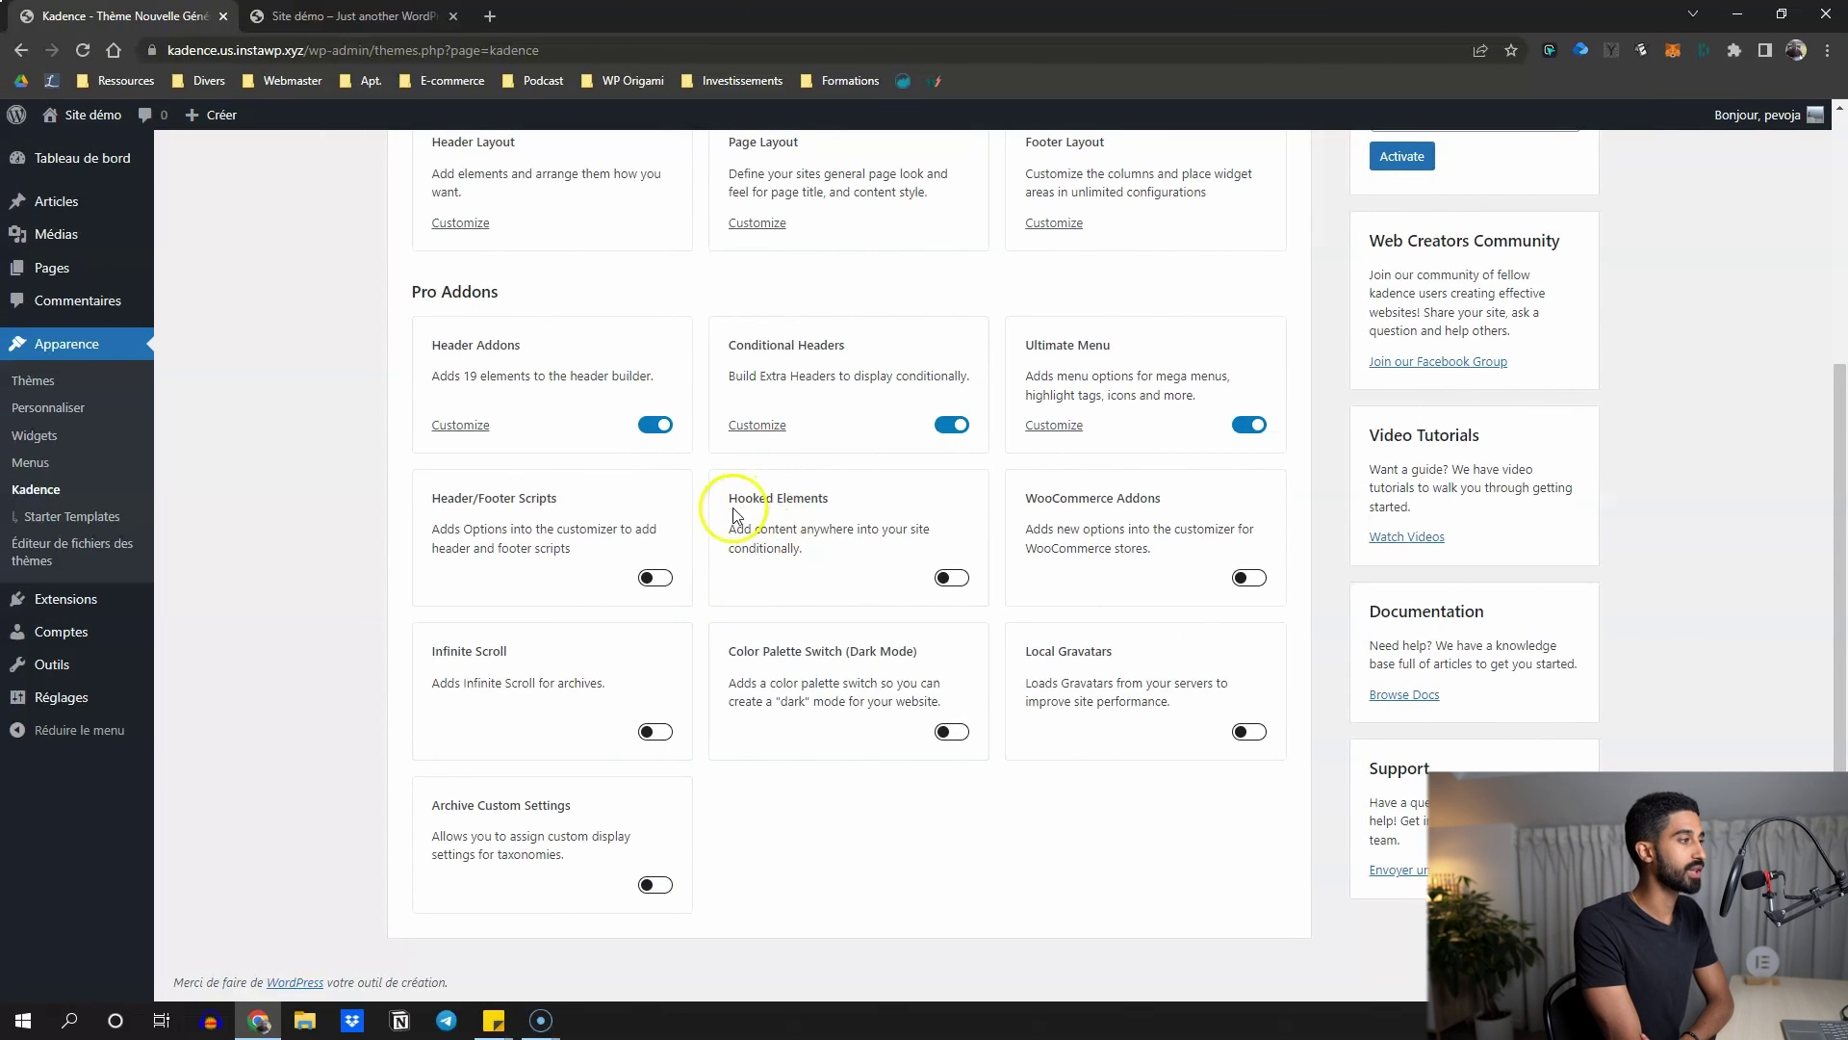
click(951, 578)
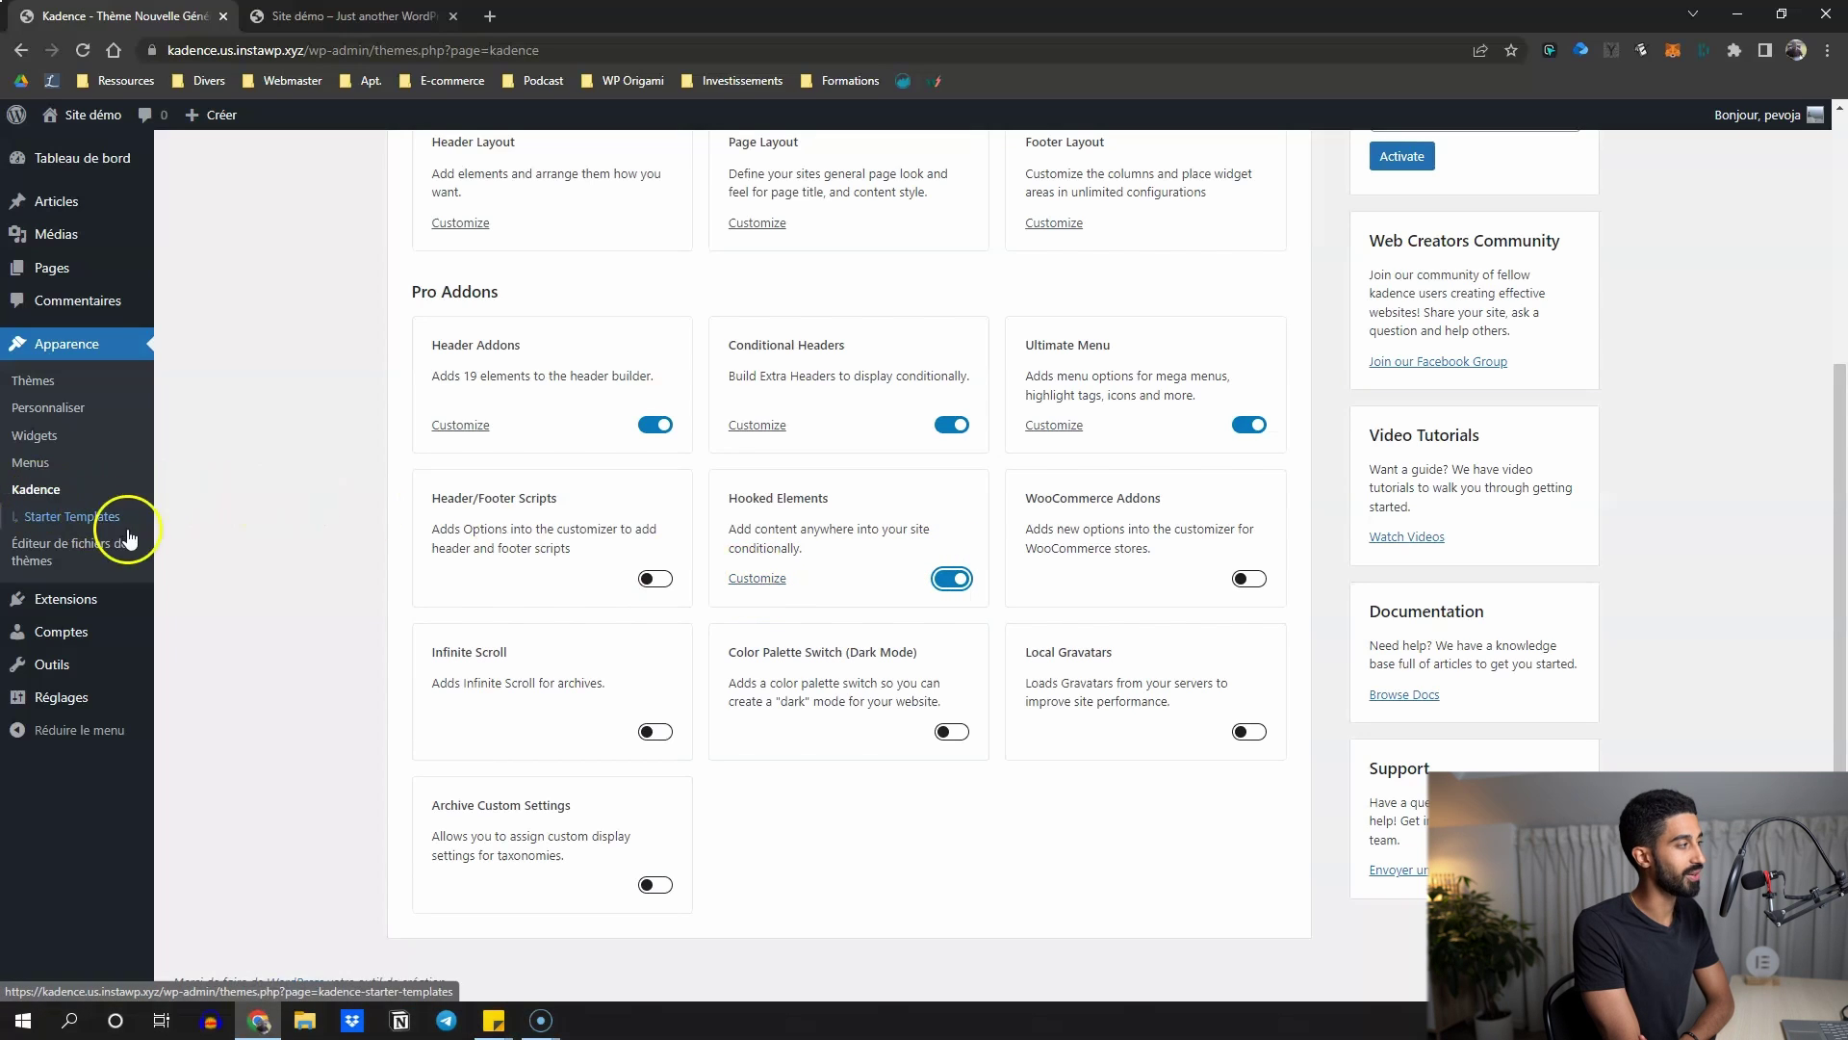
click(83, 49)
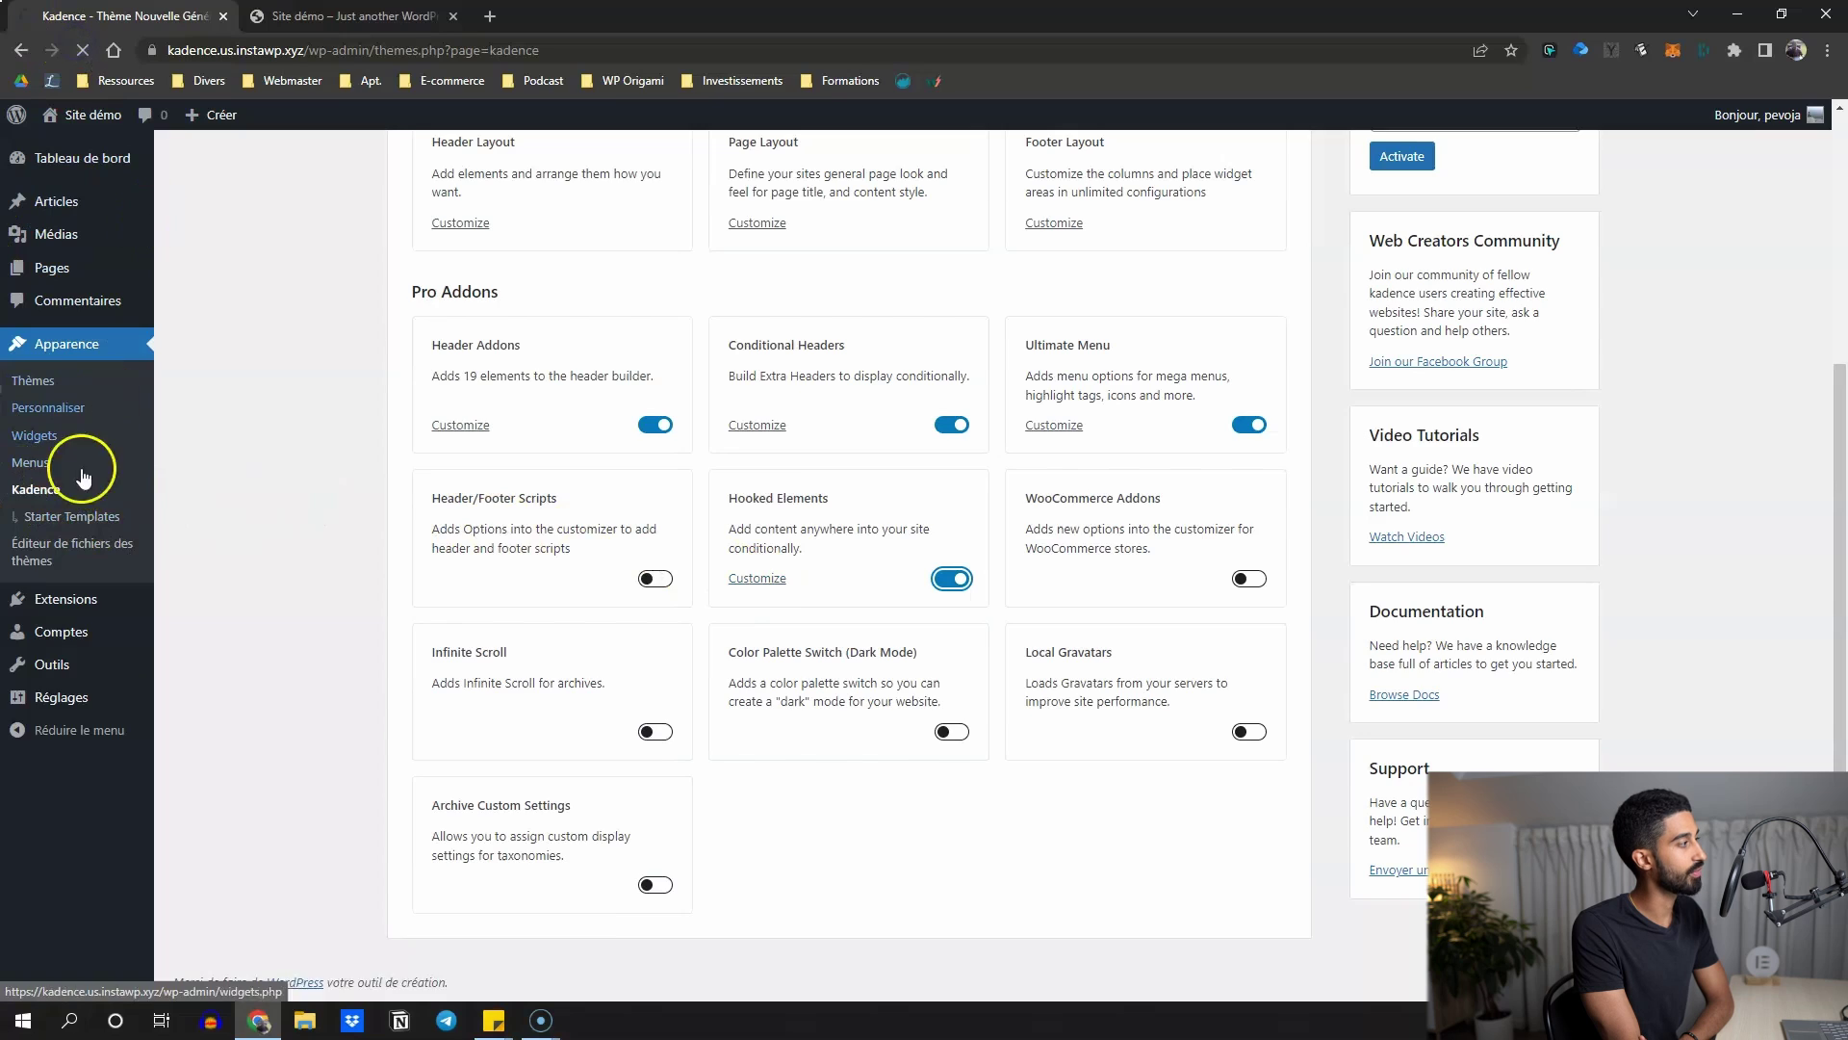
Open the Mega menu element for editing and view the prebuilt sections in its Design Library
click(53, 524)
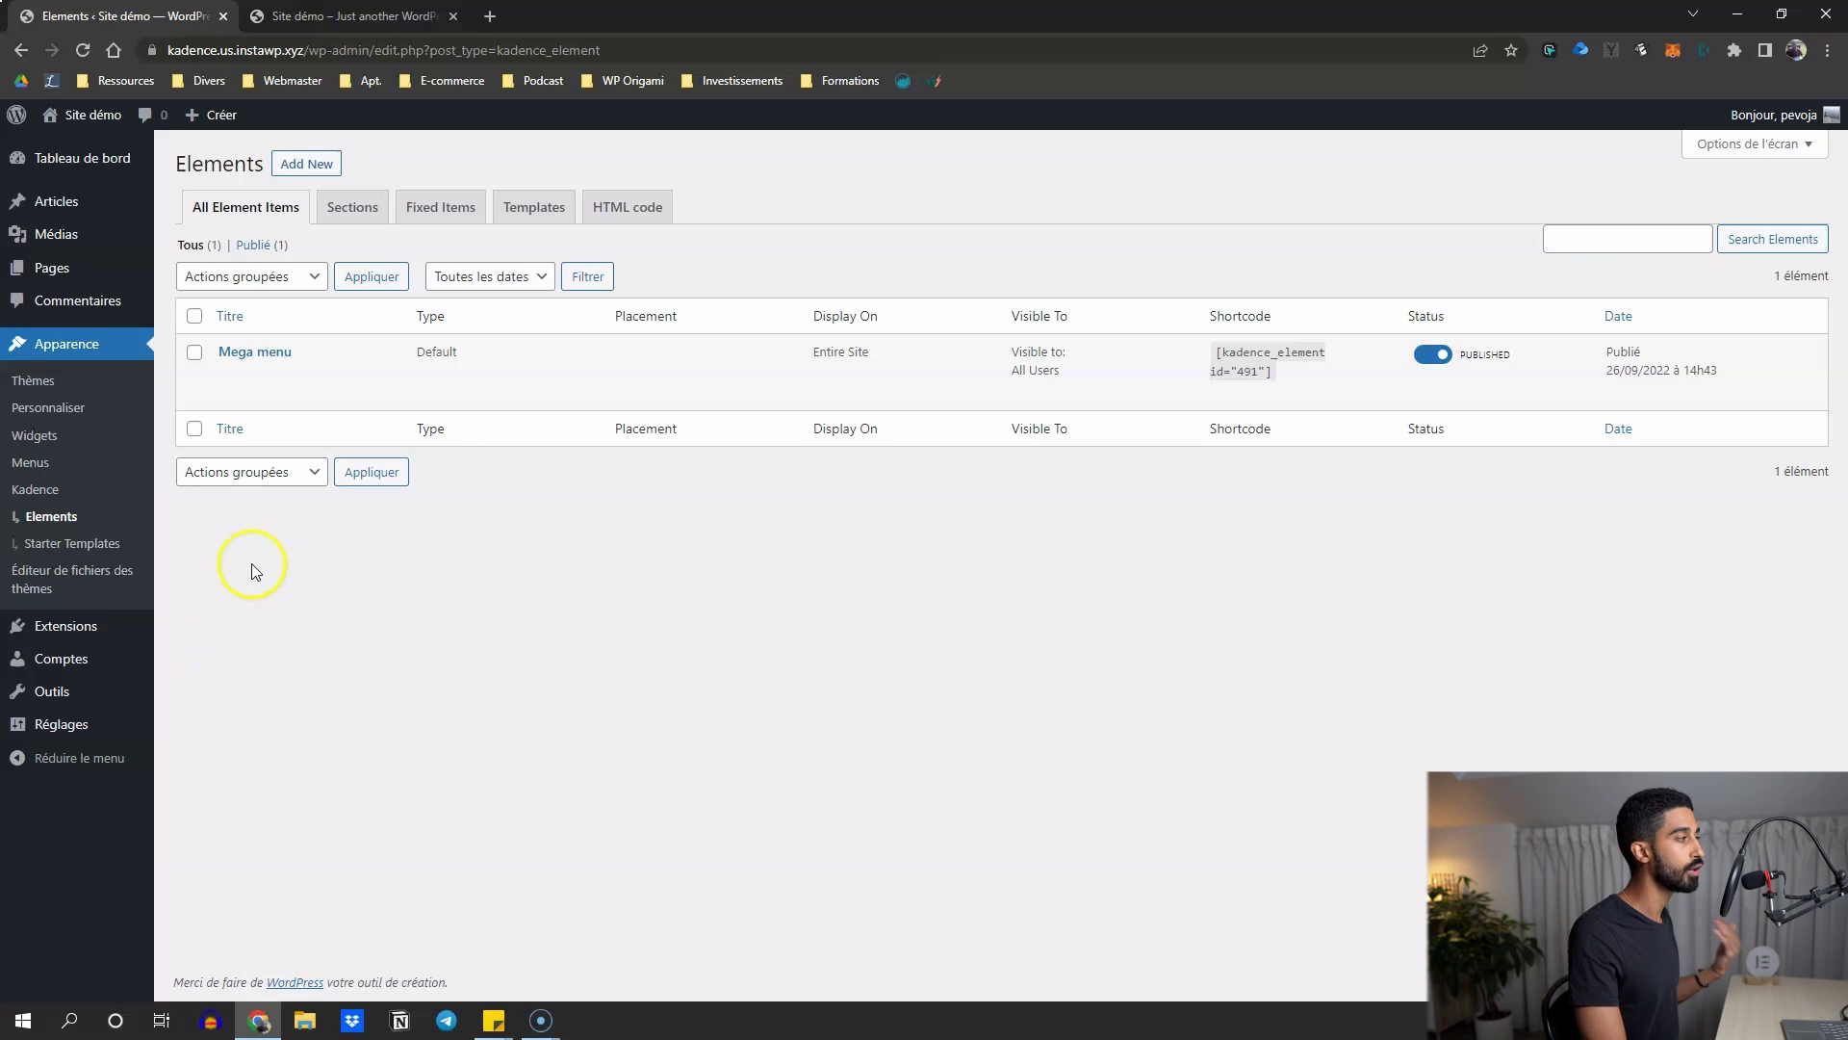
click(277, 354)
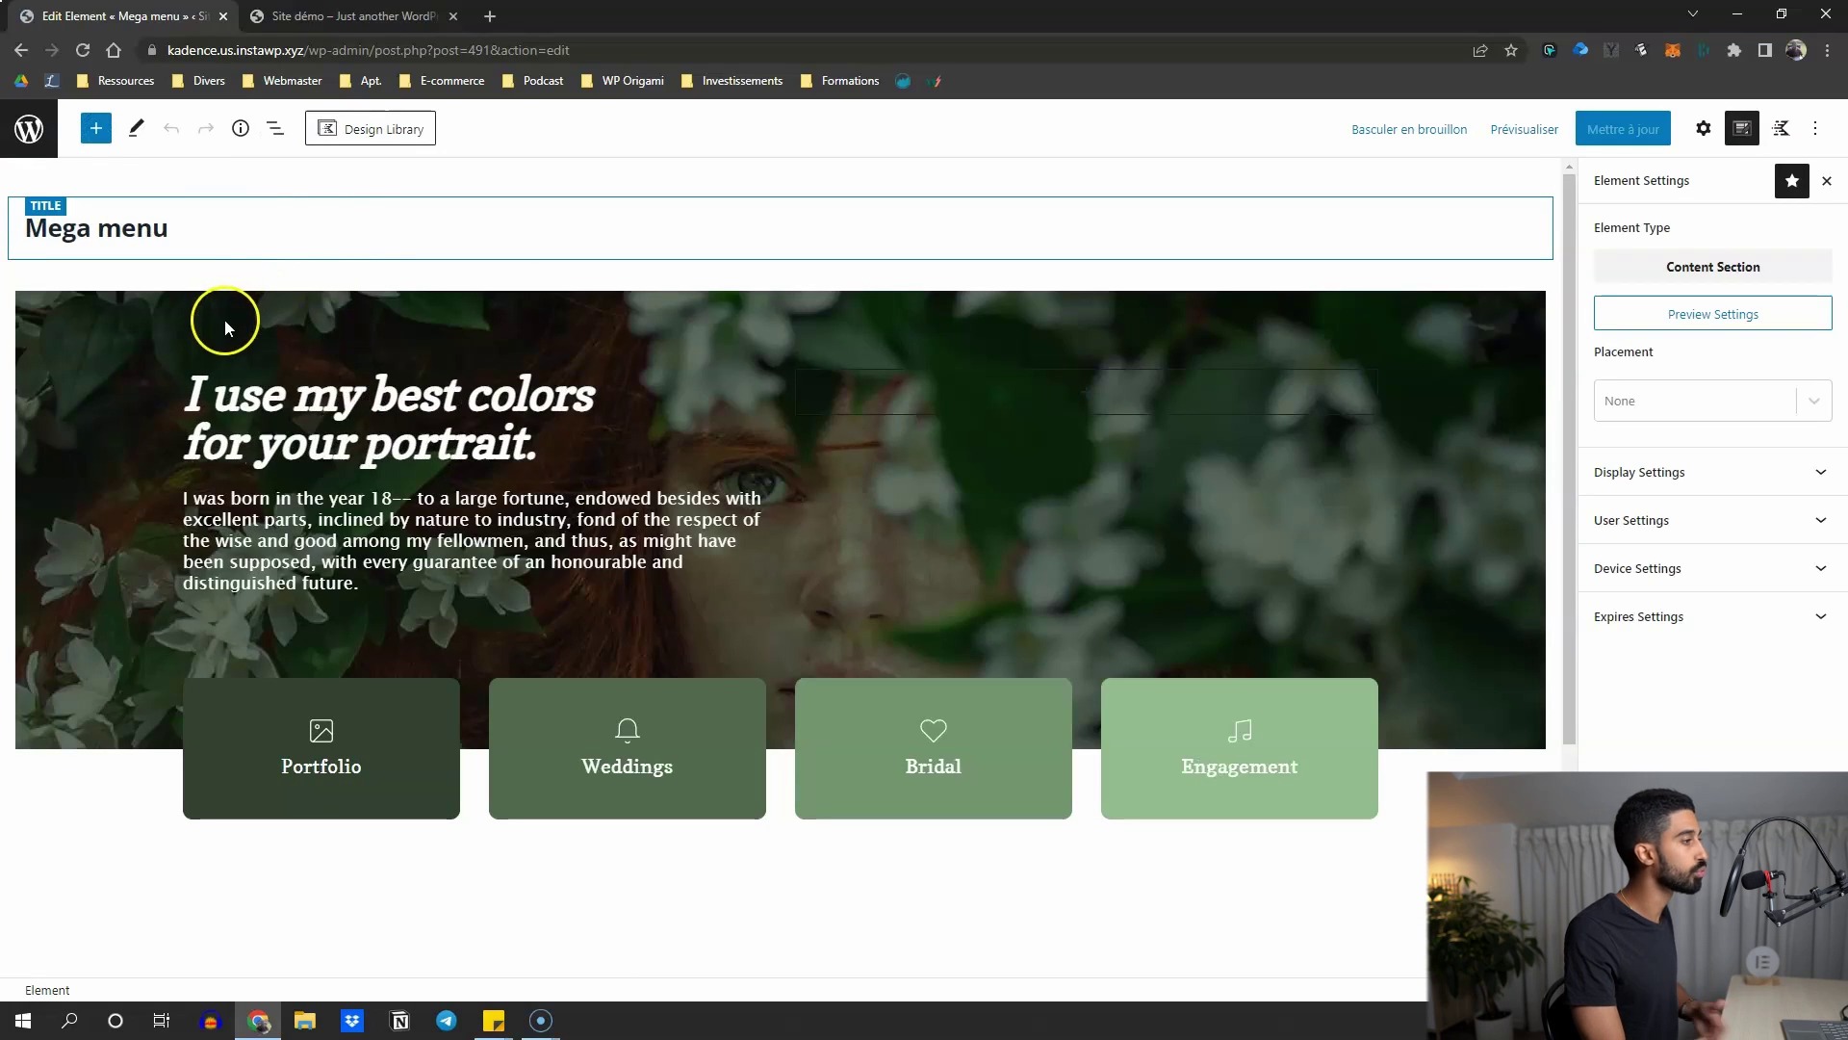
click(383, 128)
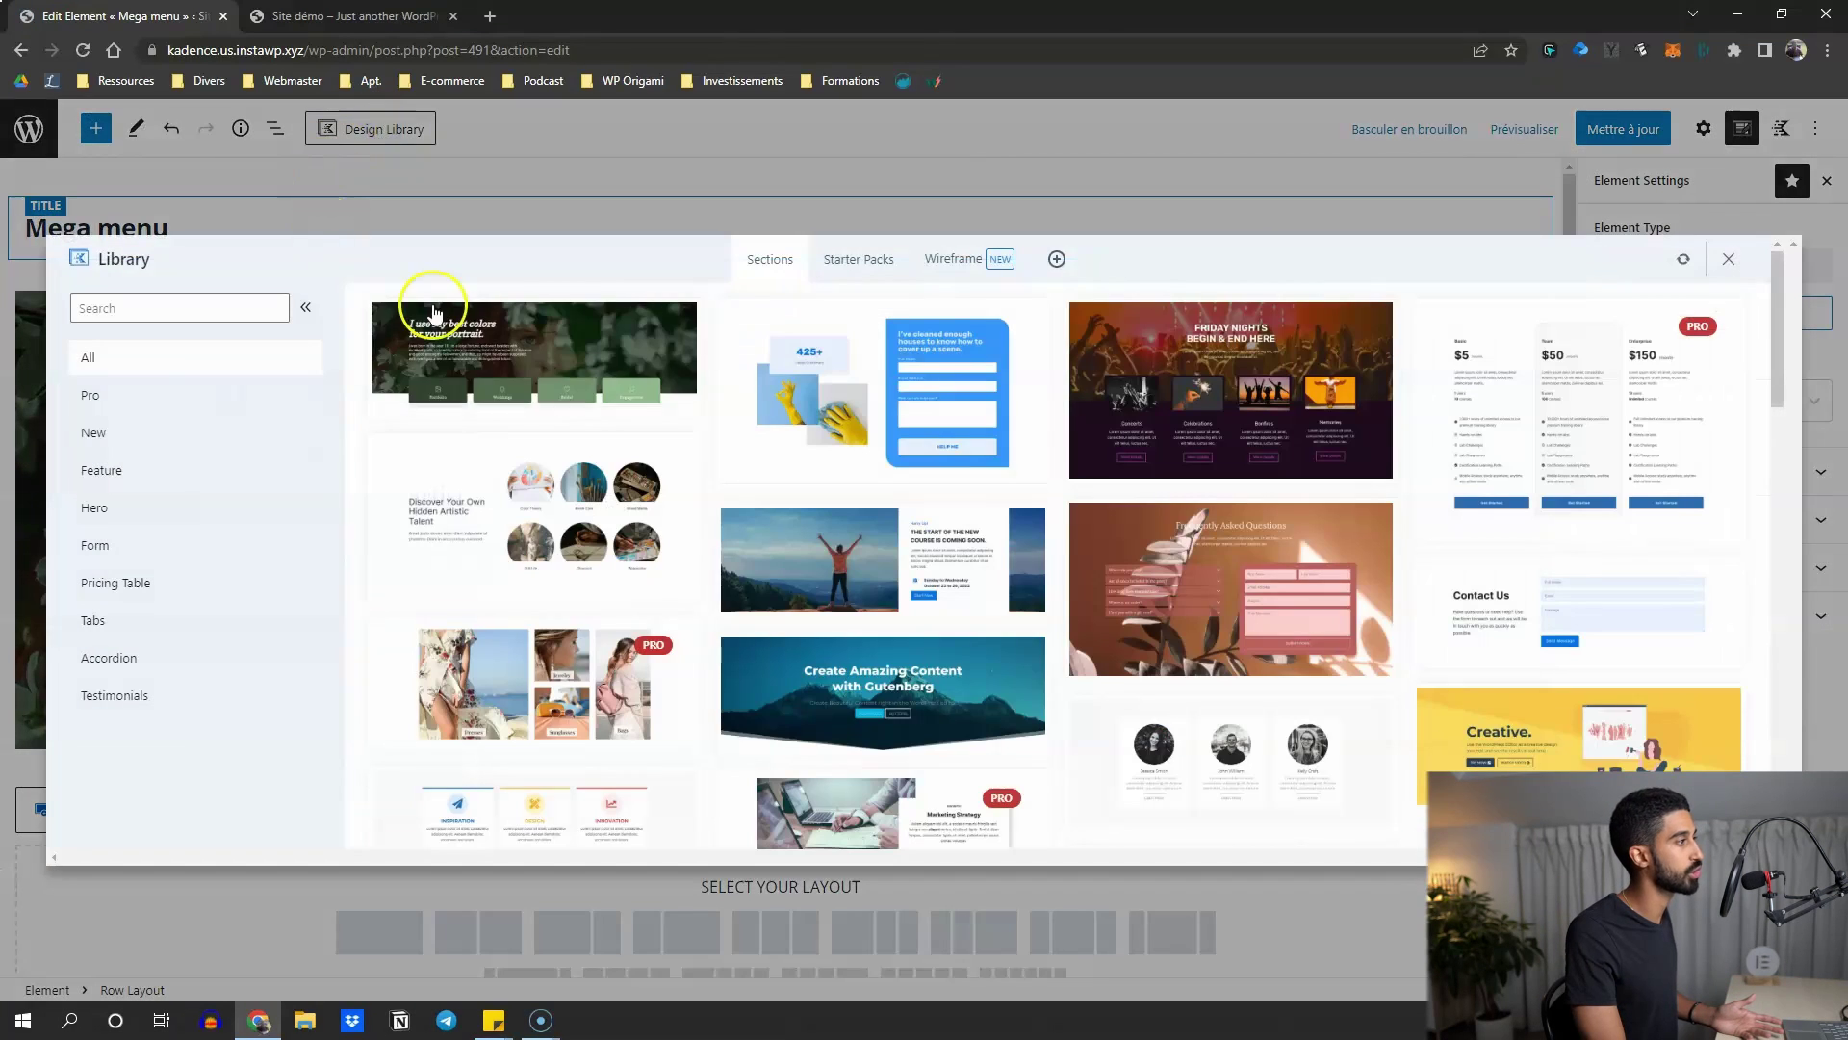
click(1734, 271)
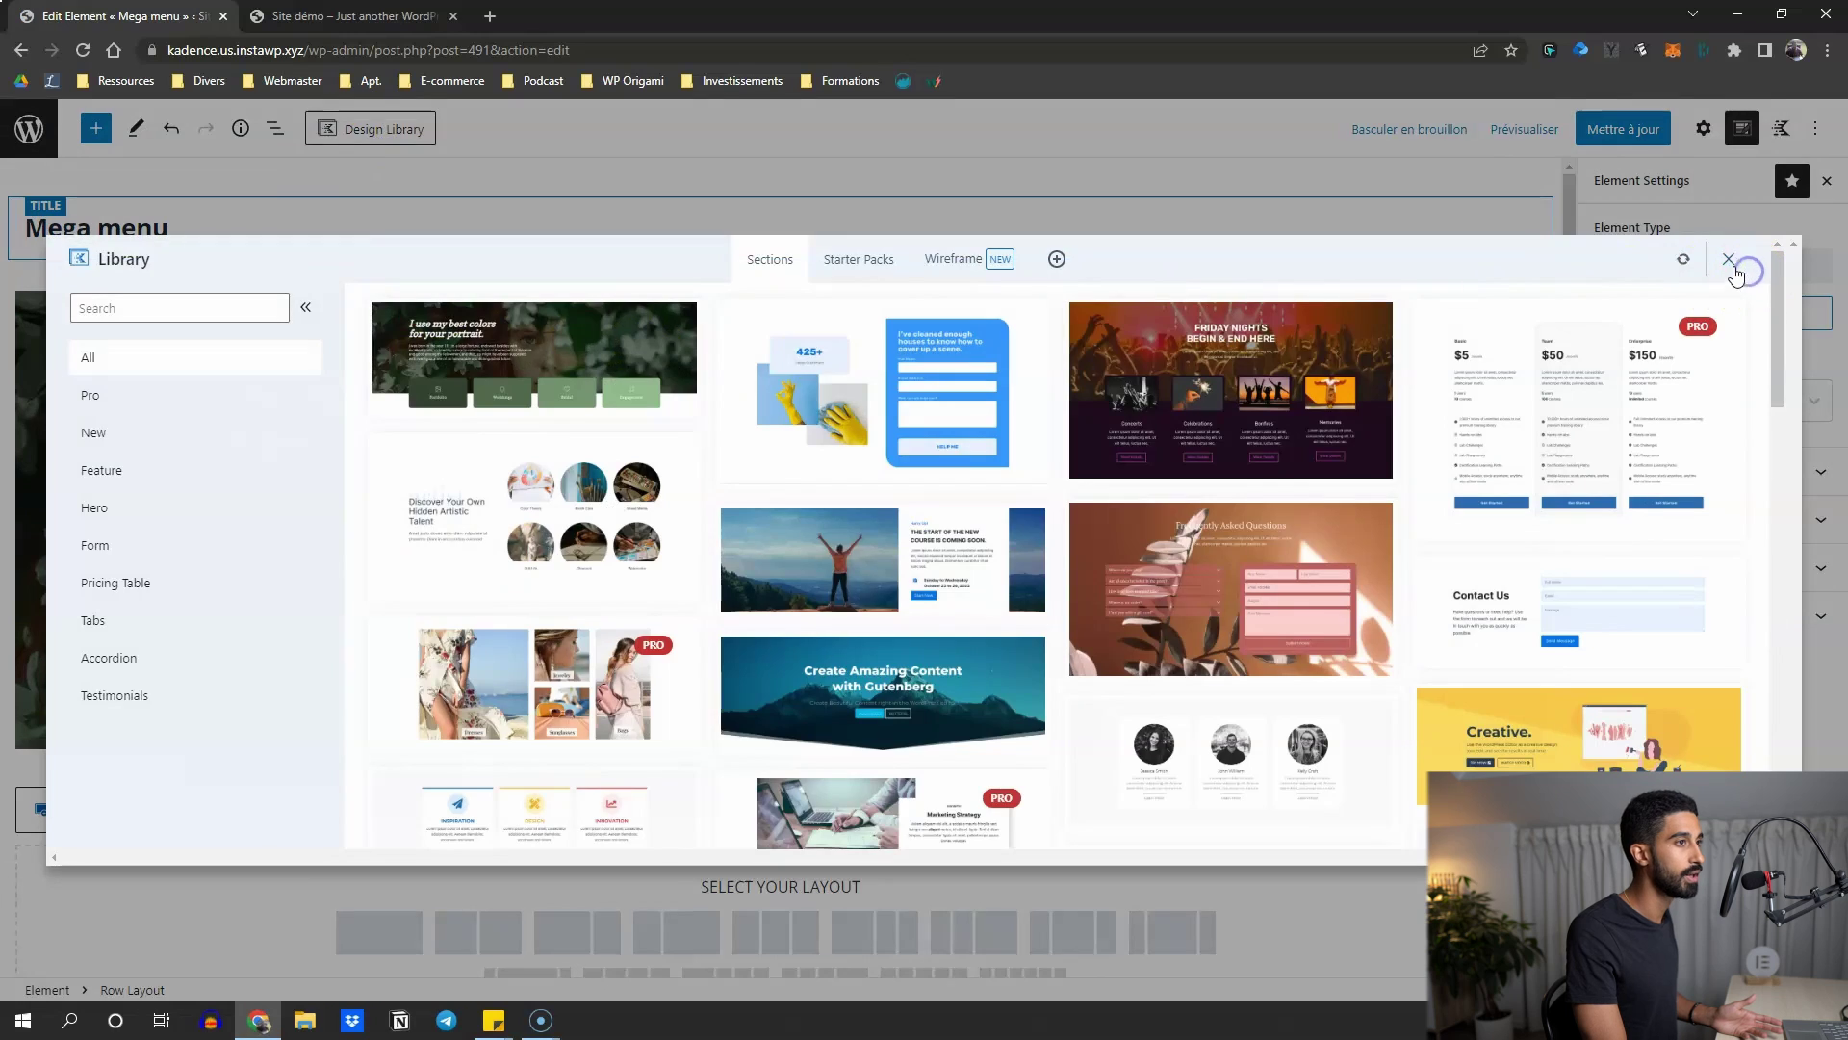
Close the Design Library and expand the Display Settings in the Mega menu element's settings
click(1740, 135)
click(1740, 135)
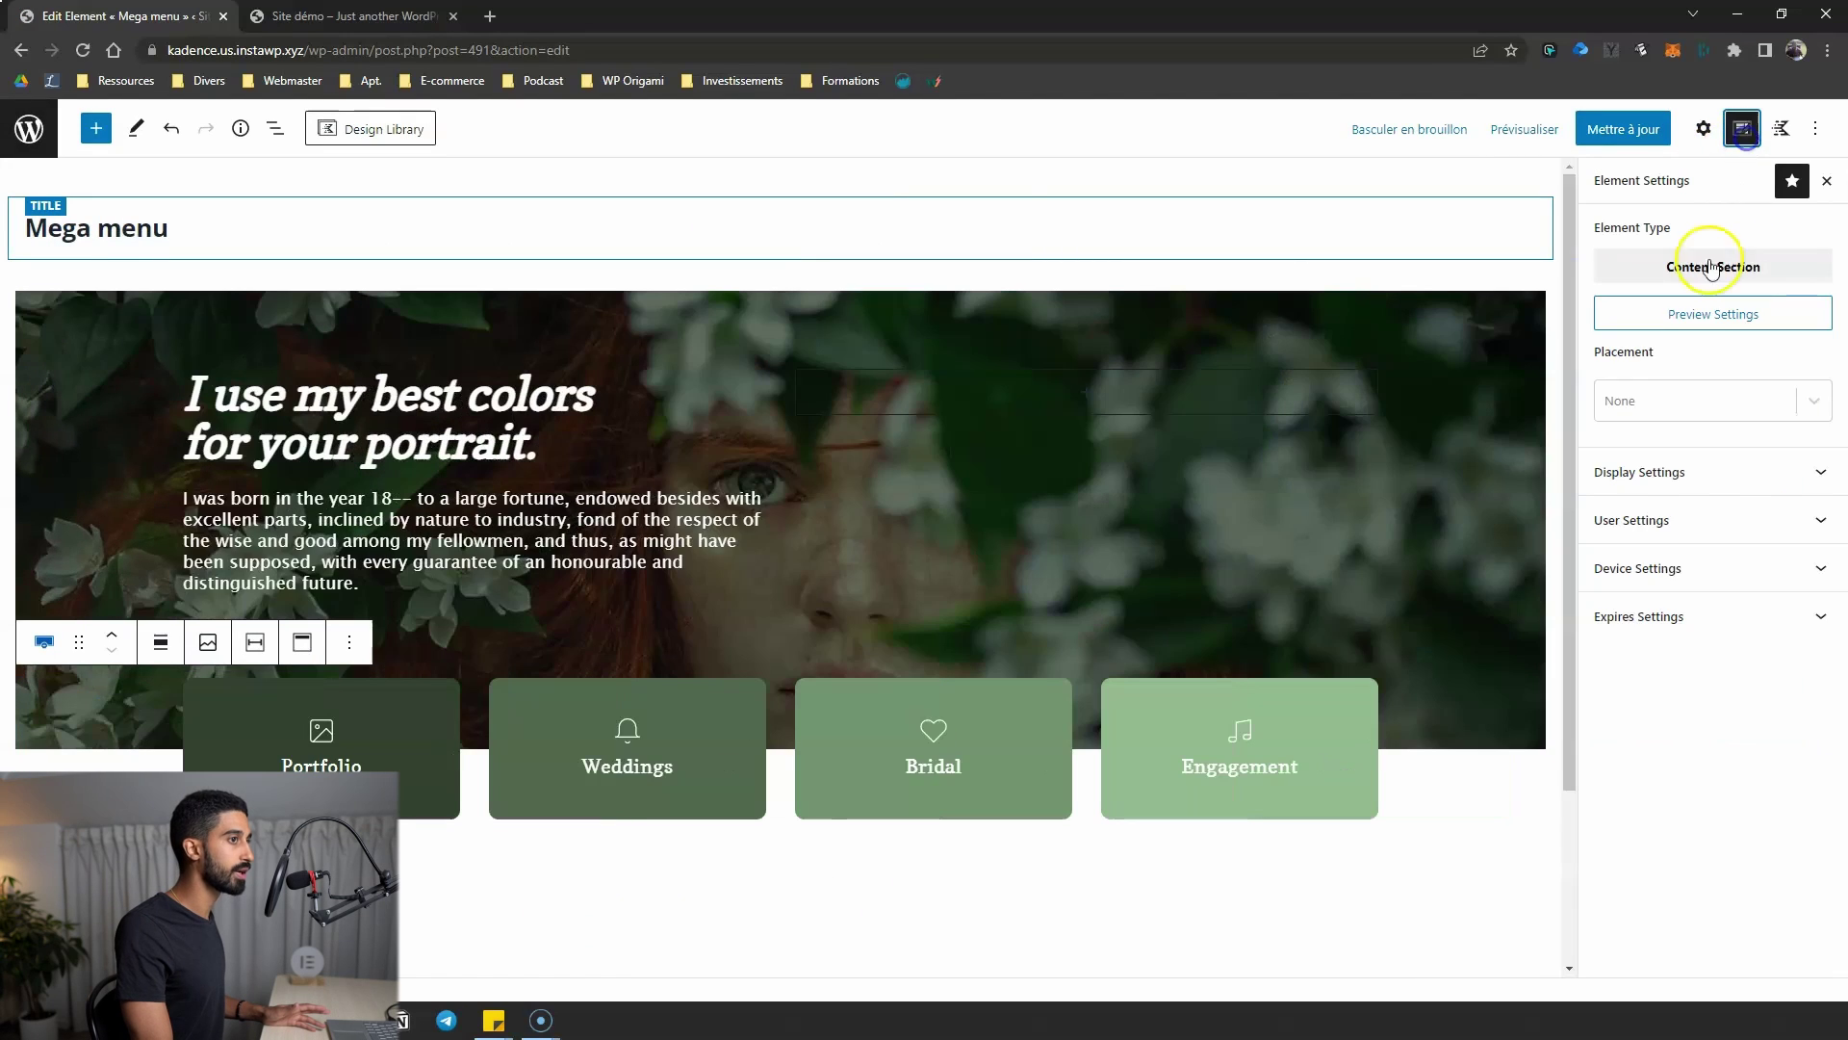
click(1681, 475)
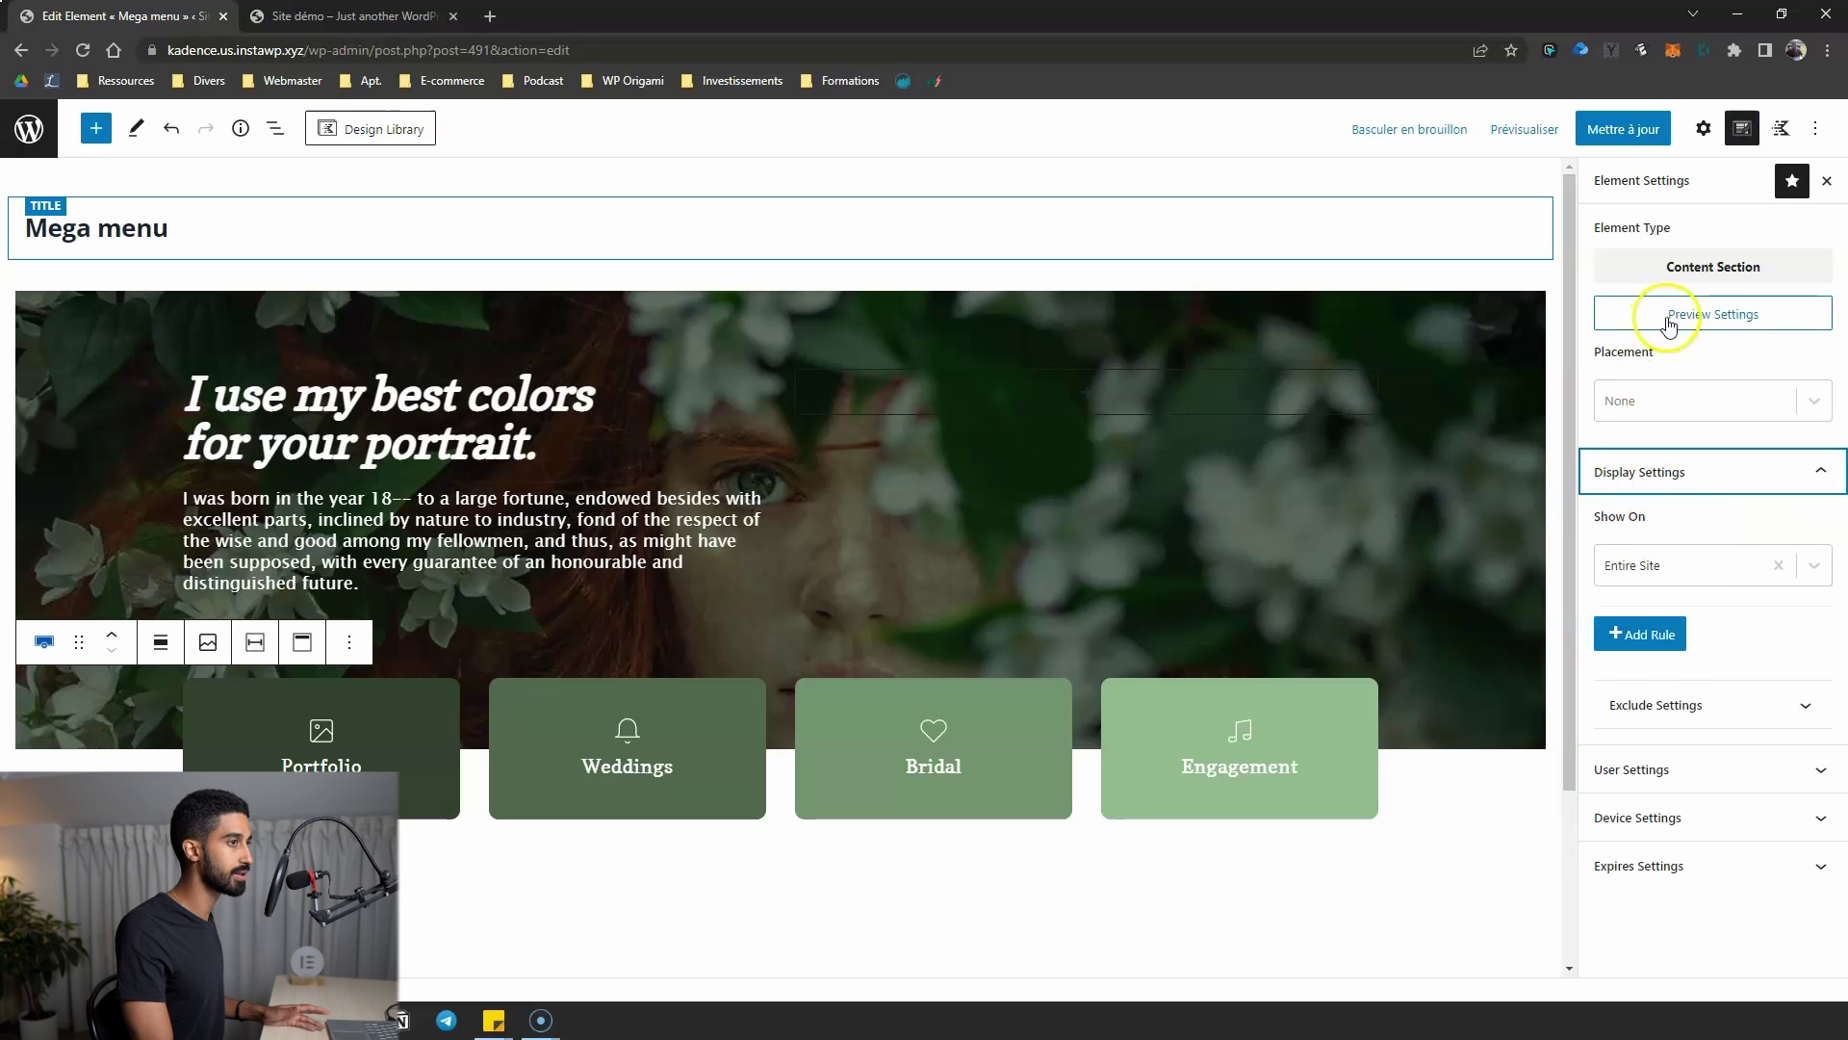
double_click(1665, 769)
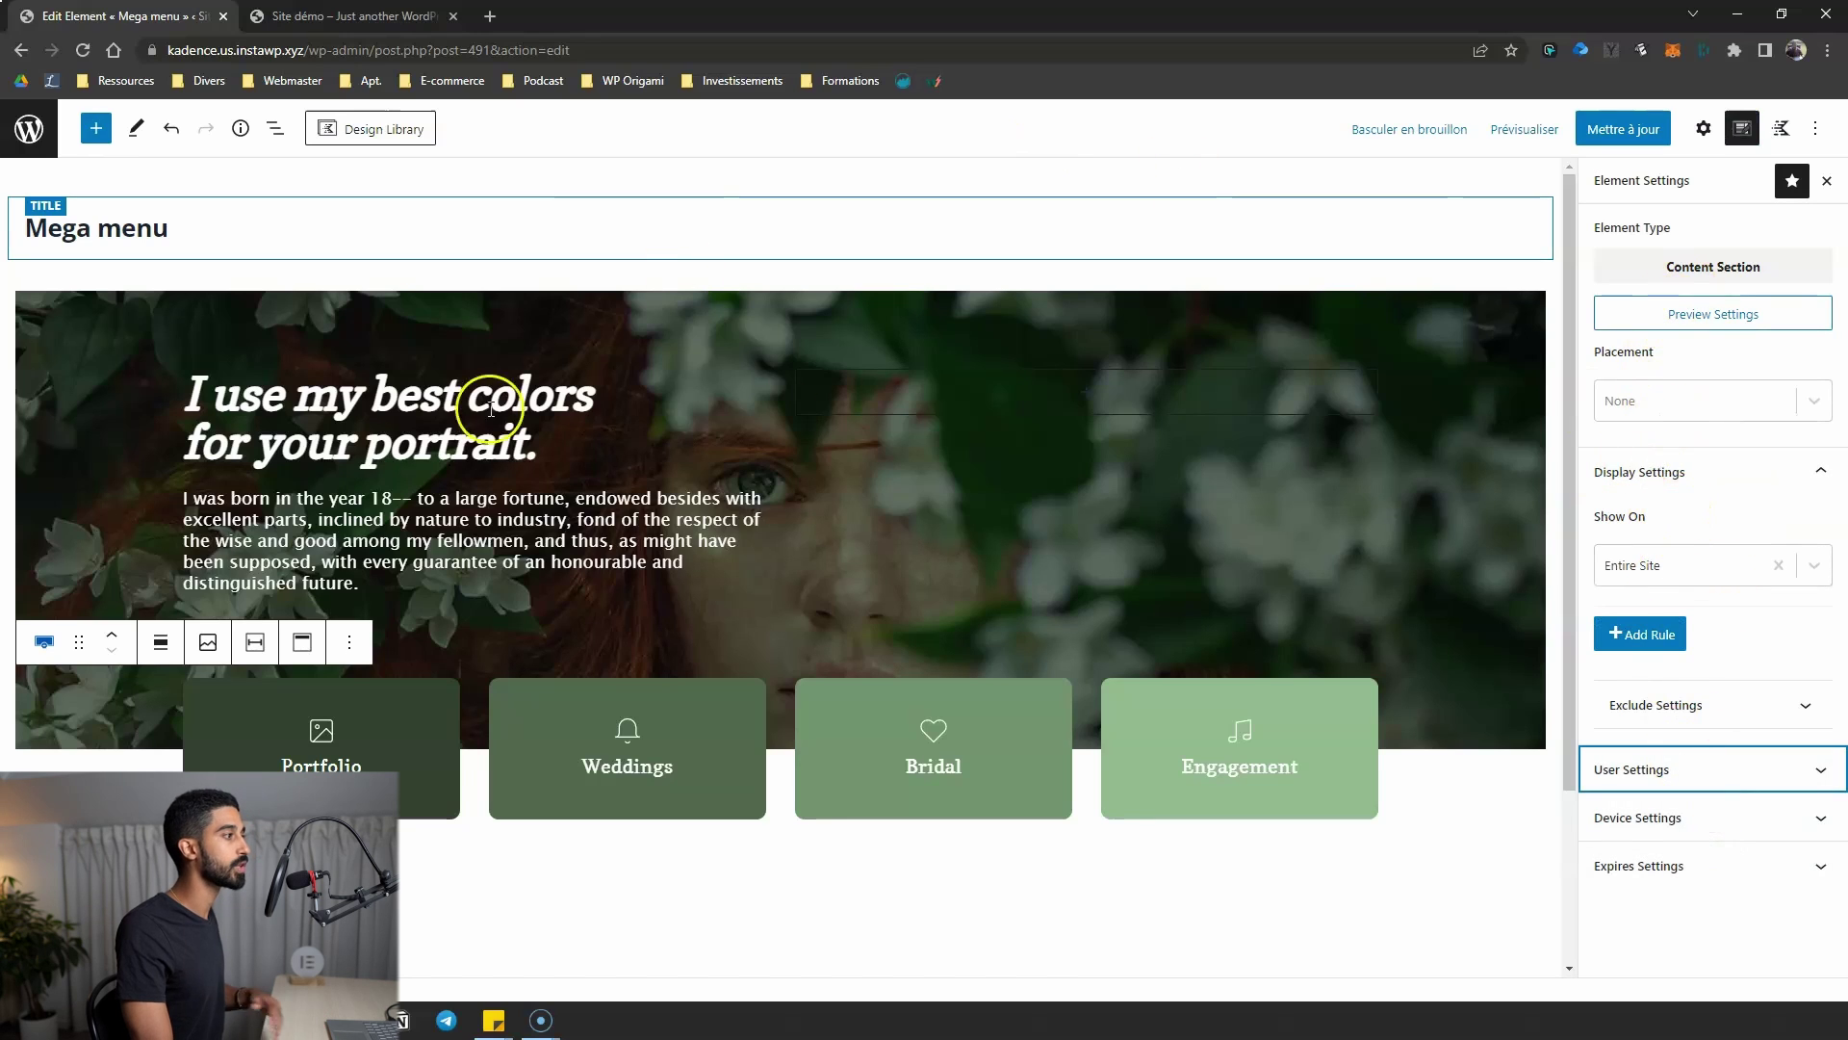
Set the Mega menu element's placement to Before Header and update the element
click(1667, 402)
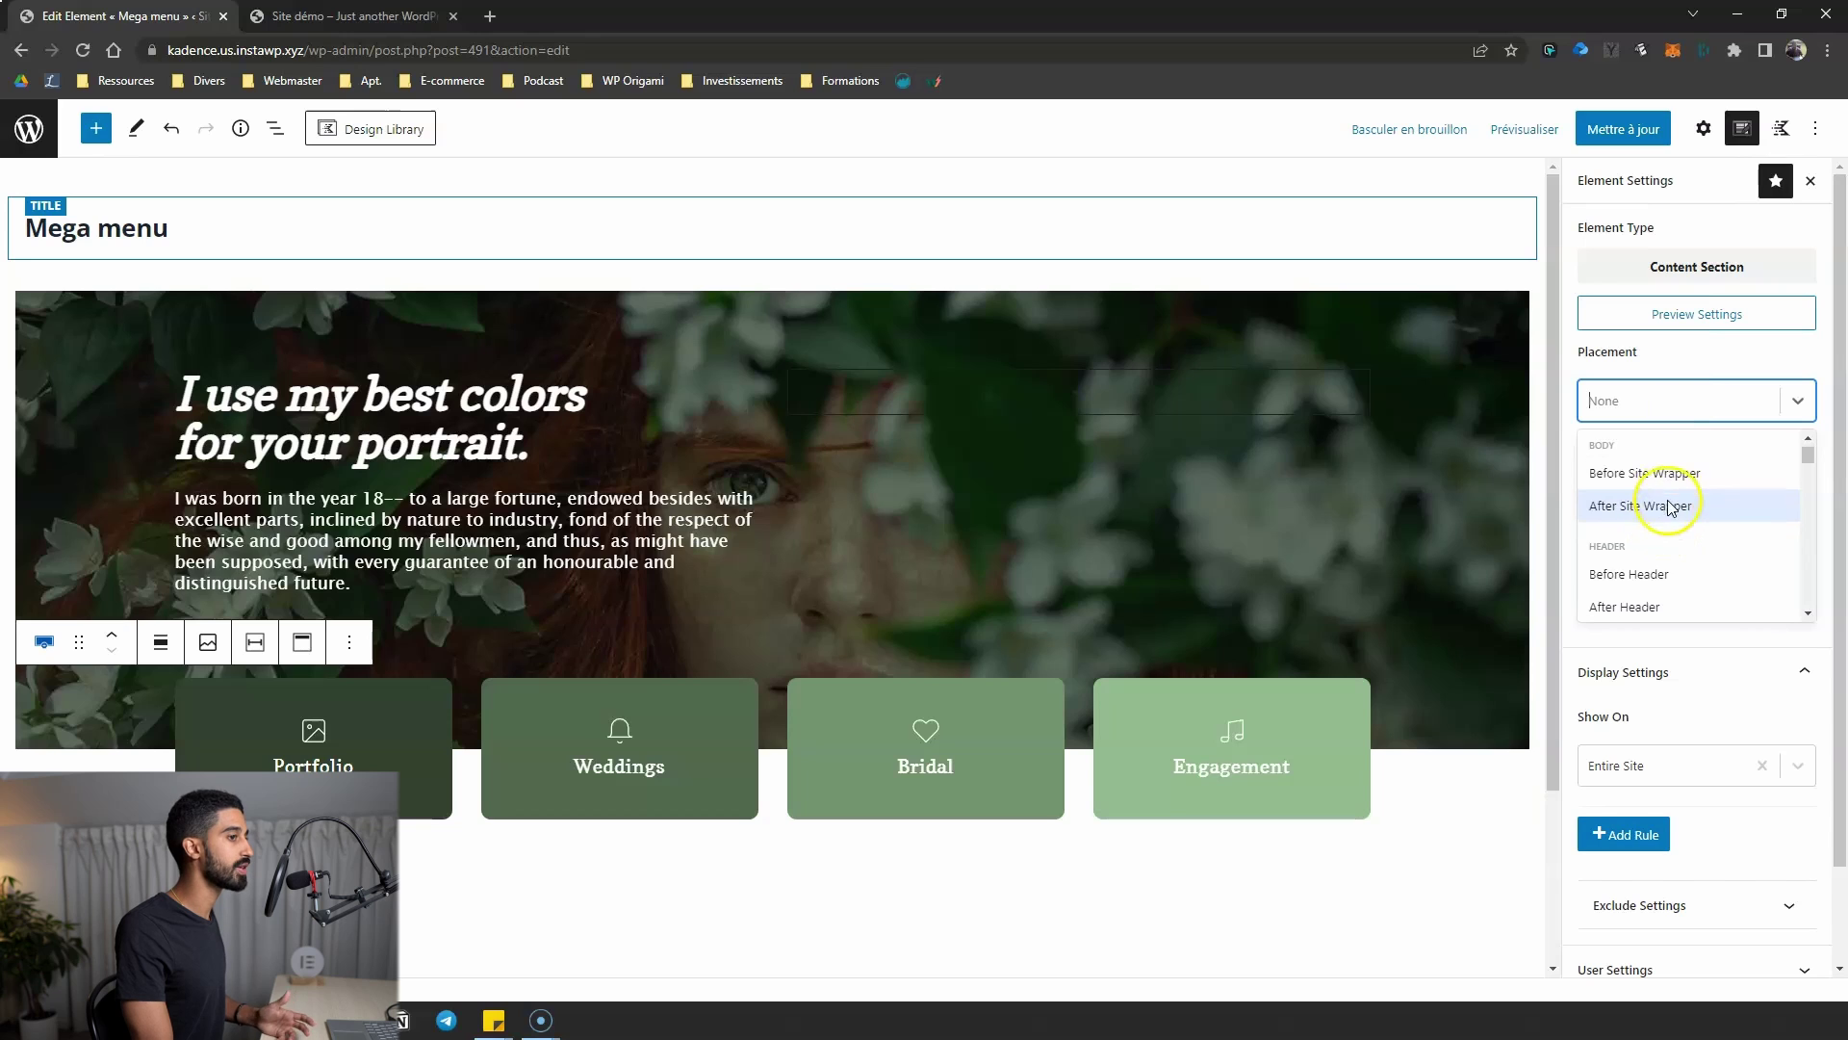
scroll(1672, 505, down, 2)
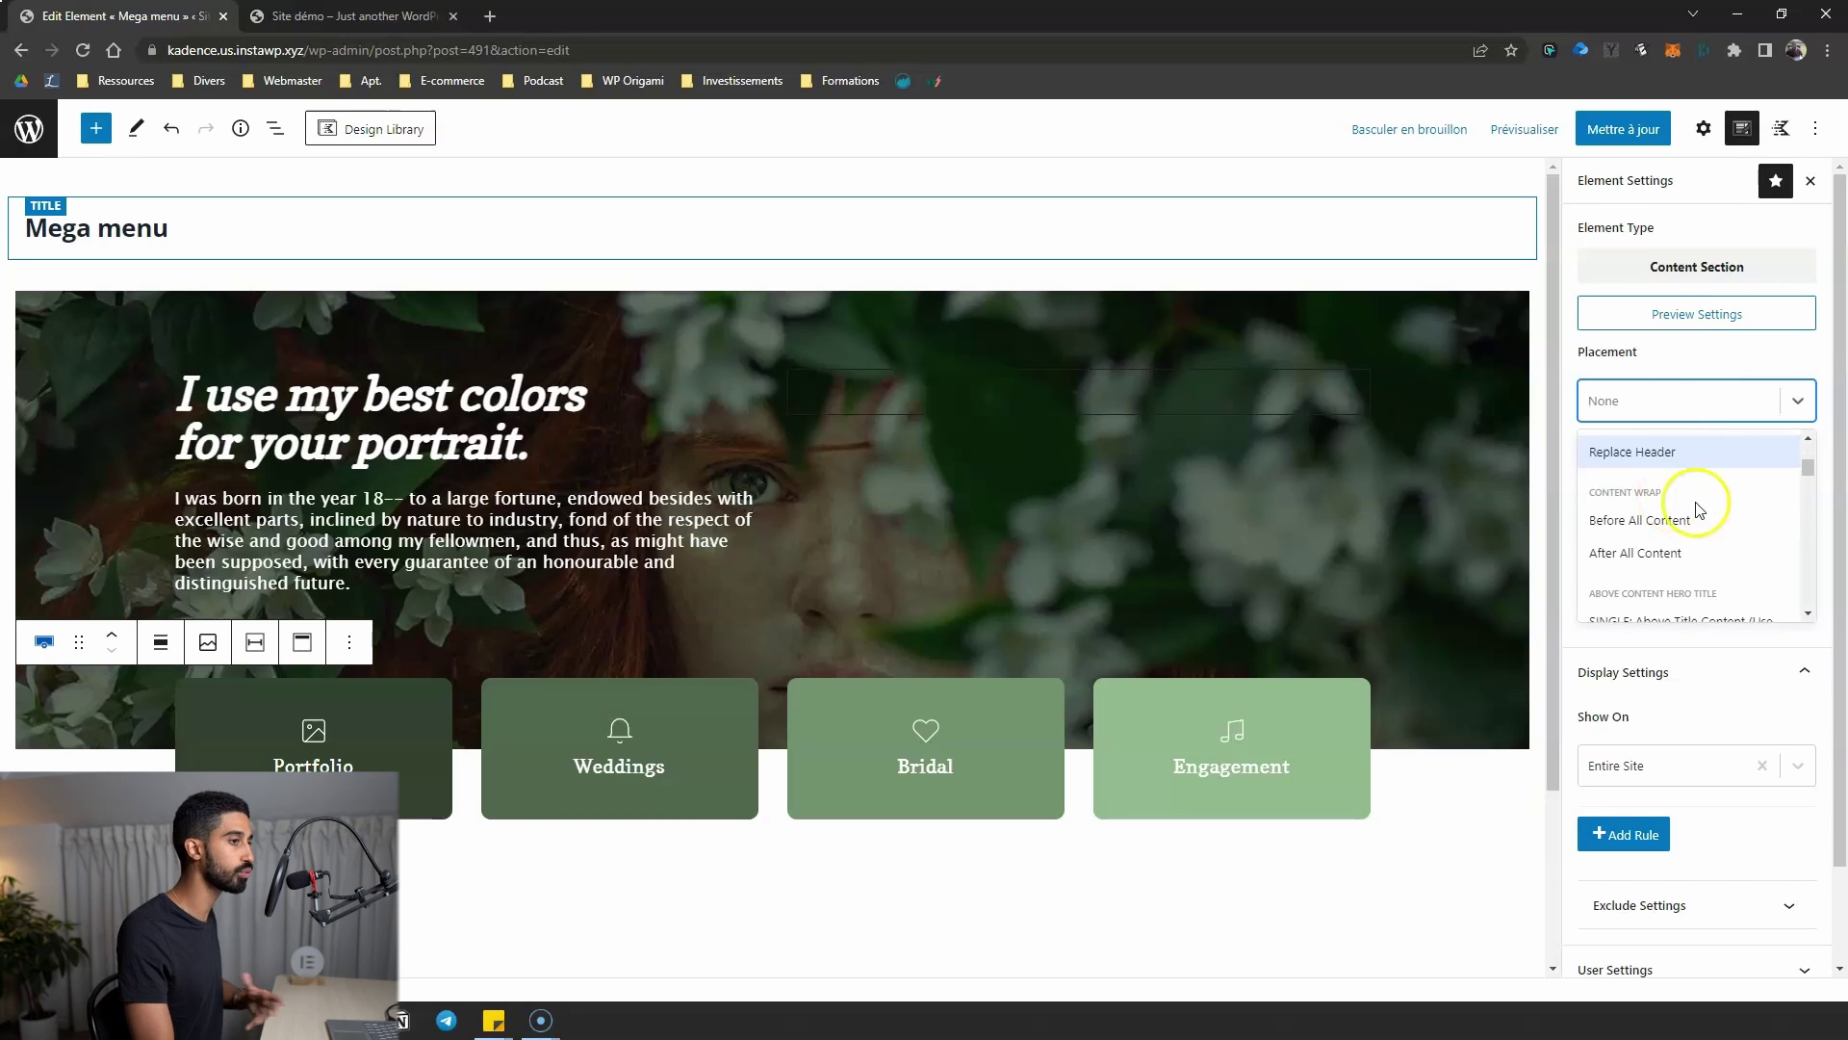
scroll(1697, 510, up, 2)
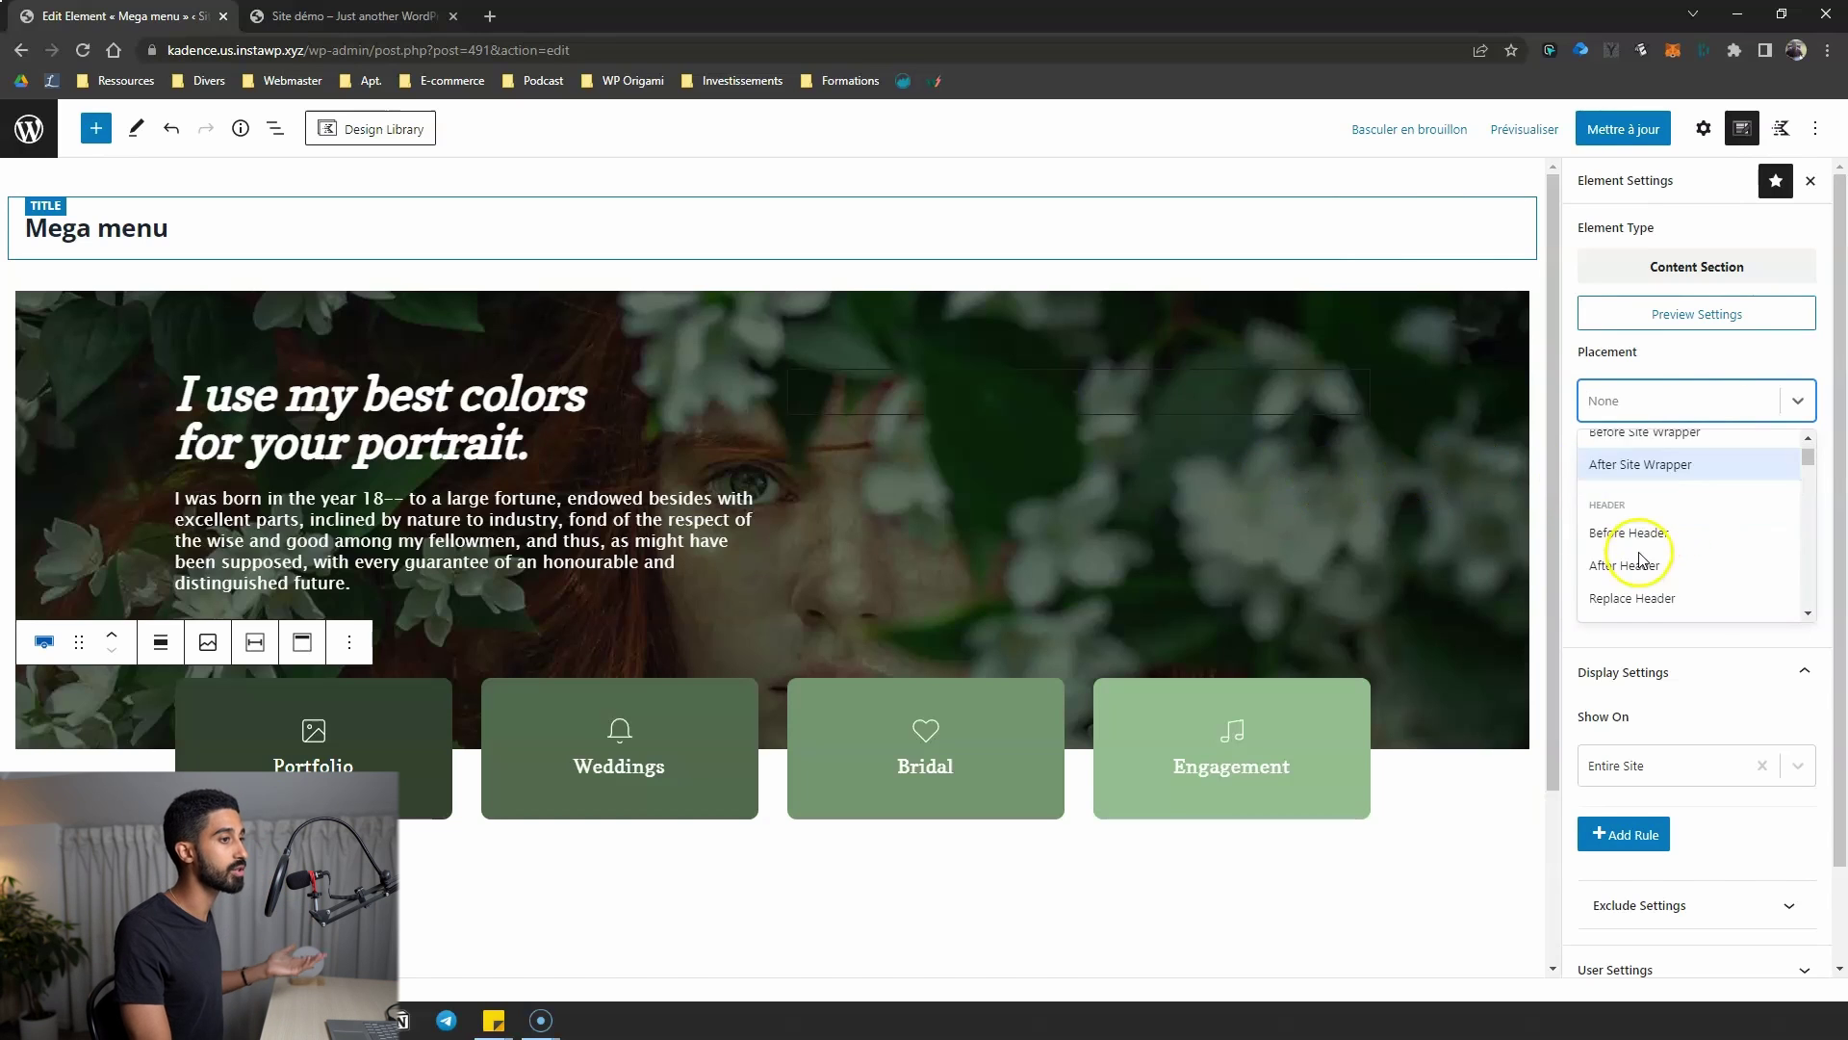
scroll(1639, 558, down, 1)
scroll(1668, 496, down, 5)
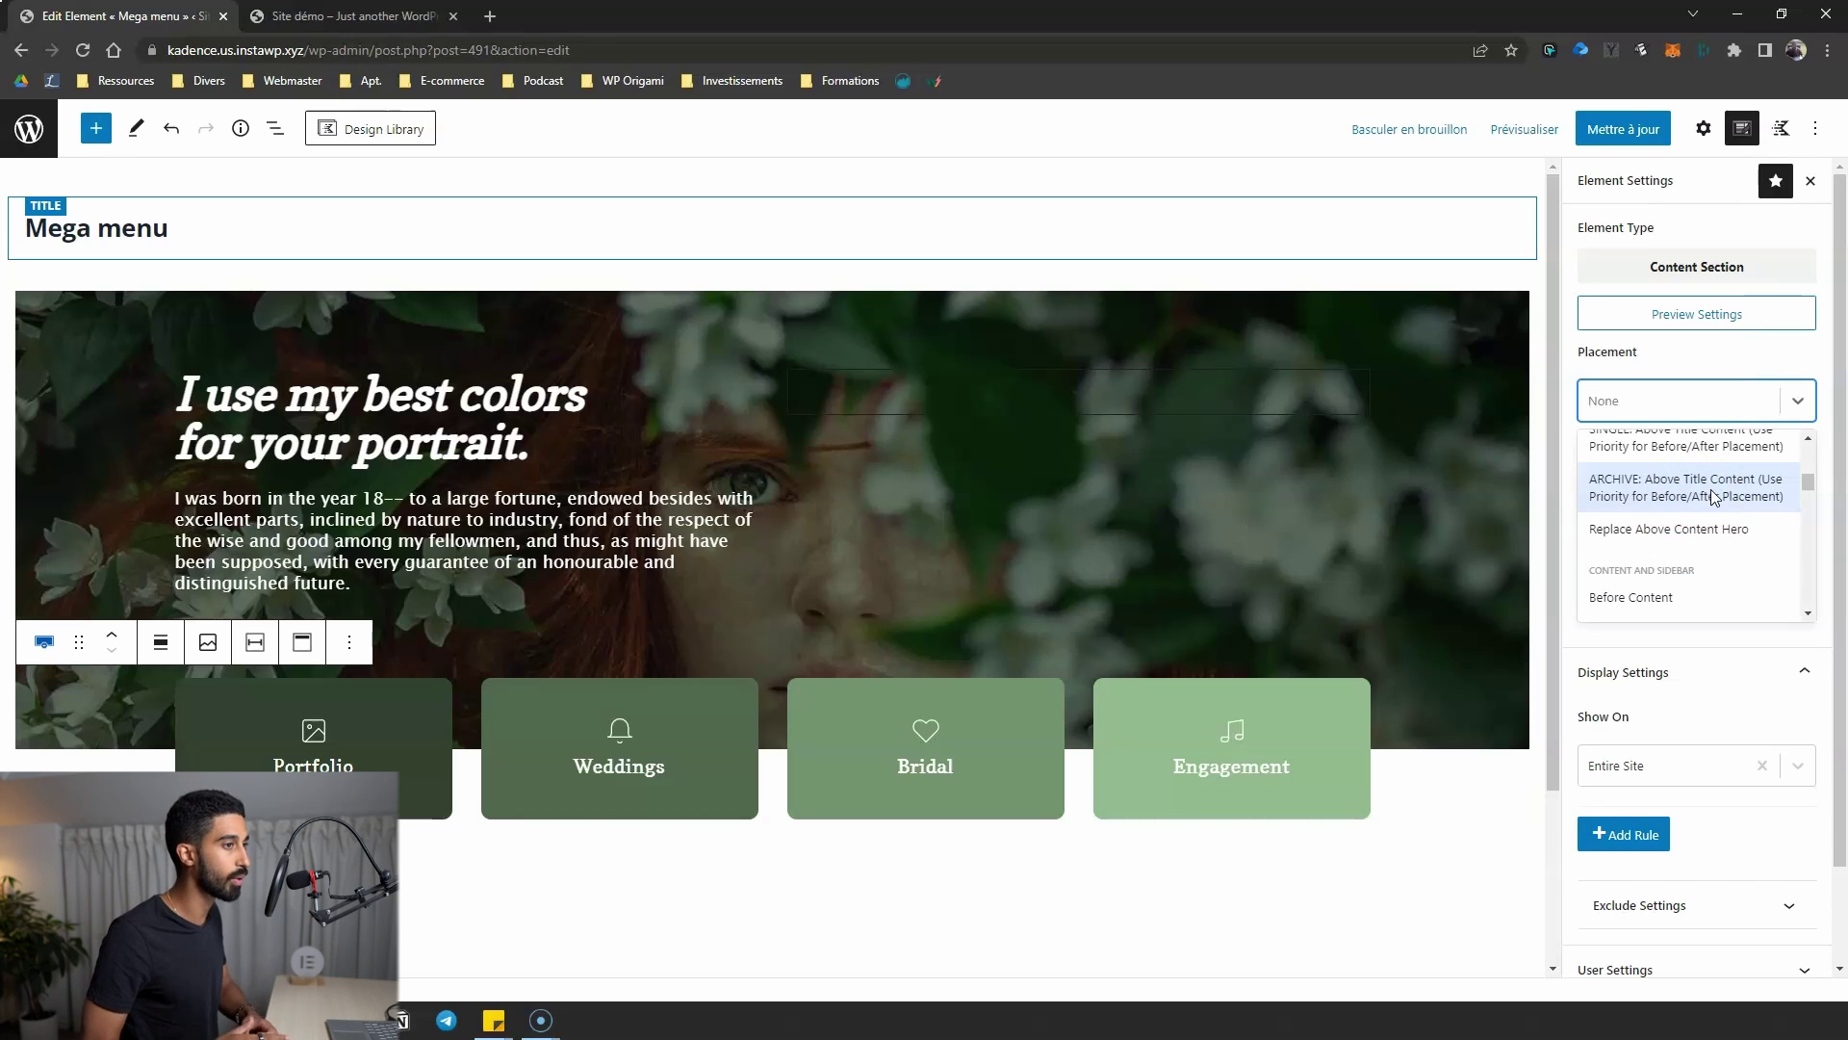
scroll(1703, 482, down, 5)
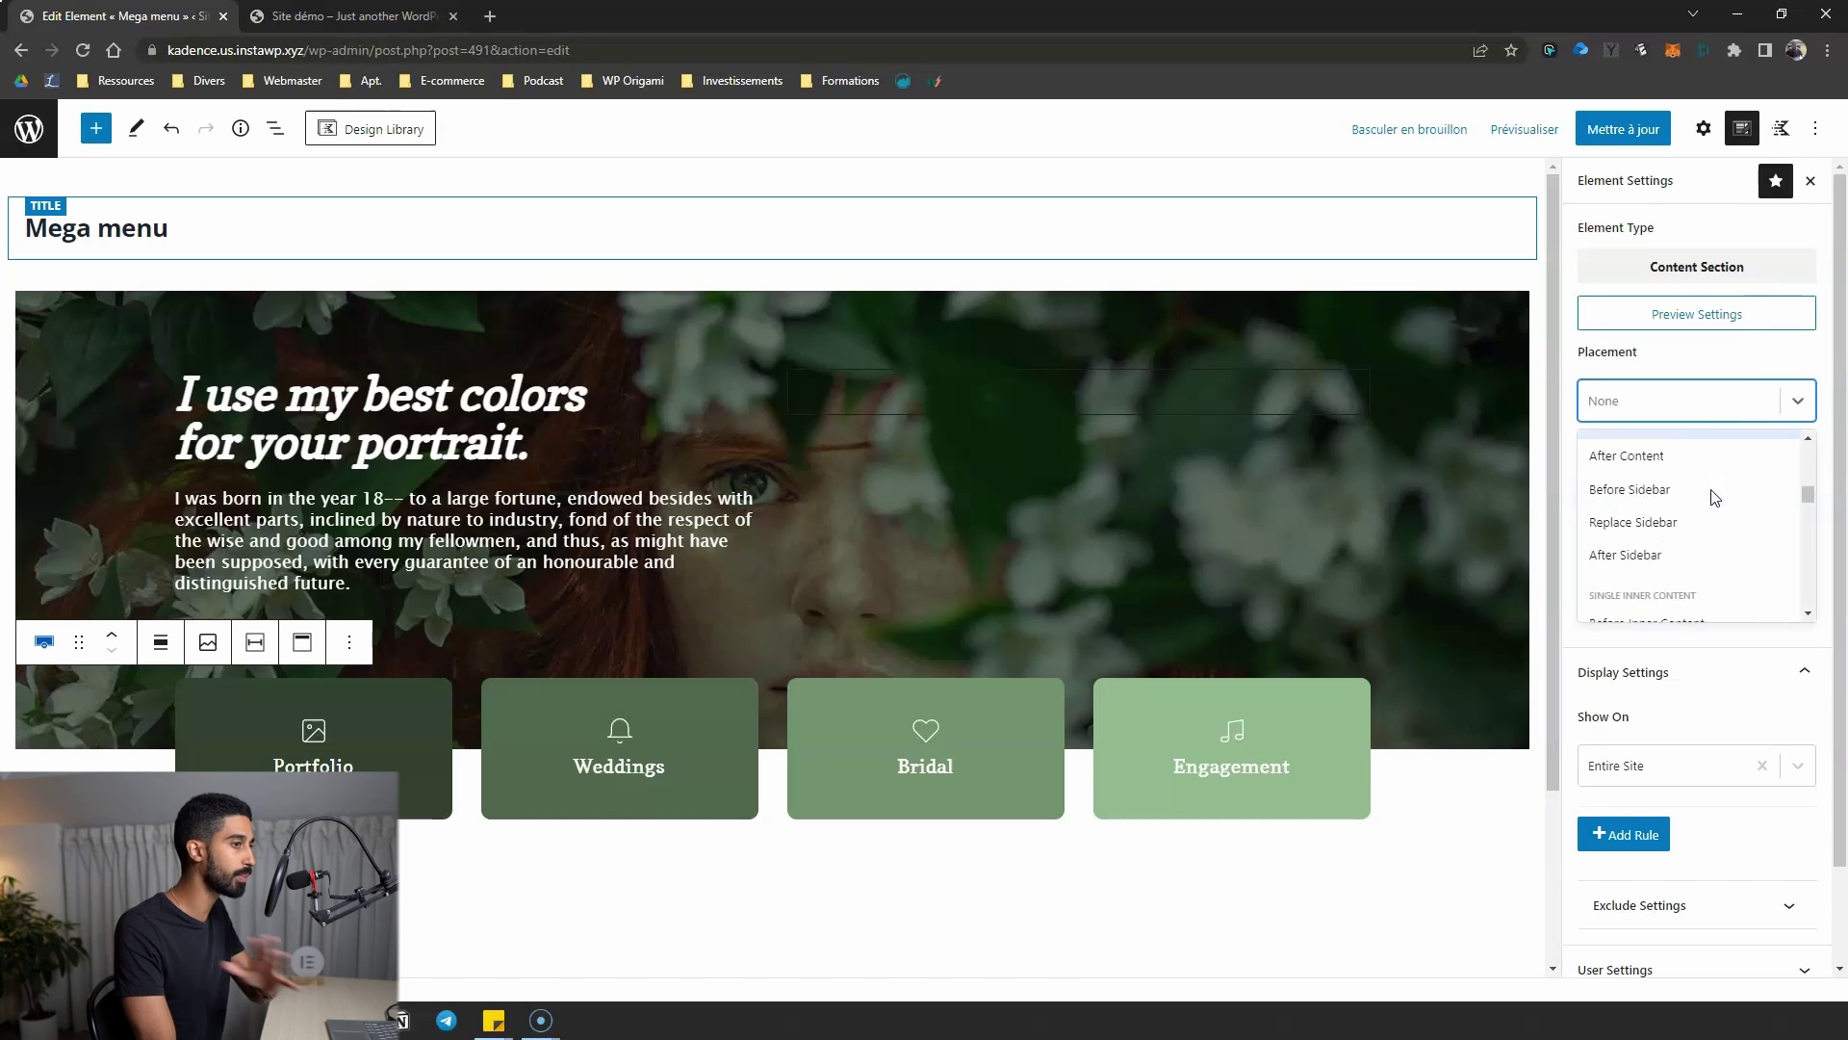
scroll(1665, 505, down, 2)
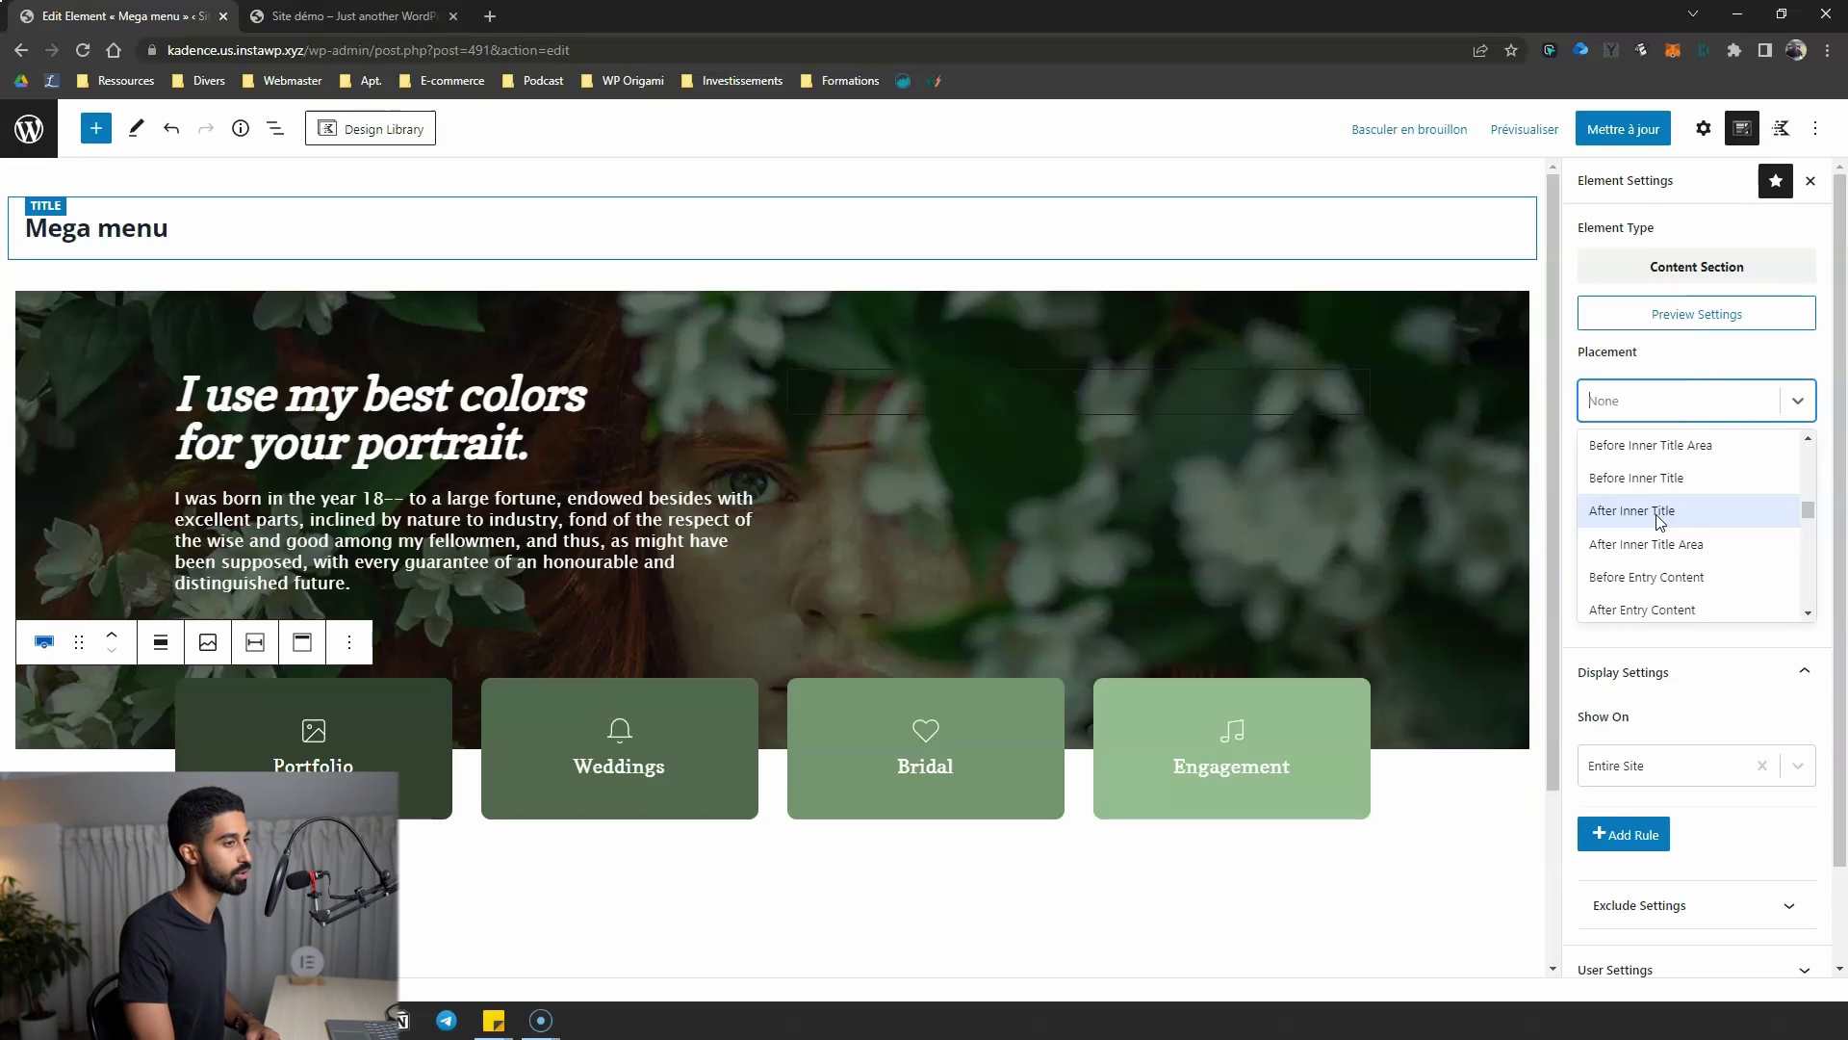
scroll(1660, 520, down, 2)
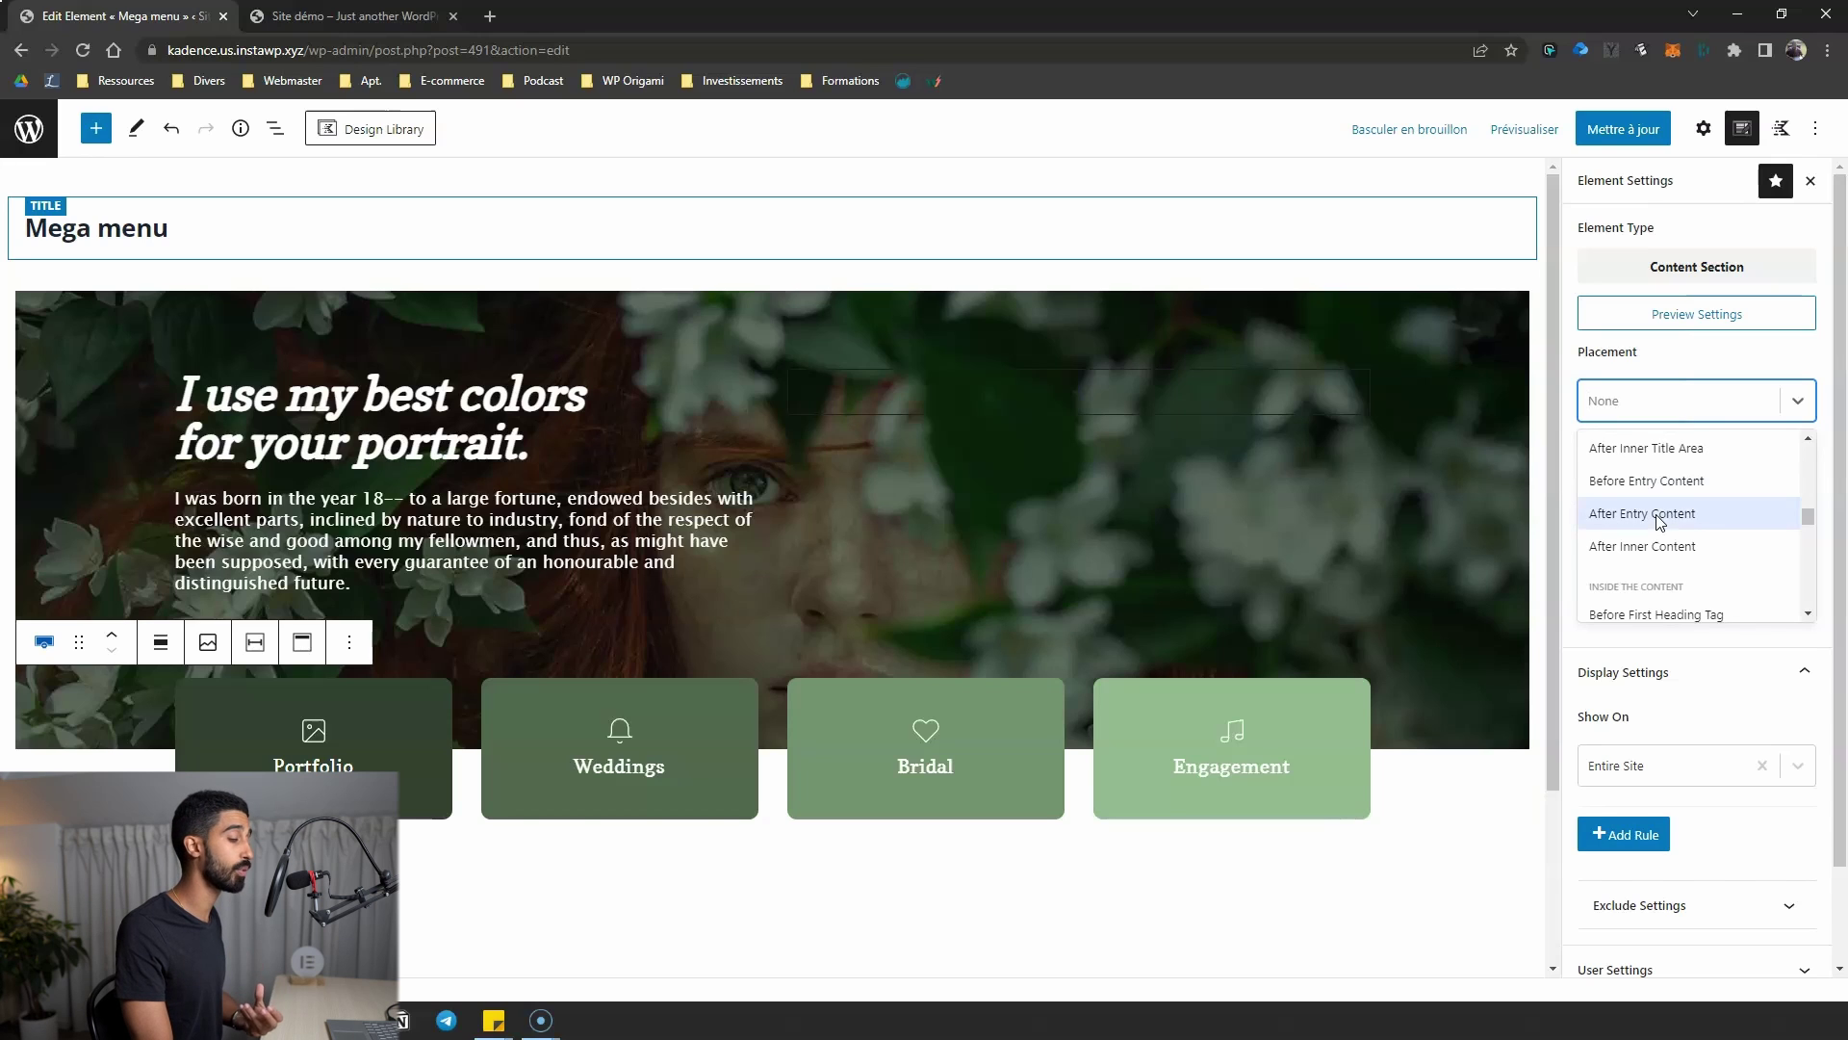
scroll(1652, 486, up, 5)
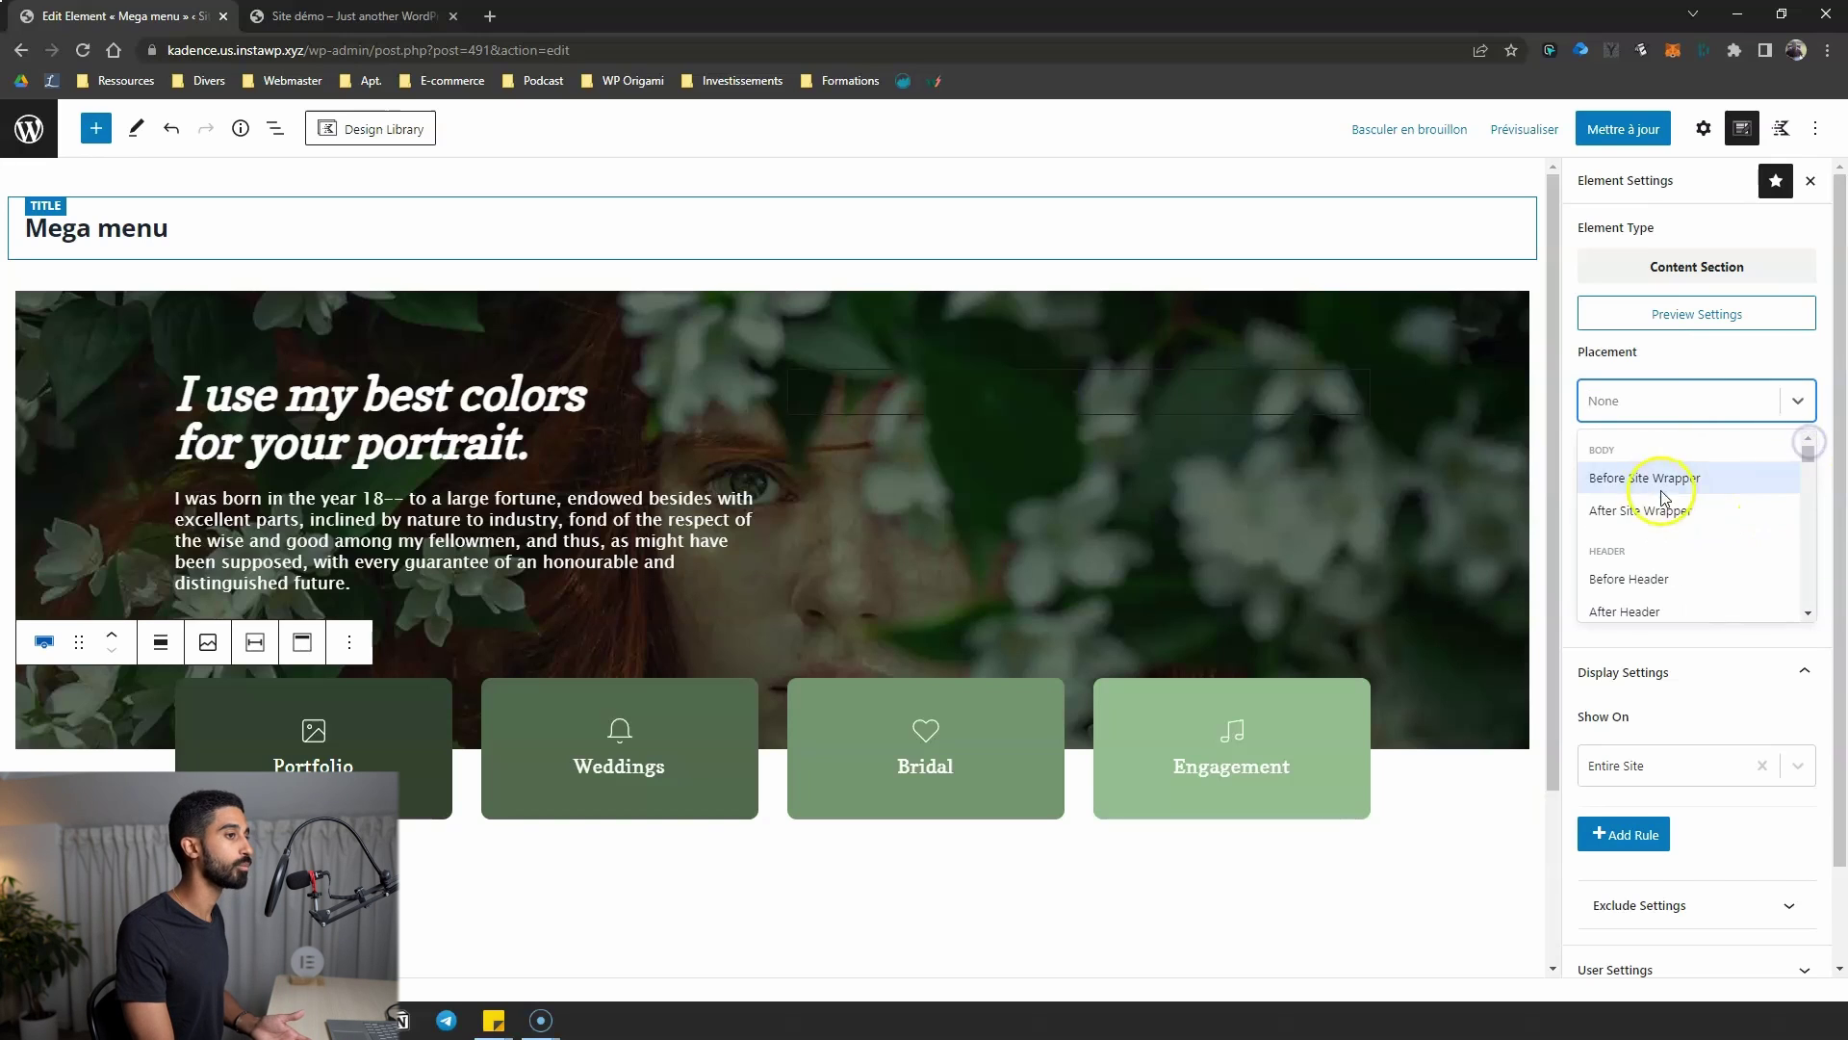
click(1634, 580)
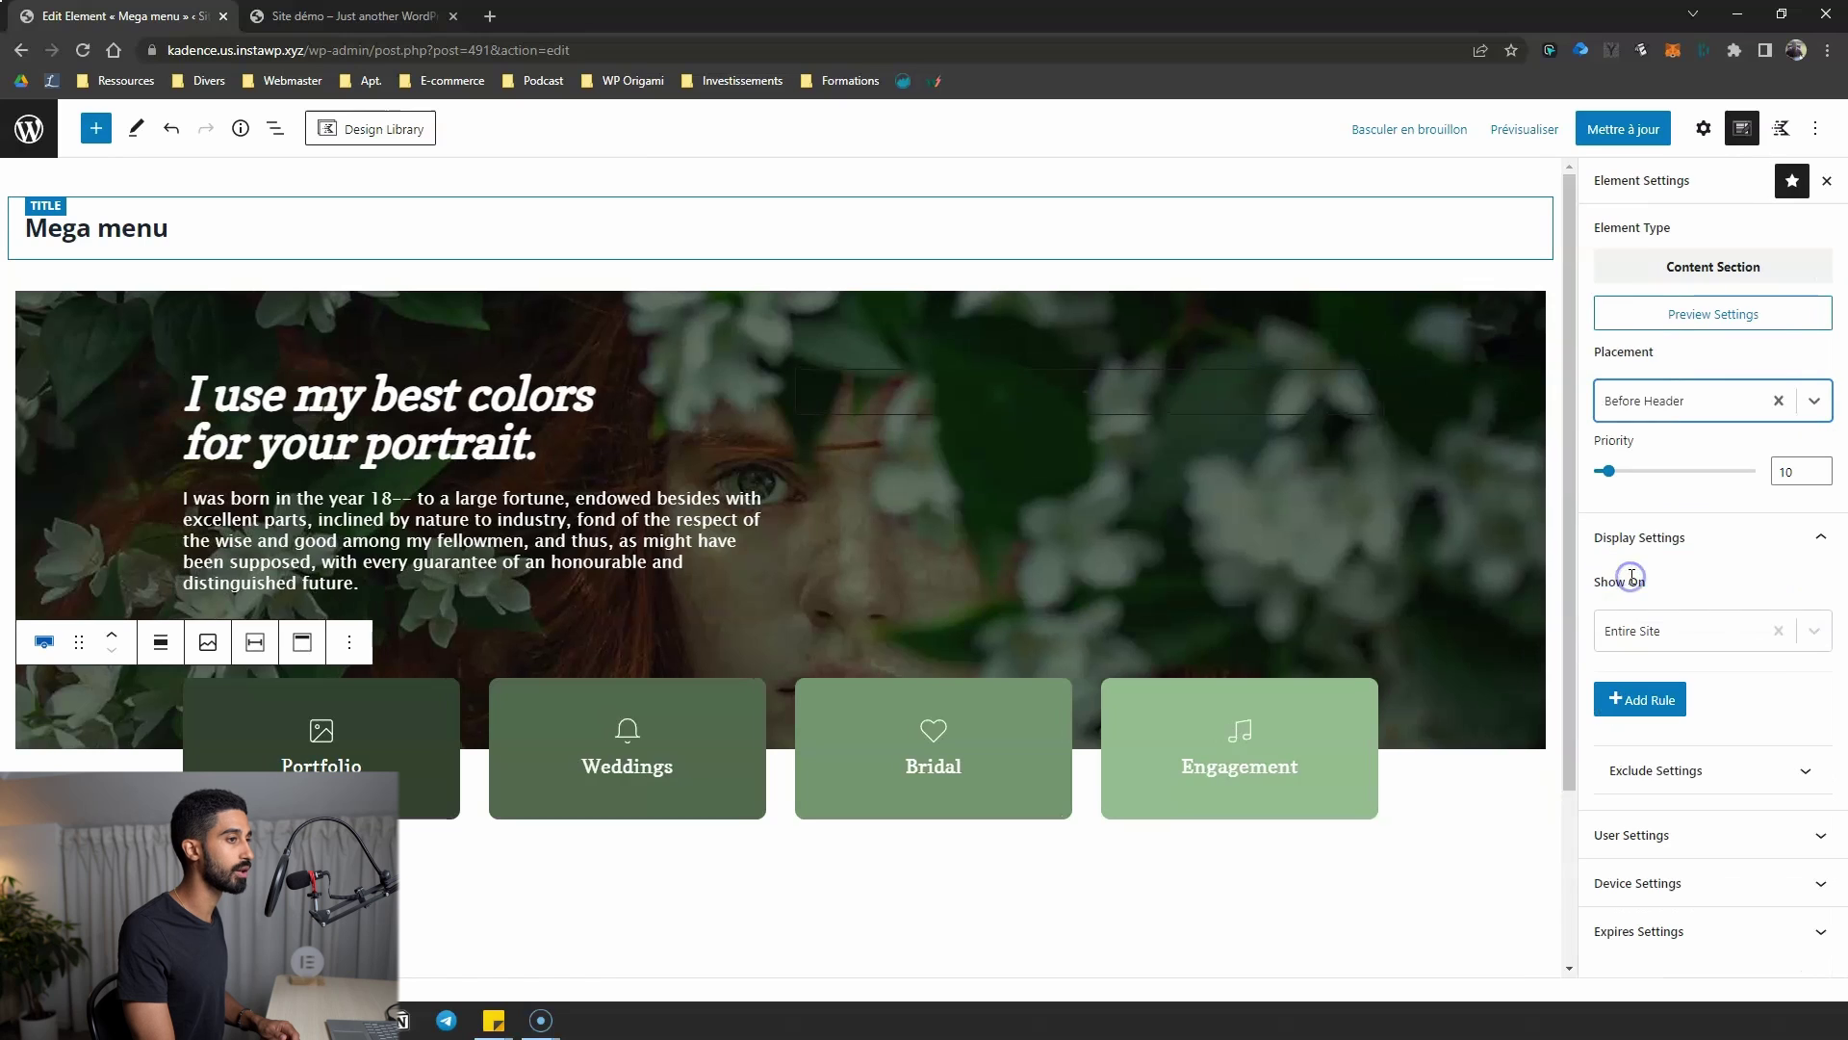
click(1624, 129)
Review the live homepage from the element above the header and the Home submenu down to the footer
click(347, 16)
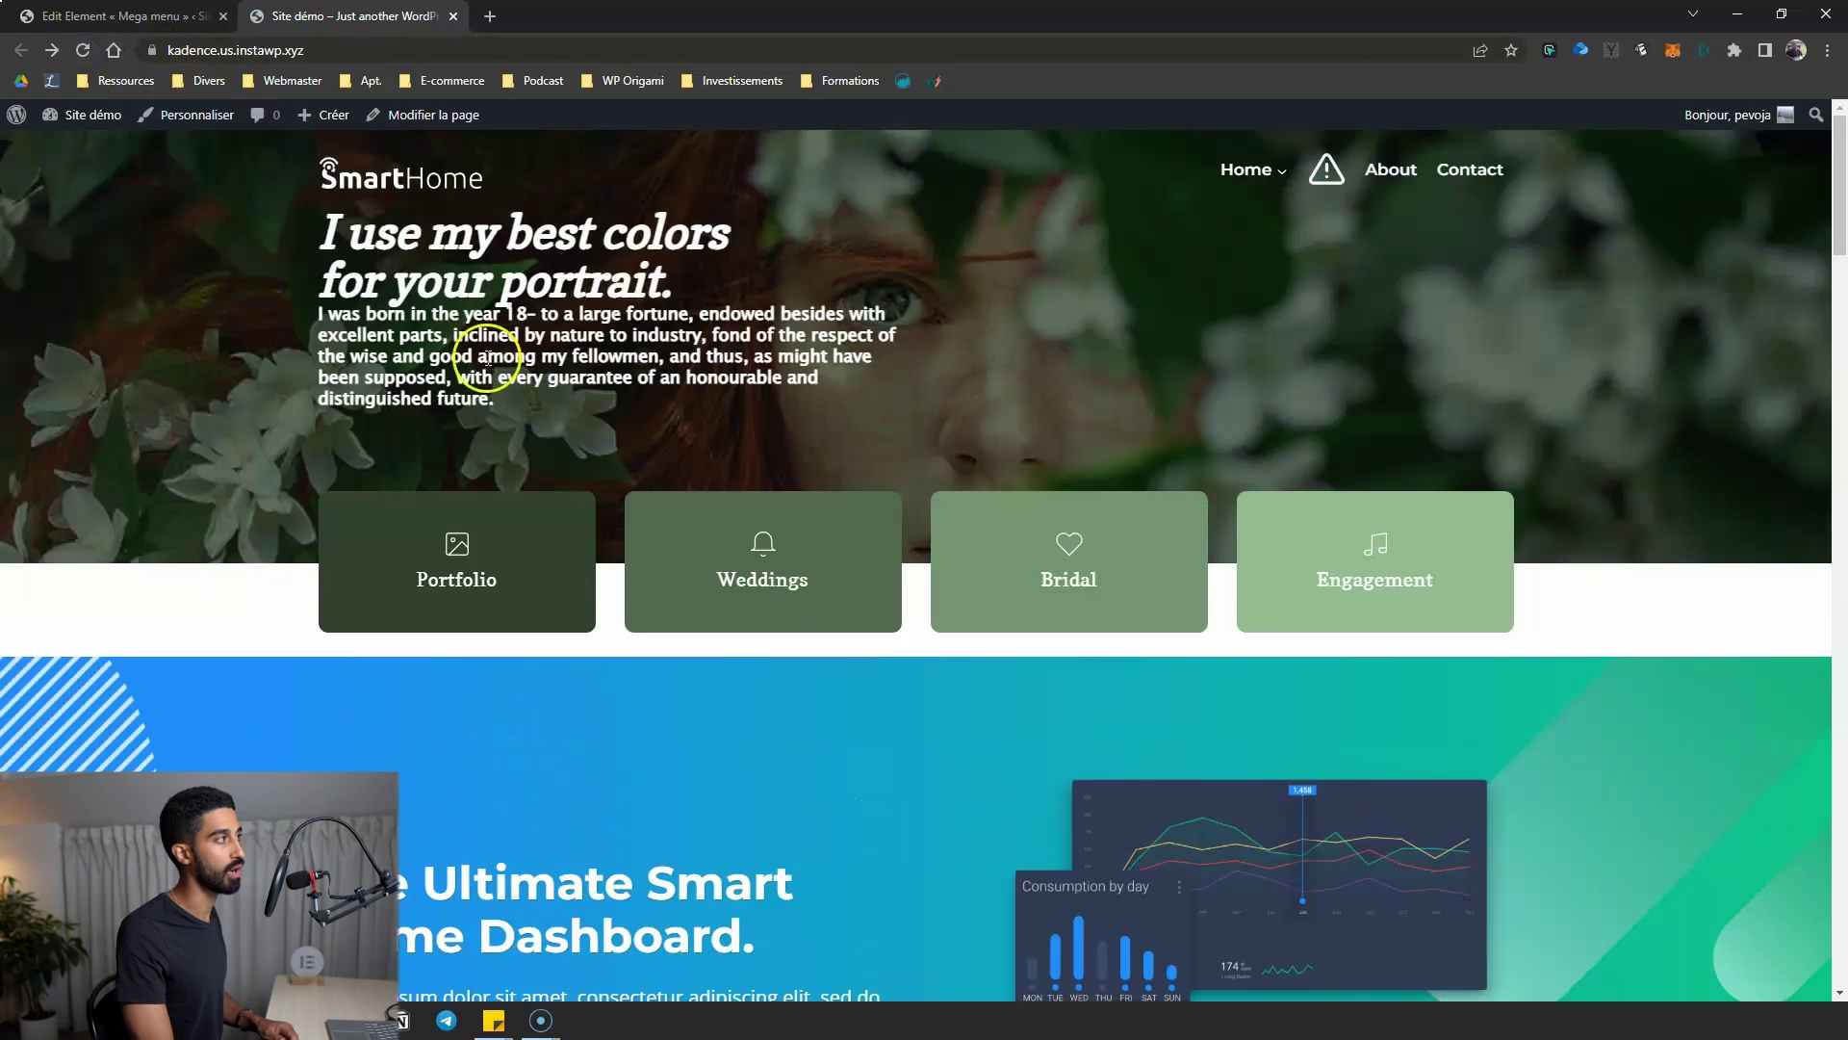
scroll(1088, 424, down, 2)
scroll(1023, 357, up, 2)
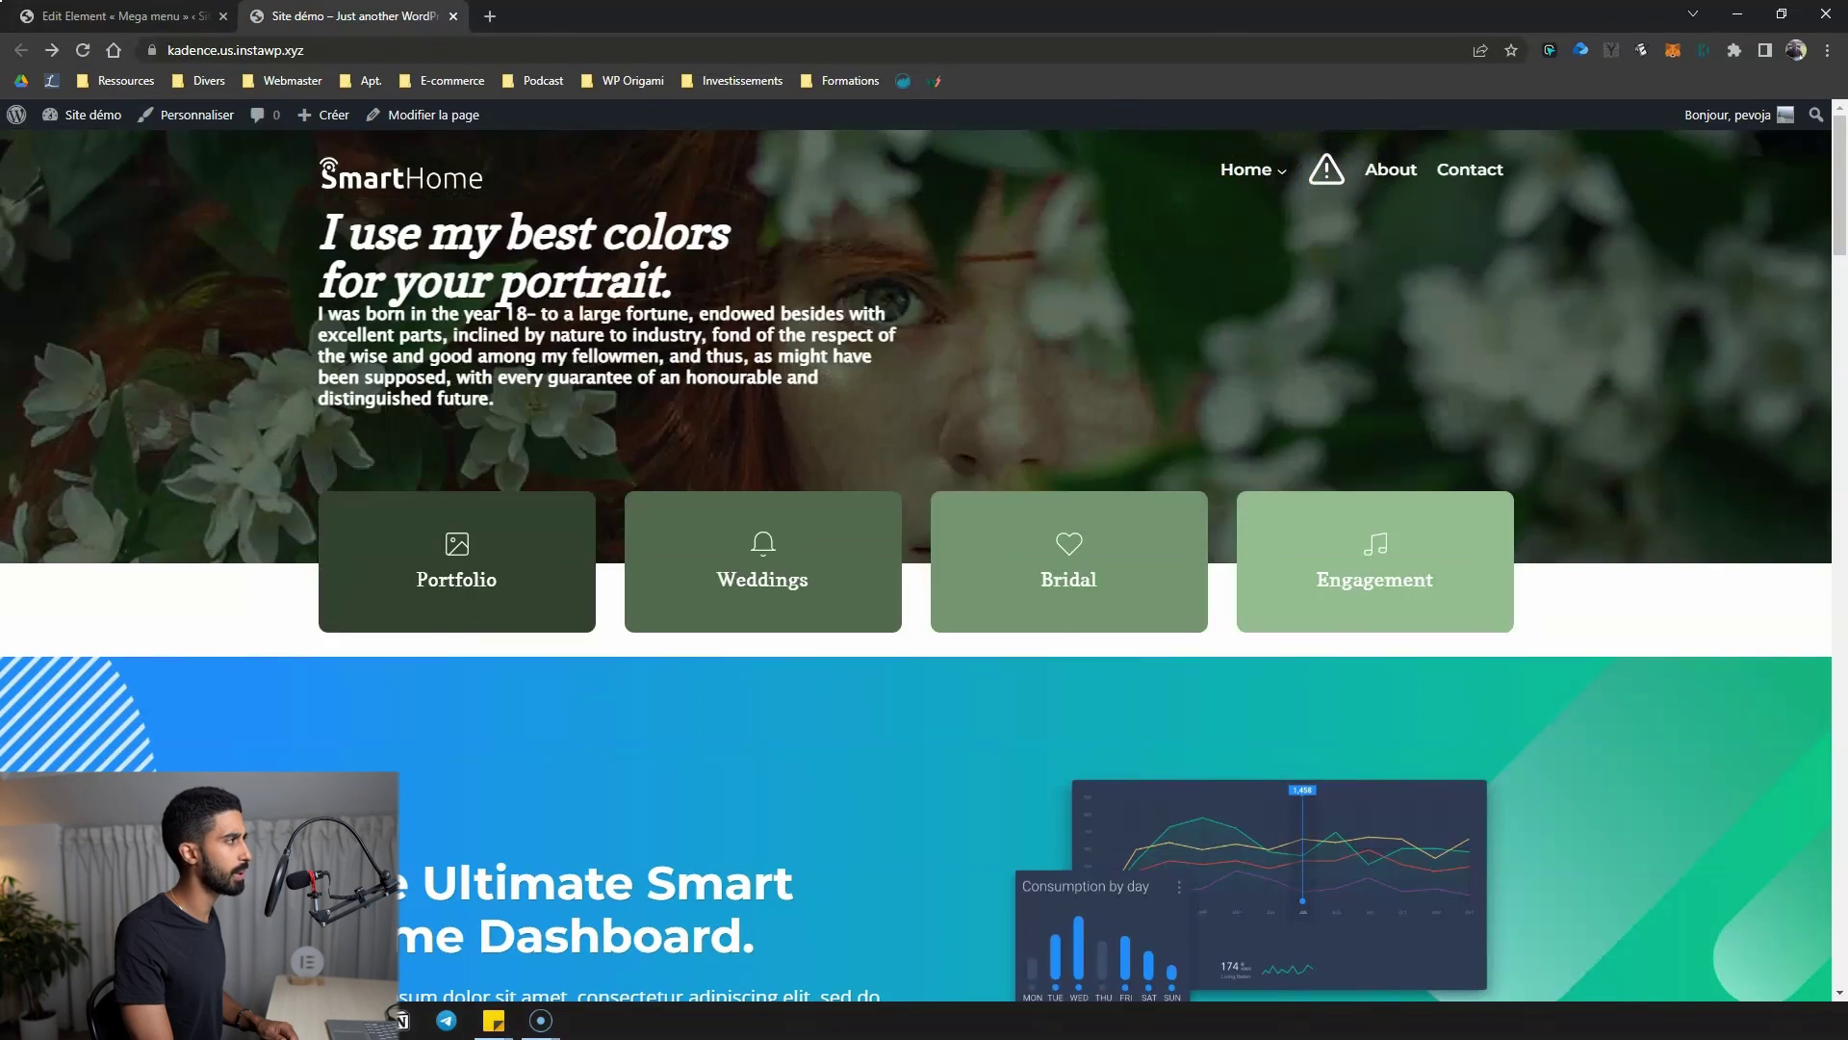
key(ctrl+shift+Tab)
key(ctrl+Tab)
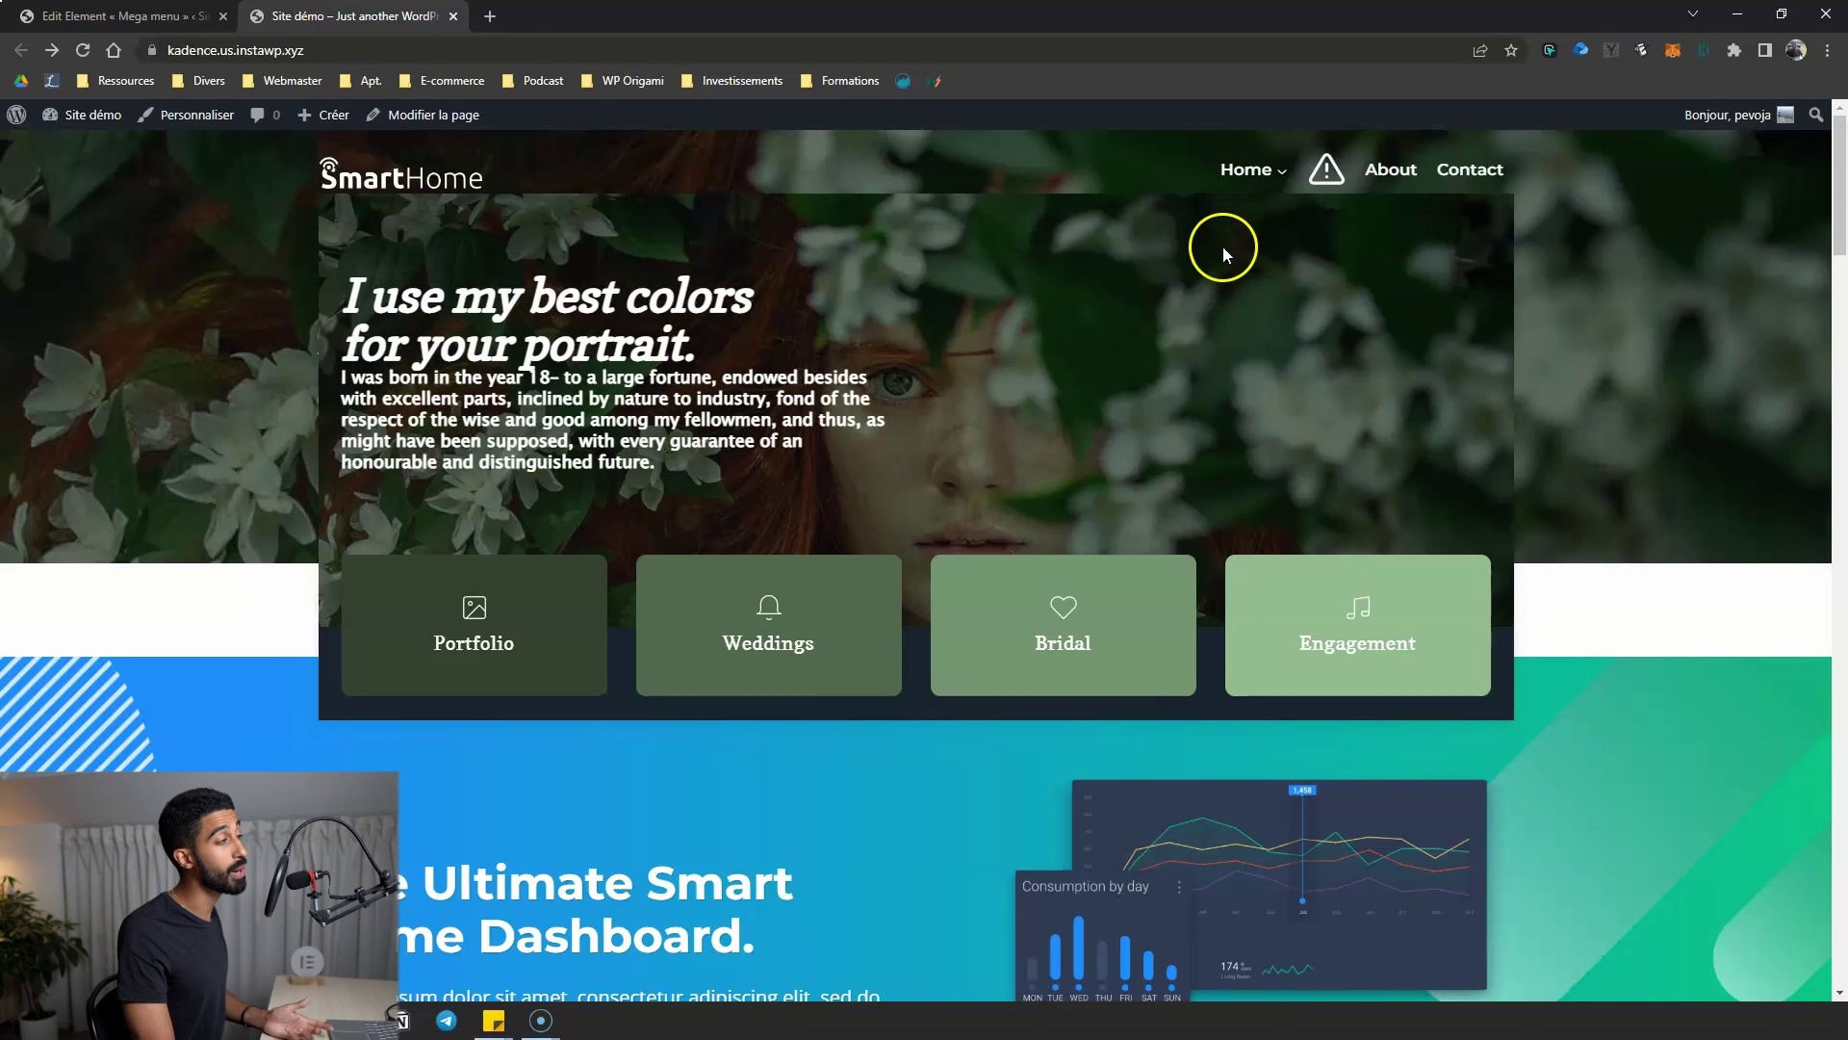
mouse_move(1363, 173)
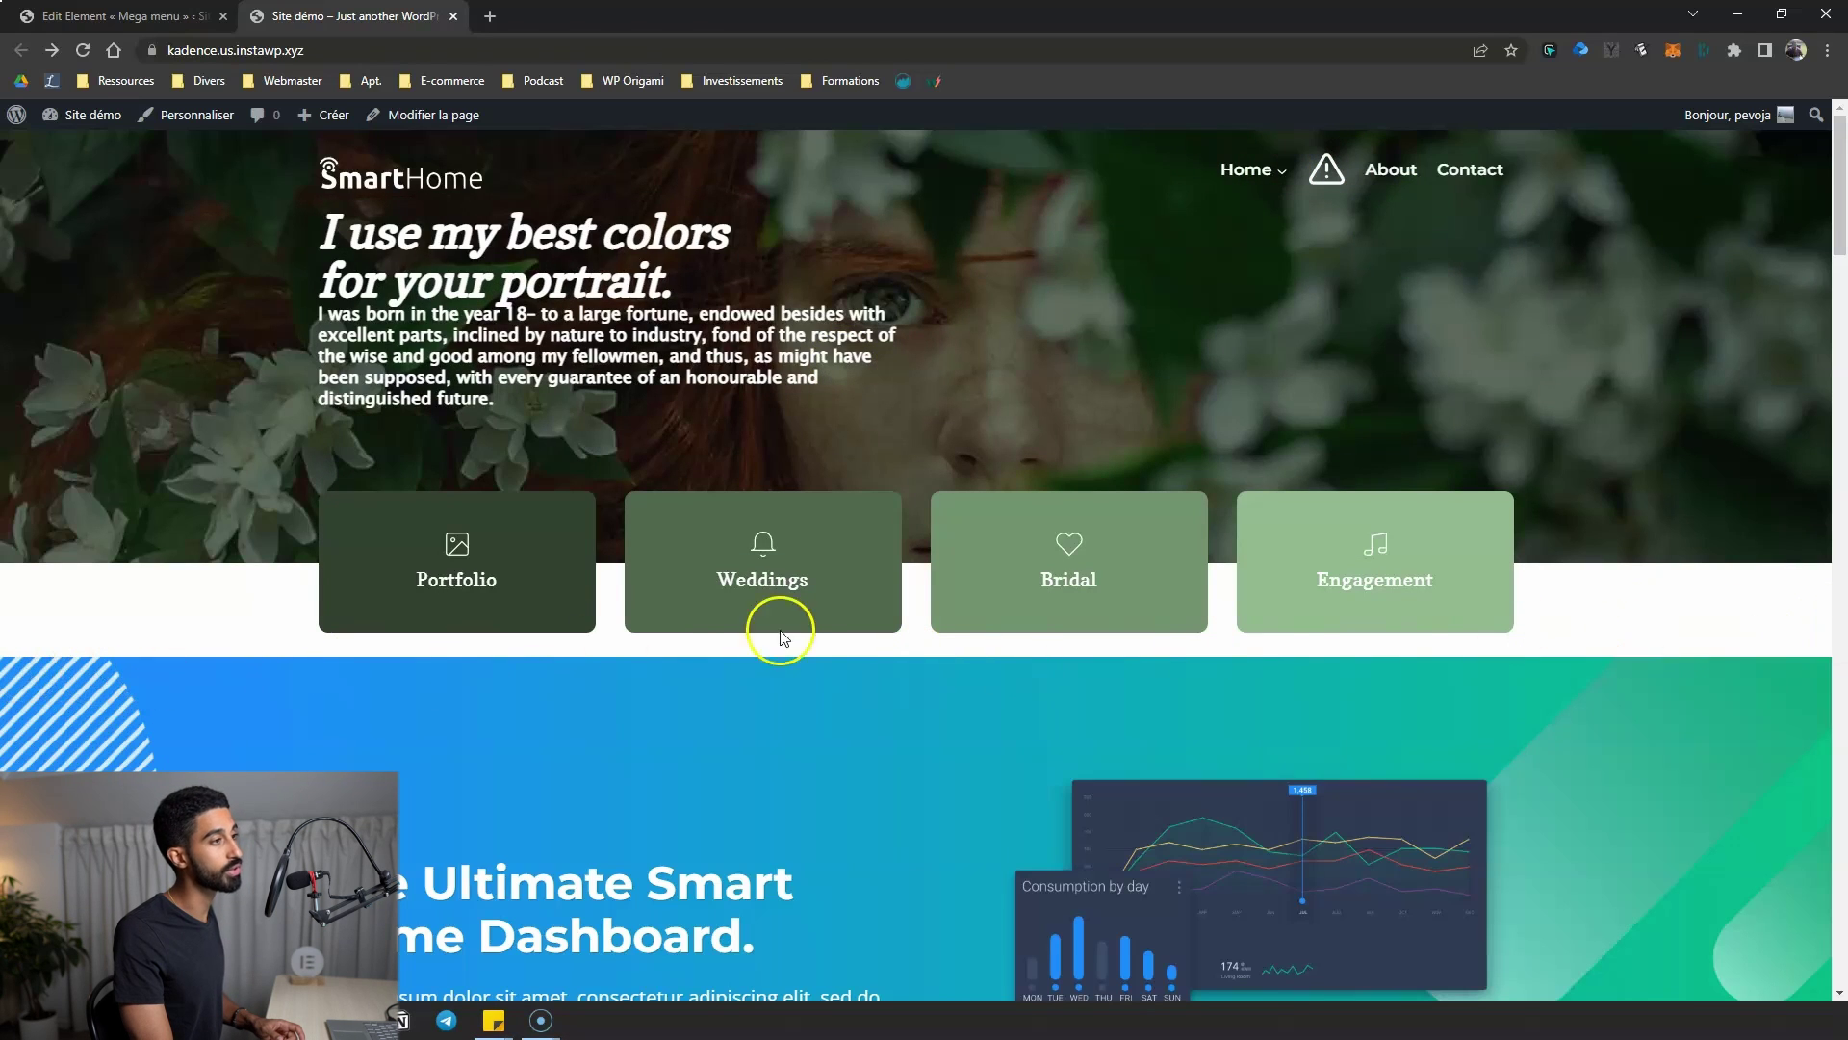
key(ctrl+Tab)
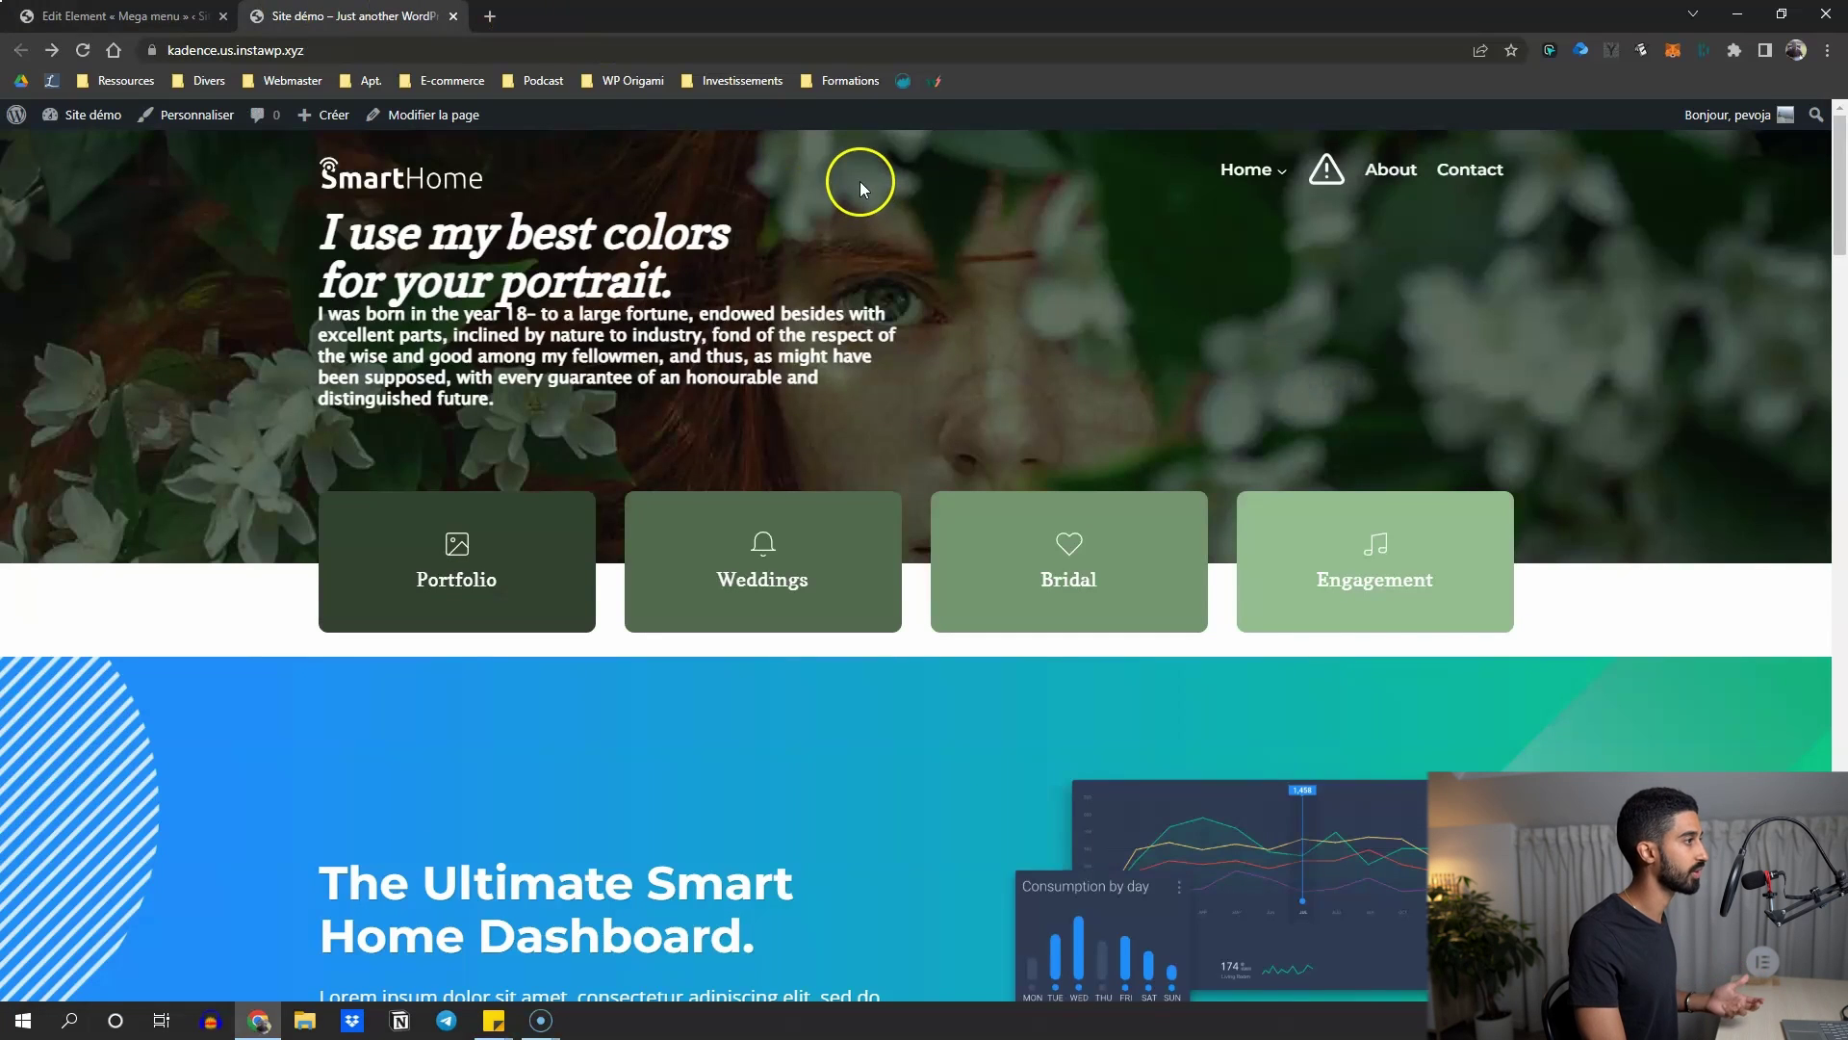
scroll(607, 221, down, 2)
scroll(606, 222, down, 5)
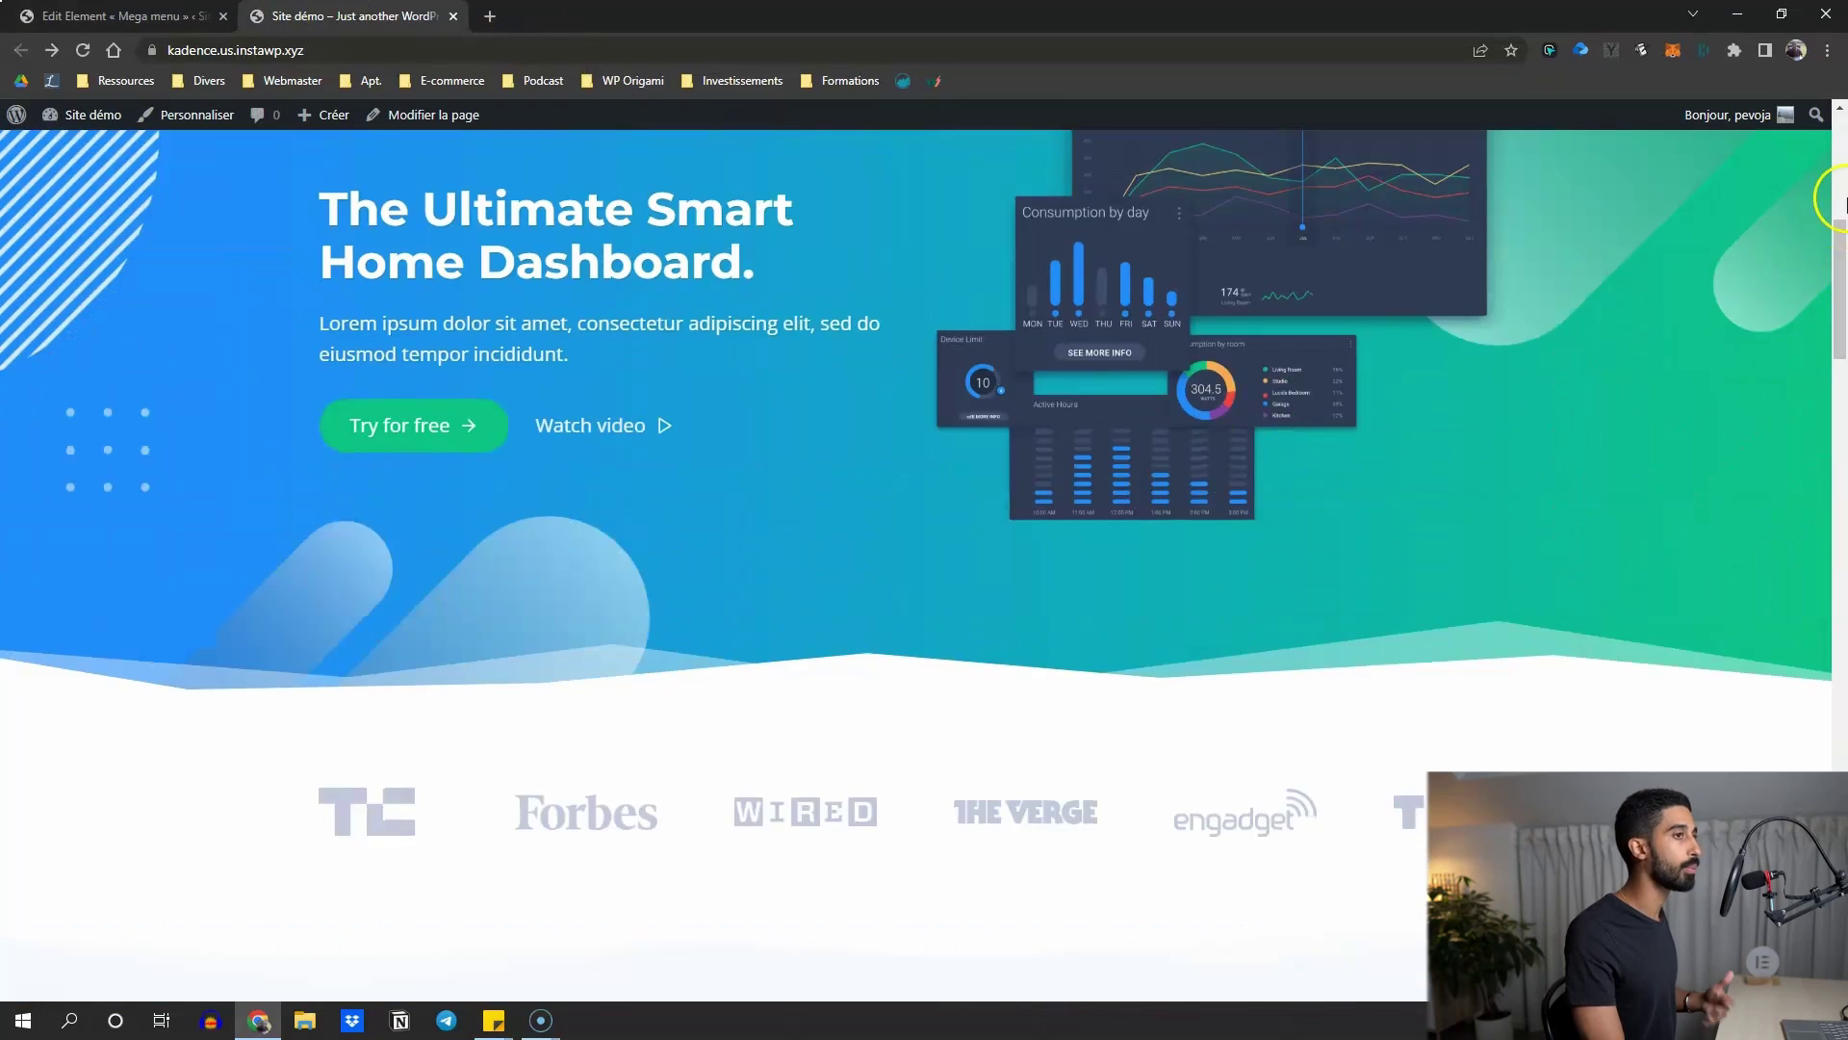
drag(1838, 260, 1838, 905)
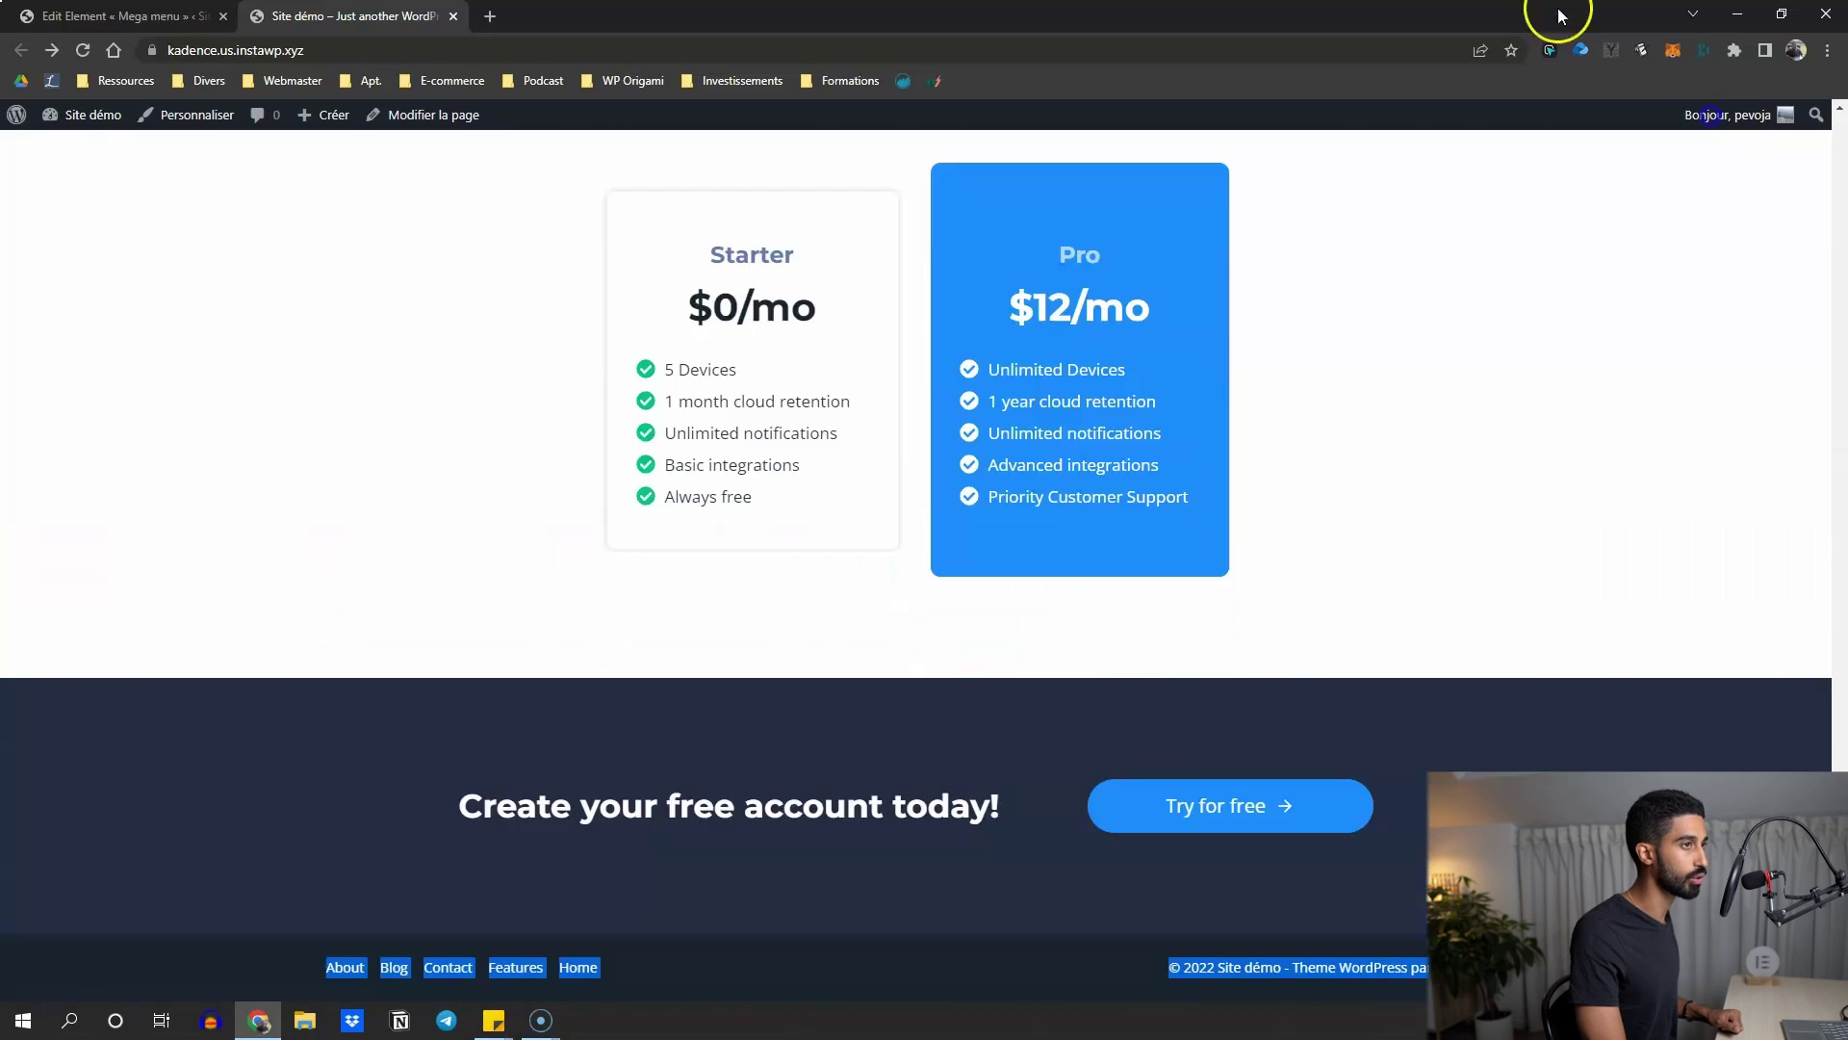
Return to the Elements list, start a new element to view the available element types, and dismiss the setup dialog
click(125, 16)
click(29, 128)
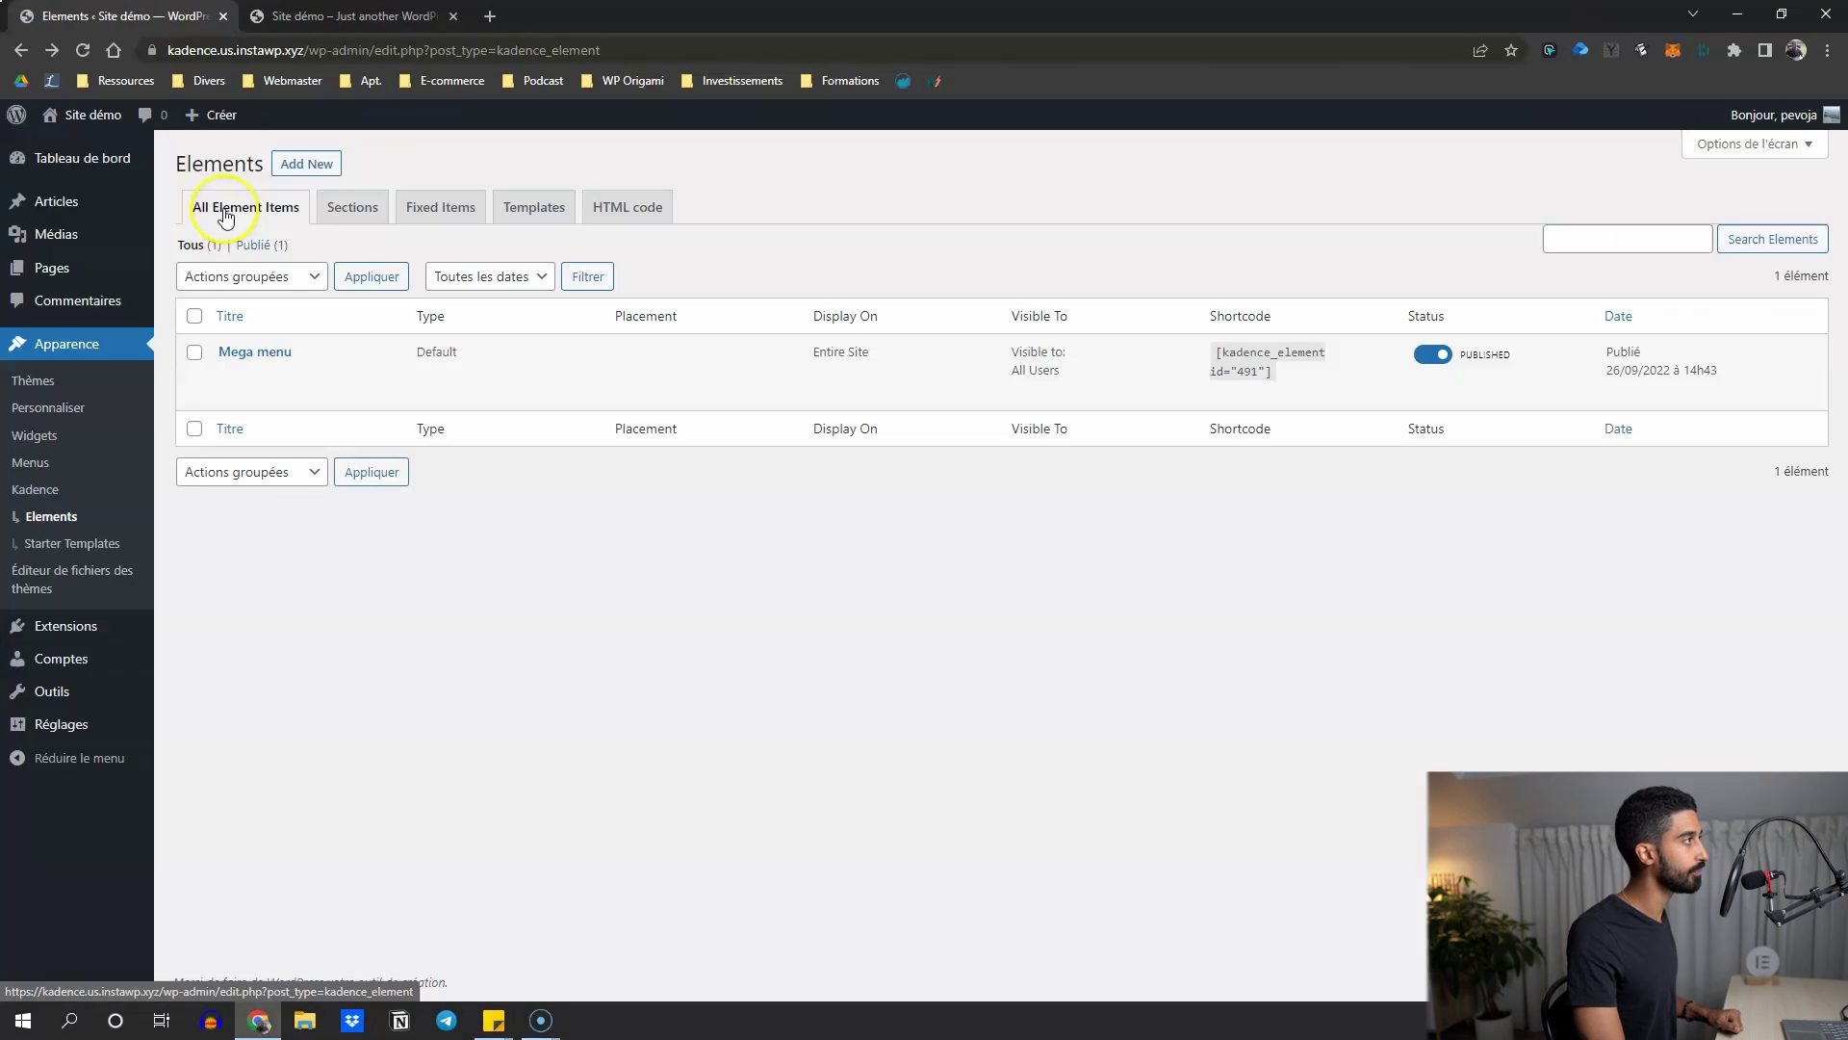
click(311, 164)
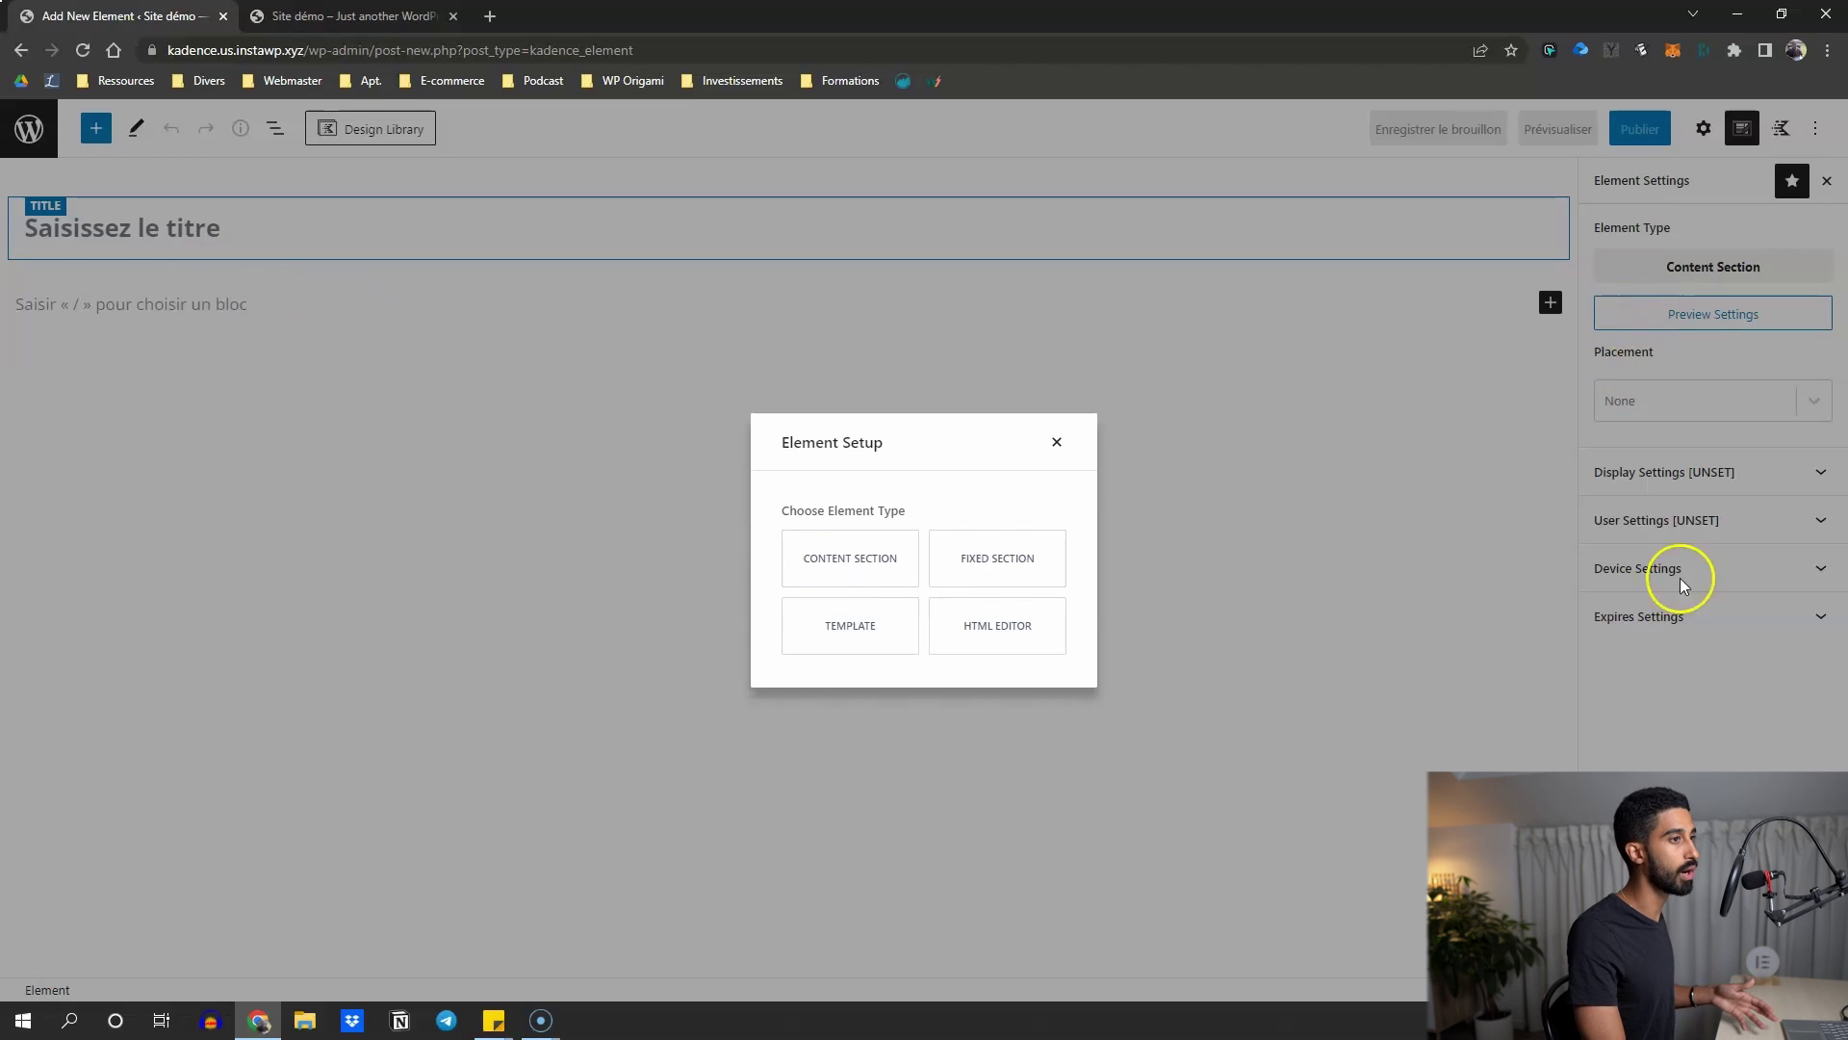
click(1056, 445)
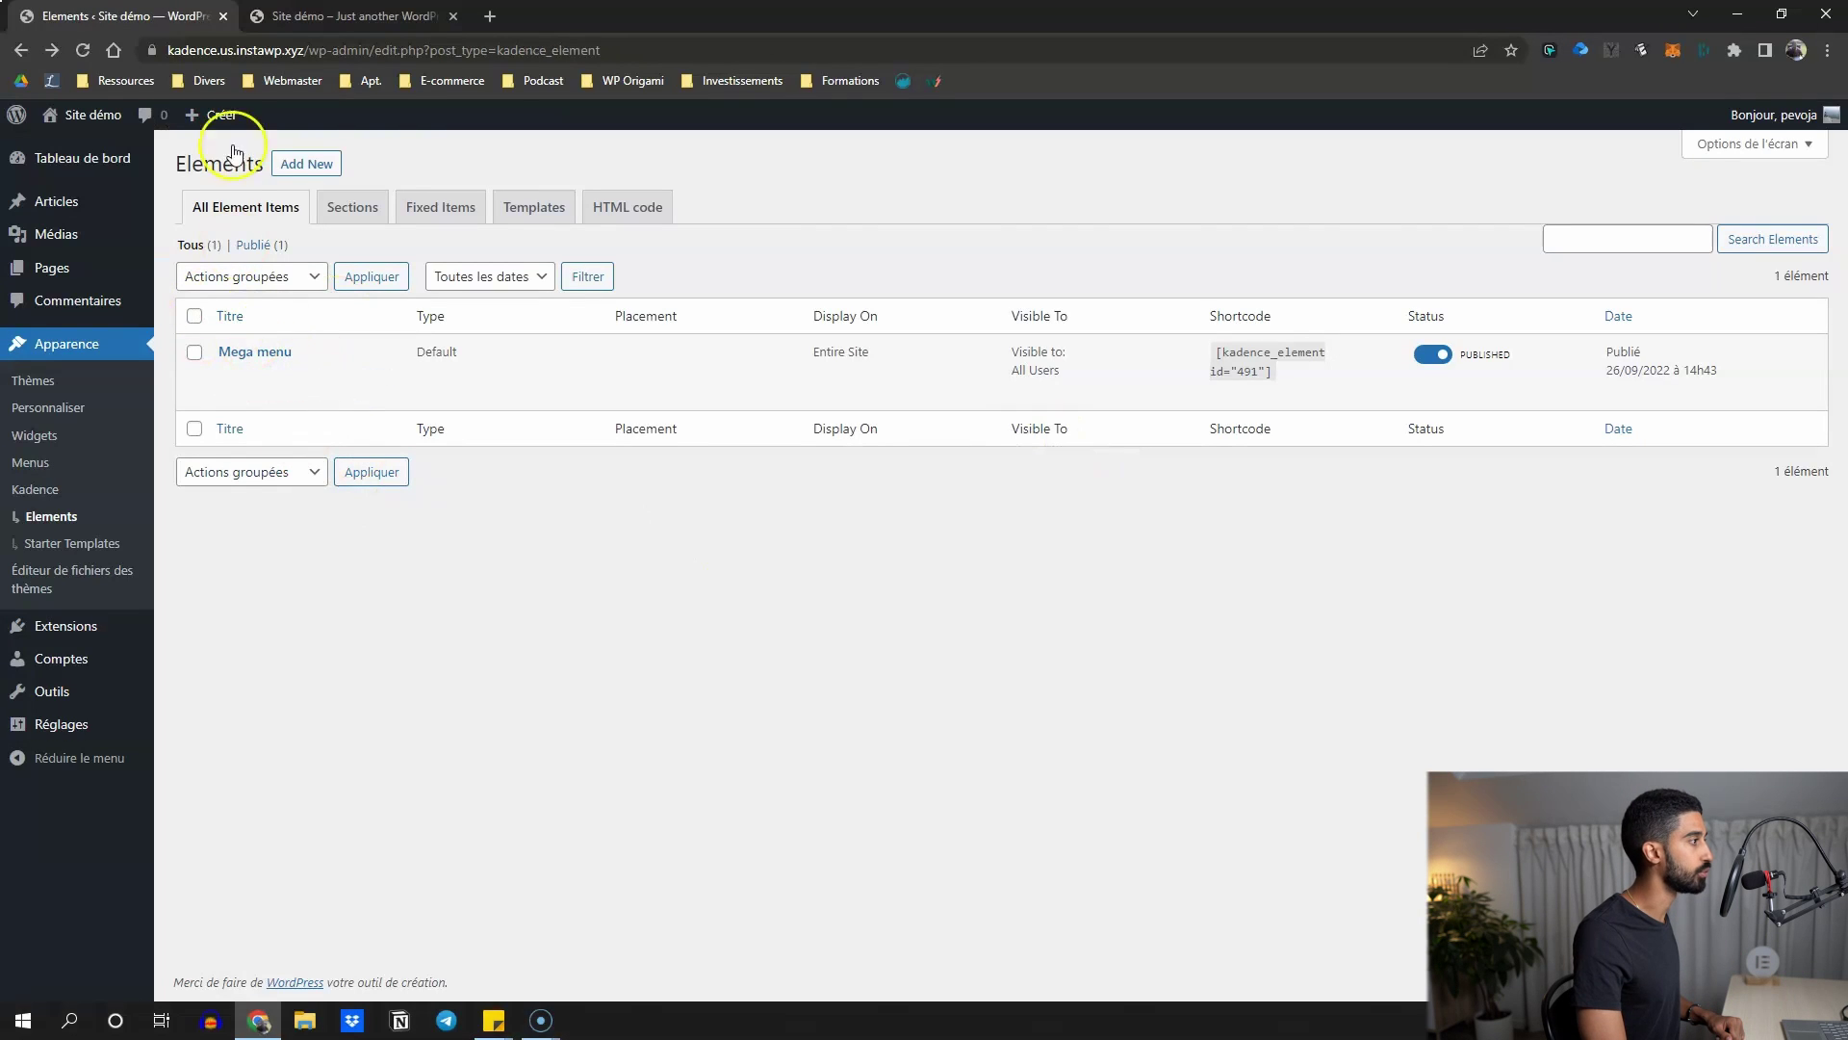
Open the Menus page and view the Home item's options and its mega menu sub-item in the menu structure
click(33, 464)
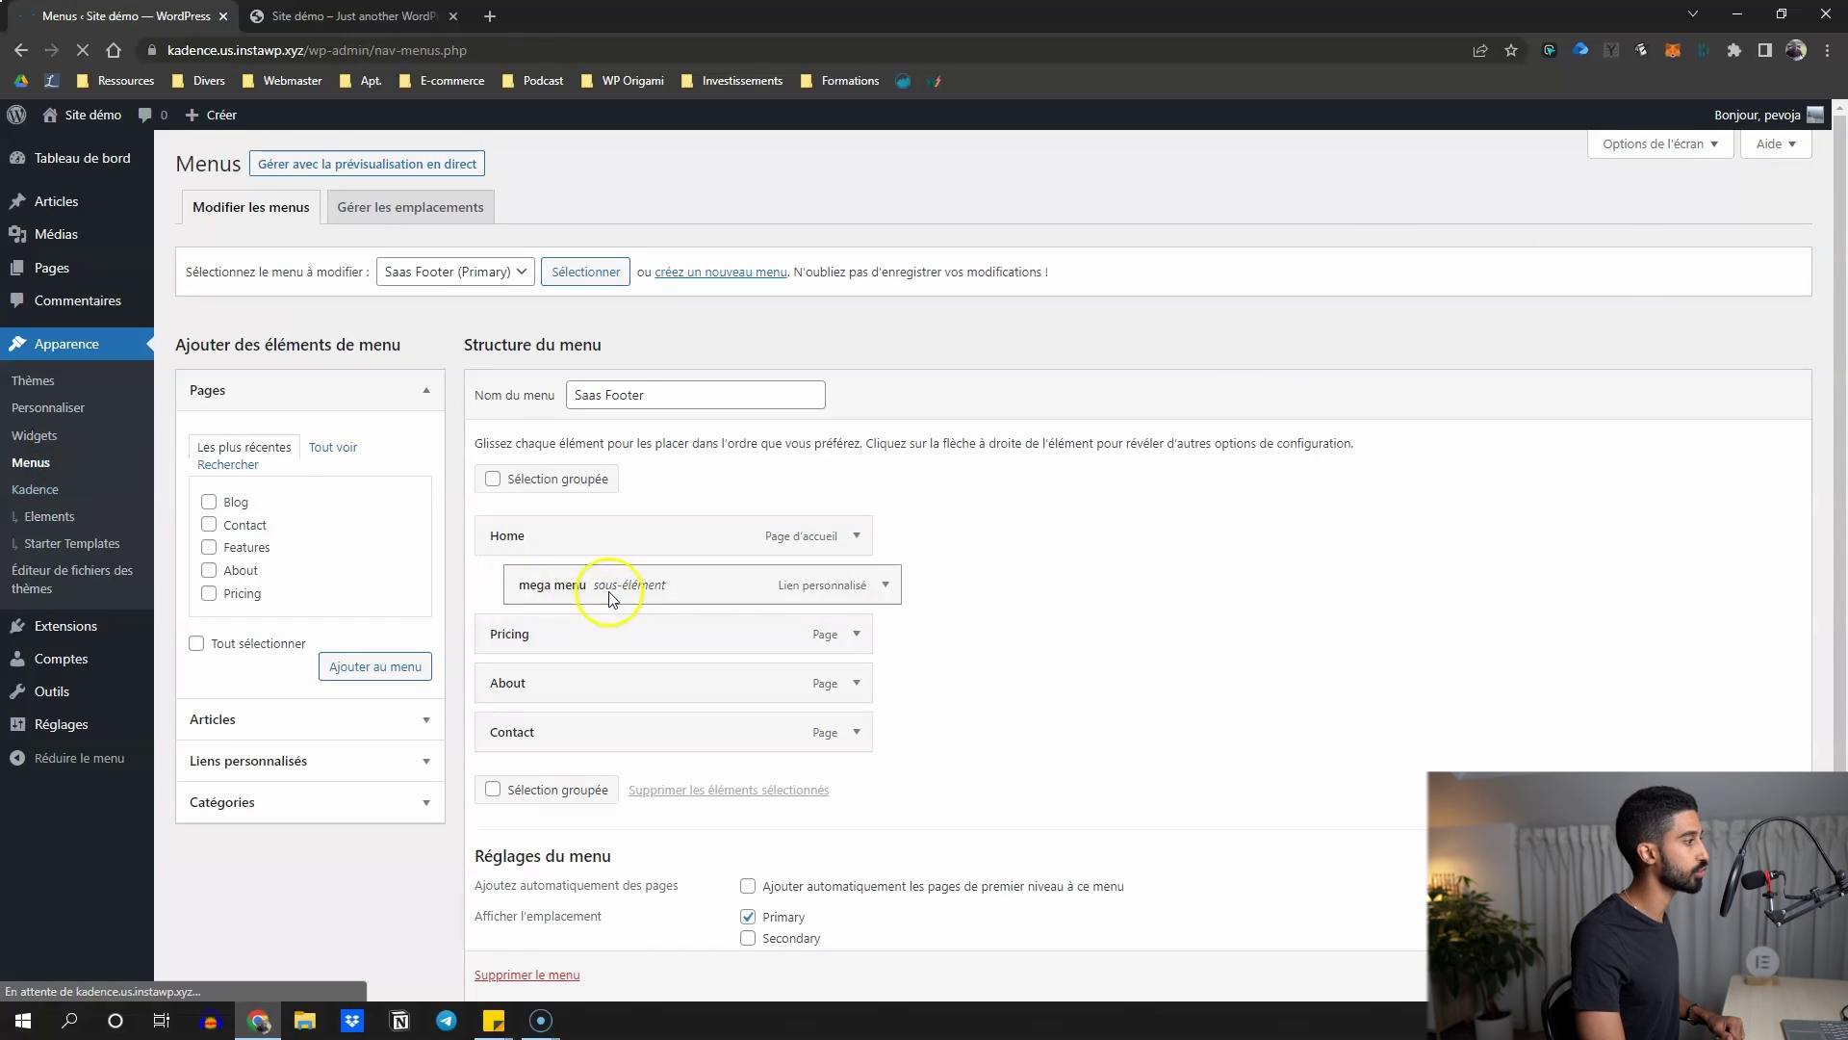
mouse_move(611, 582)
mouse_down()
mouse_move(578, 545)
mouse_move(616, 584)
mouse_up()
click(856, 536)
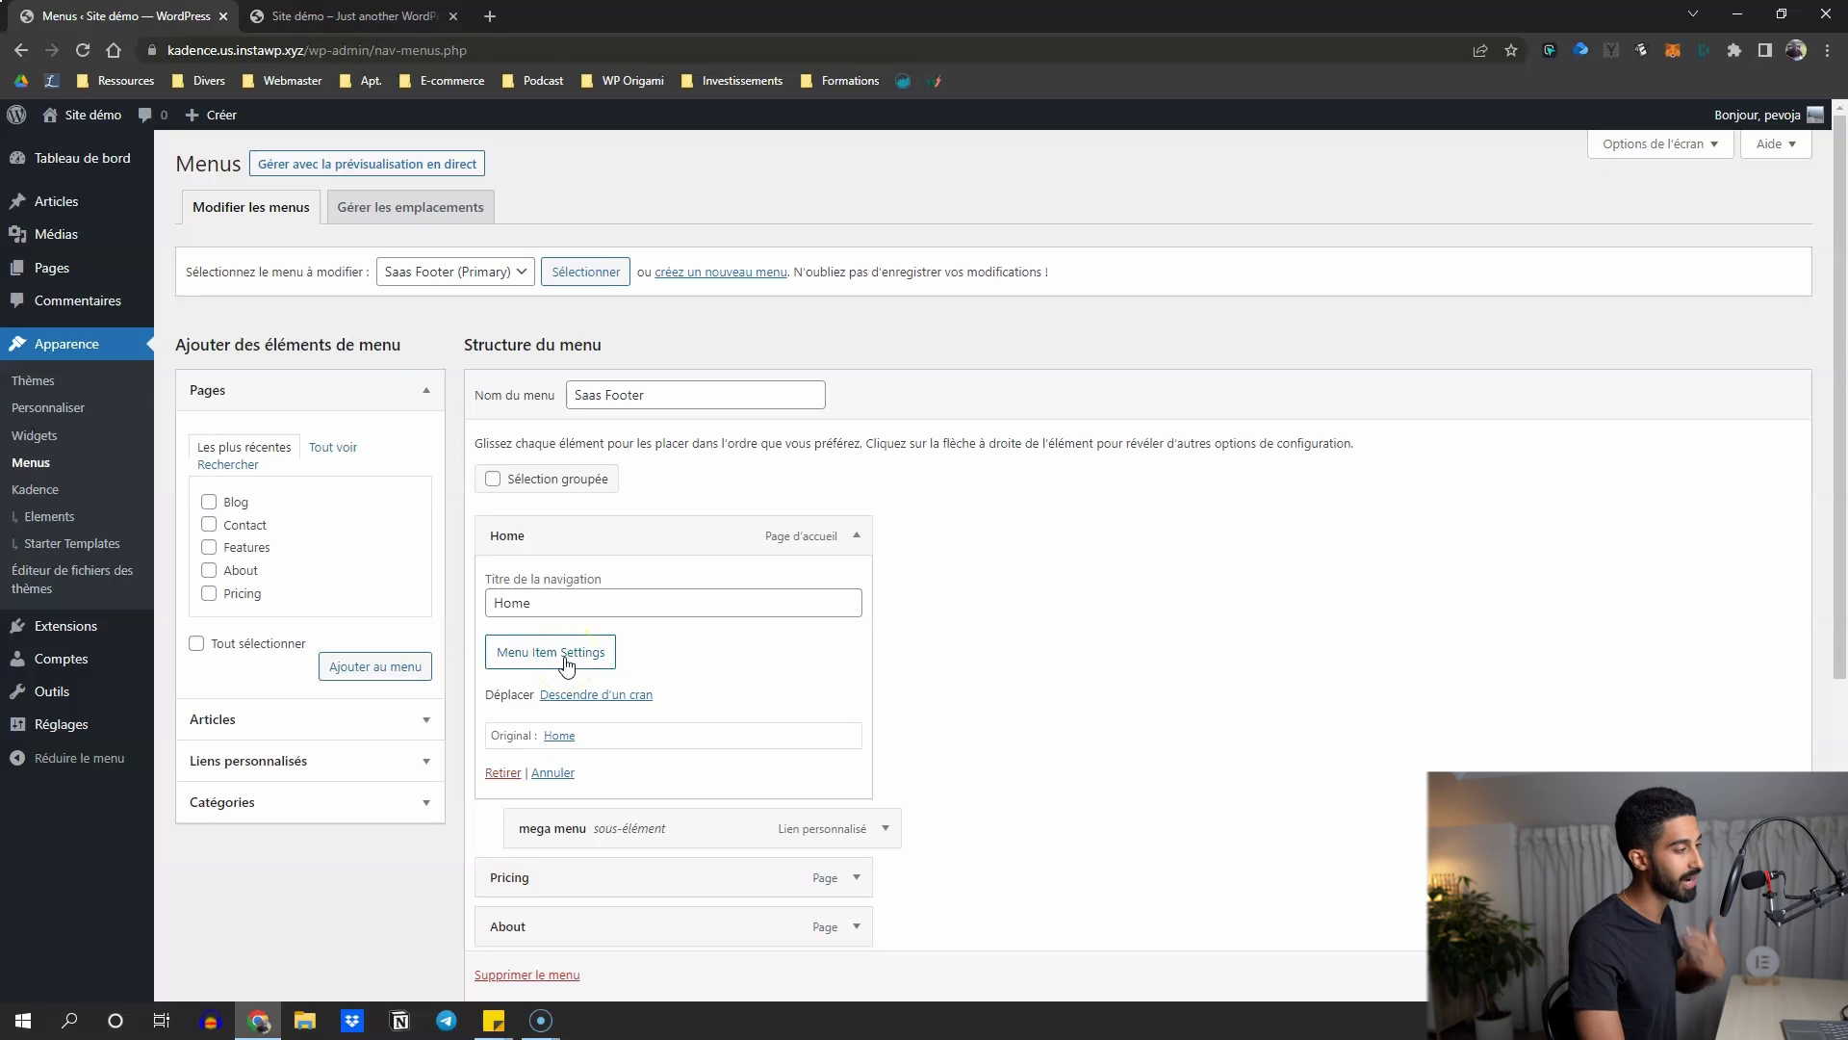
click(858, 538)
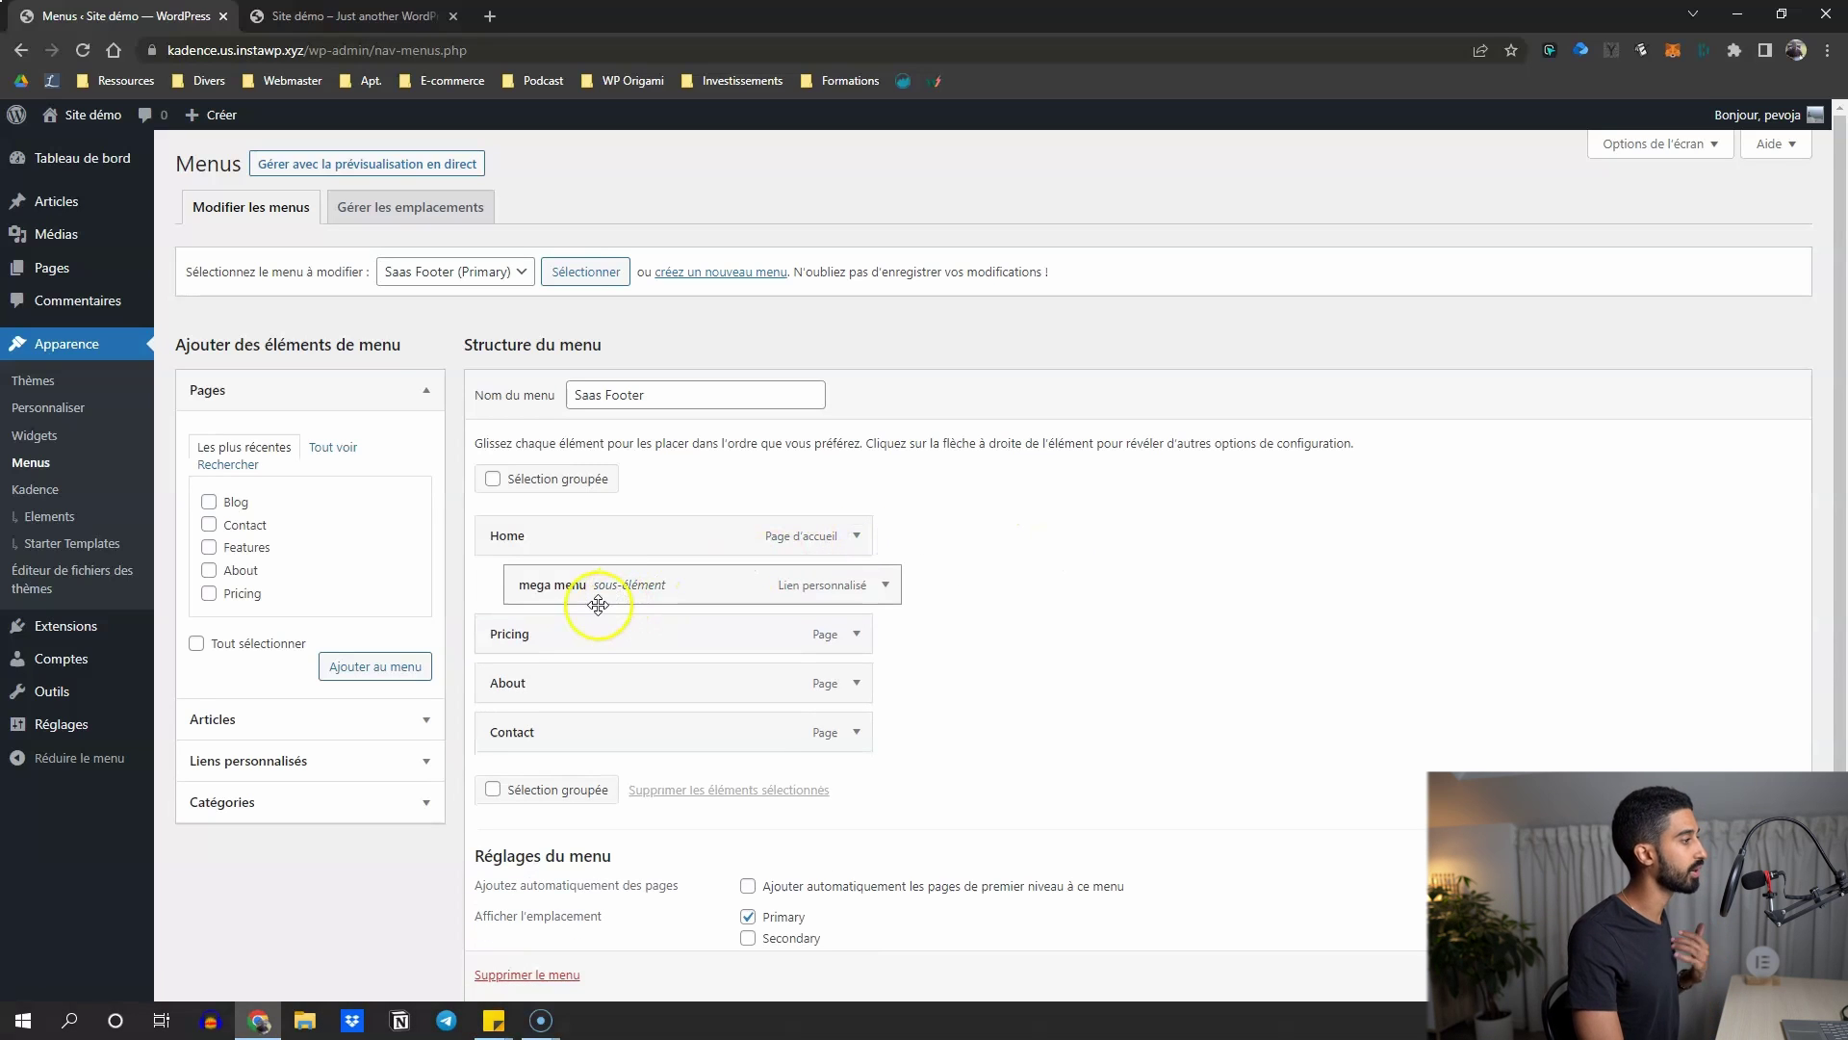
Reload the live homepage and display the mega menu under Home in the header
click(351, 16)
scroll(309, 193, up, 5)
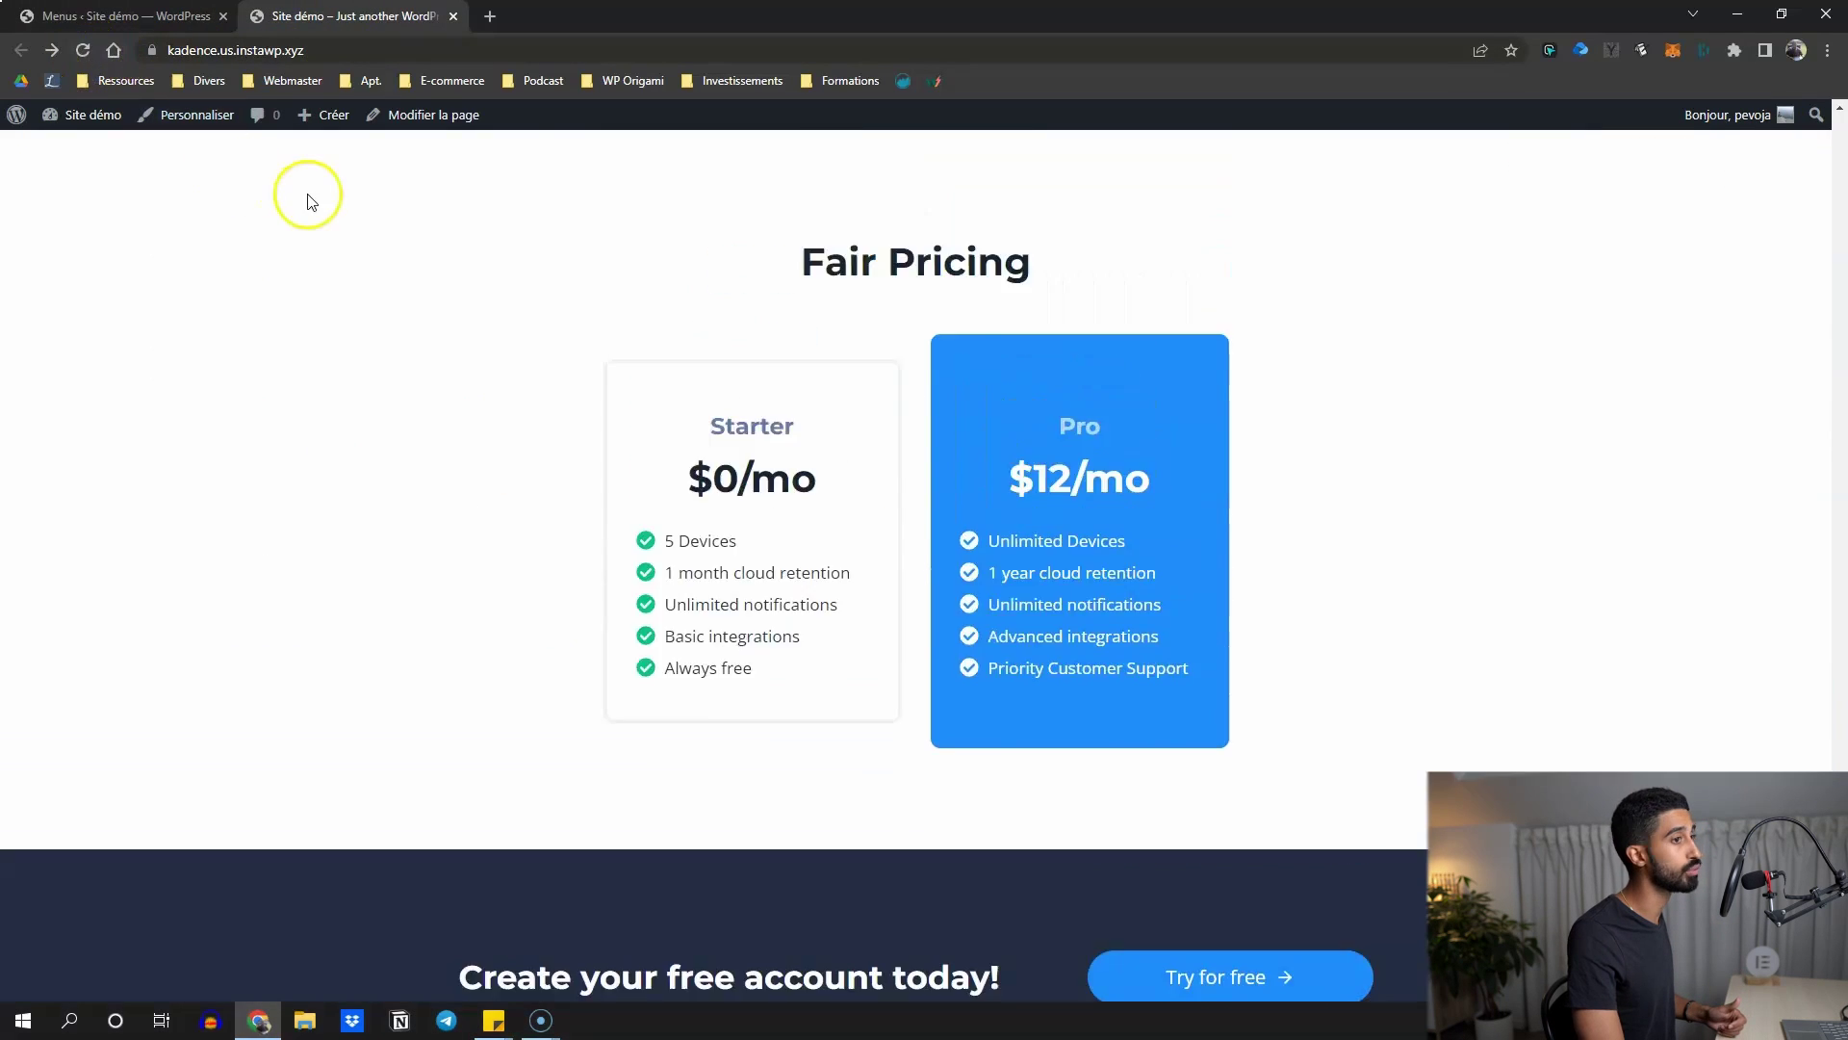
scroll(924, 566, up, 10)
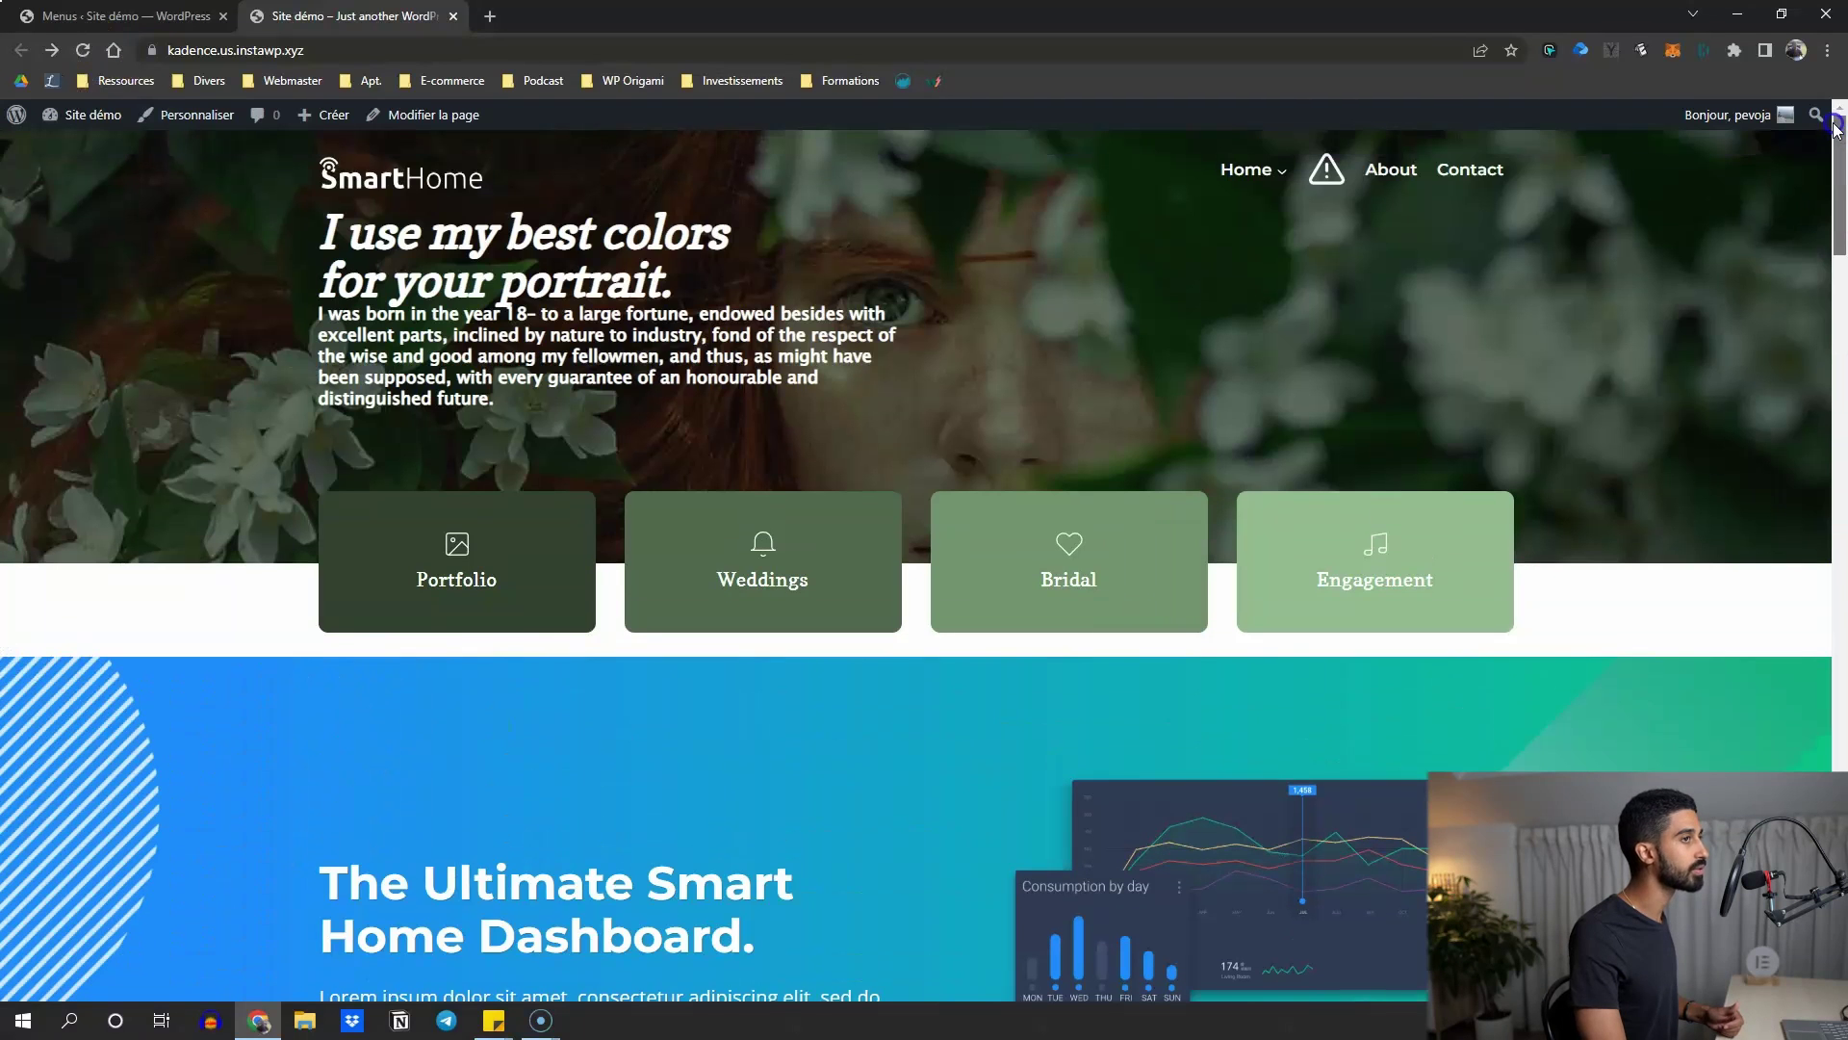
click(85, 50)
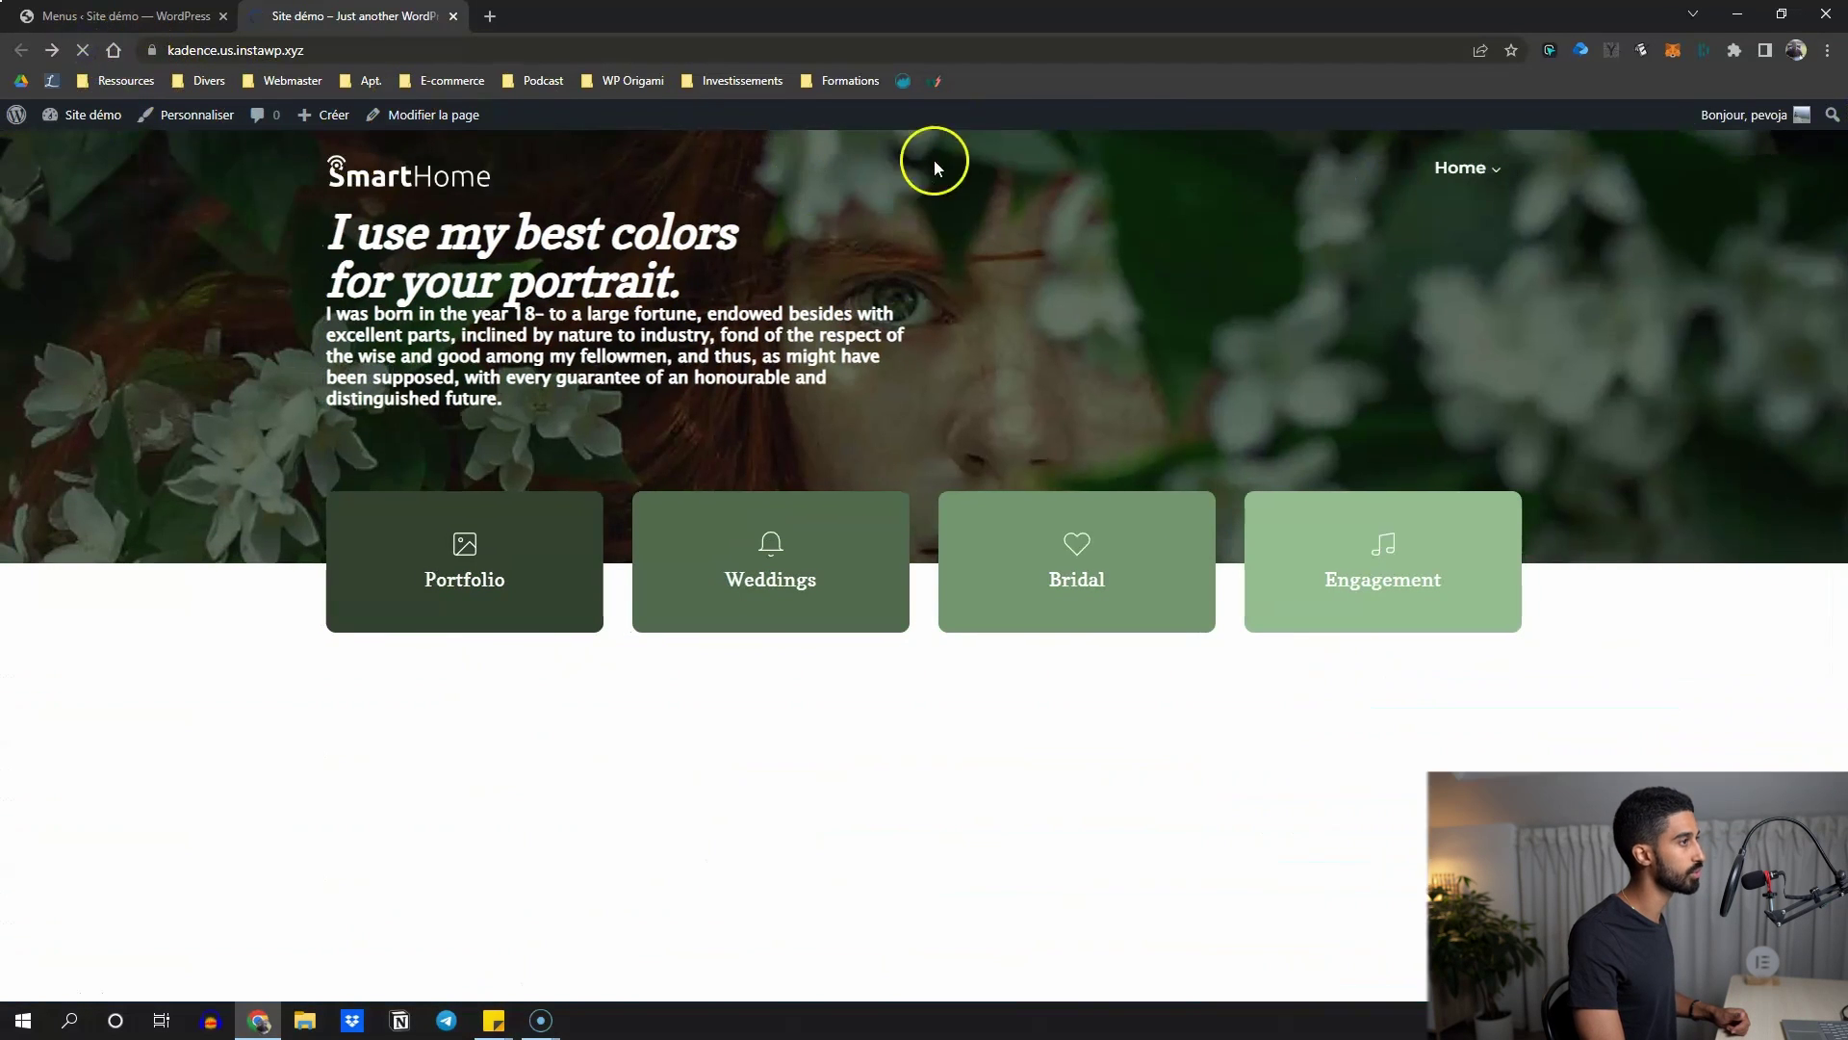
mouse_move(1256, 171)
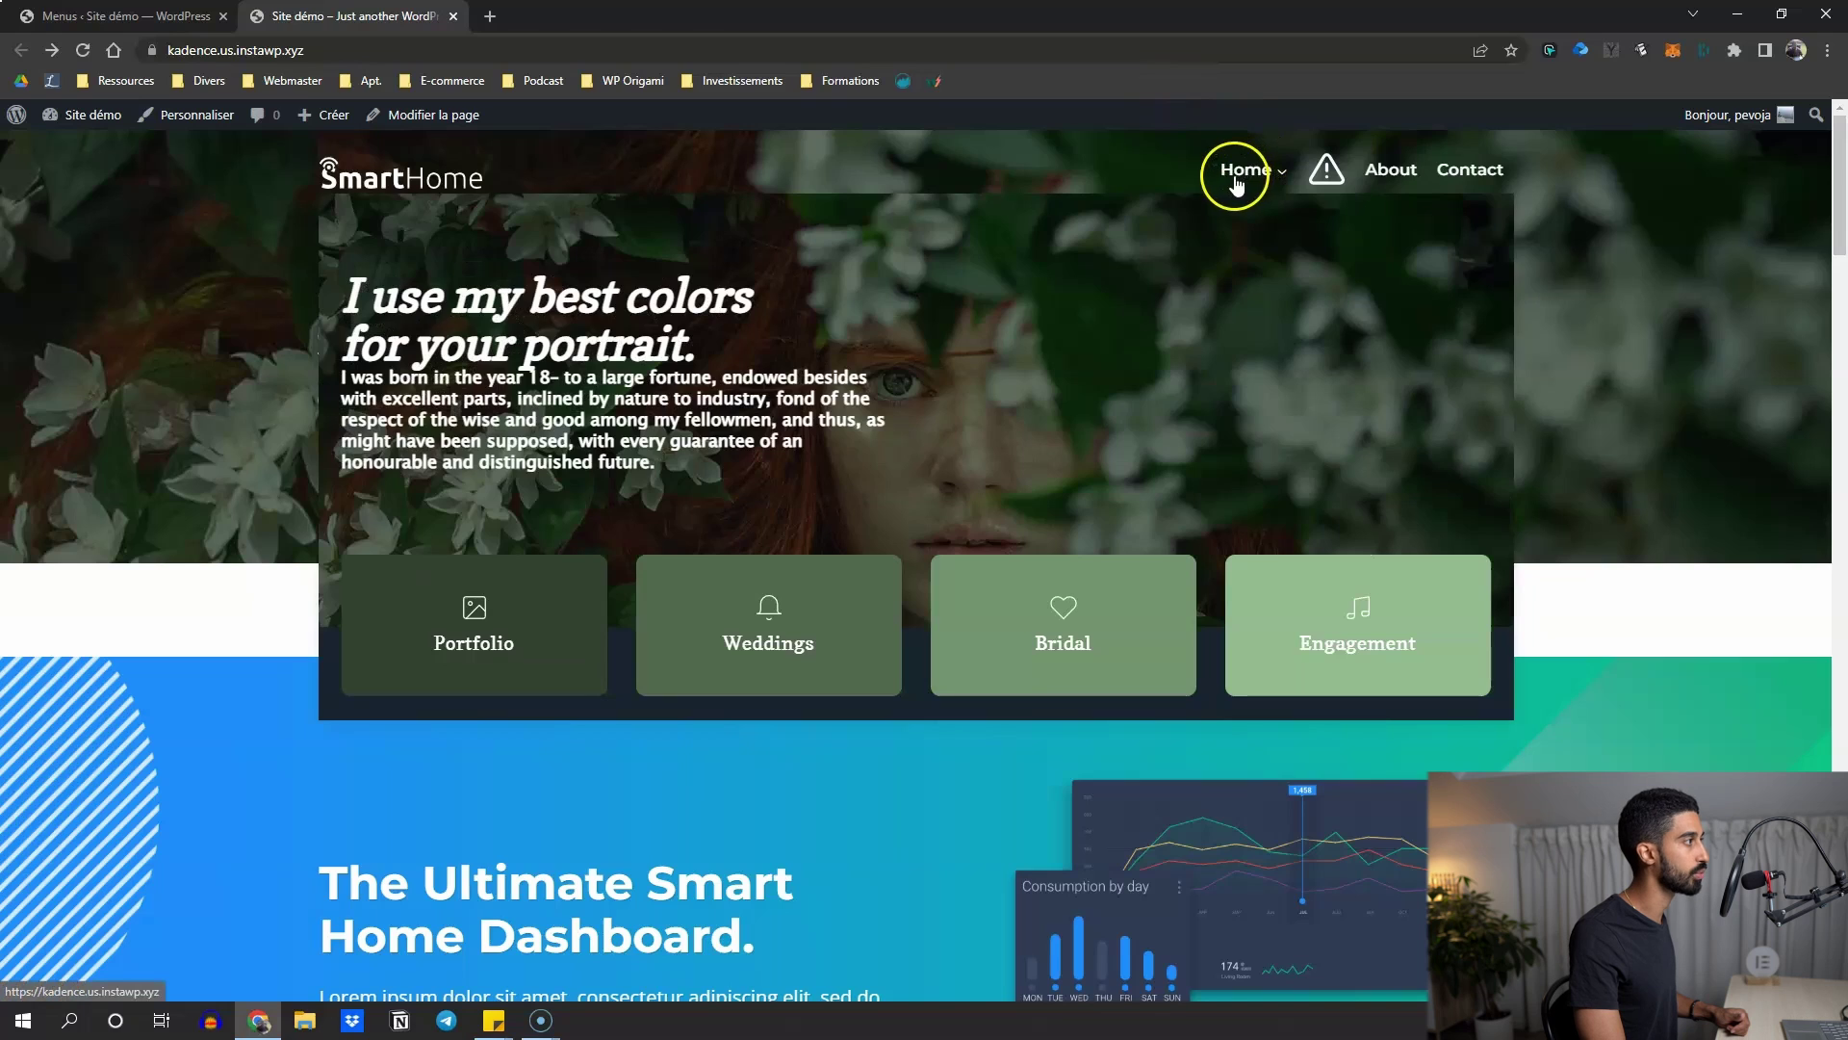
Clear the Mega menu element's placement, update the element and check the live homepage's header and Home submenu
click(162, 19)
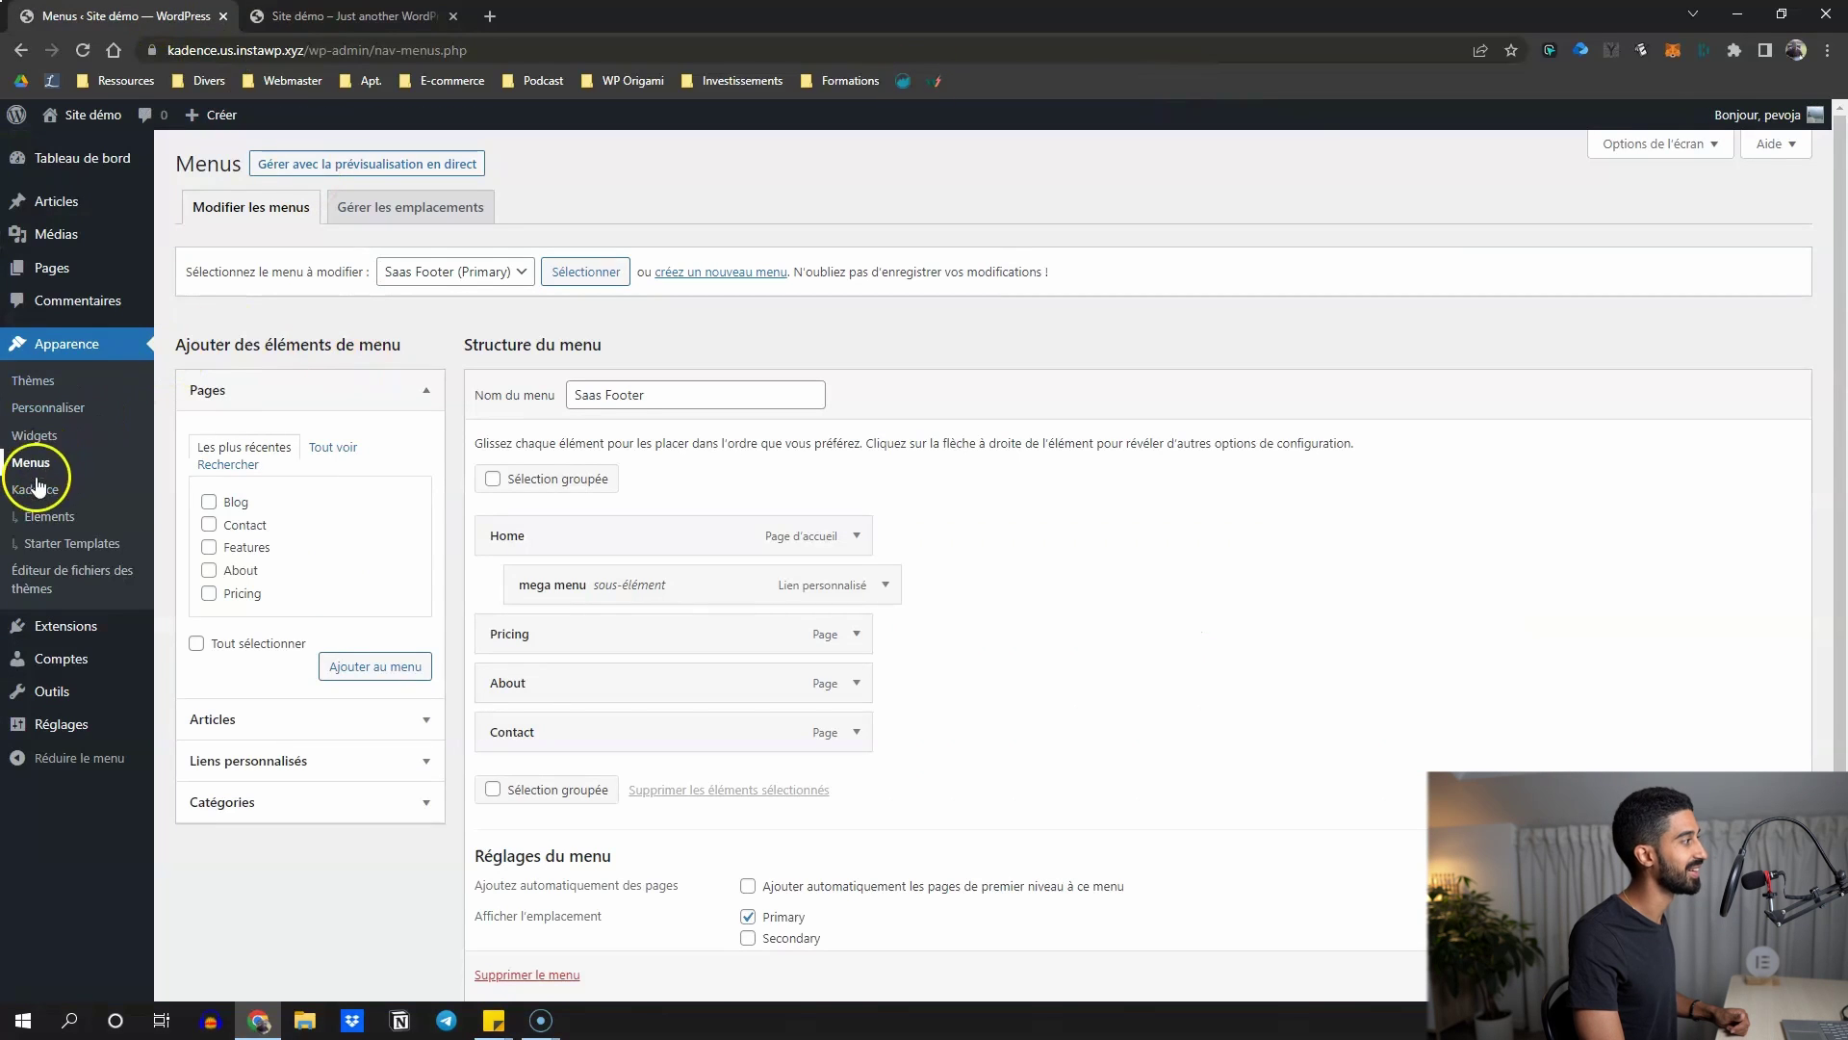
click(43, 517)
click(287, 358)
click(366, 17)
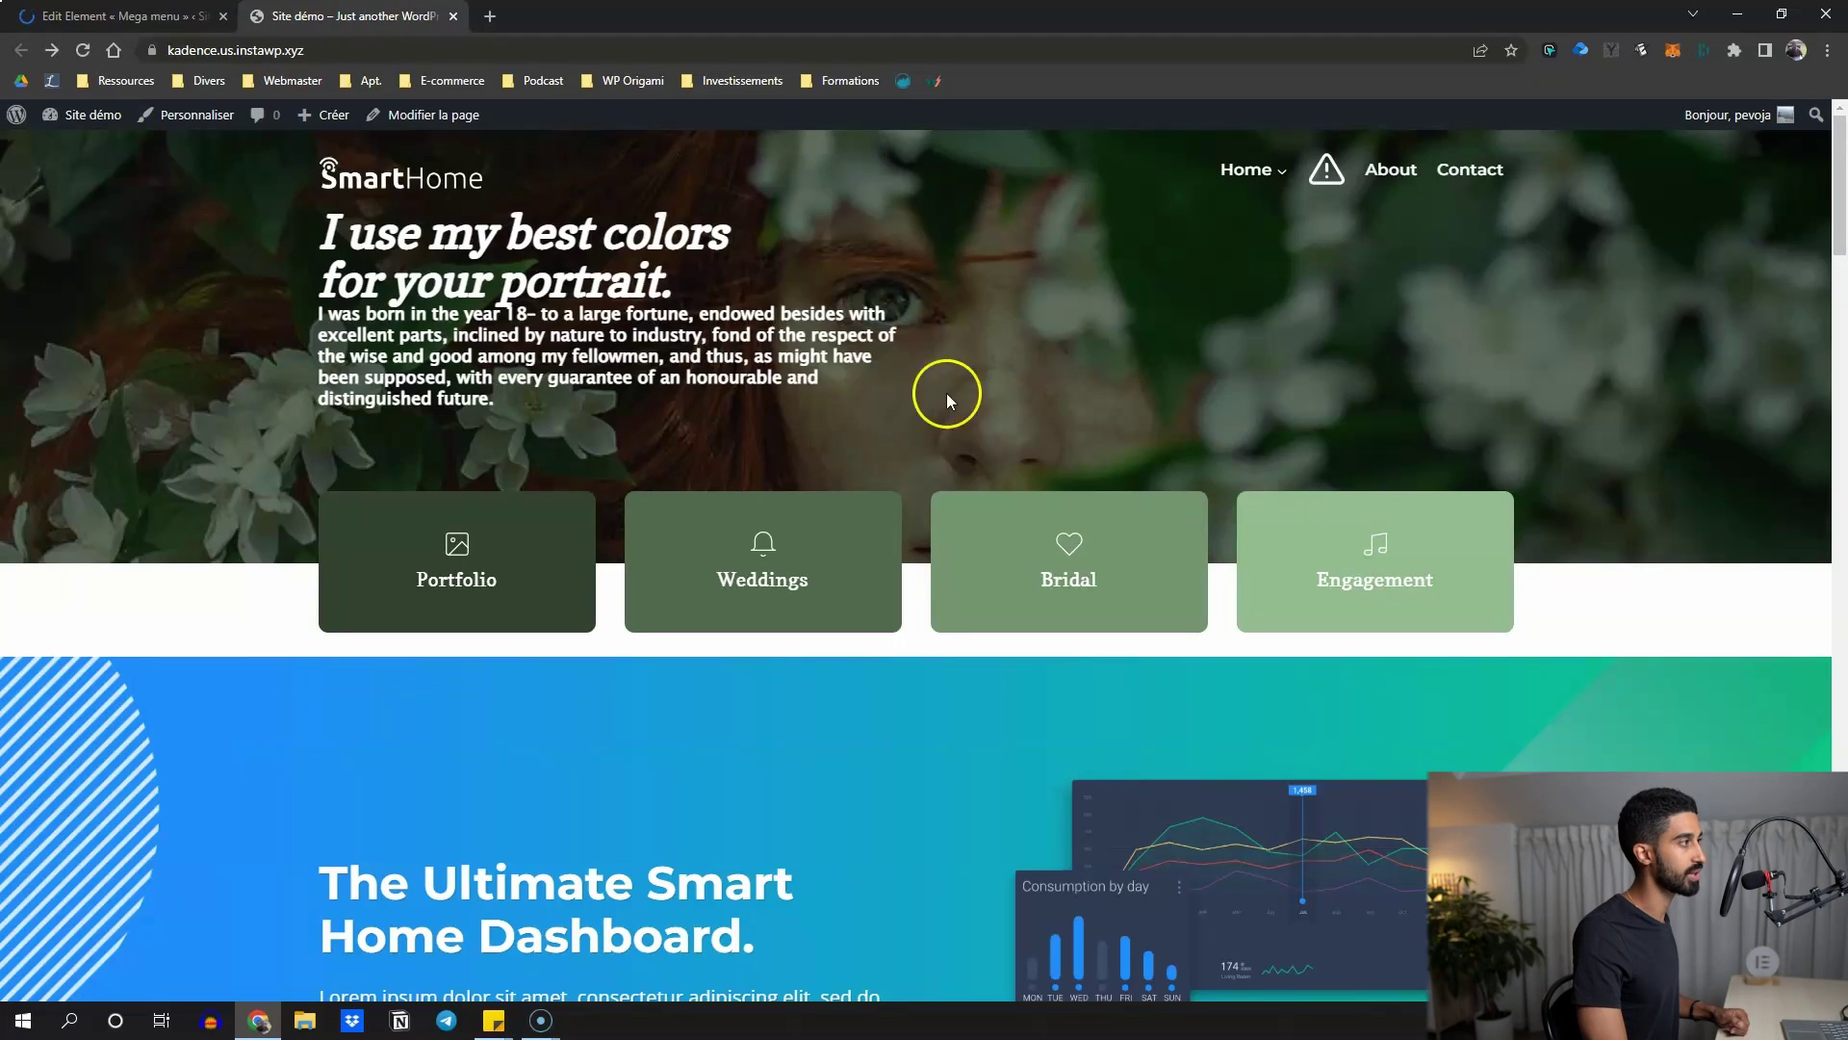
key(ctrl+Tab)
click(1779, 400)
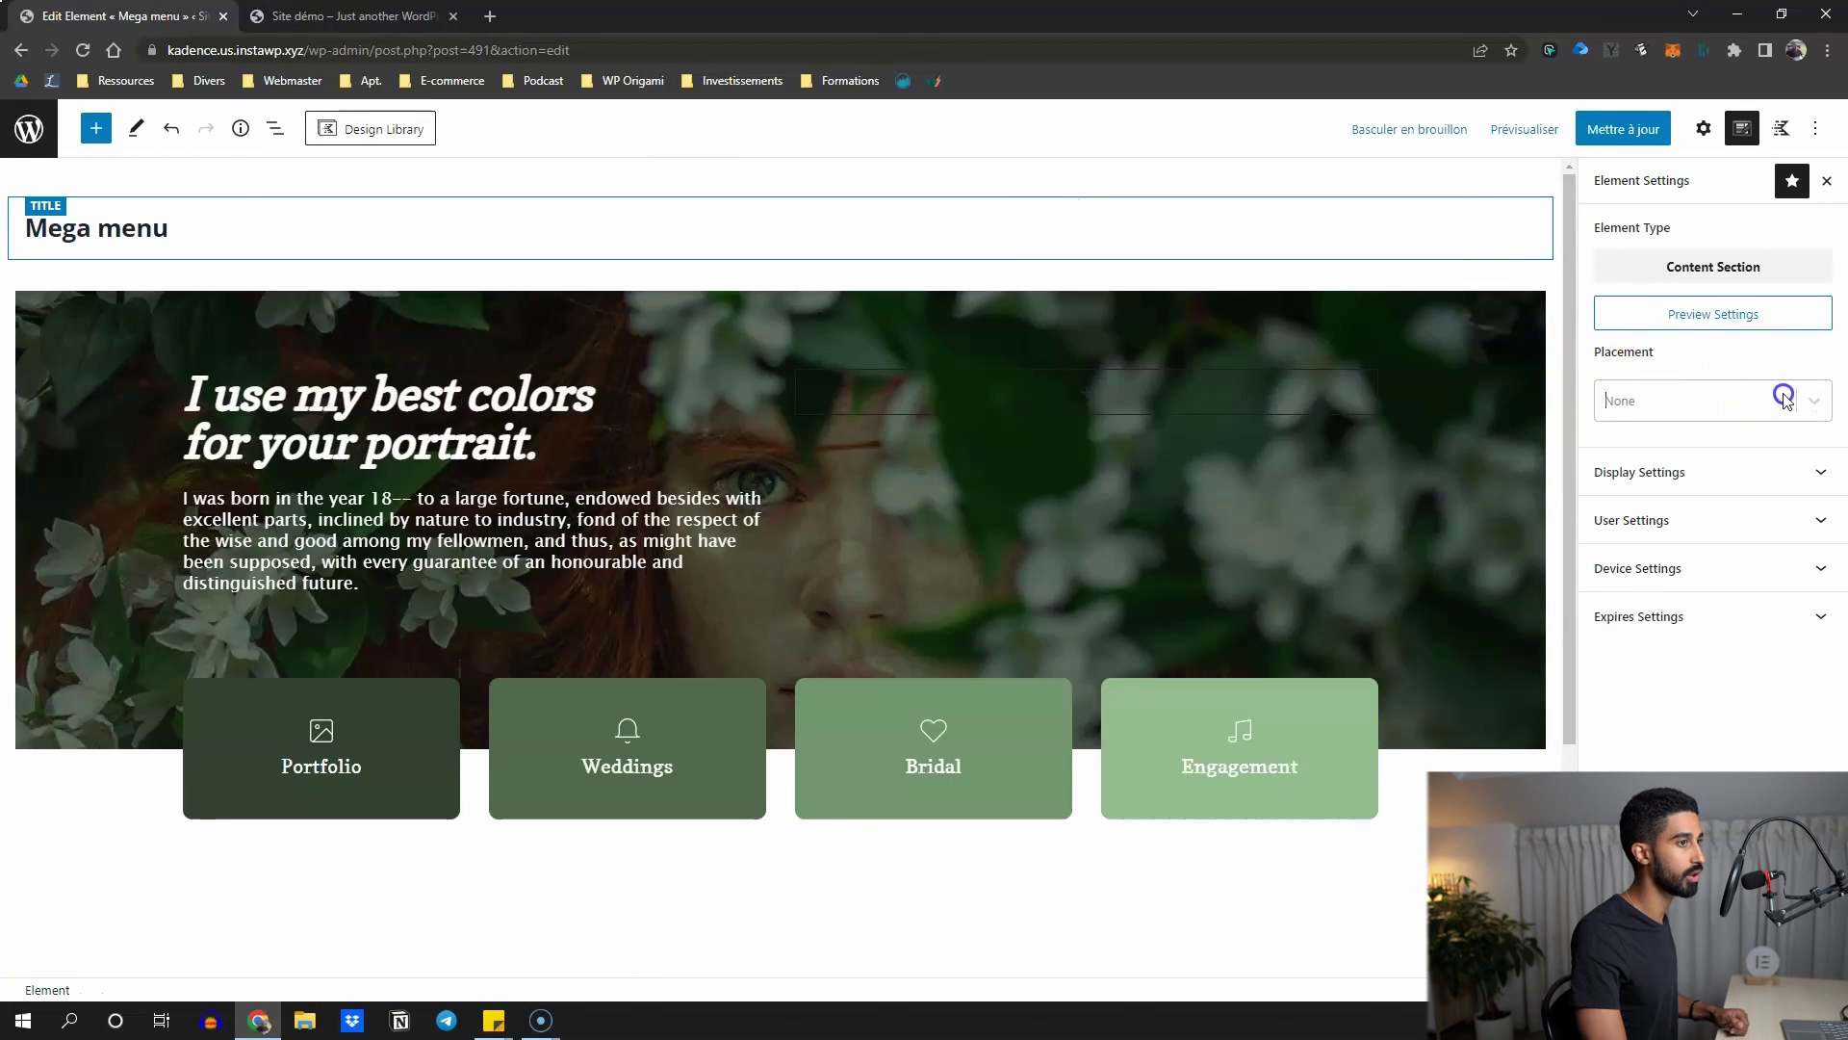
click(1623, 129)
key(ctrl+Tab)
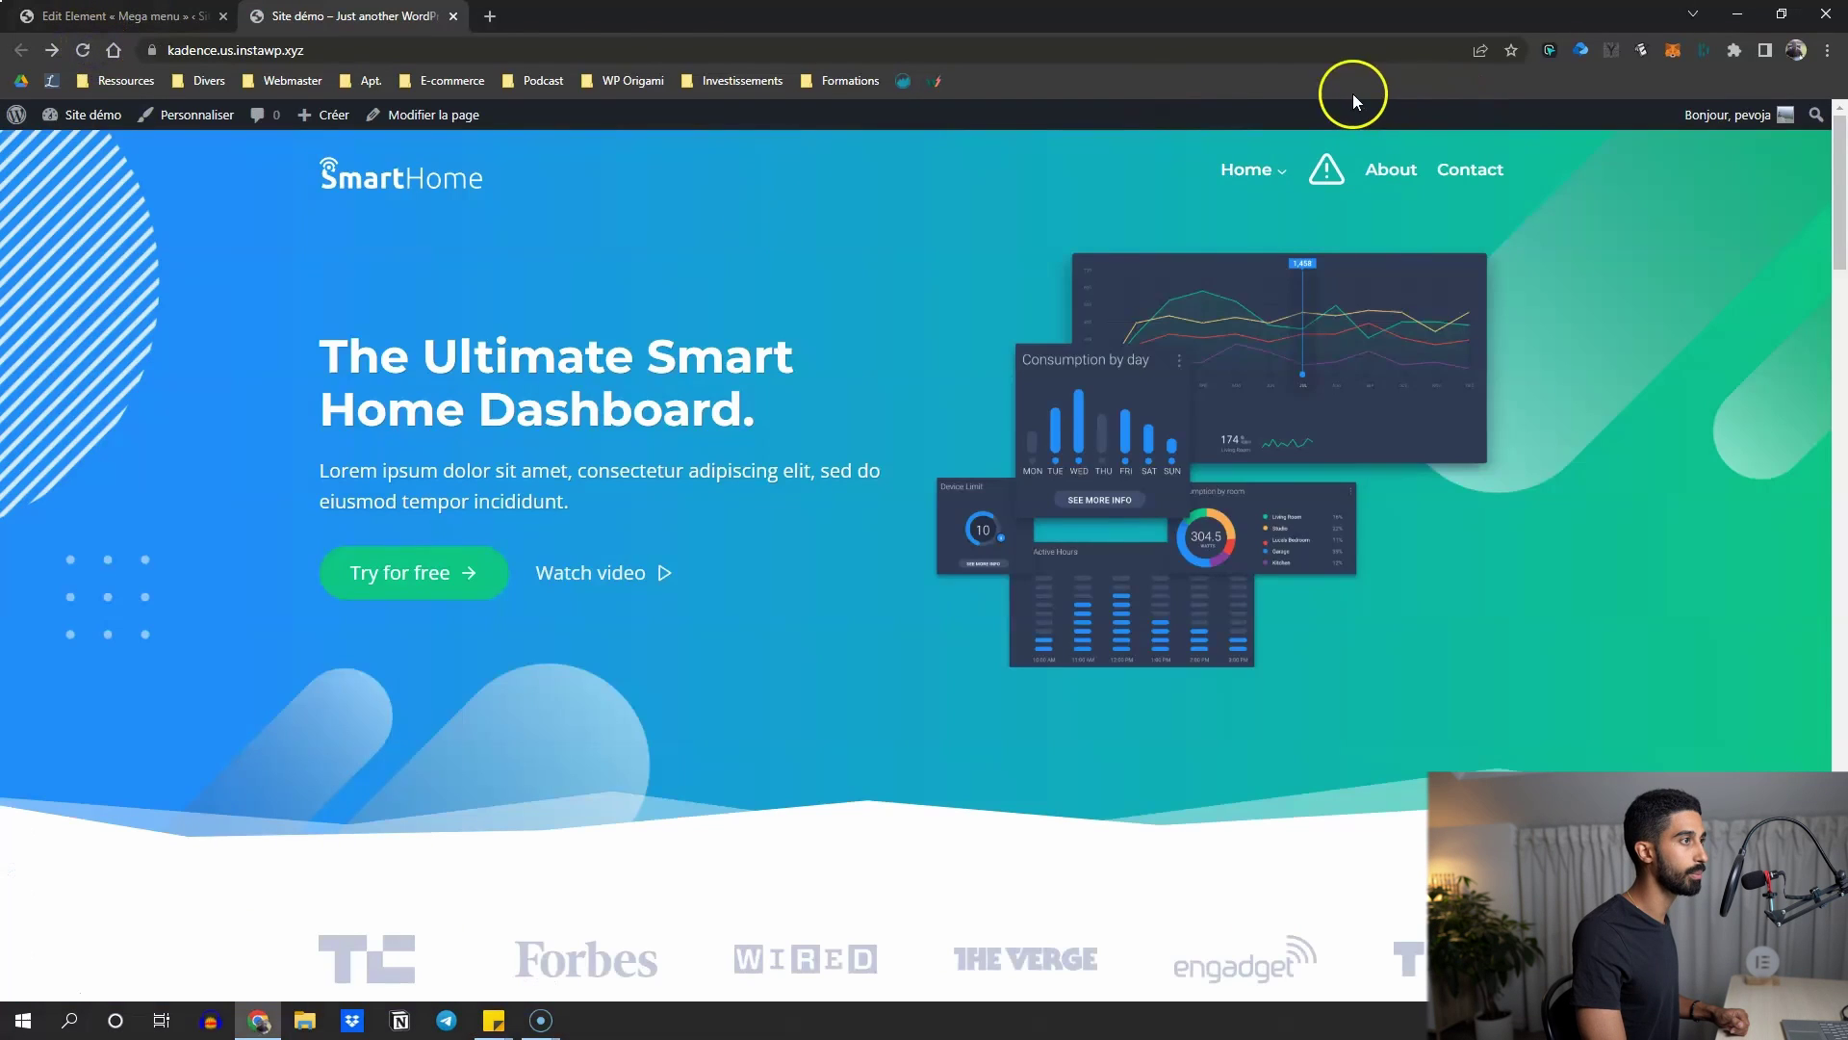
mouse_move(1258, 193)
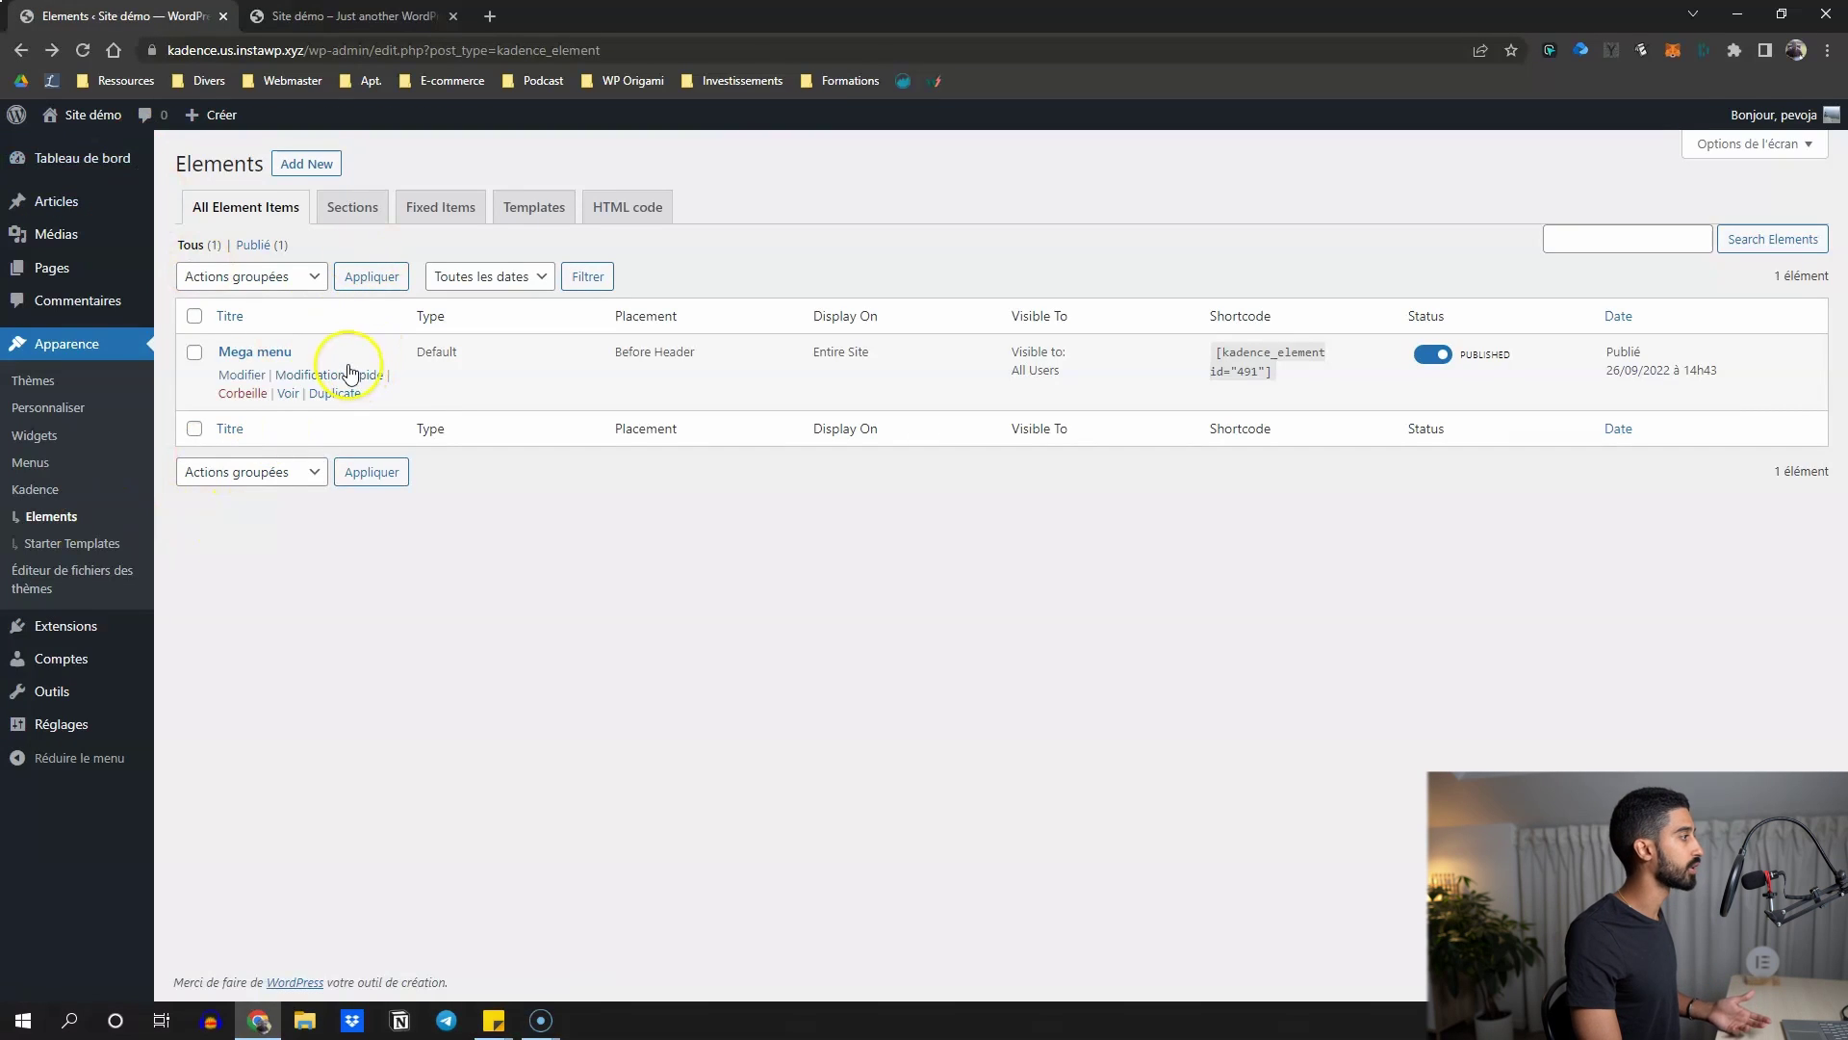
Create a new Fixed Section element and set its placement to Fixed Top After Scroll
click(299, 168)
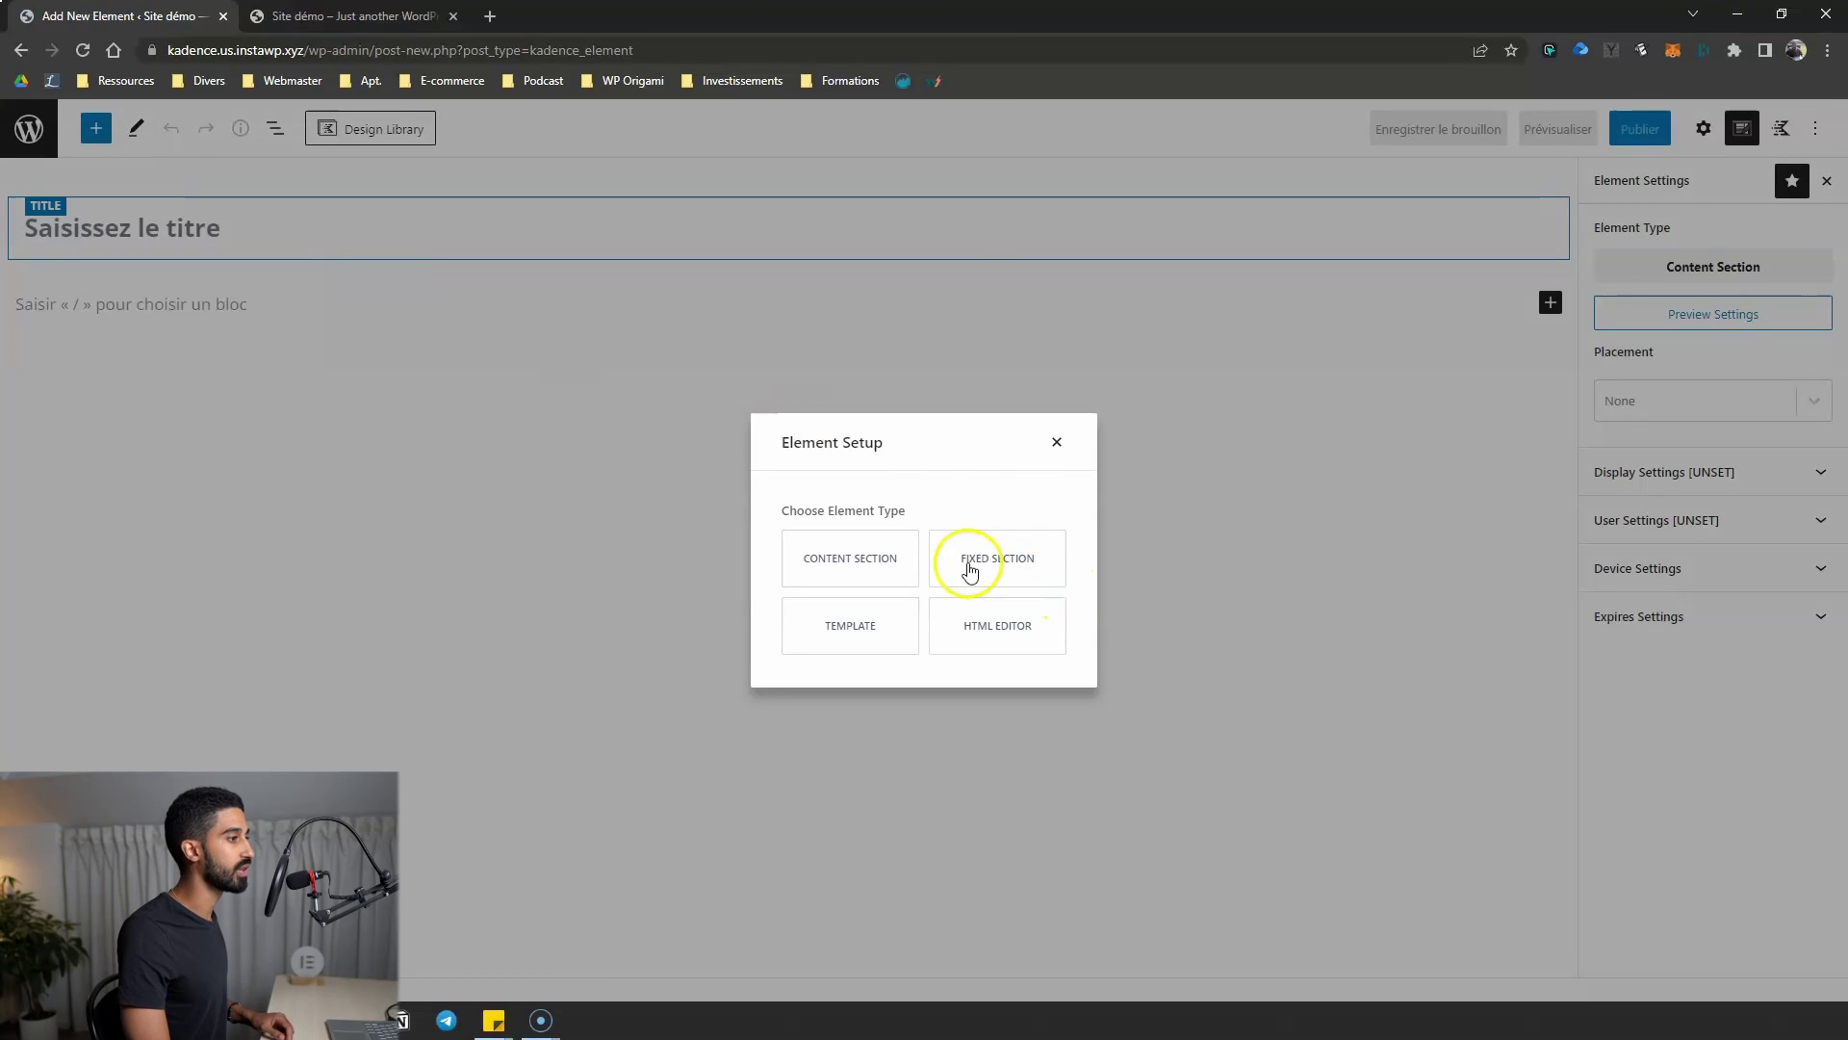
click(982, 574)
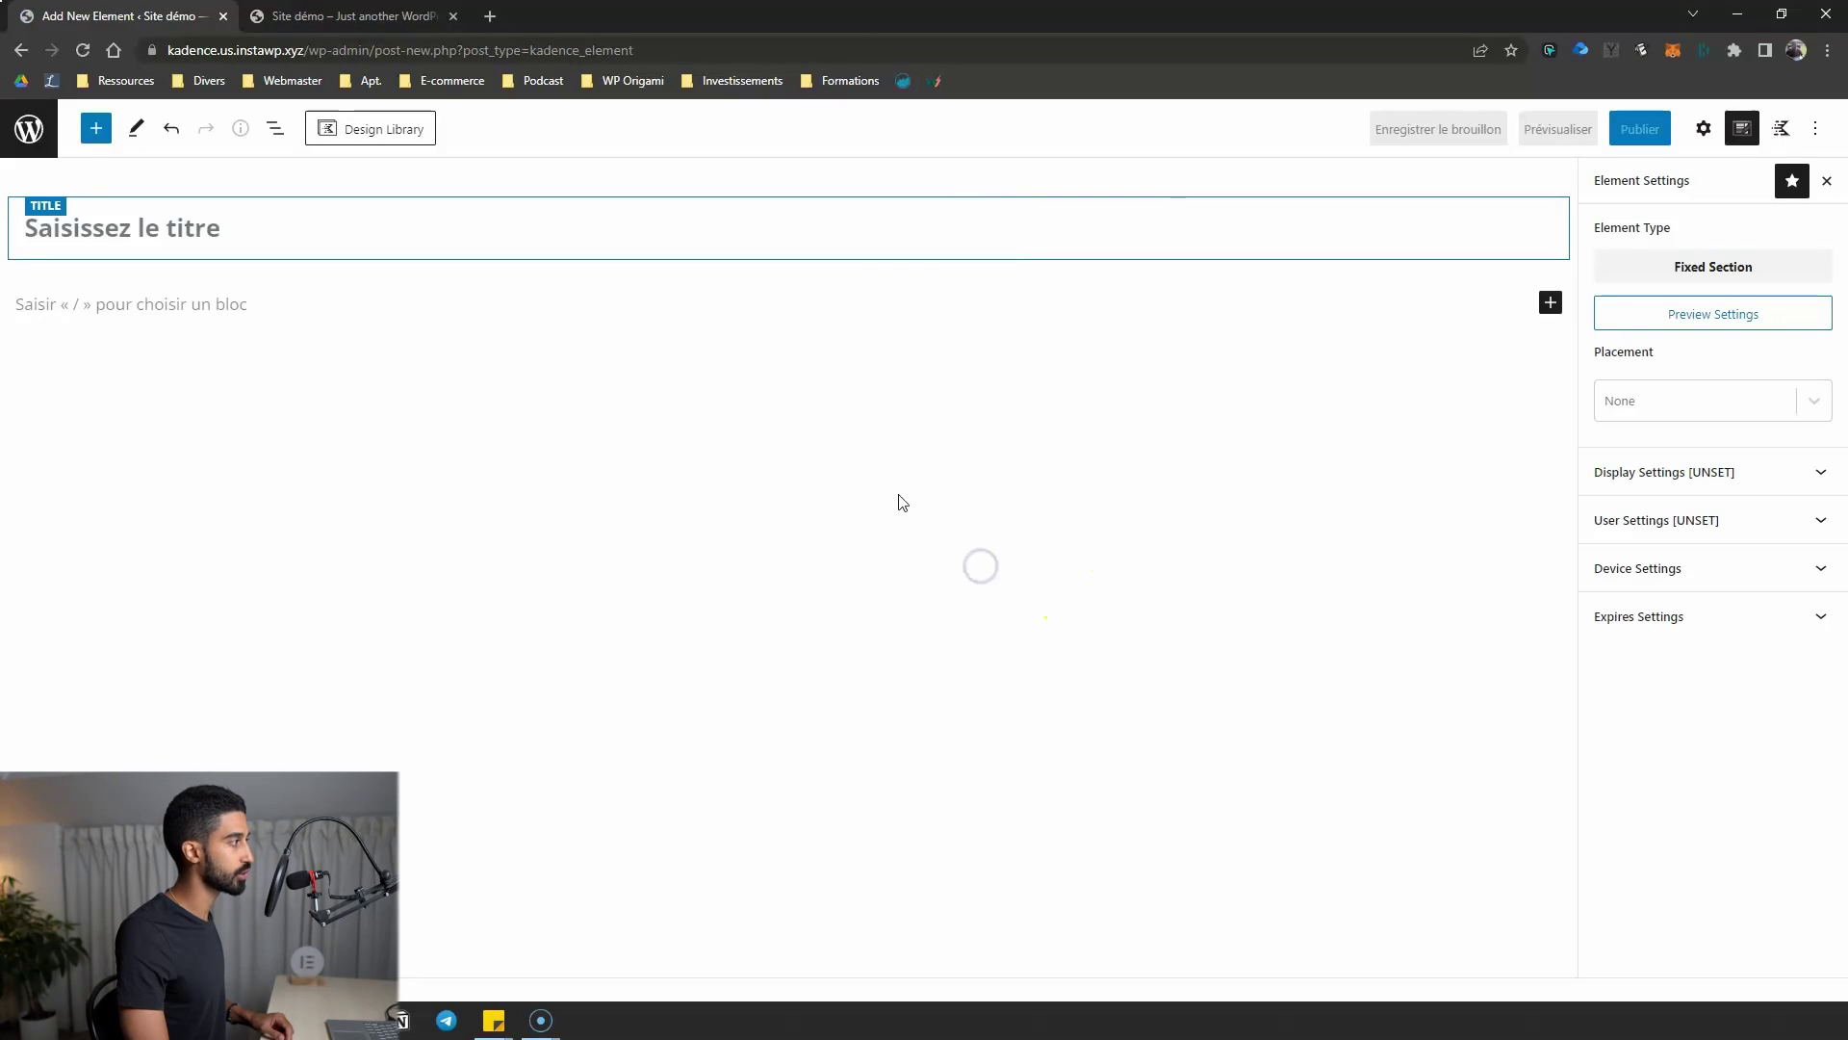
click(346, 15)
click(125, 15)
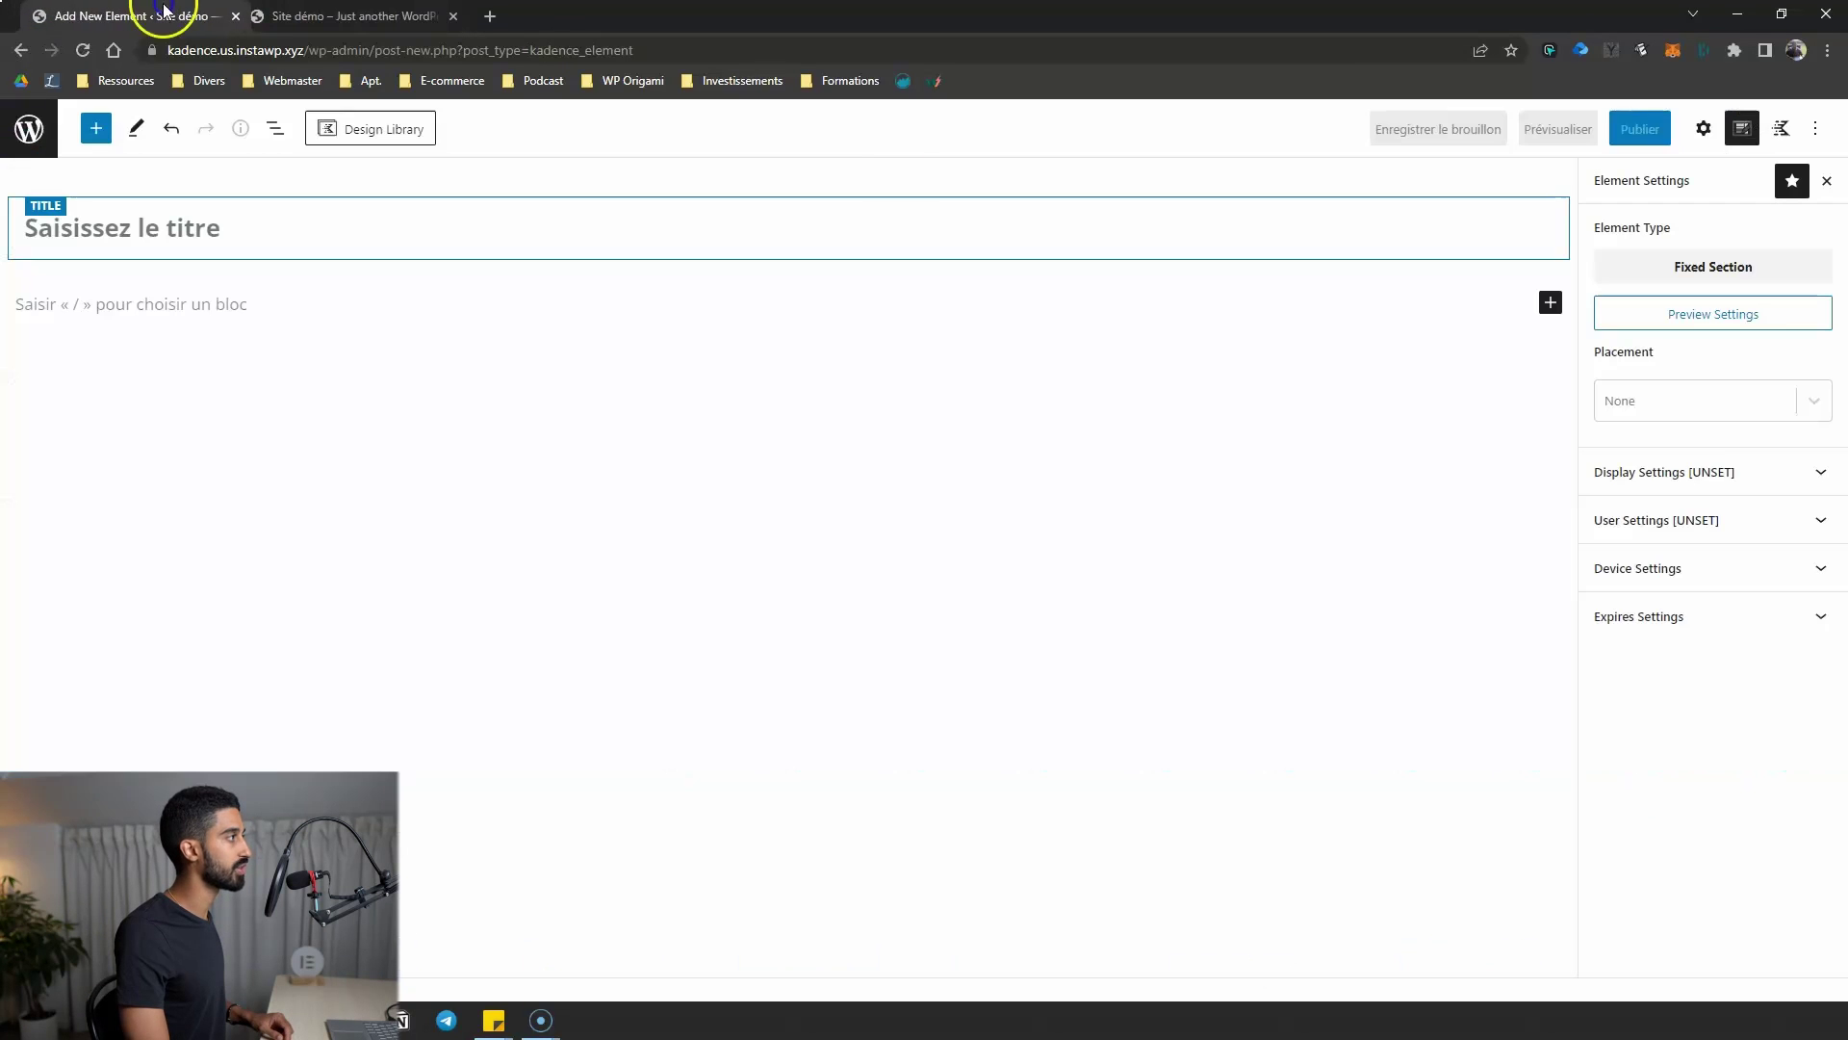
click(1696, 412)
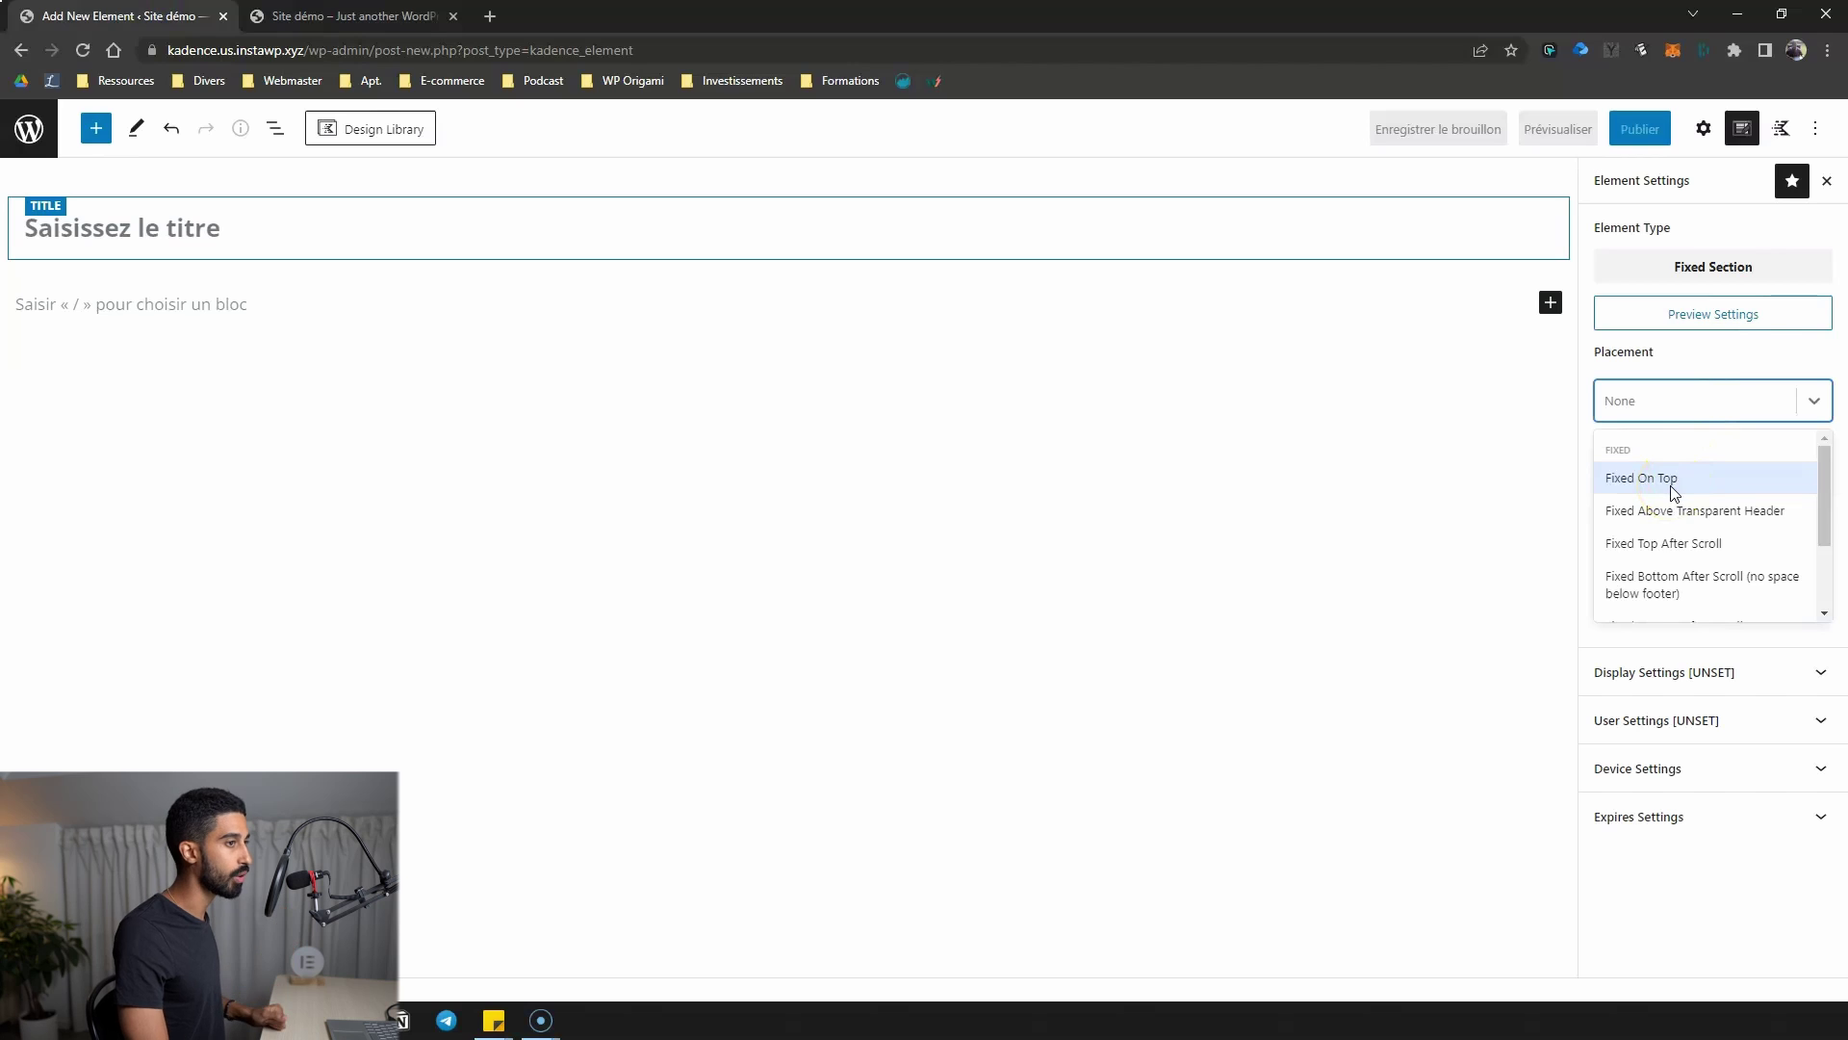
scroll(1671, 539, down, 2)
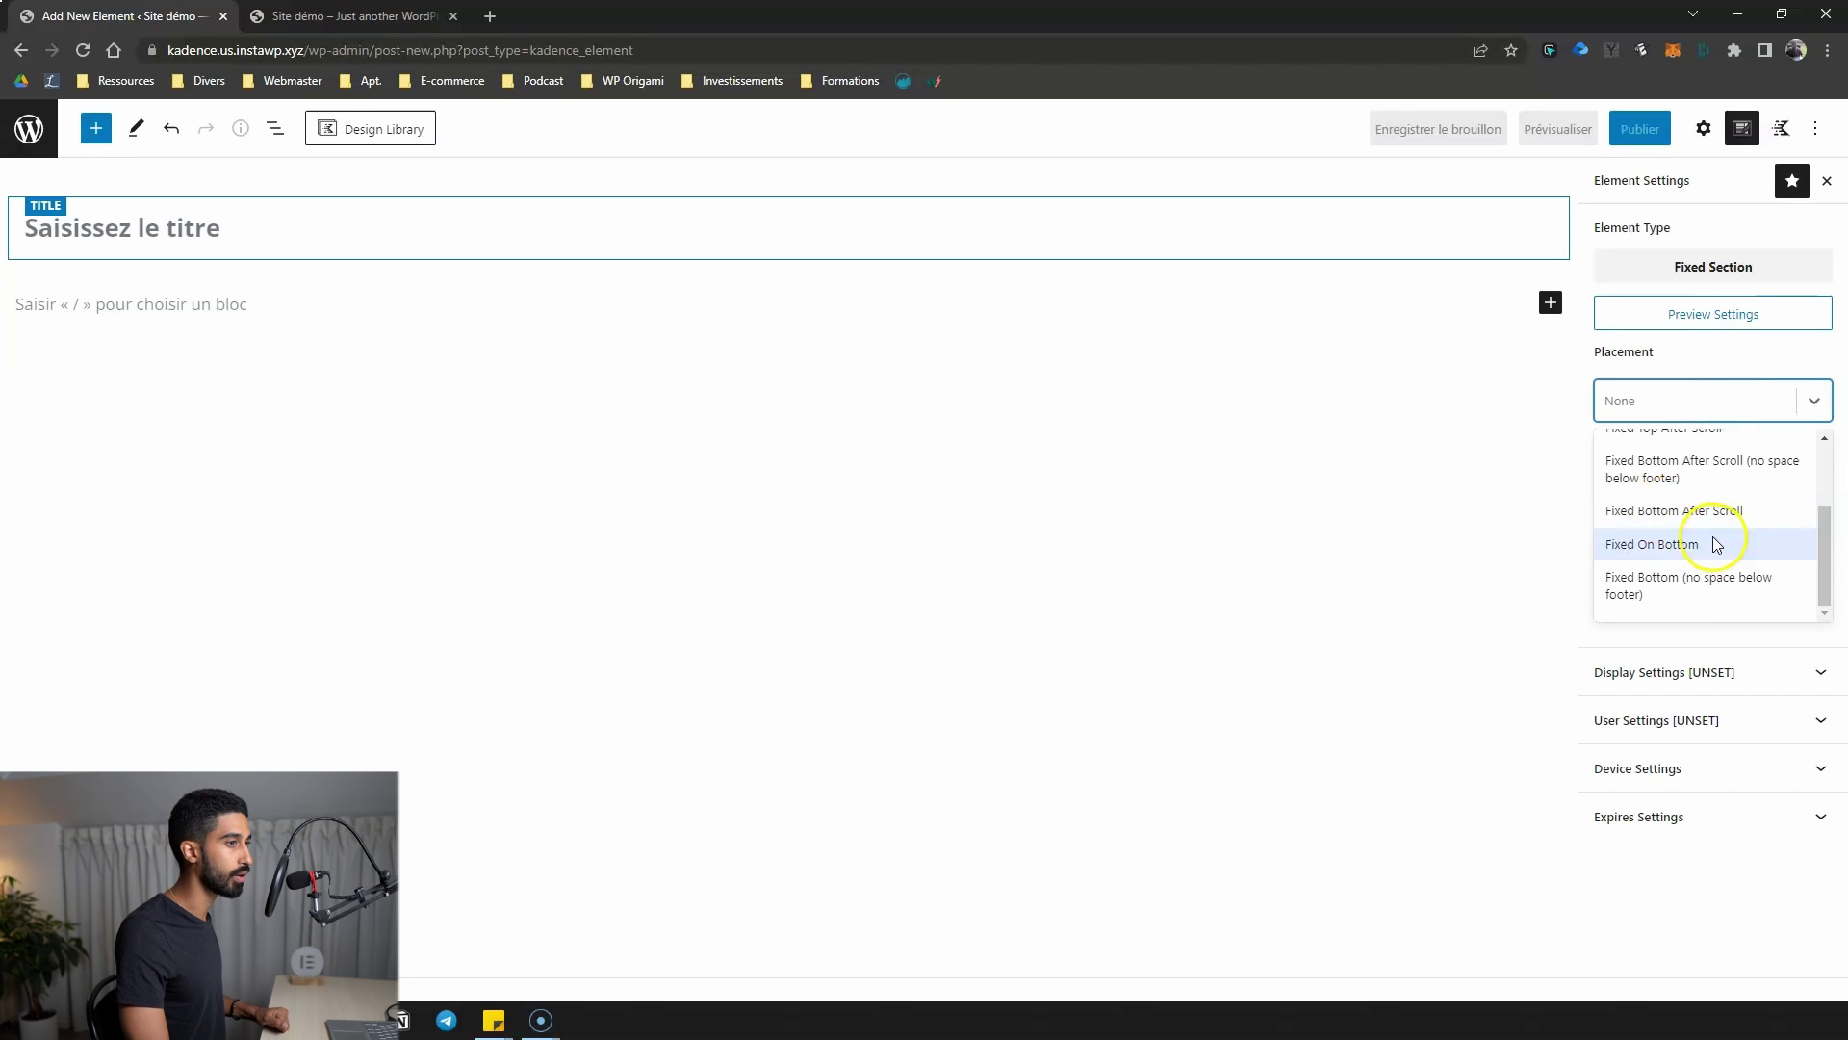
scroll(1658, 557, up, 2)
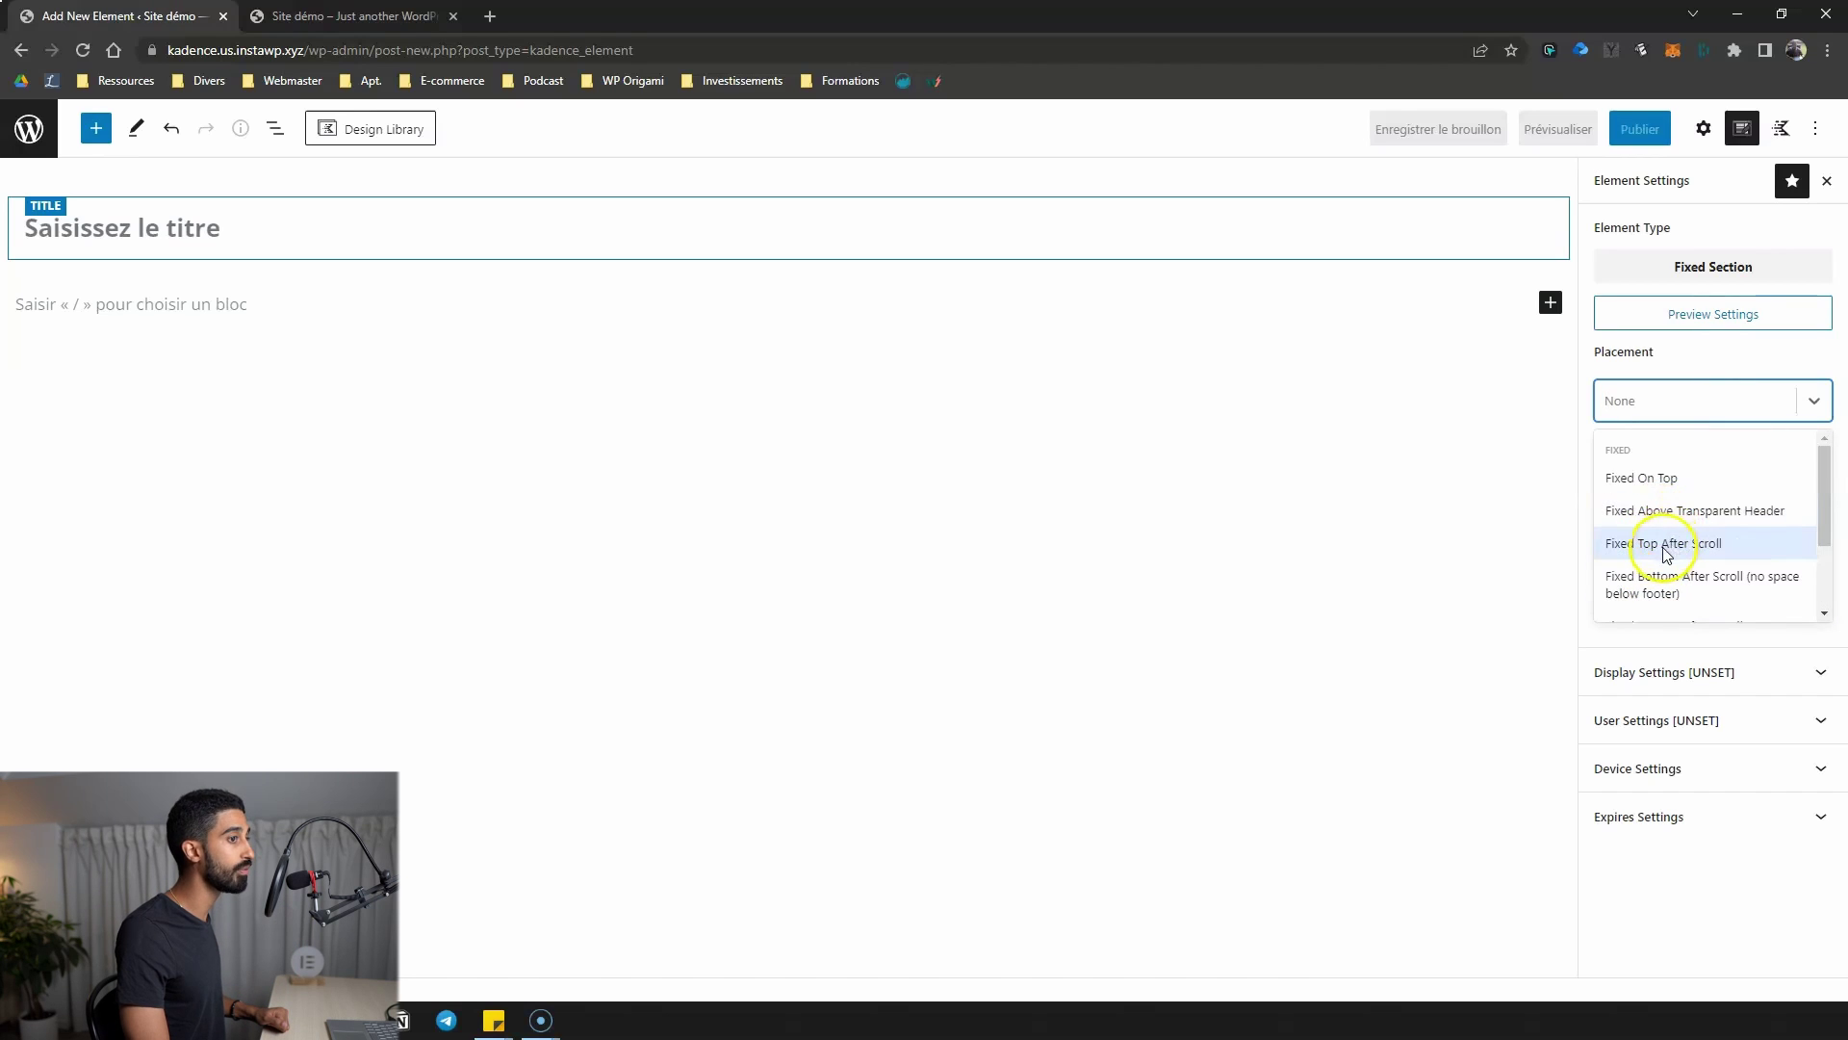
click(1652, 545)
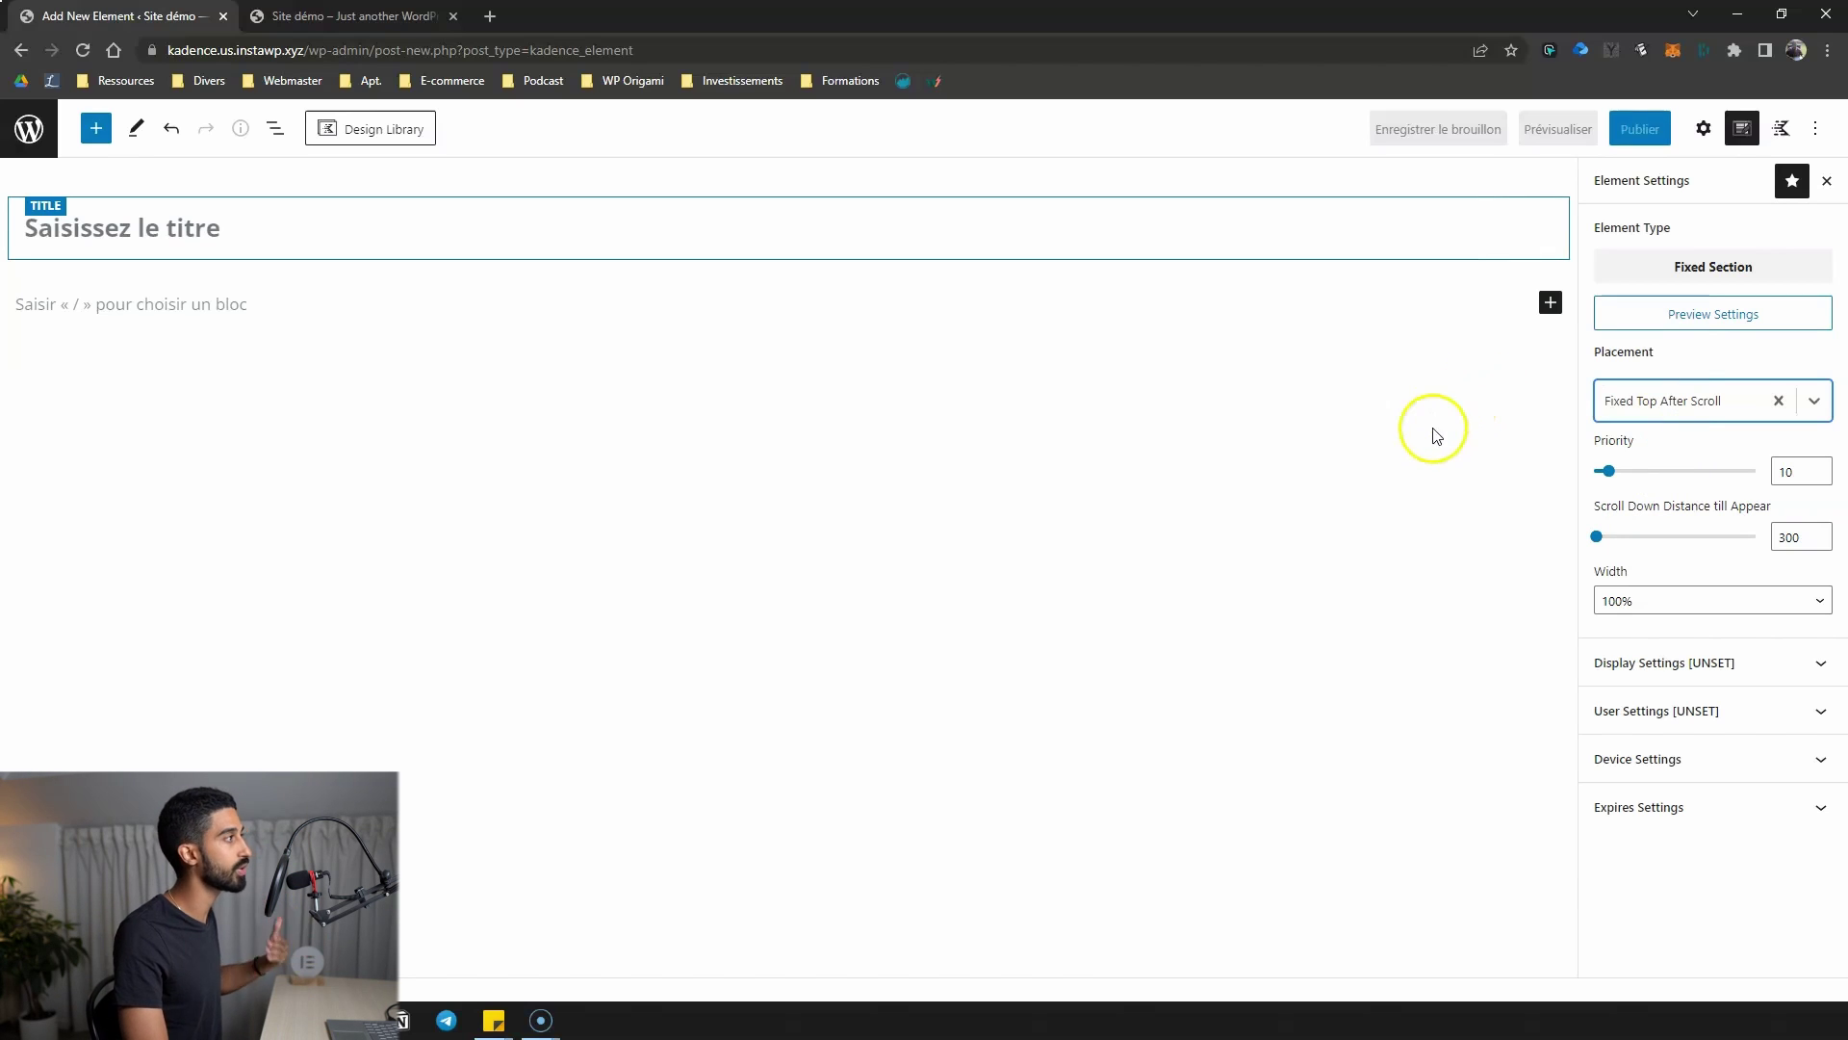
Insert the dark three-column contact information row from the Design Library and adjust its top padding
click(392, 142)
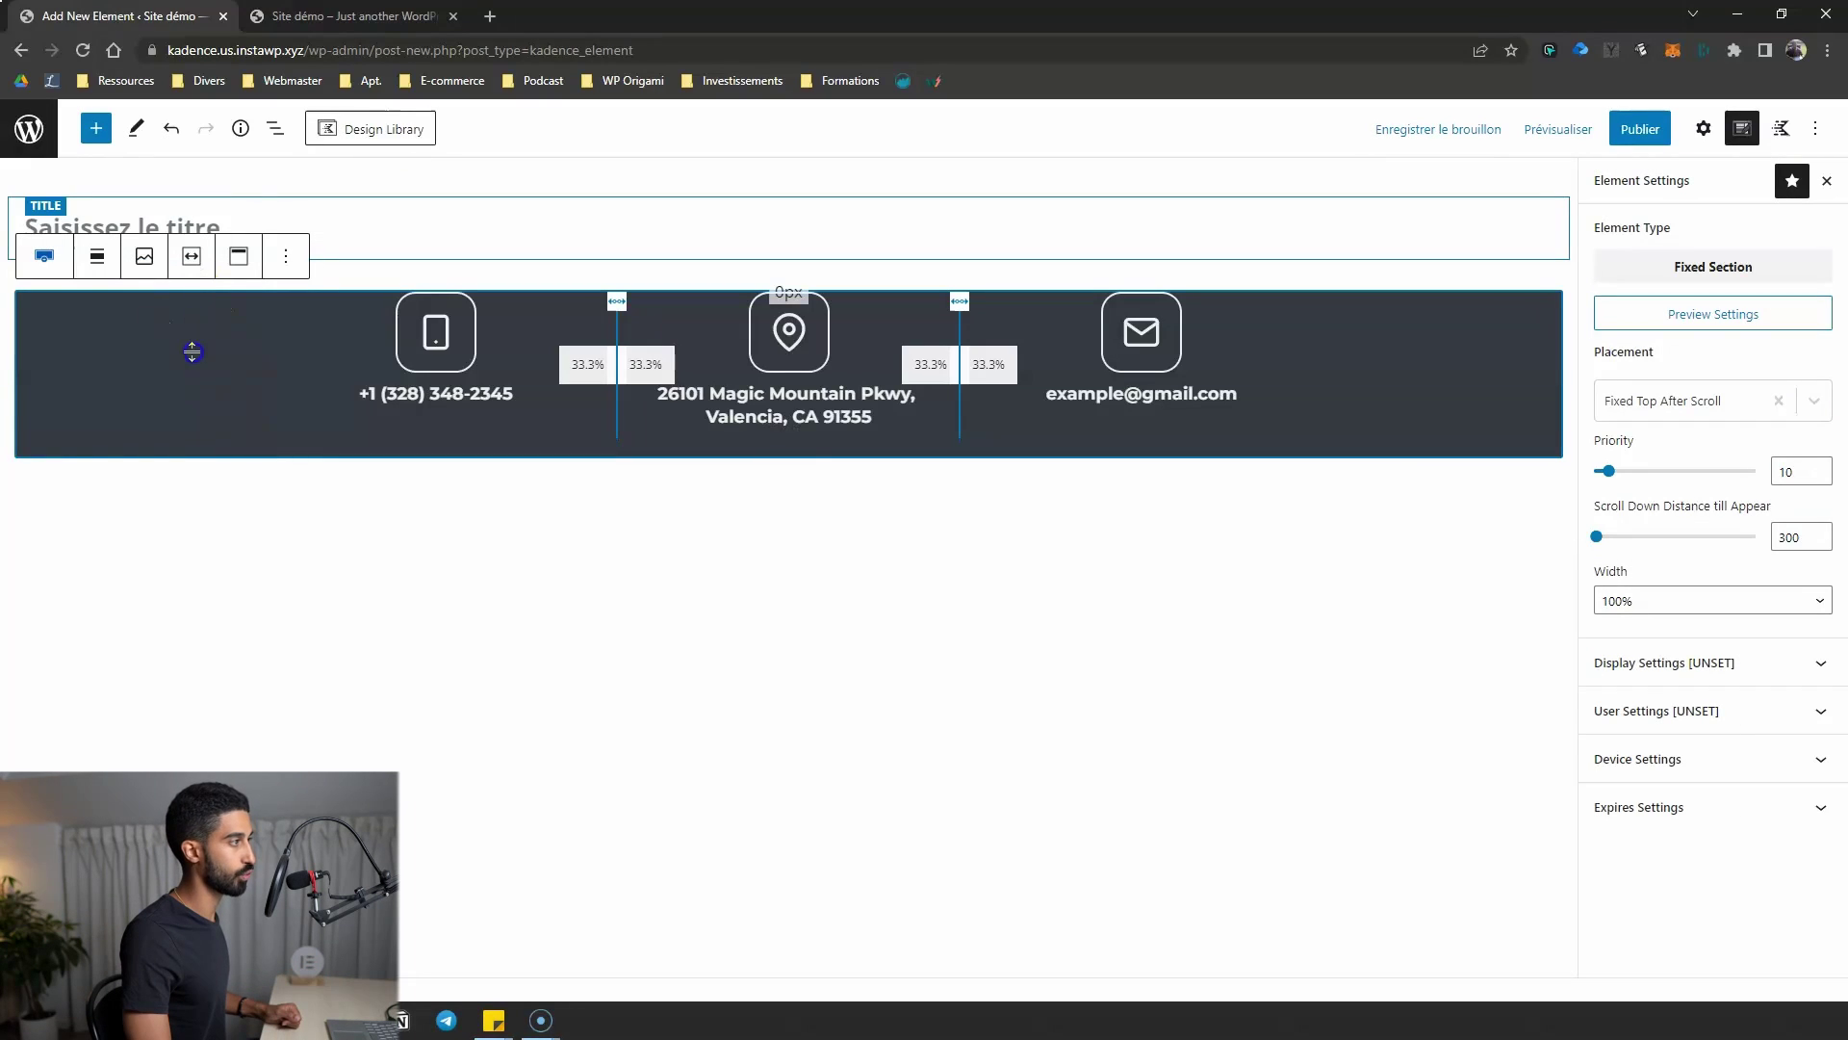
mouse_move(272, 291)
mouse_down()
mouse_move(274, 313)
mouse_move(275, 279)
mouse_up()
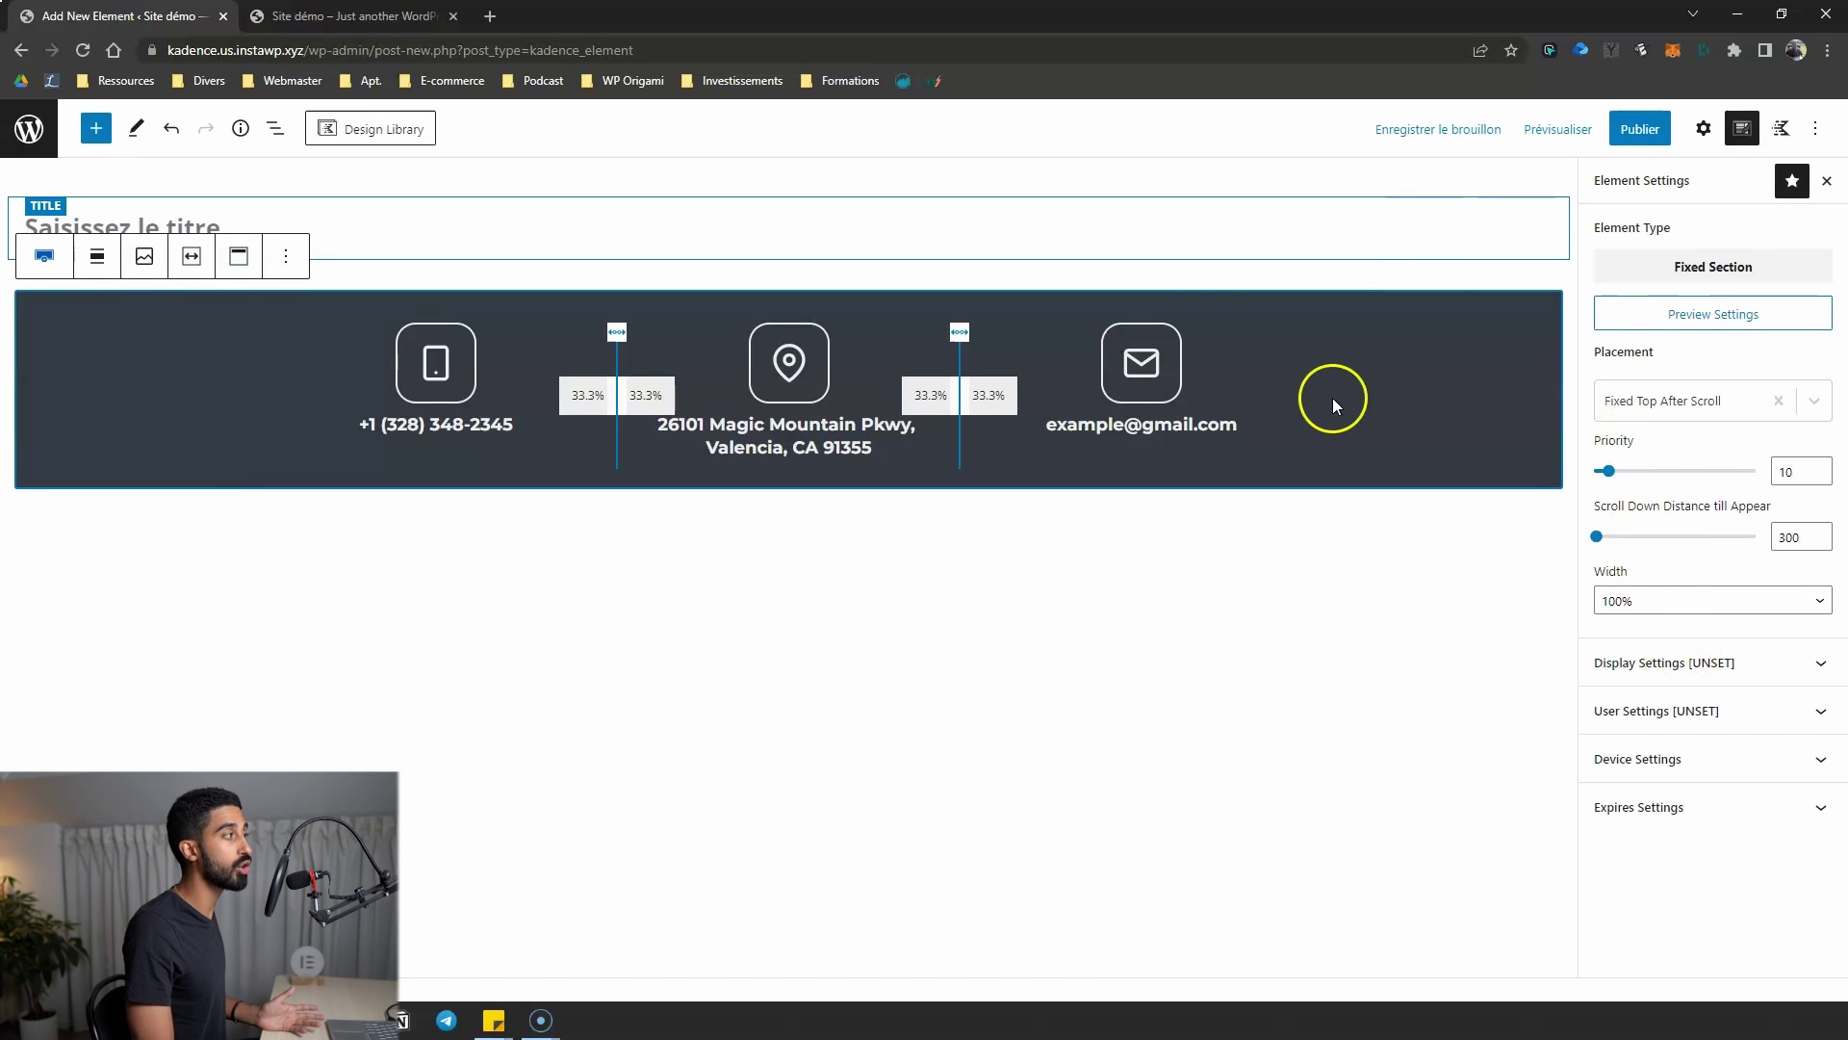
Set the fixed section's placement to Fixed On Top and show it on the Entire Site
click(1686, 417)
click(1652, 470)
click(1679, 524)
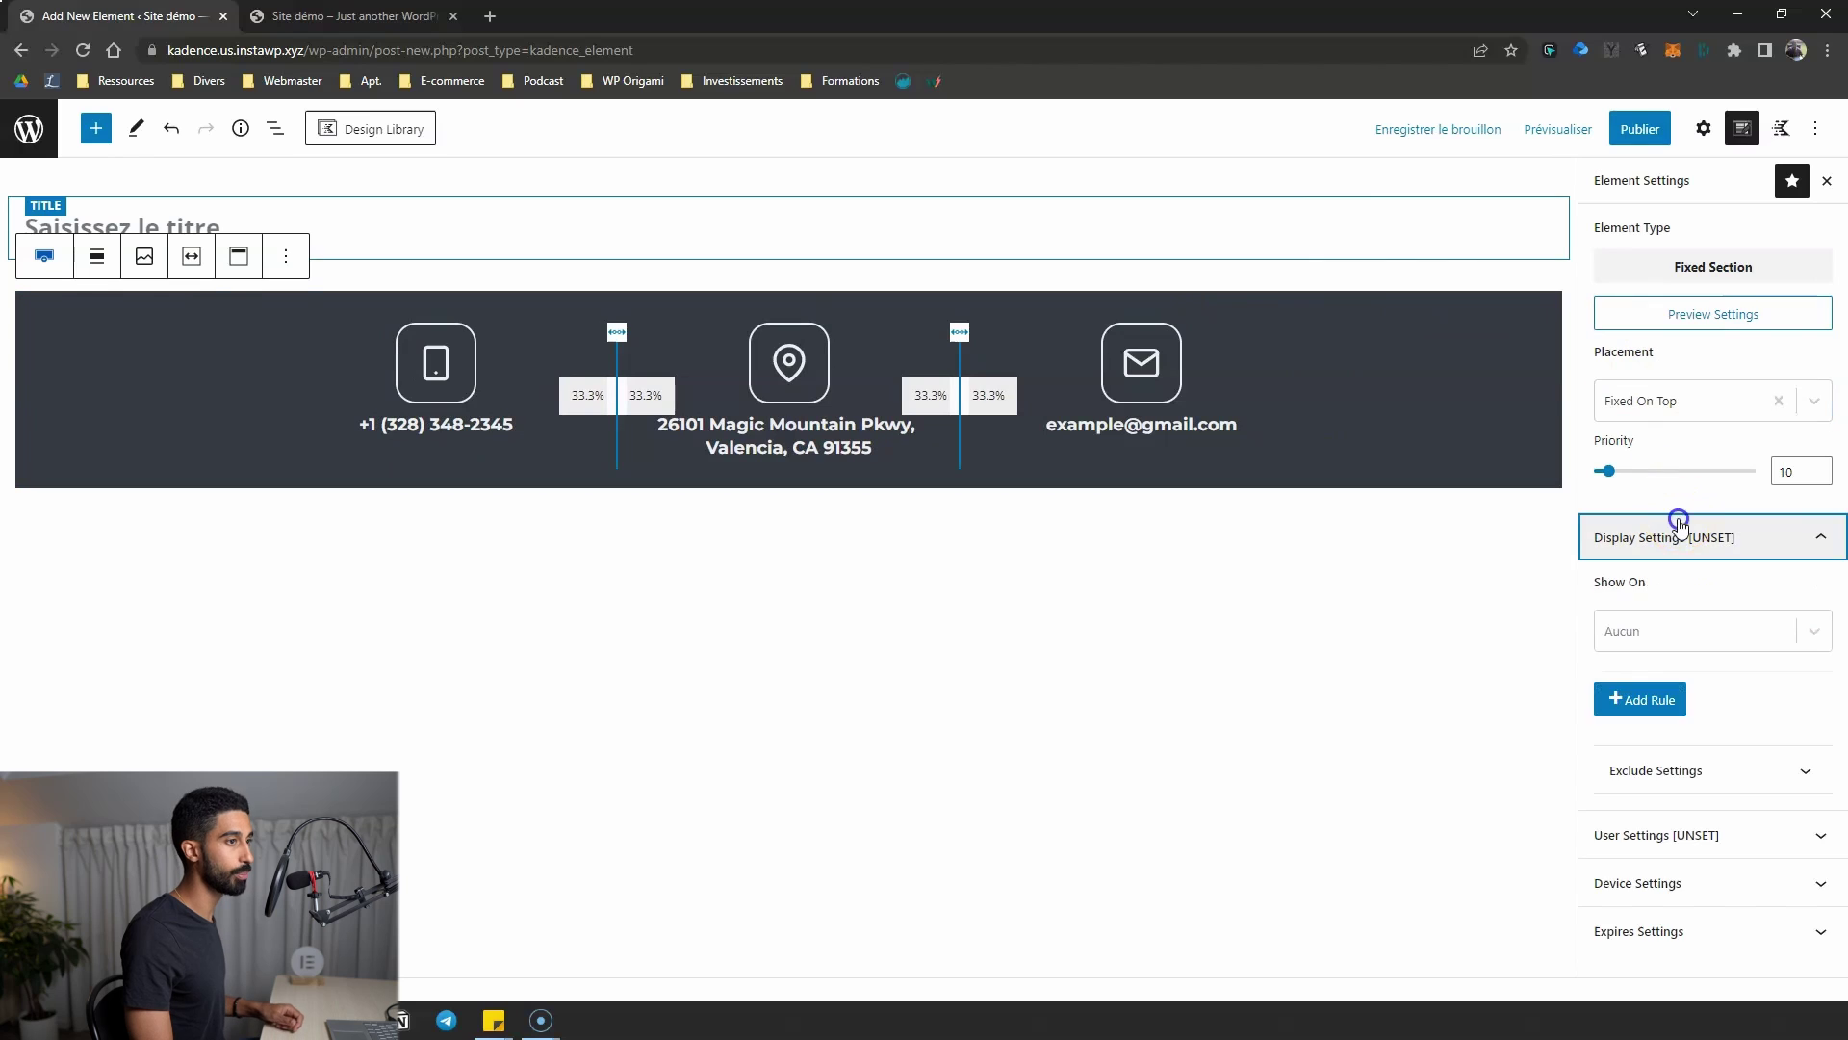
click(1679, 627)
click(1655, 704)
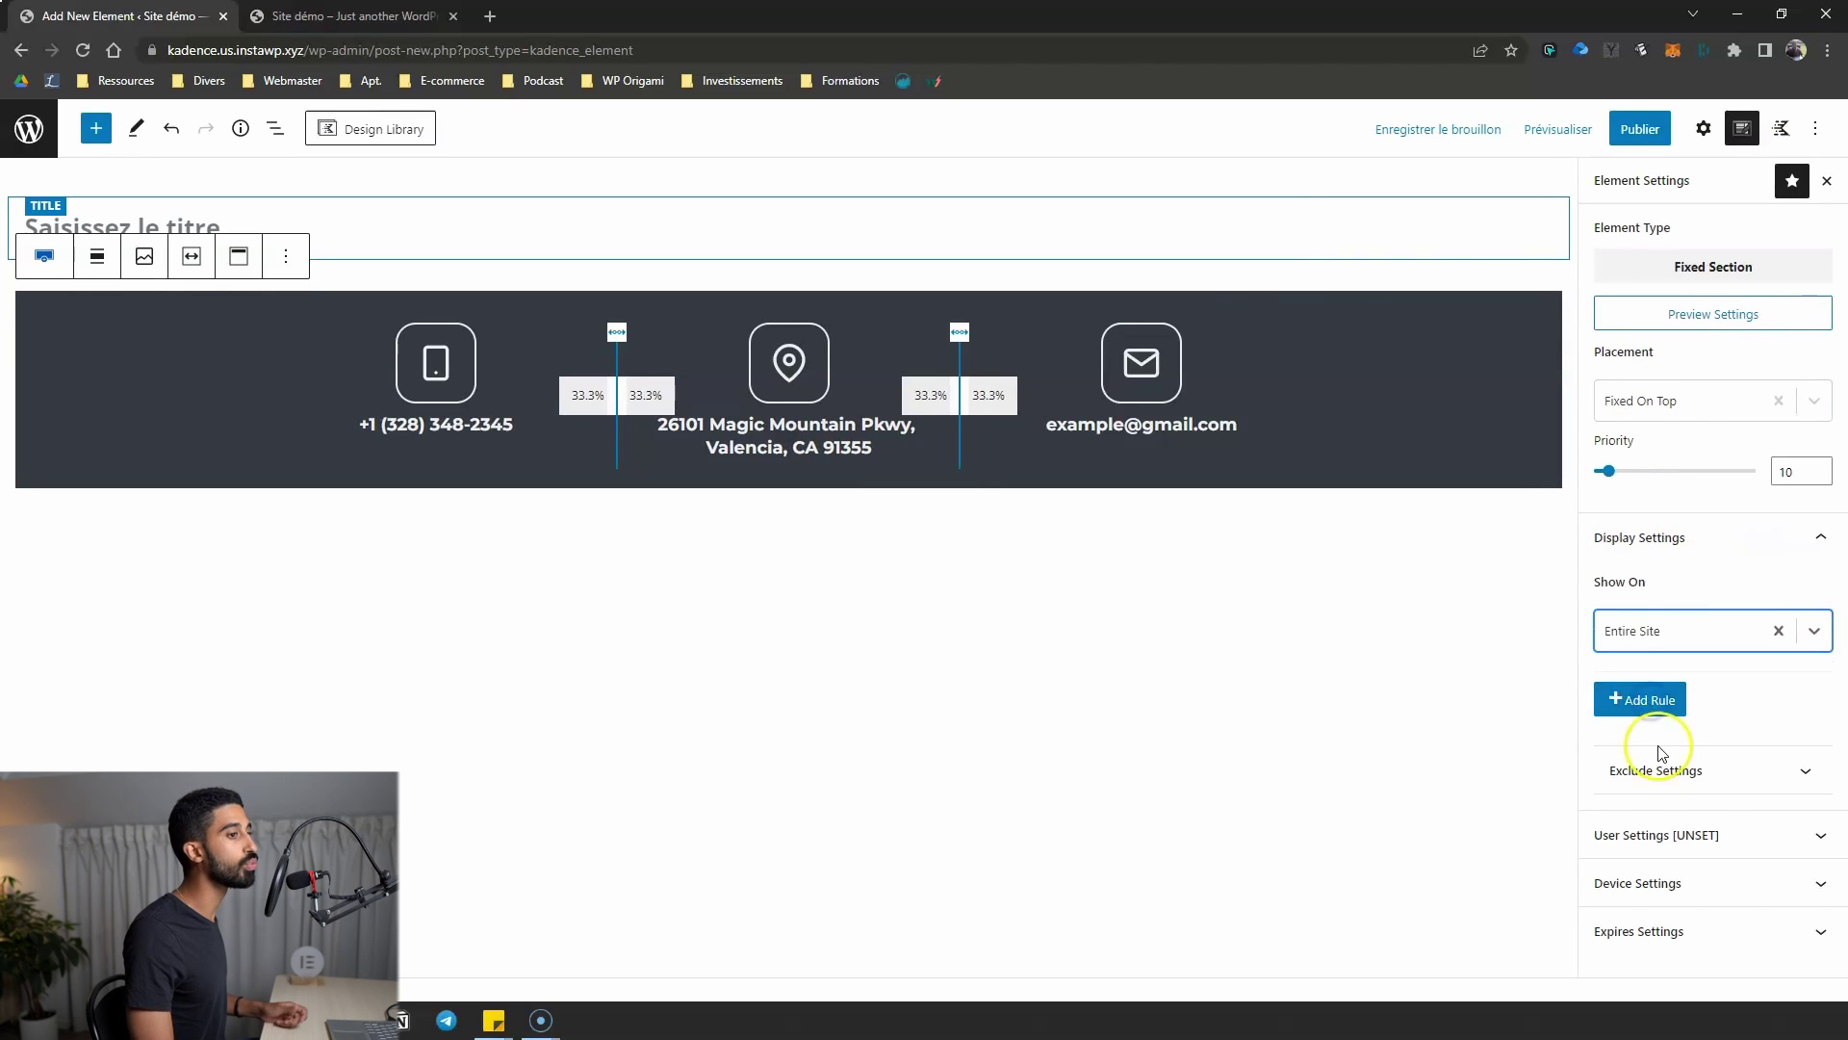
Make the fixed section visible to All Users and publish the element
click(1655, 835)
click(1630, 876)
click(1627, 848)
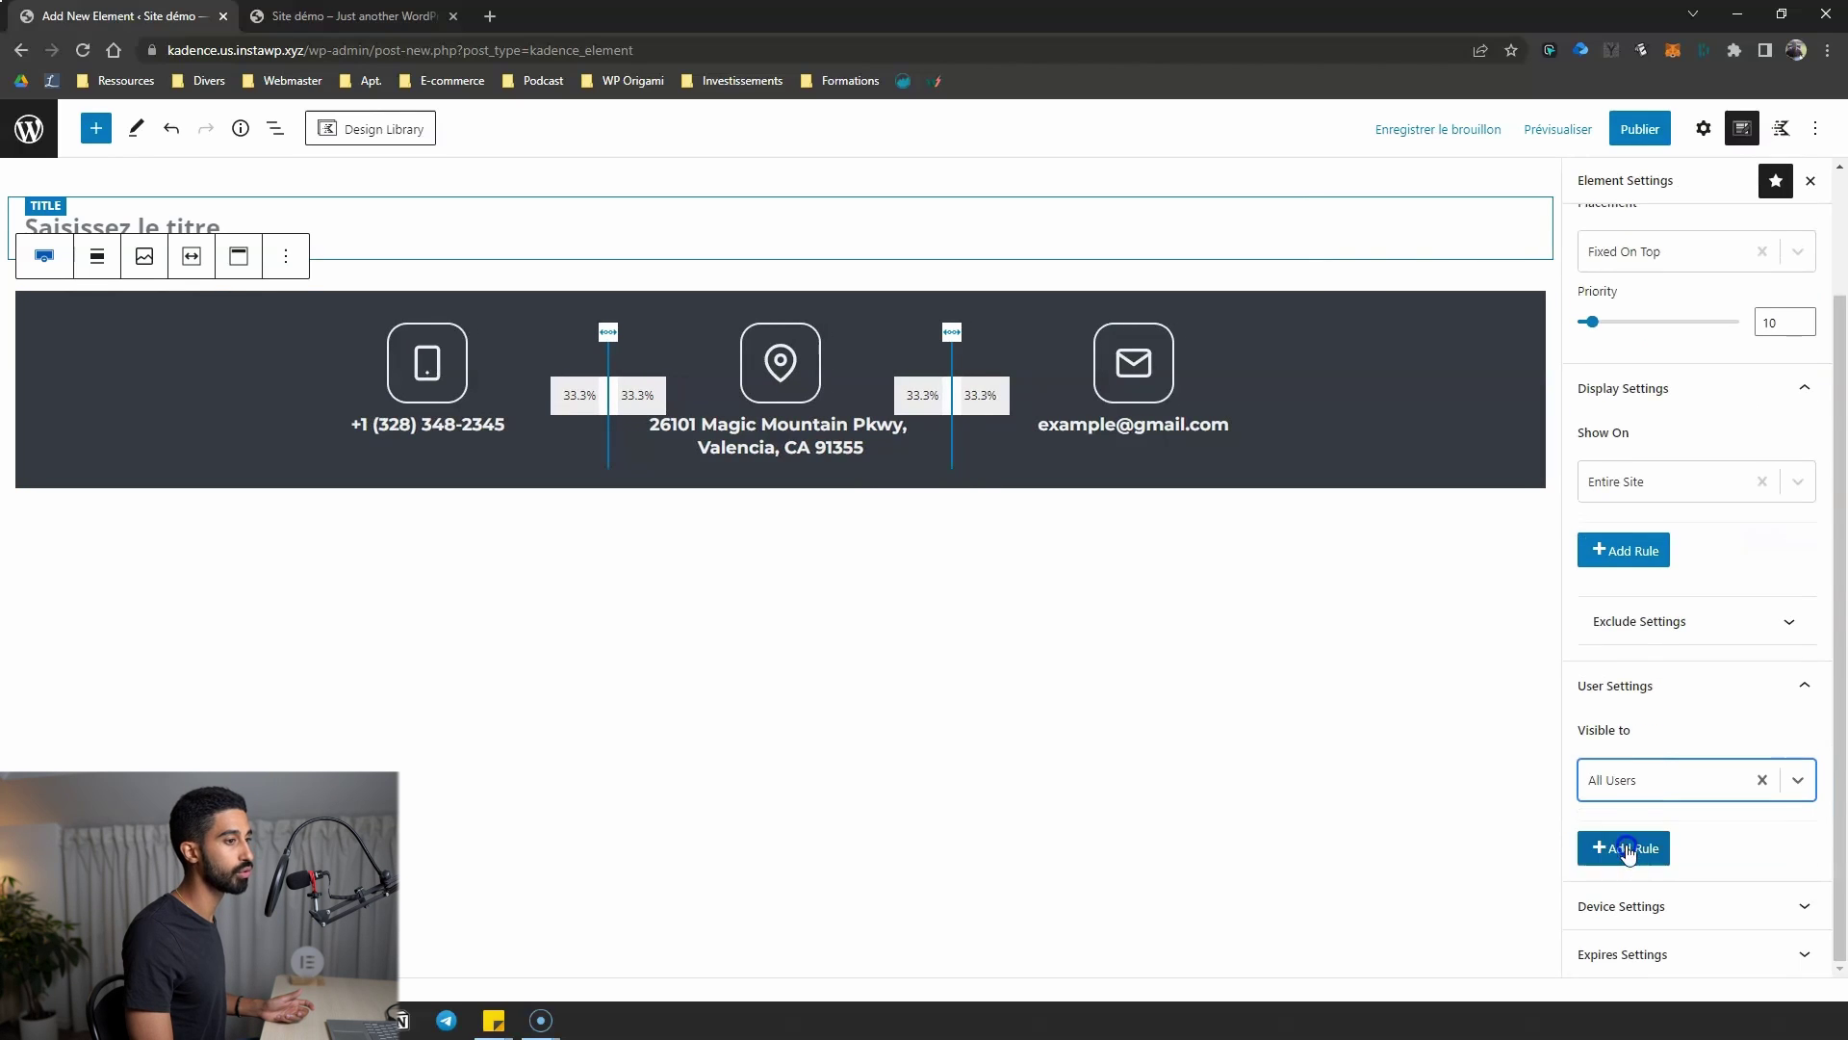
click(1639, 128)
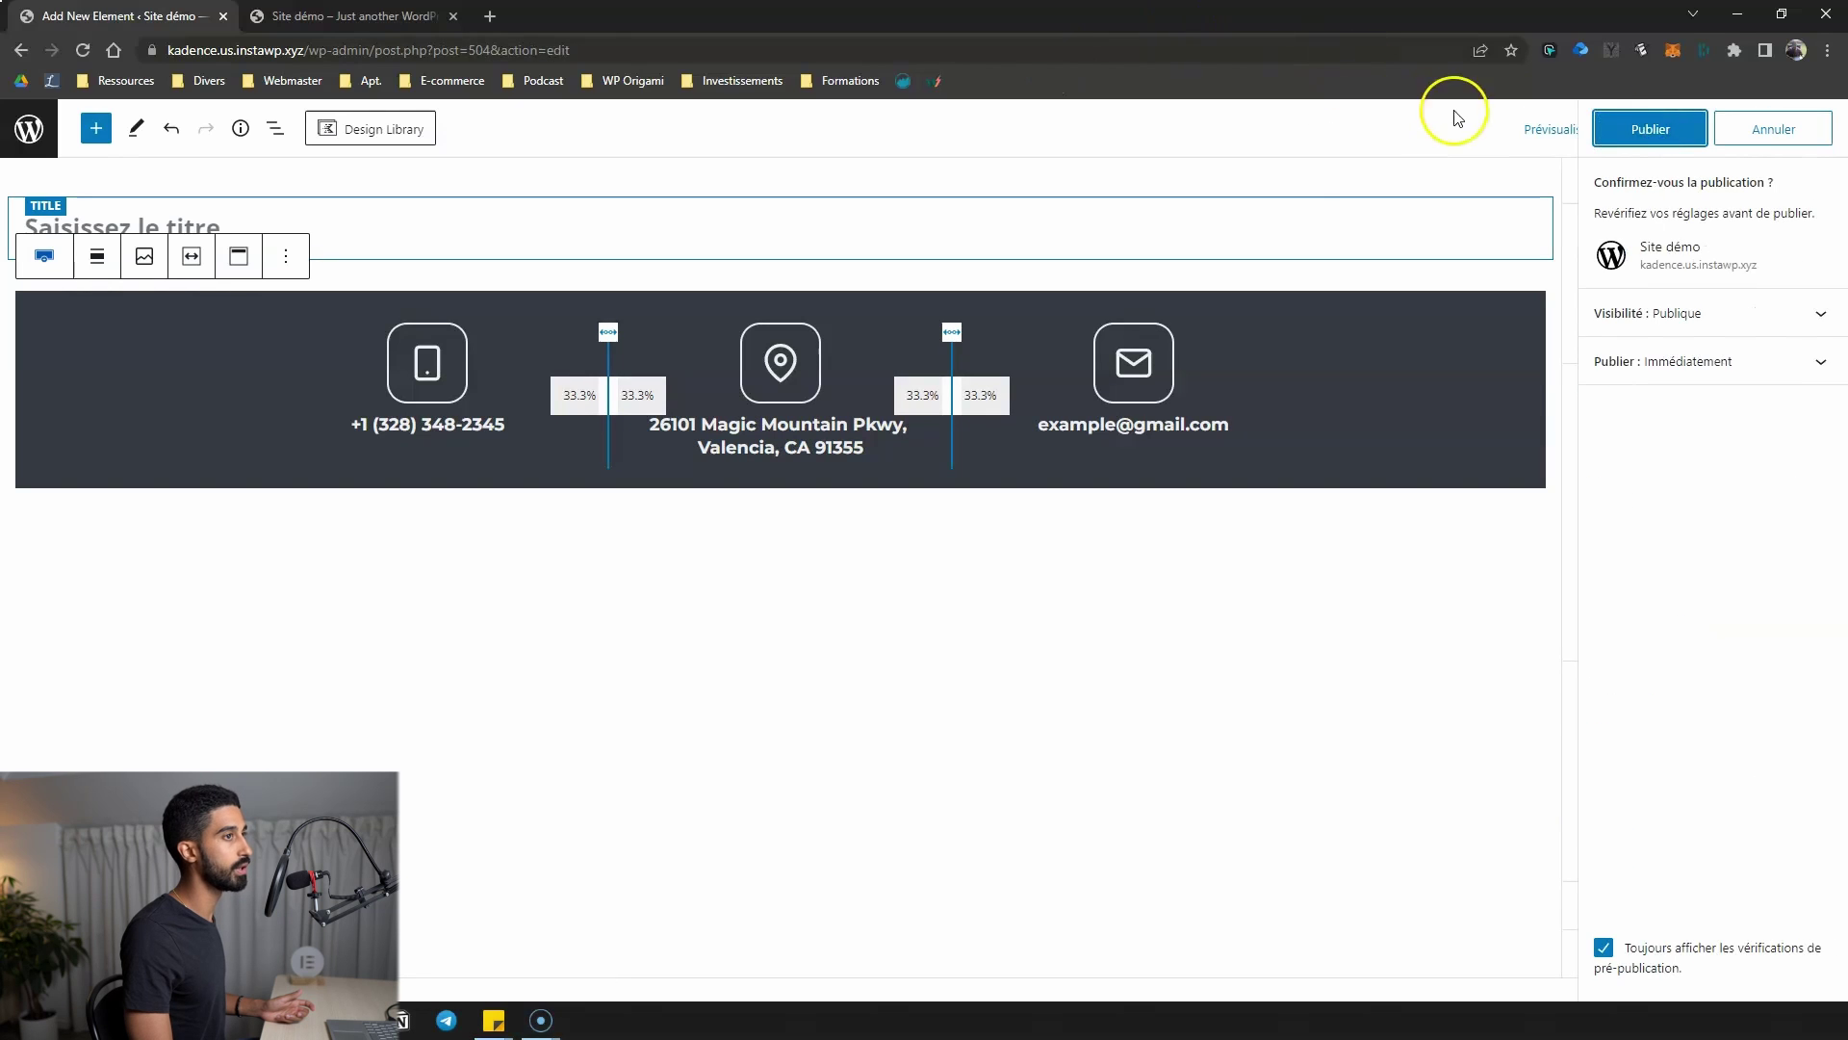
click(1650, 128)
Reload the live homepage and scroll through it to check how the fixed contact bar behaves
key(ctrl+Tab)
click(85, 50)
scroll(518, 429, down, 4)
scroll(512, 468, up, 4)
scroll(906, 408, down, 3)
scroll(876, 397, up, 3)
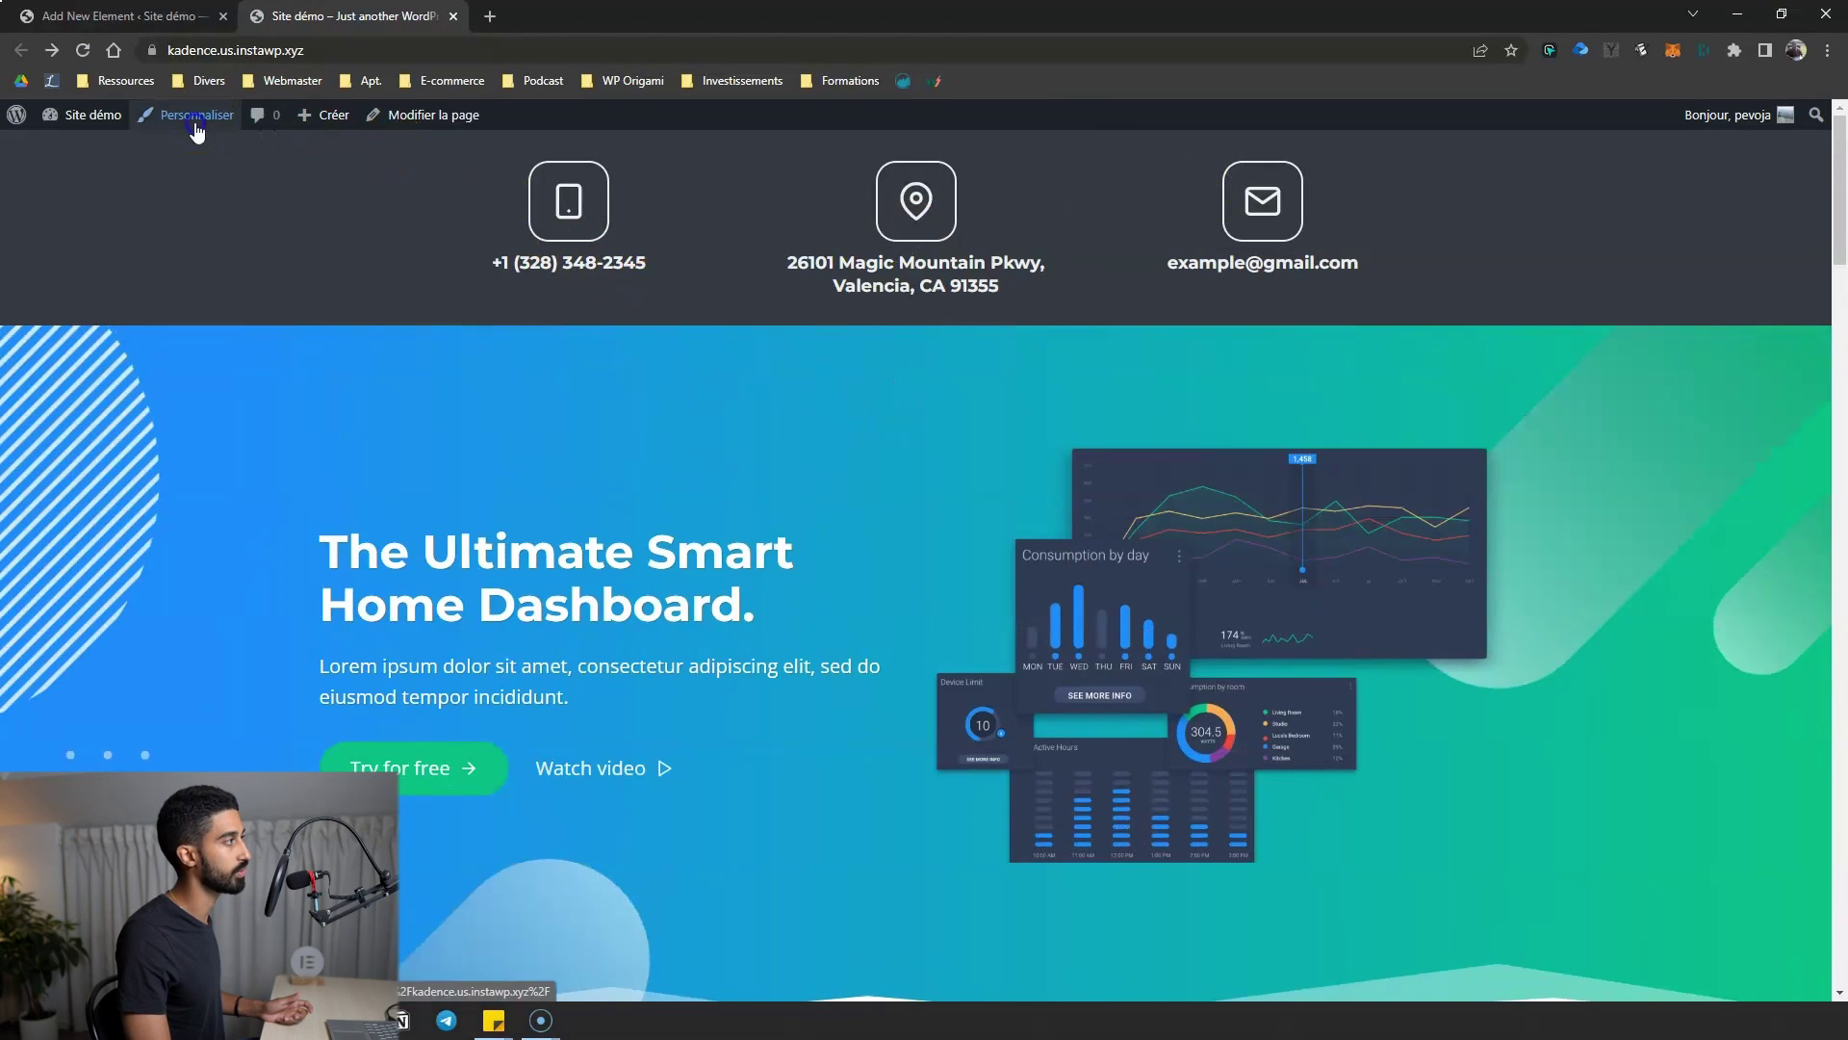
scroll(549, 395, down, 8)
scroll(620, 377, down, 9)
scroll(593, 491, up, 9)
Back in the element editor, change the placement to Fixed Top After Scroll and update the element
click(120, 16)
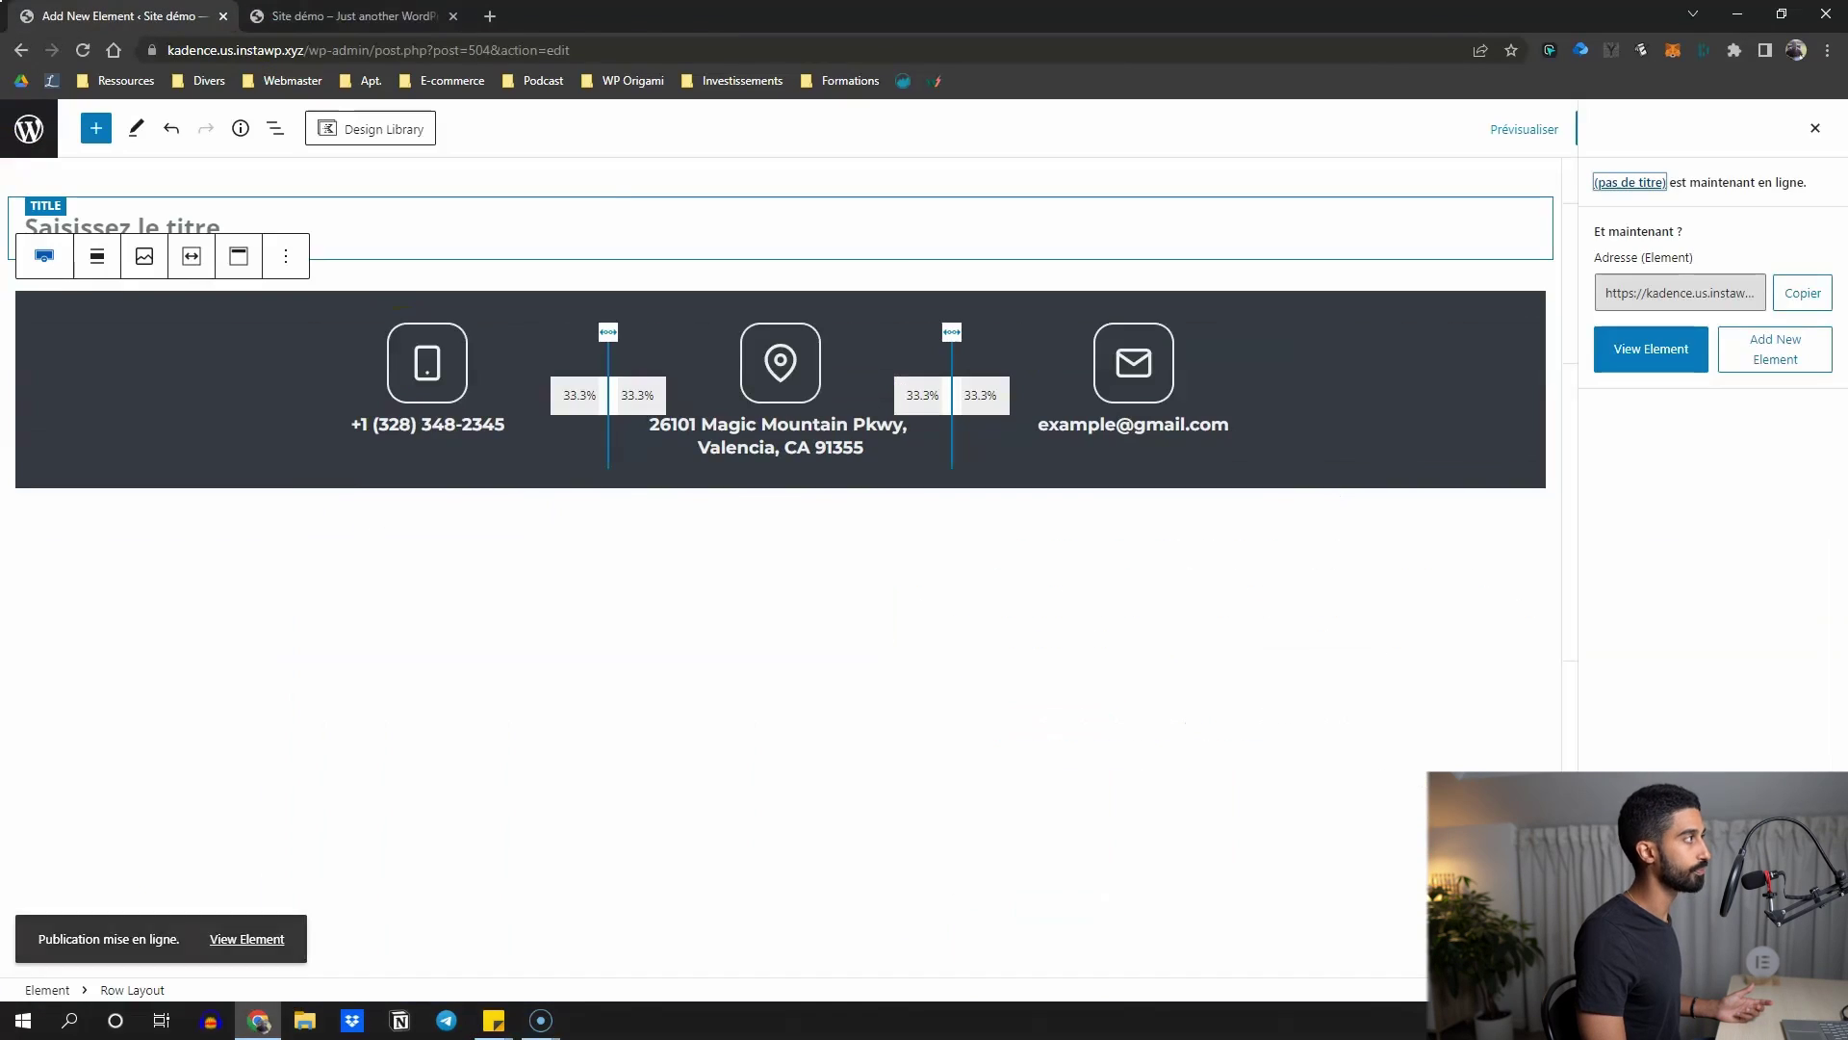
click(1815, 128)
click(1686, 252)
scroll(1665, 405, down, 1)
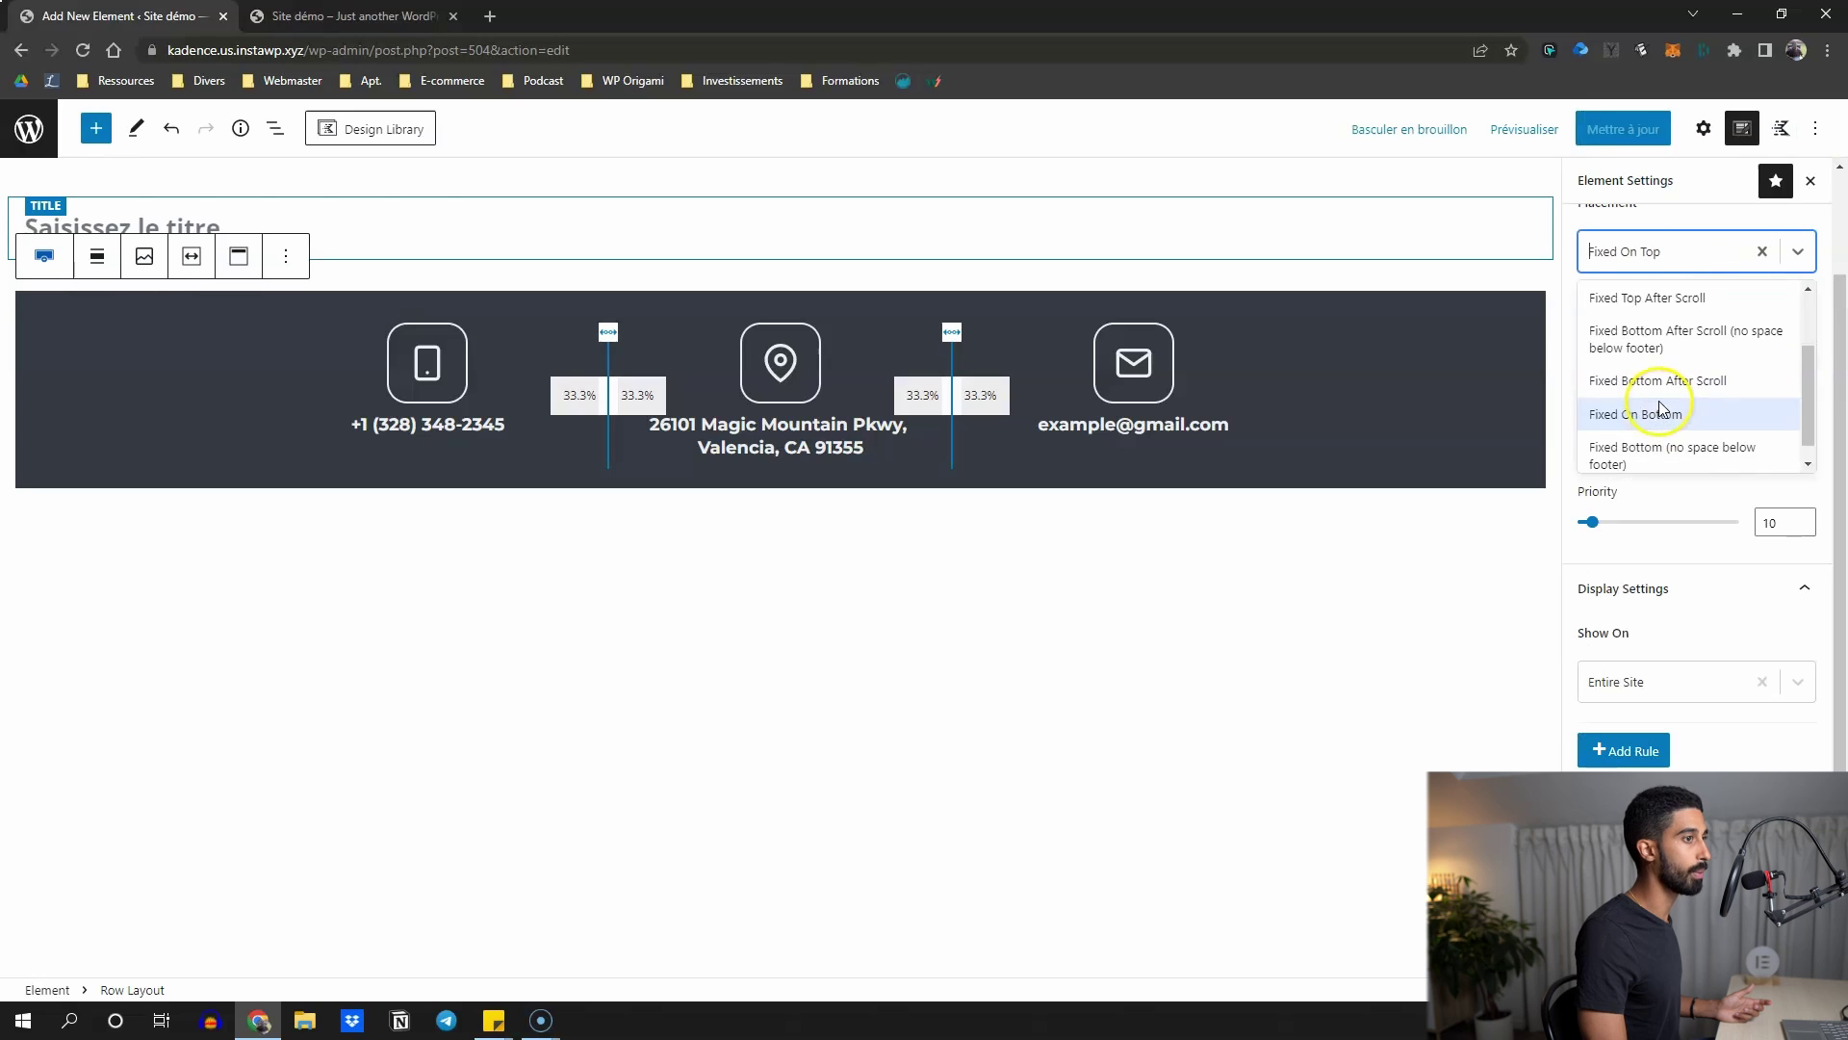
scroll(1650, 385, up, 1)
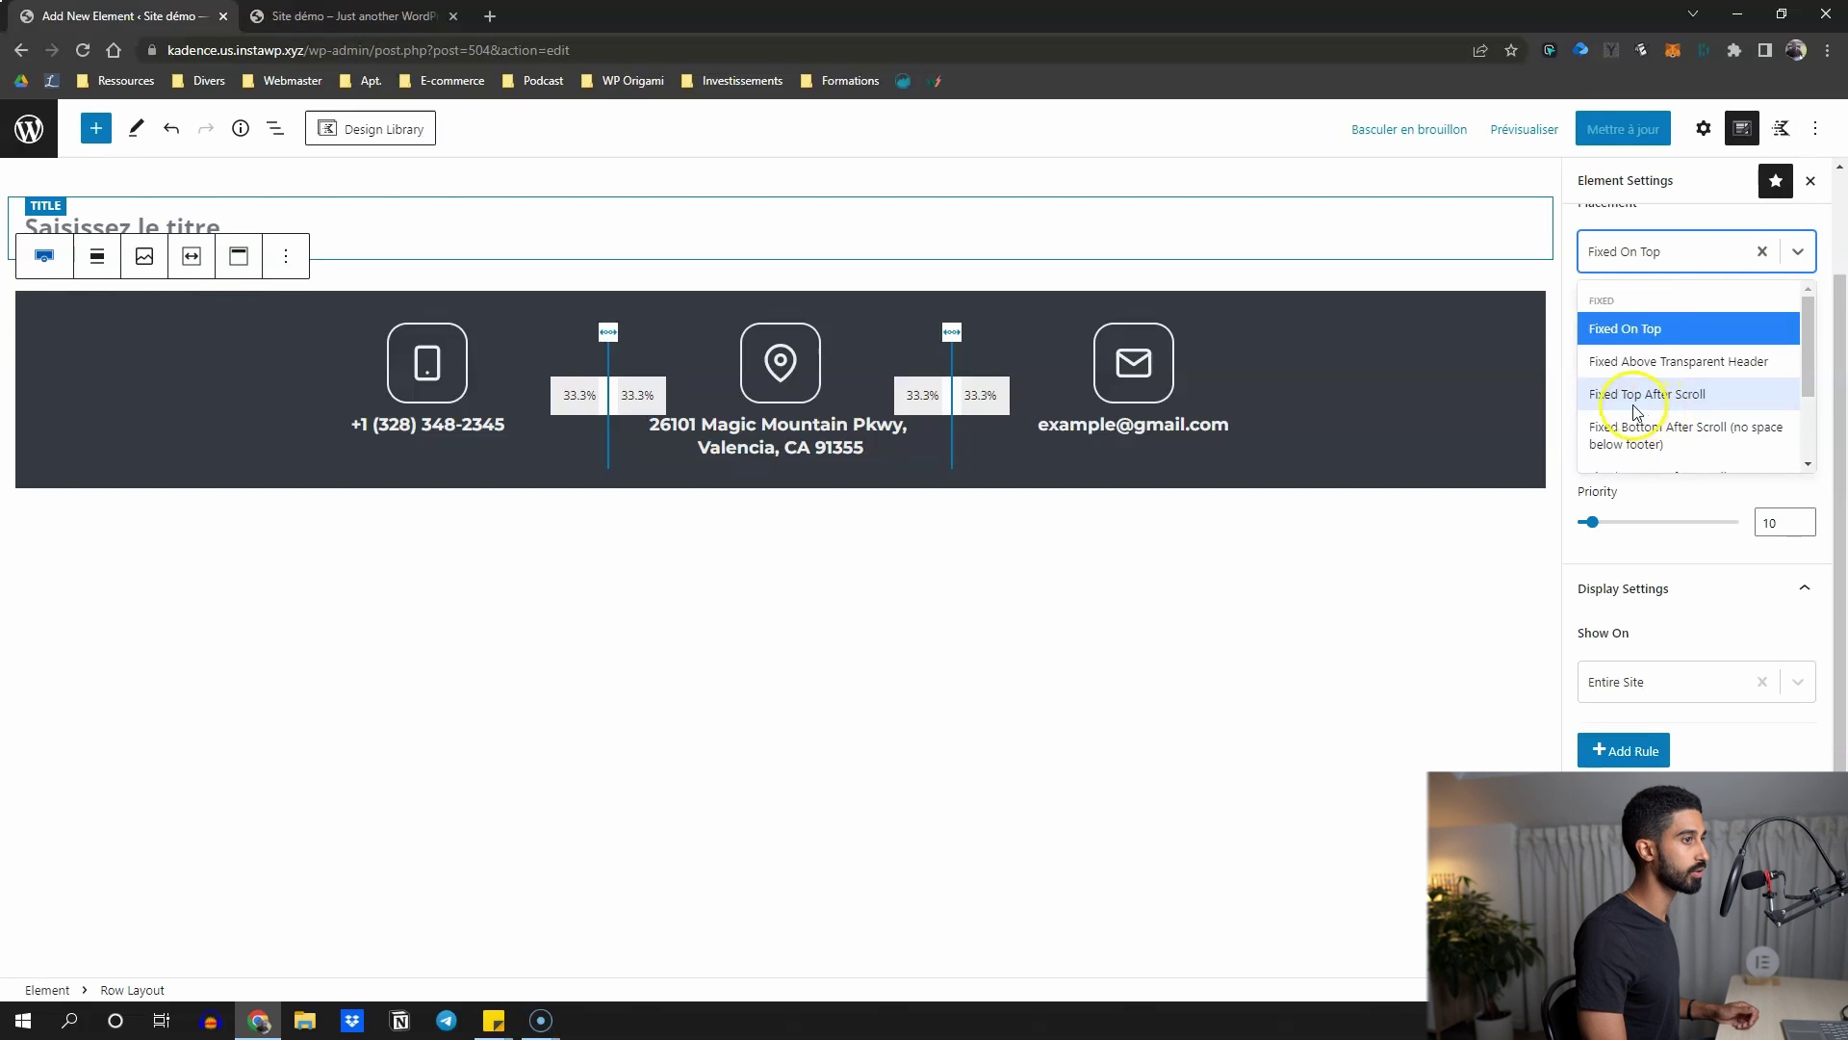
click(1637, 397)
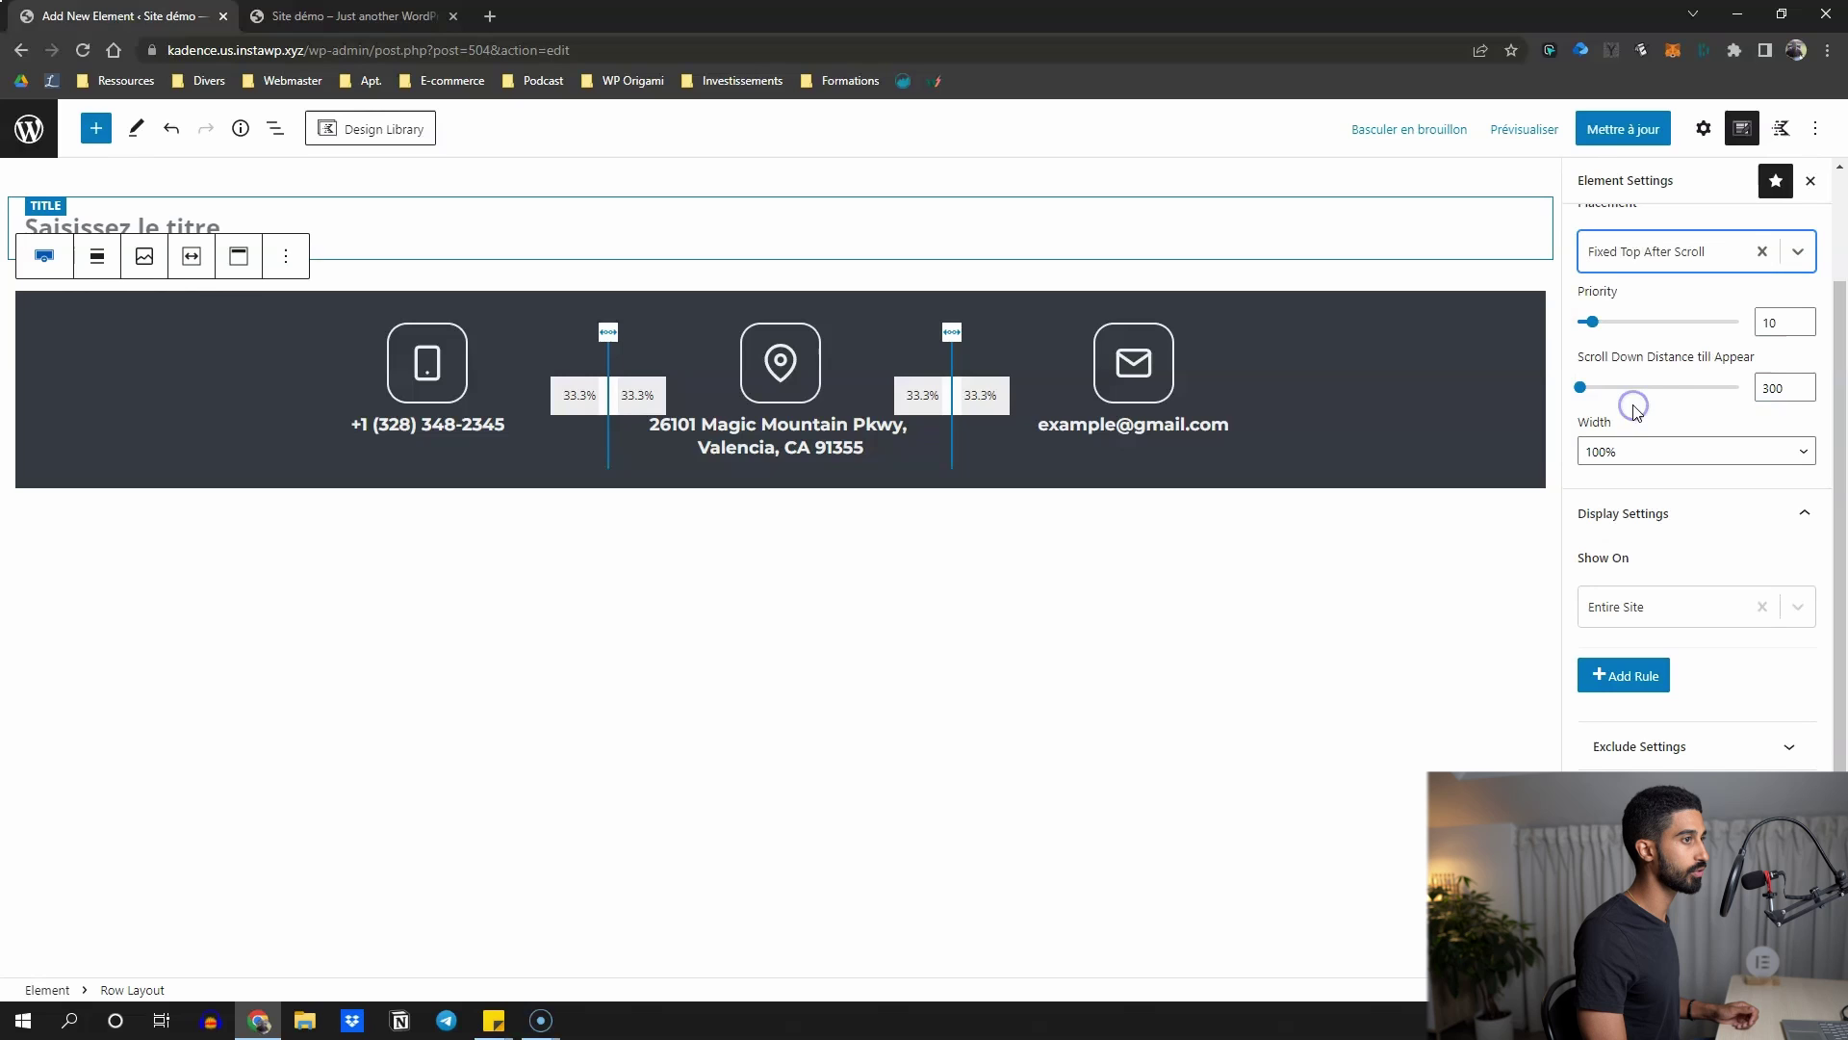
click(1623, 129)
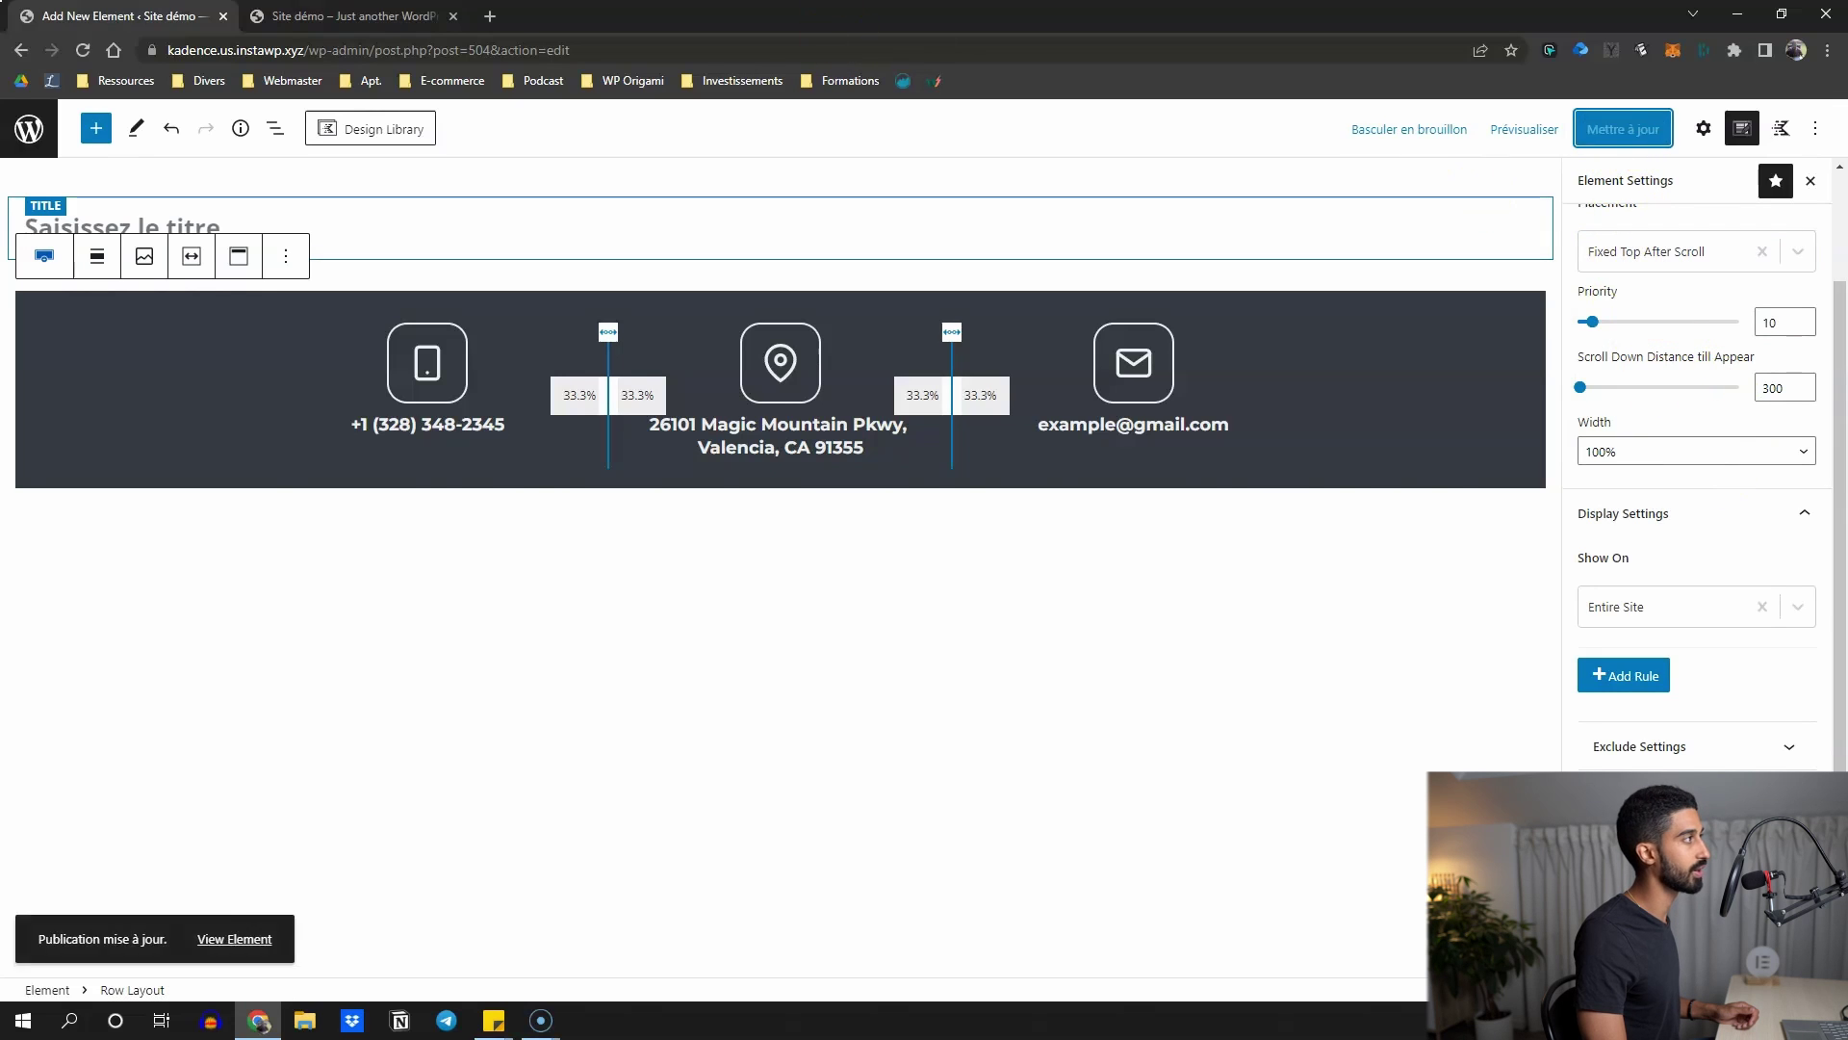
Reload the live homepage and scroll down to check when the contact bar appears
click(352, 15)
click(82, 50)
scroll(479, 322, up, 7)
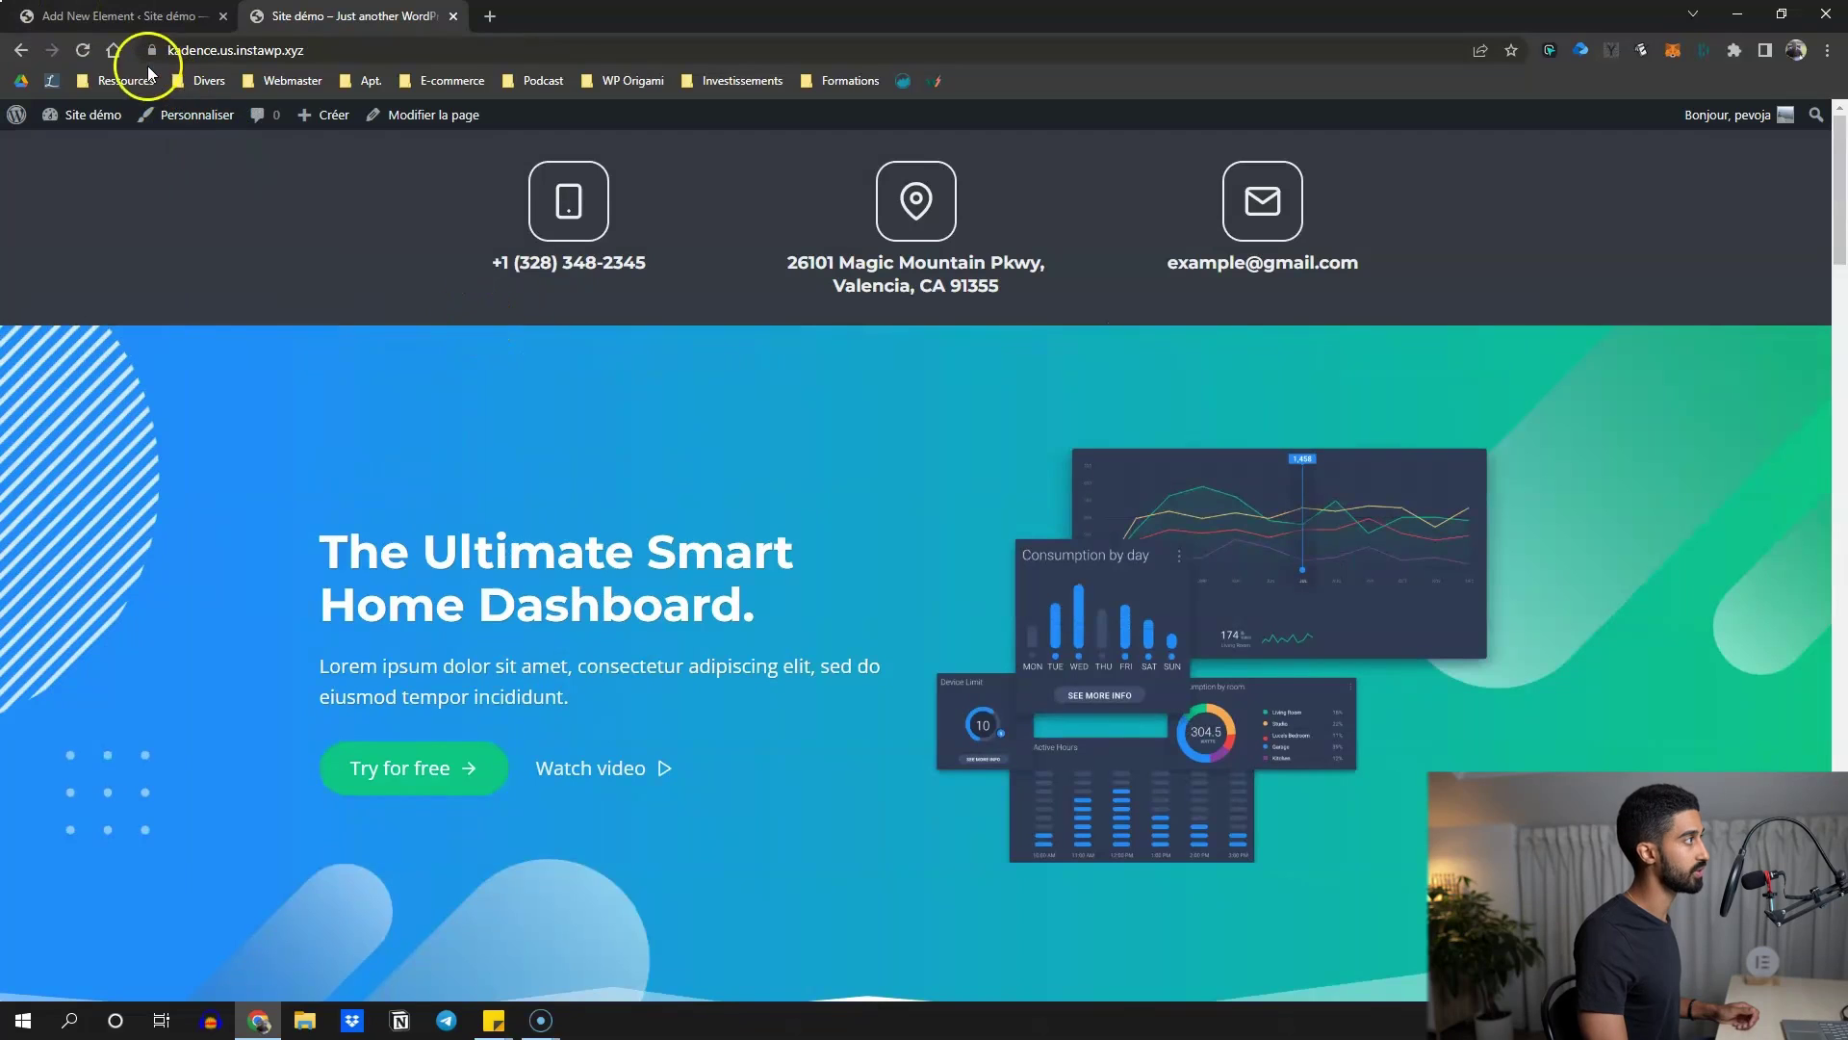
scroll(385, 366, down, 5)
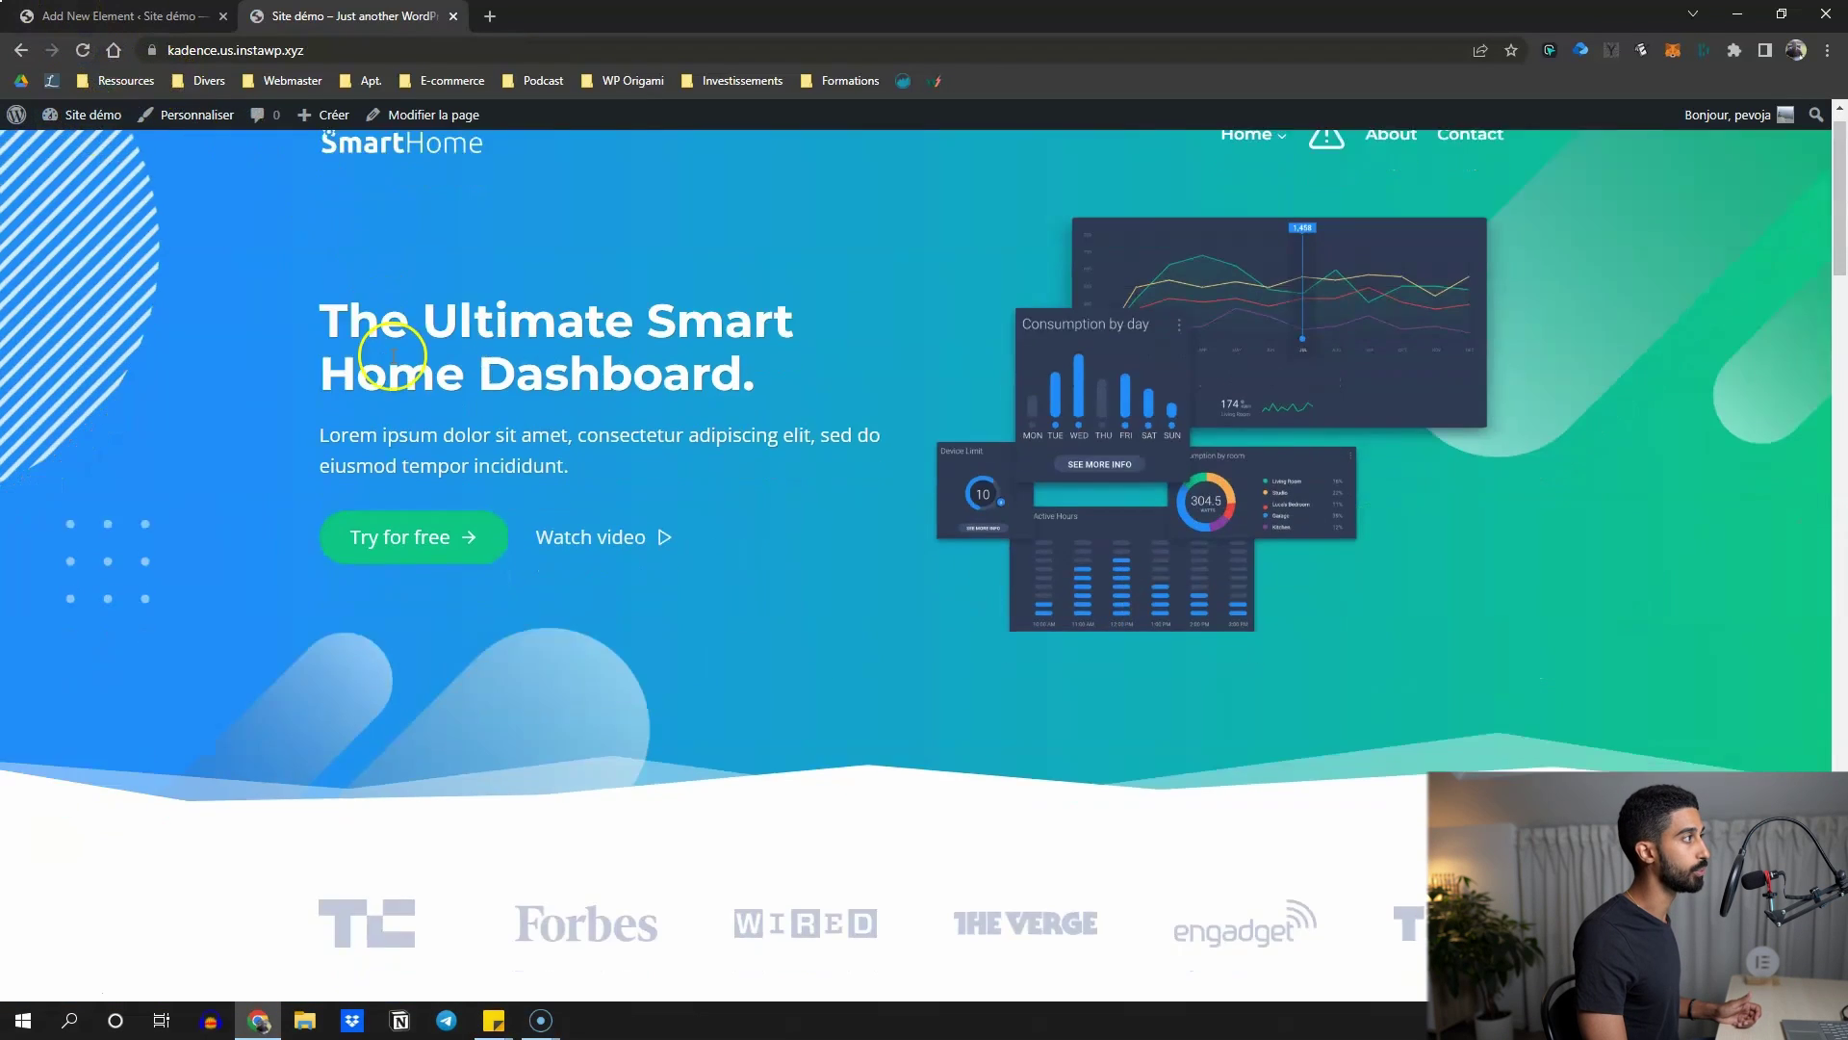
scroll(409, 409, down, 10)
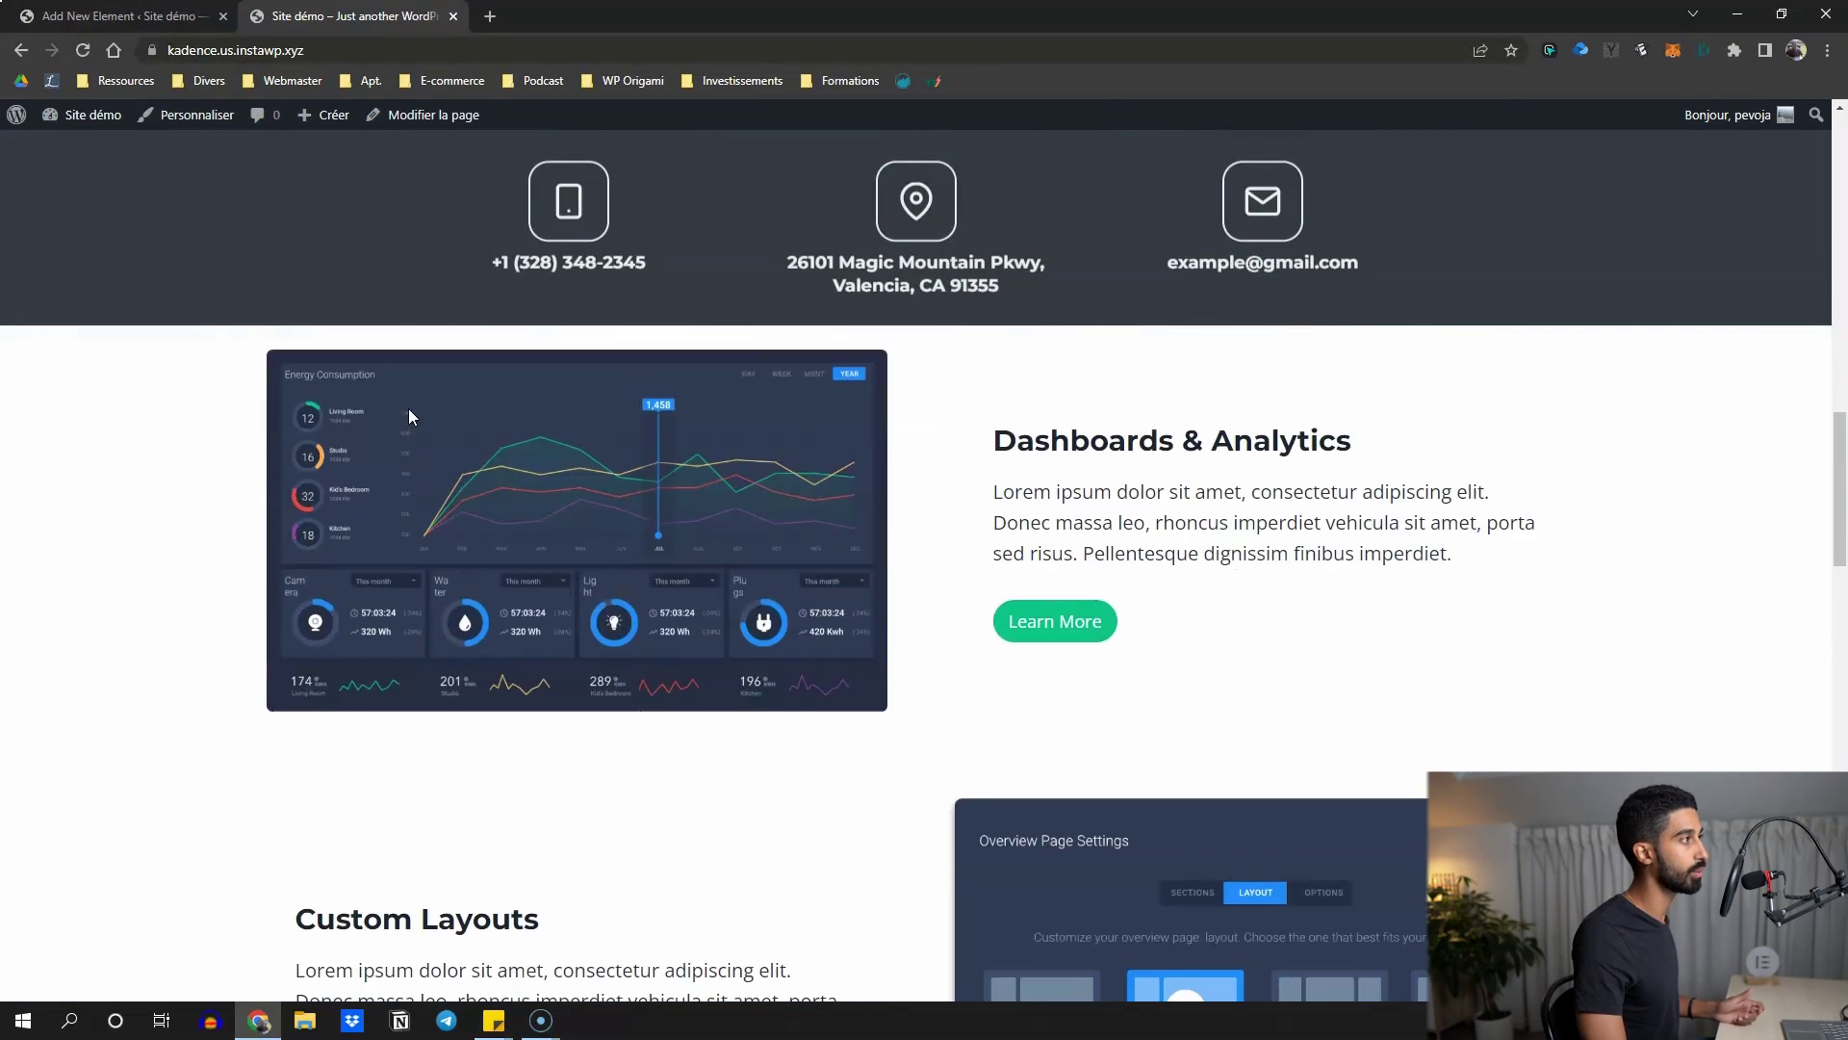
Examine the Scroll Down Distance till Appear setting and compare it with the contact bar's behaviour on the live homepage
click(75, 9)
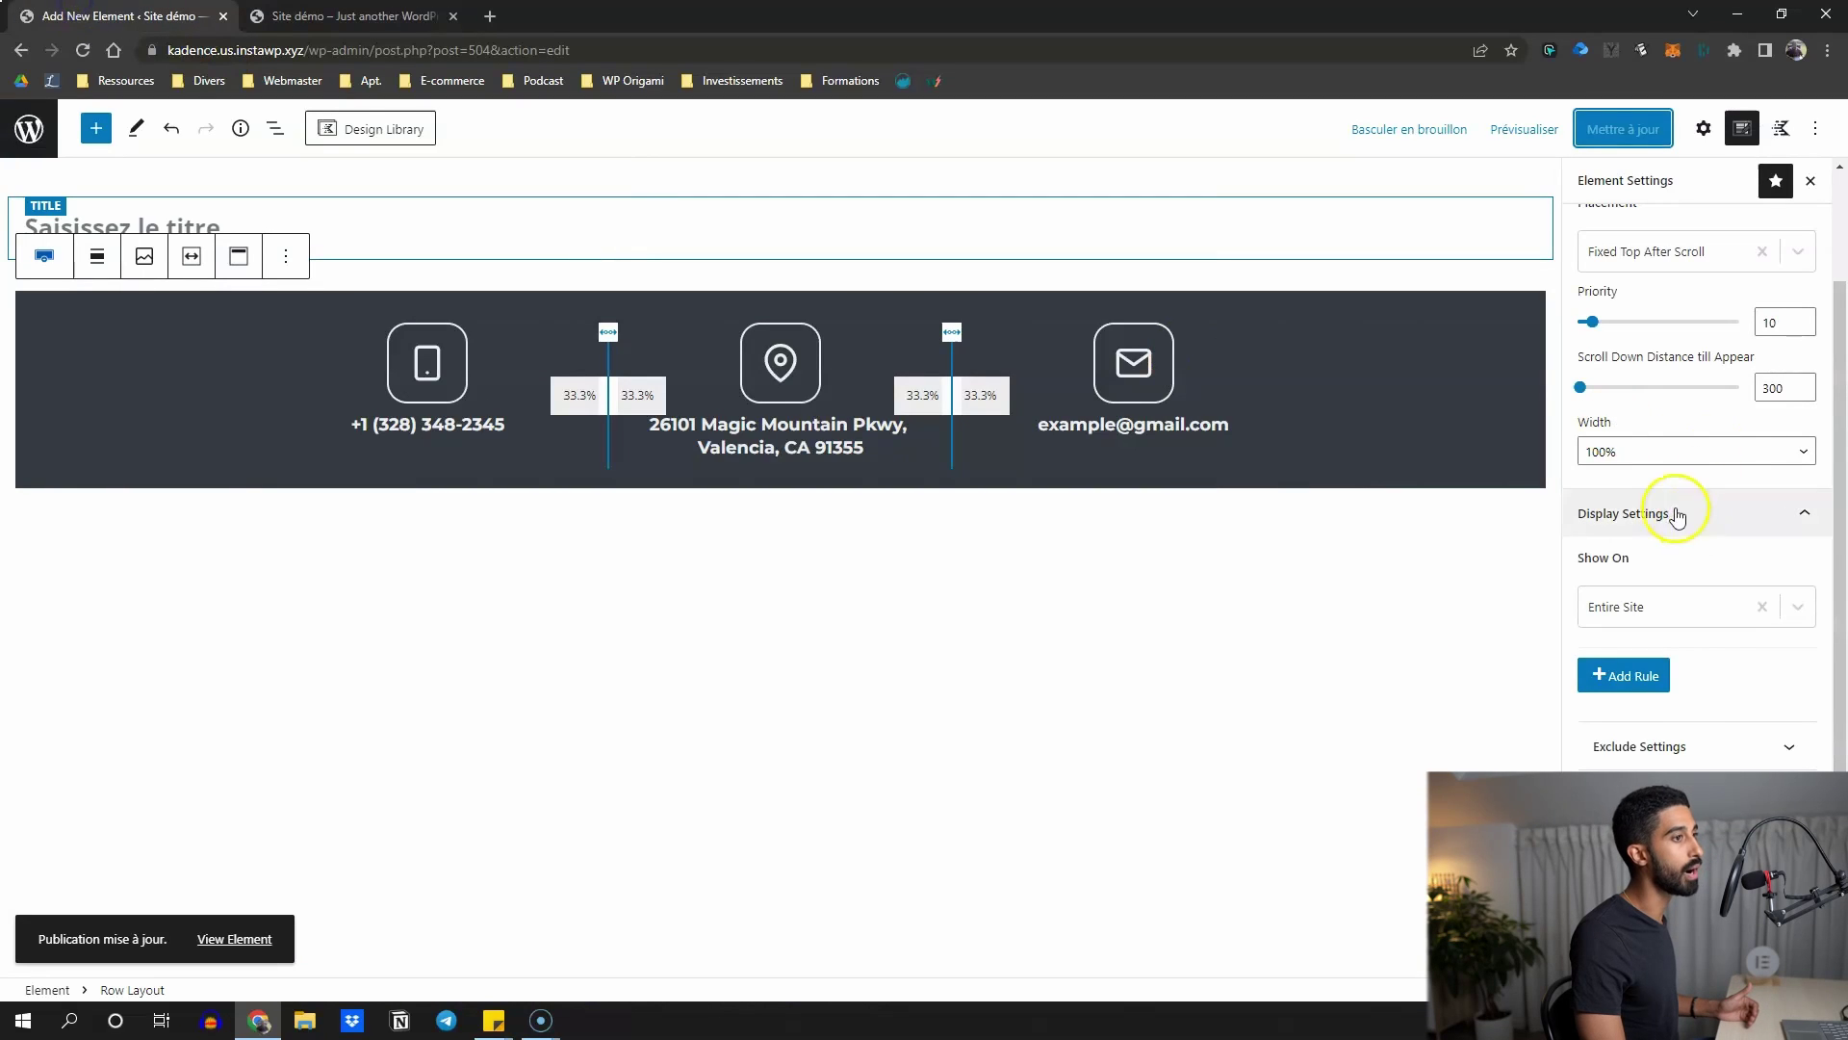
double_click(1762, 388)
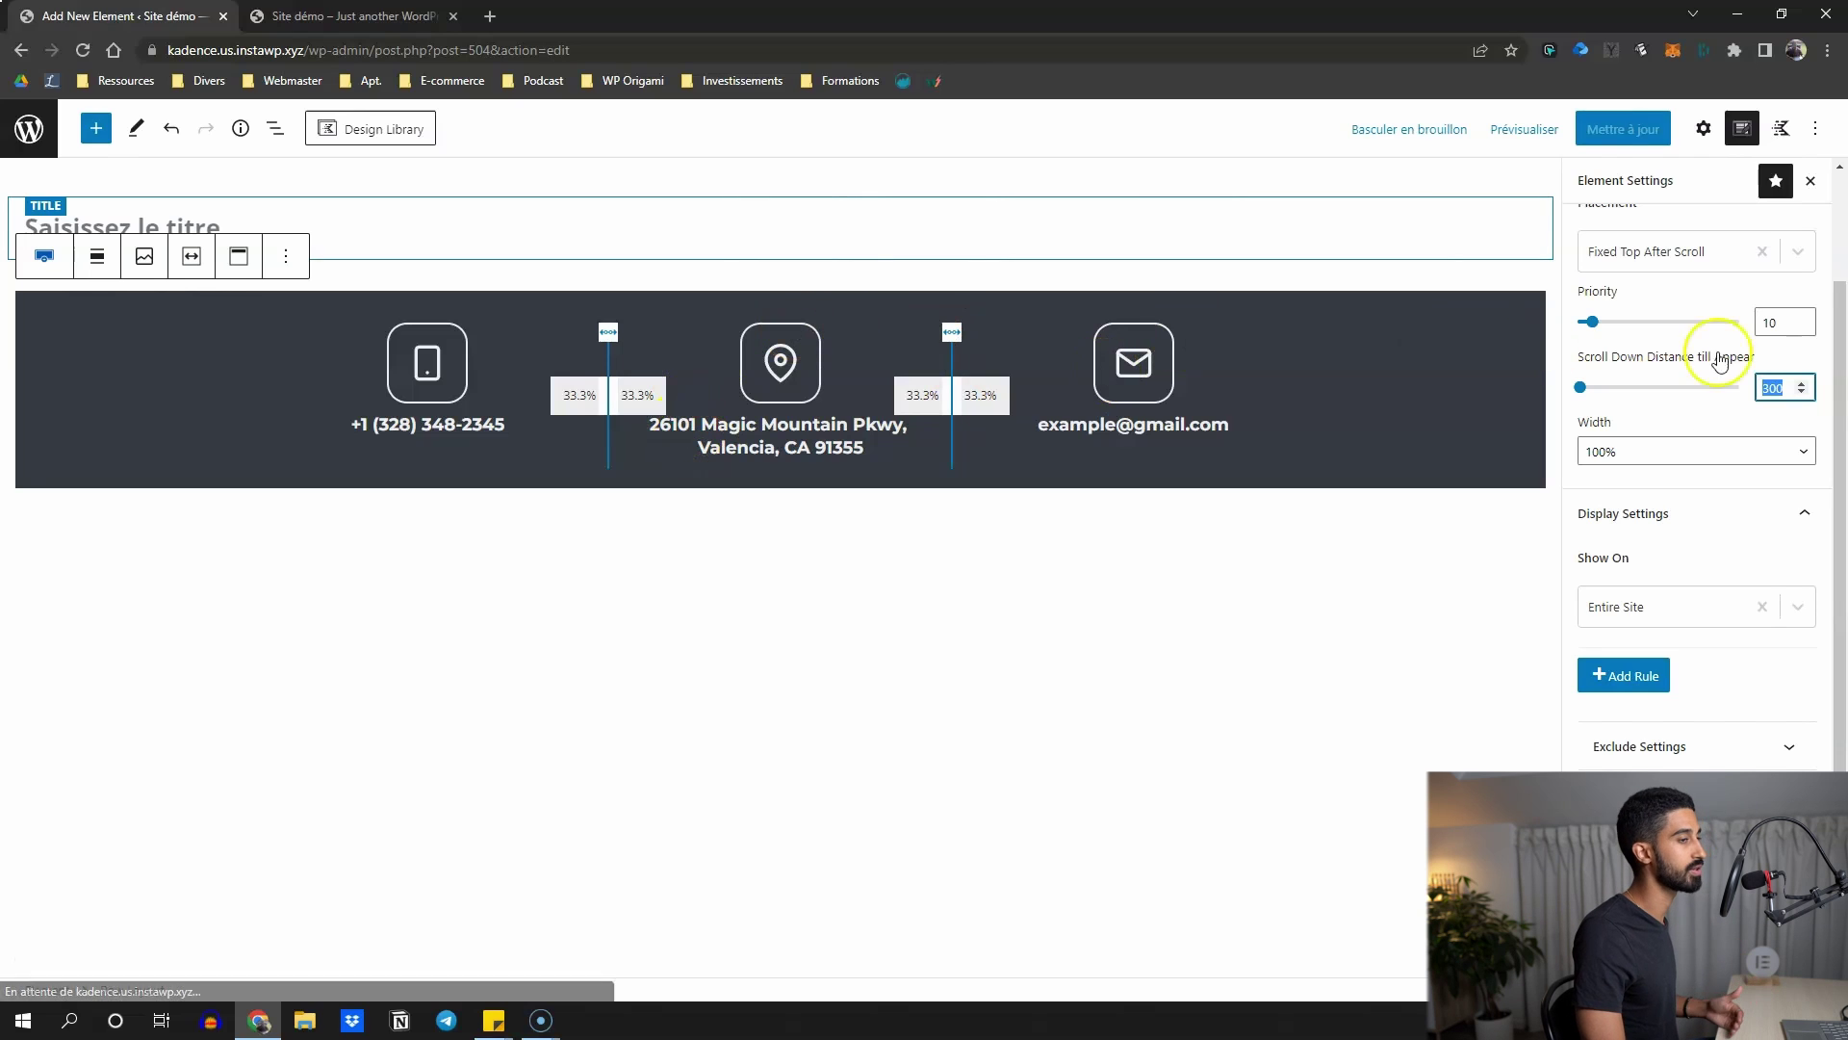
key(ctrl+Tab)
scroll(772, 589, down, 10)
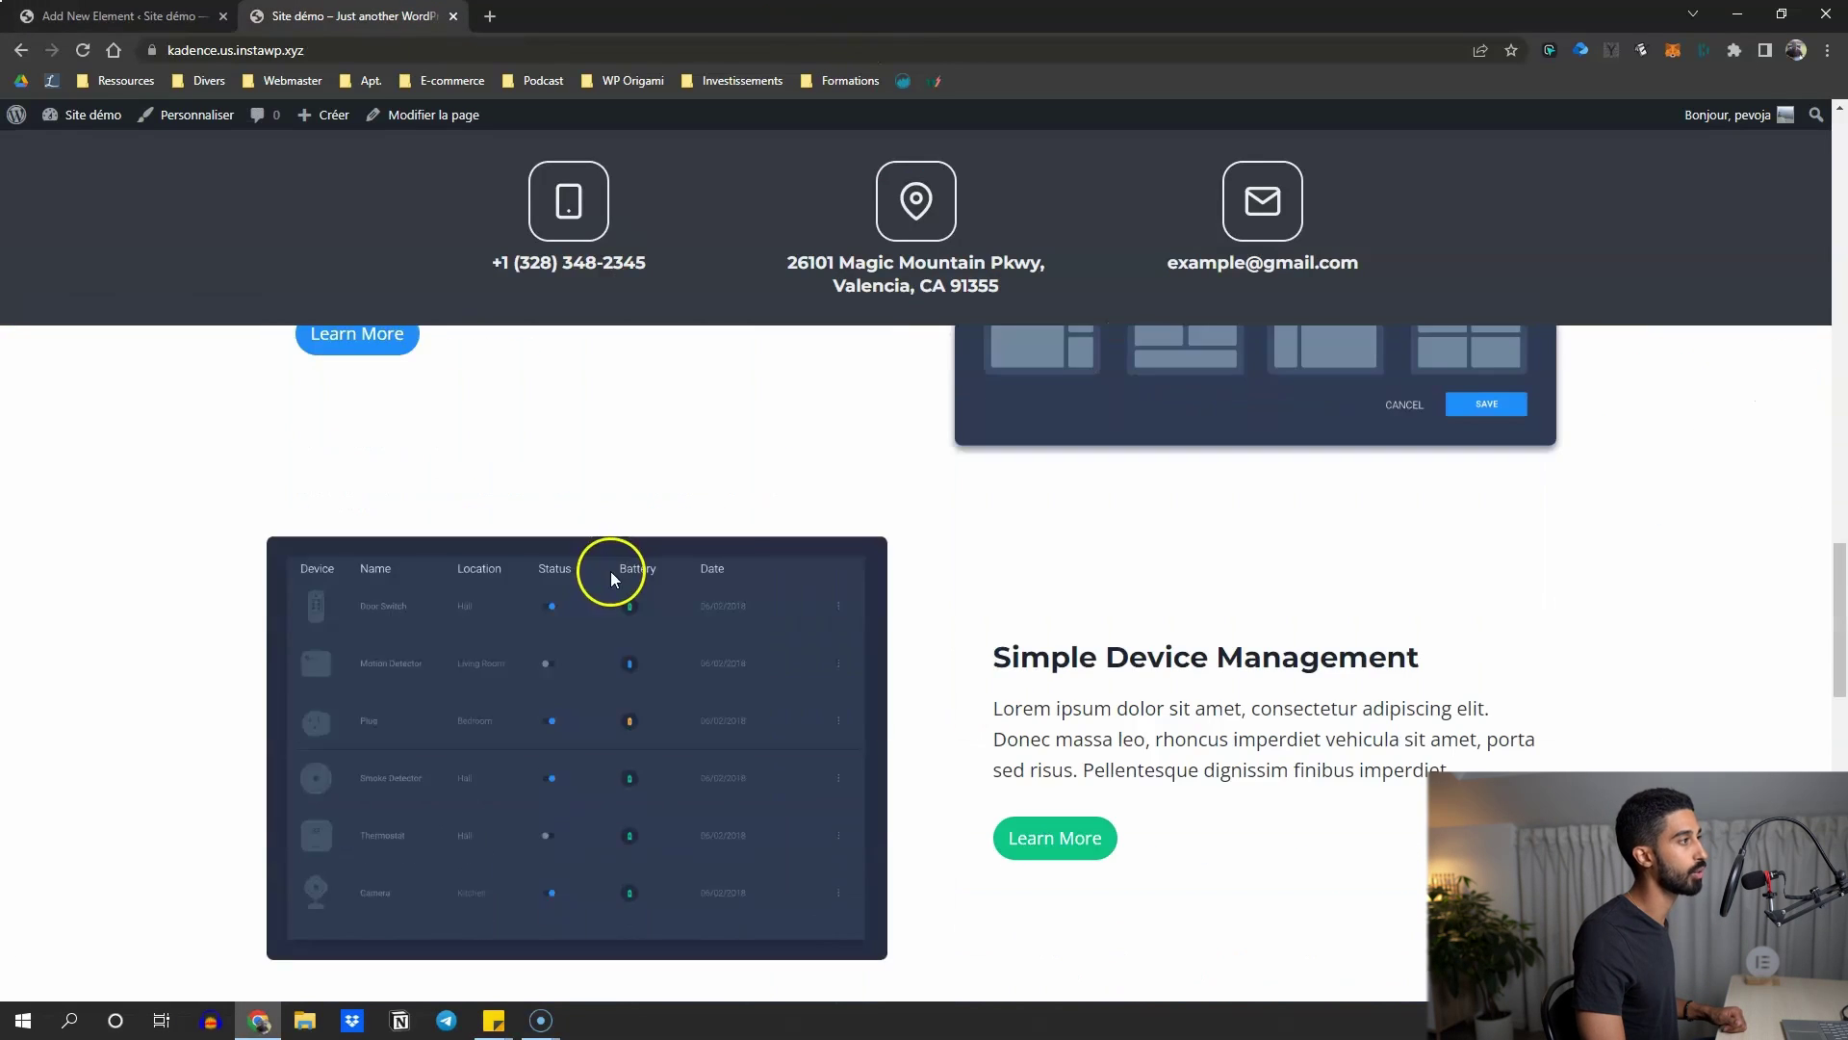
scroll(610, 570, up, 13)
key(ctrl+Tab)
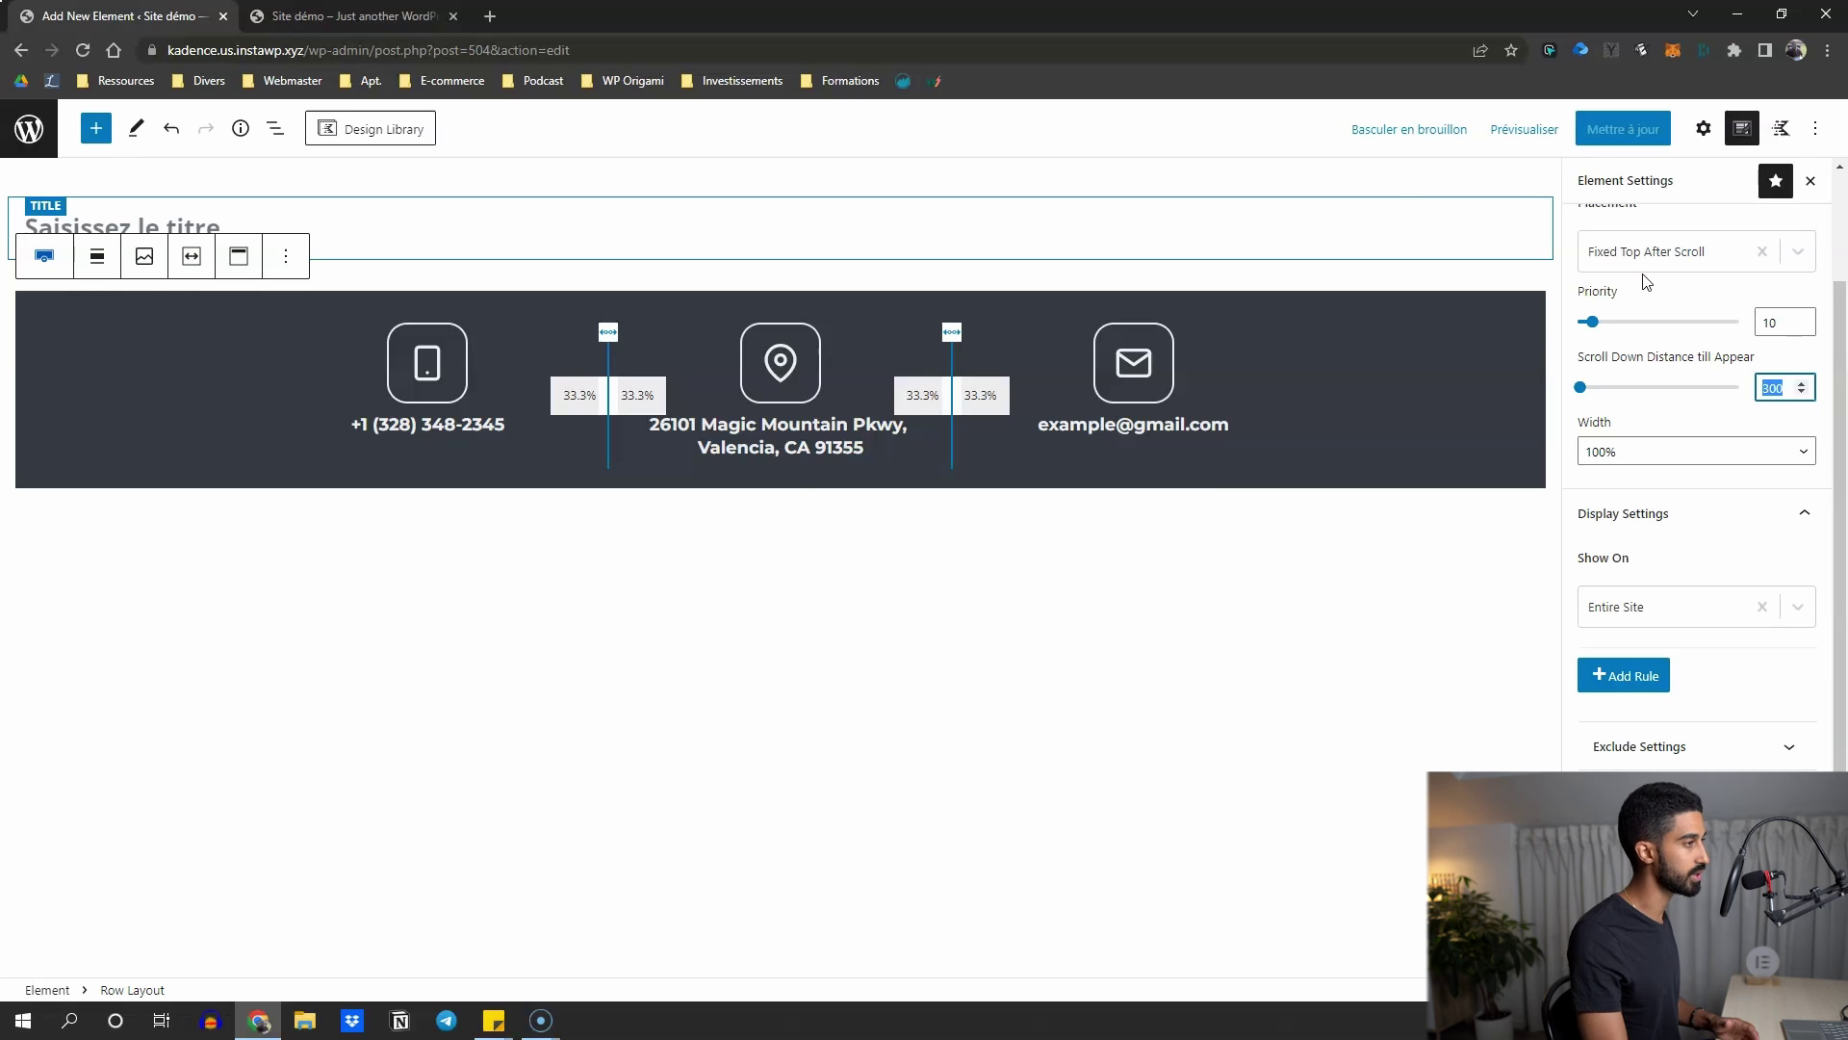
Return to the Elements list and start a new element
key(alt+Left)
click(229, 207)
click(322, 164)
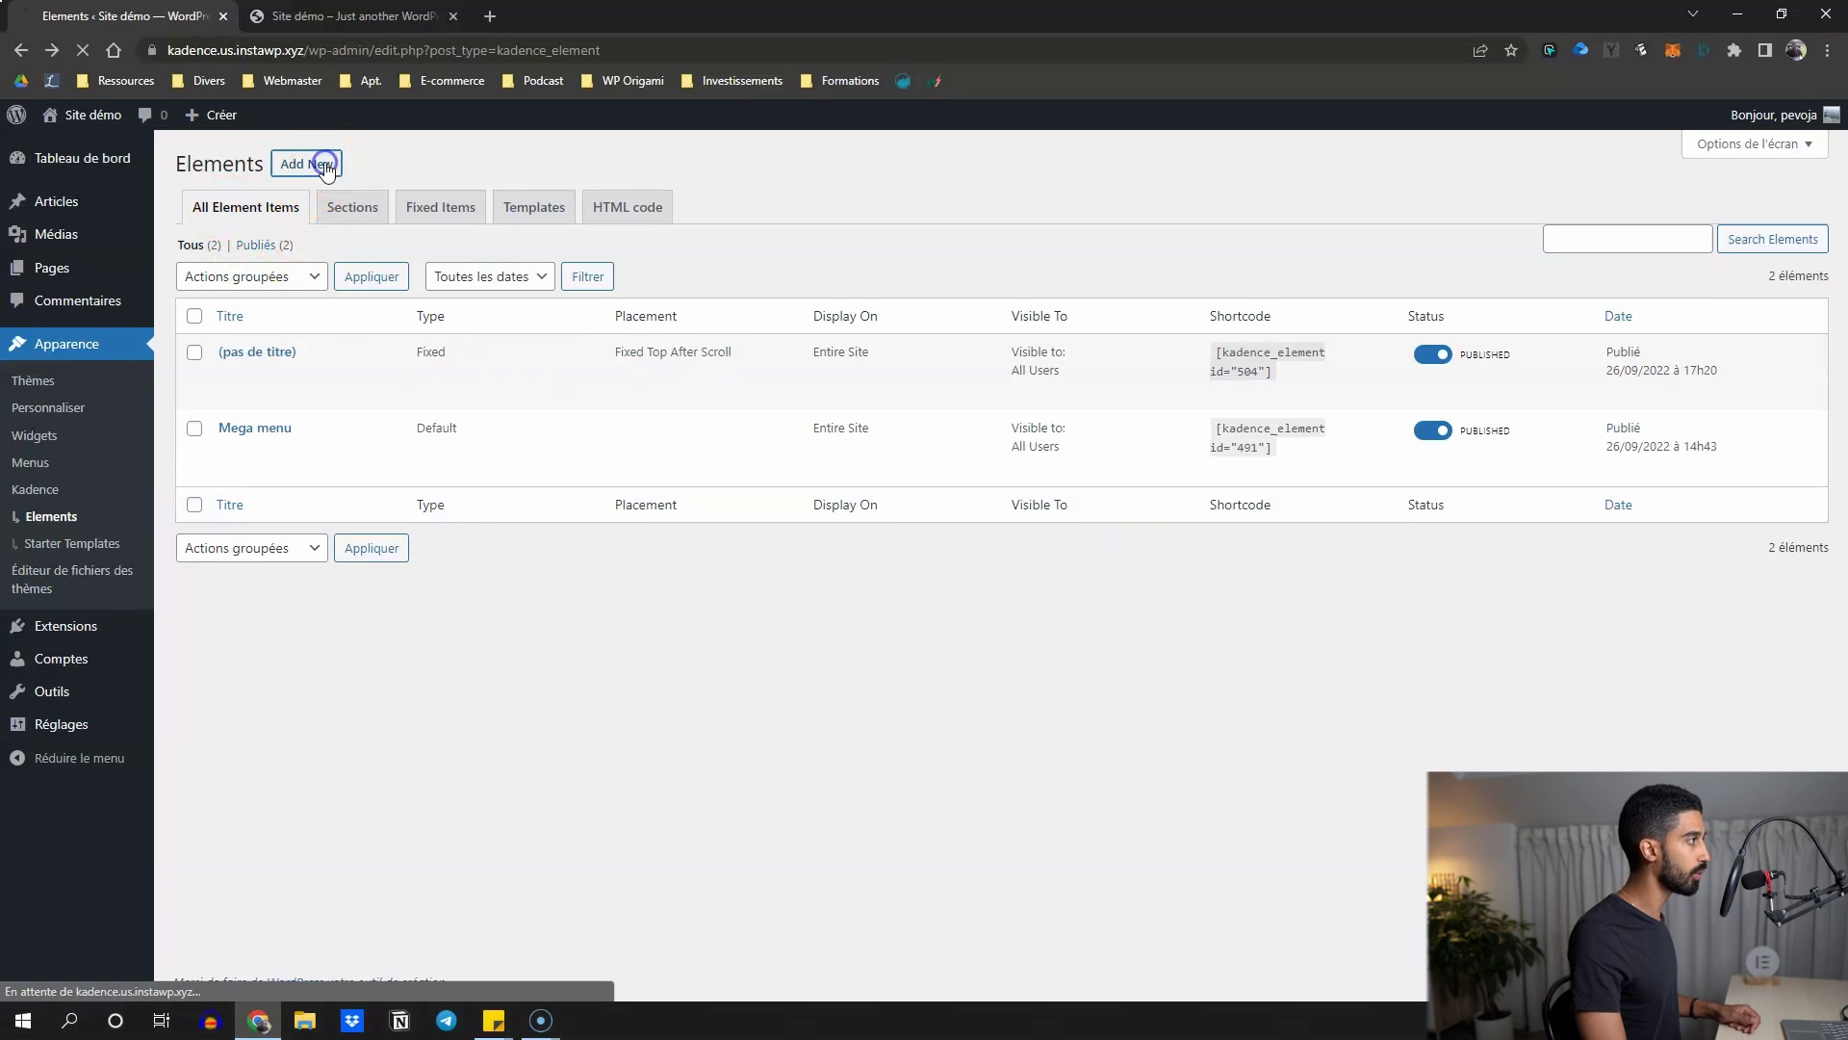